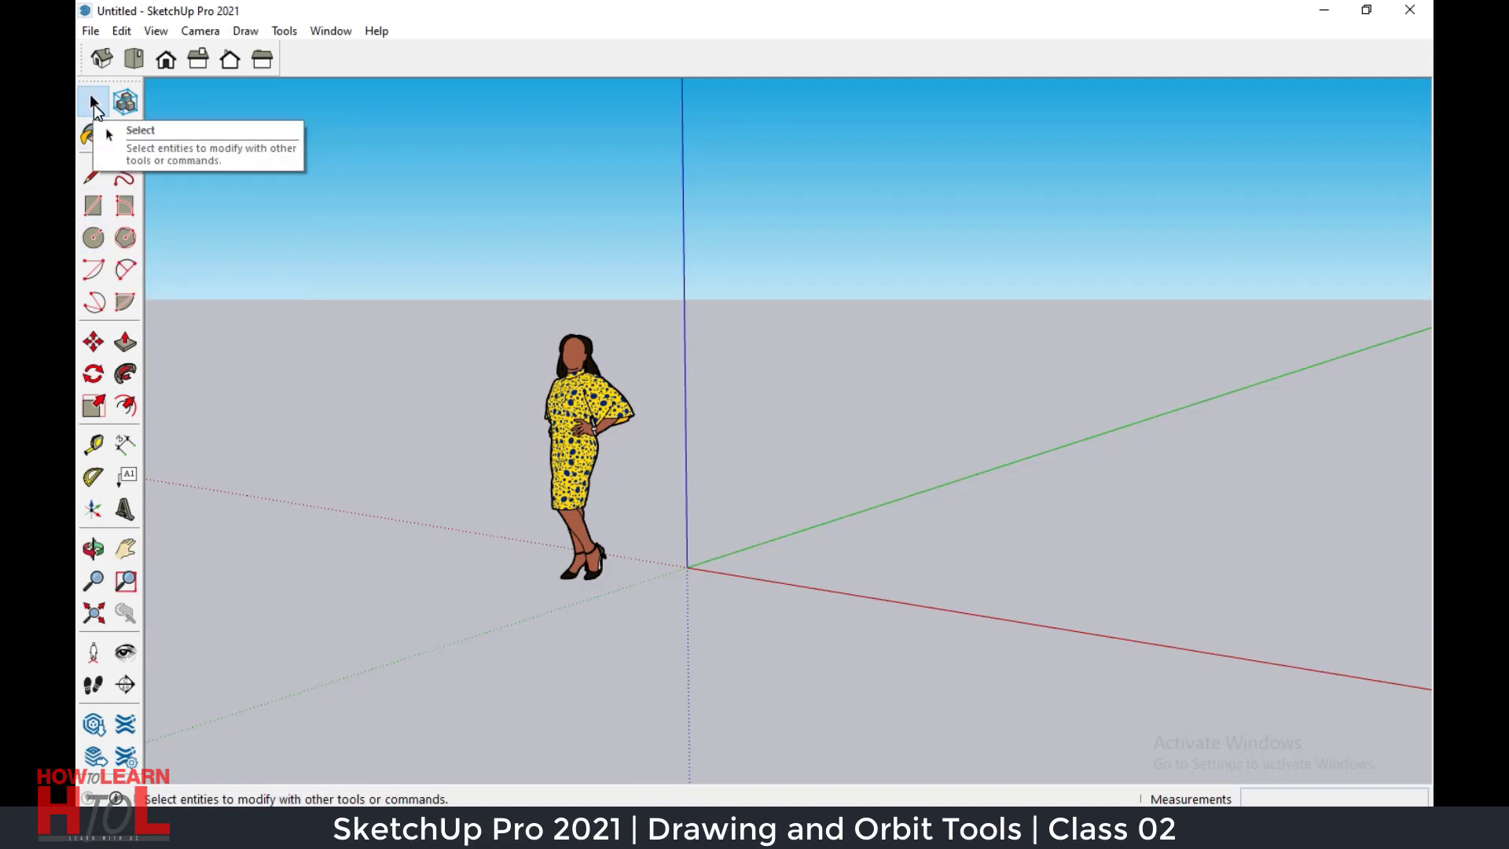
# Select the standing person figure and erase it with the Eraser tool.
pyautogui.click(599, 418)
pyautogui.click(659, 440)
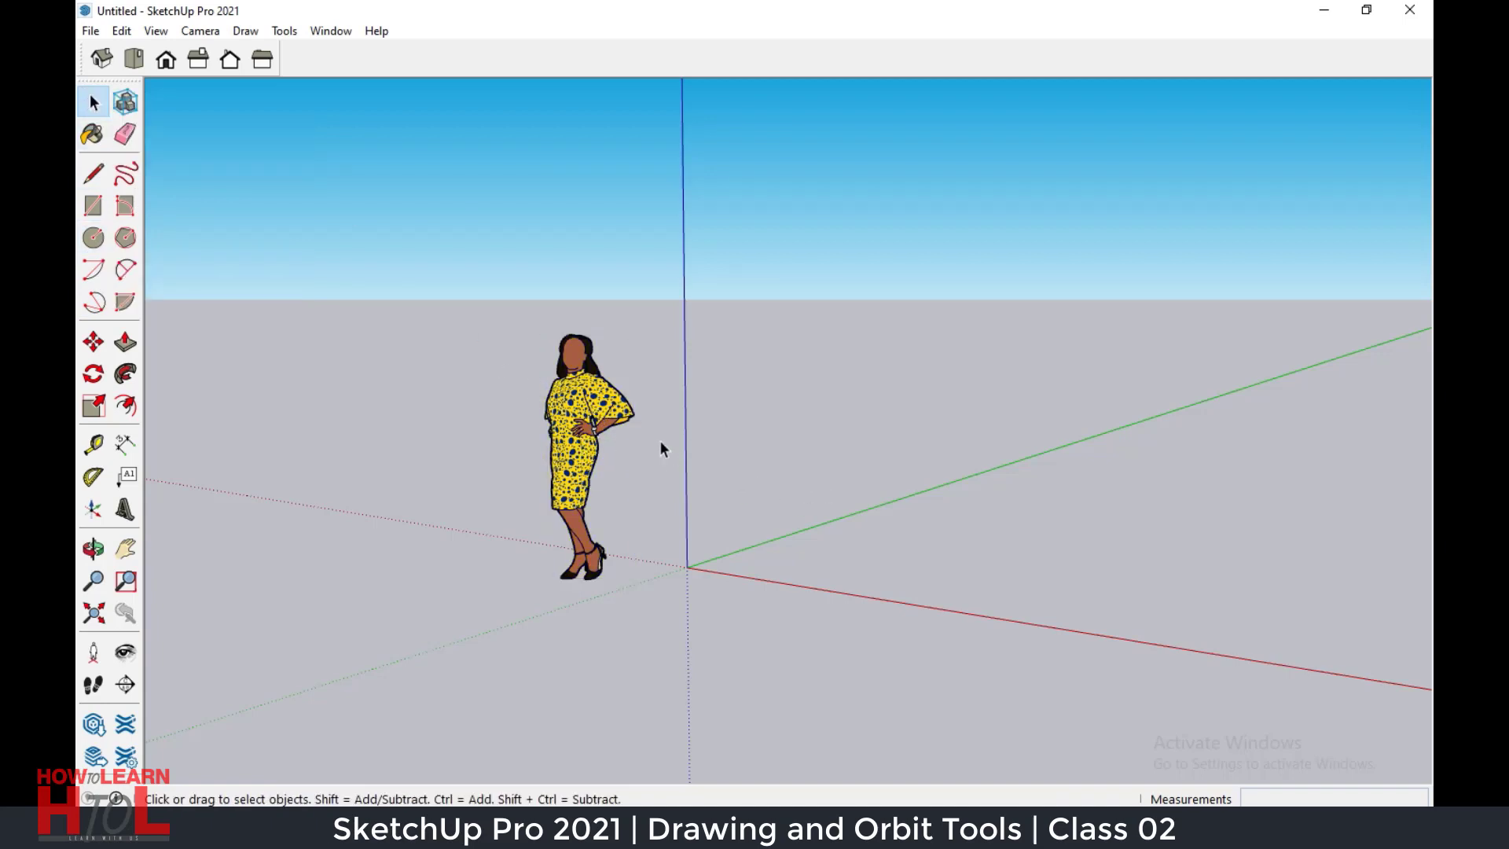
pyautogui.click(569, 398)
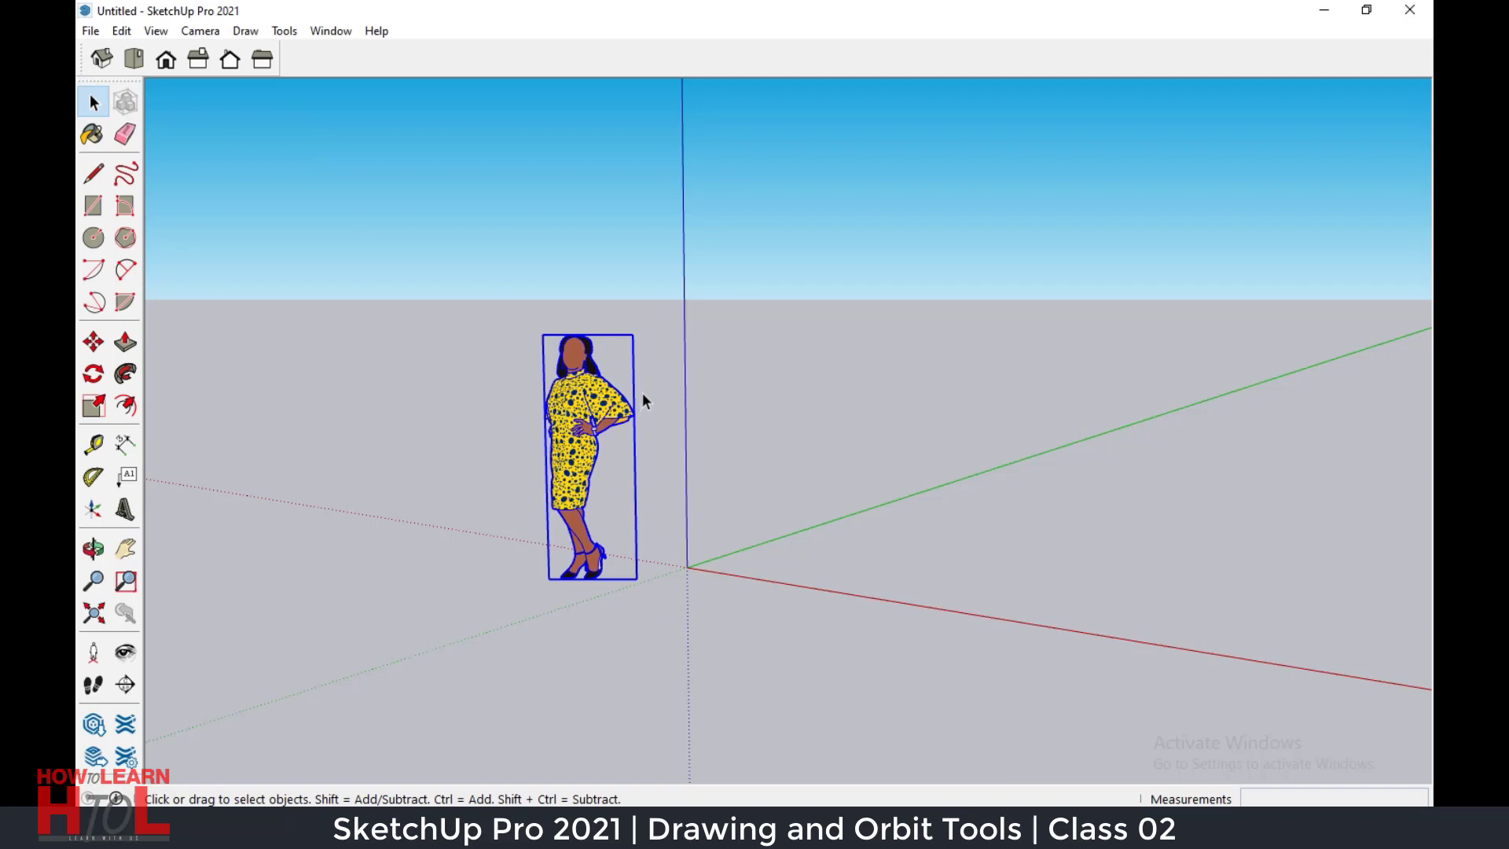
pyautogui.click(126, 136)
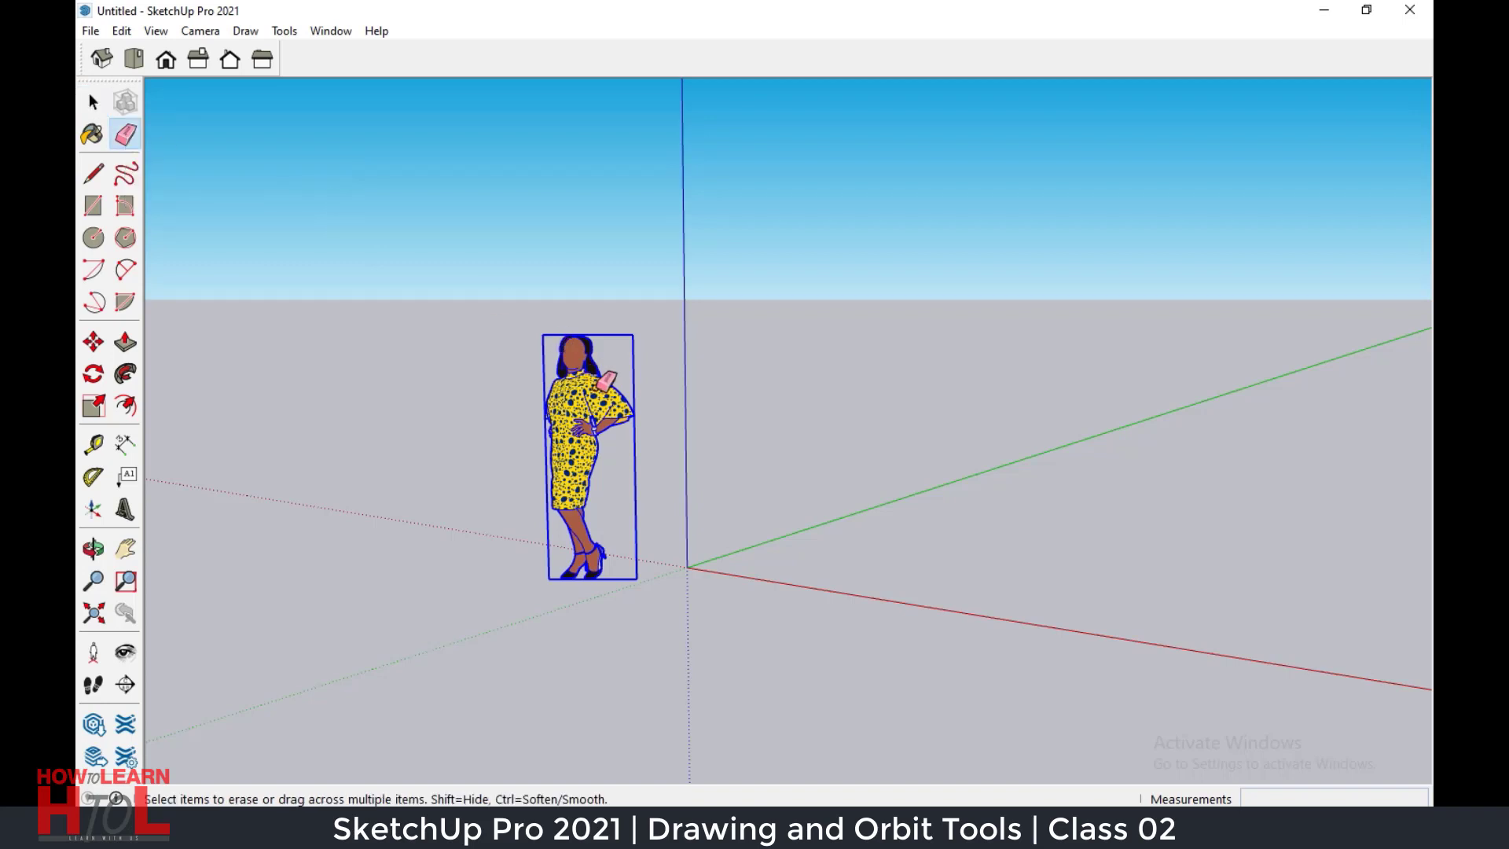
pyautogui.click(588, 341)
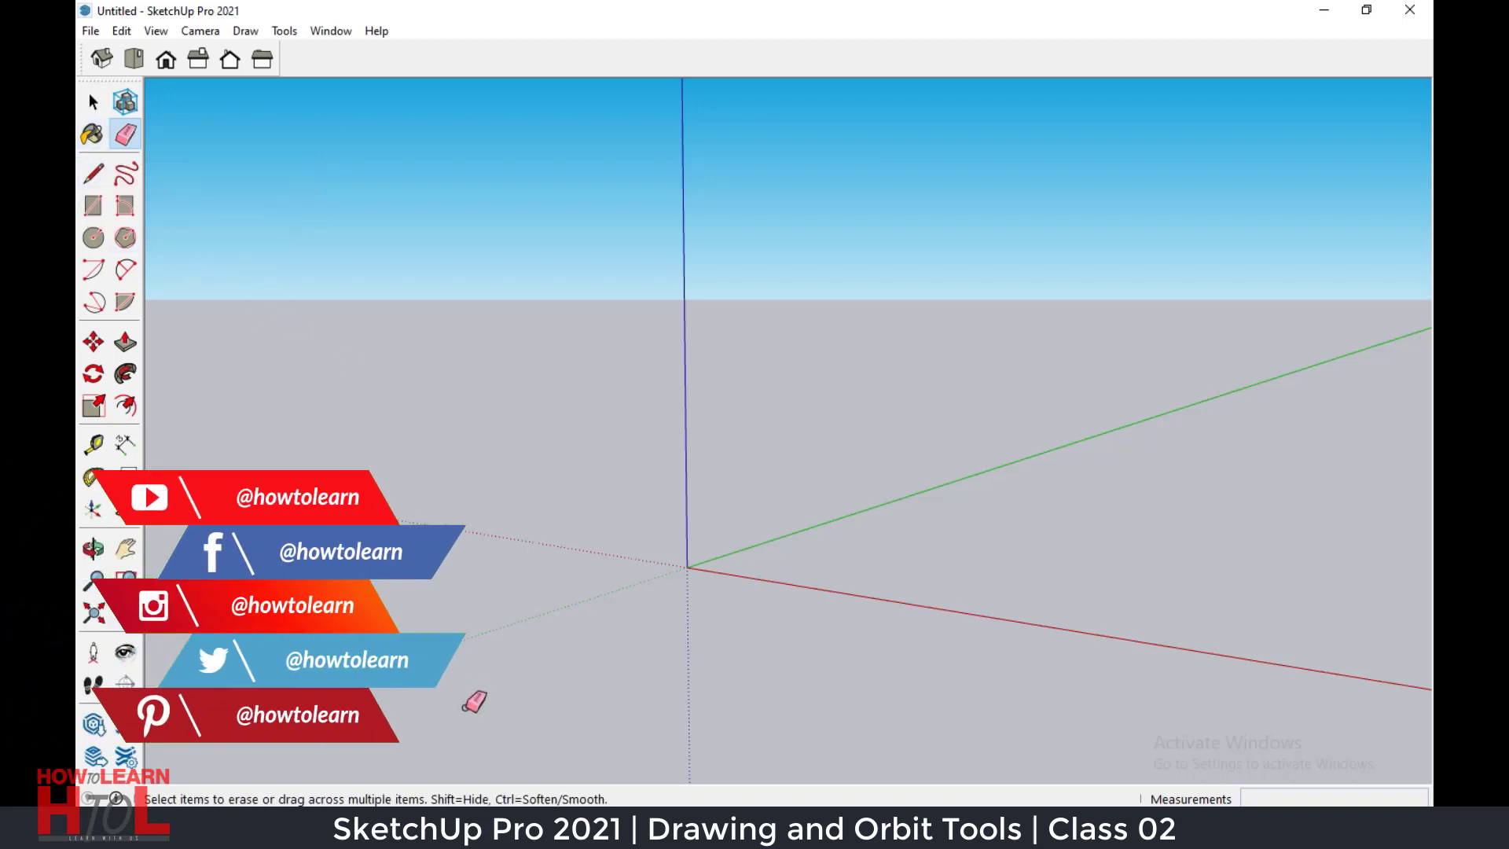
pyautogui.scroll(-2, 468, 684)
pyautogui.scroll(3, 462, 666)
pyautogui.scroll(-1, 461, 668)
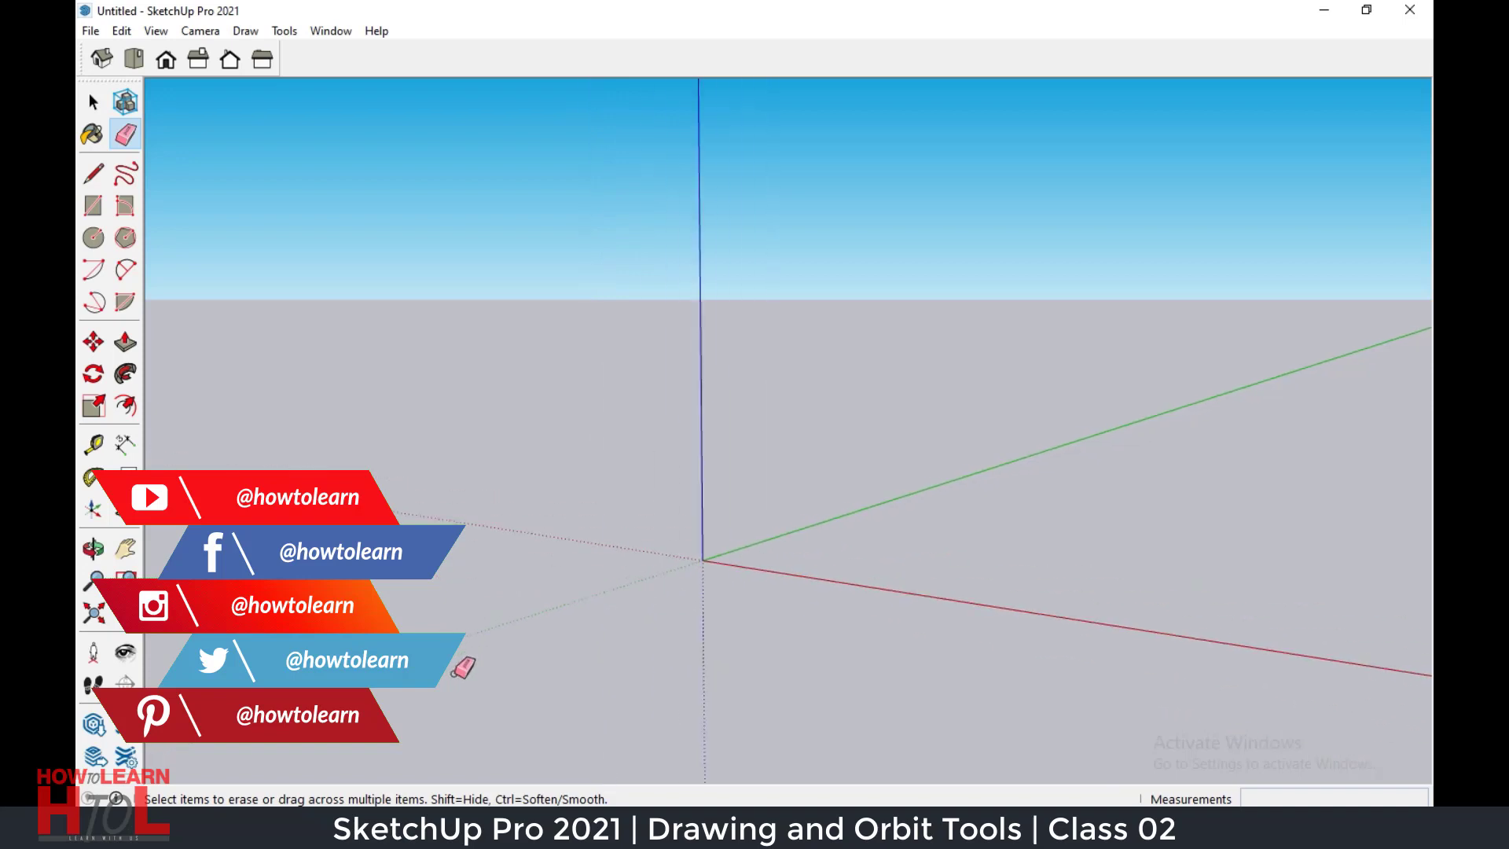
pyautogui.moveTo(632, 538)
pyautogui.mouseDown(button='middle')
pyautogui.moveTo(761, 572)
pyautogui.moveTo(664, 533)
pyautogui.mouseUp(button='middle')
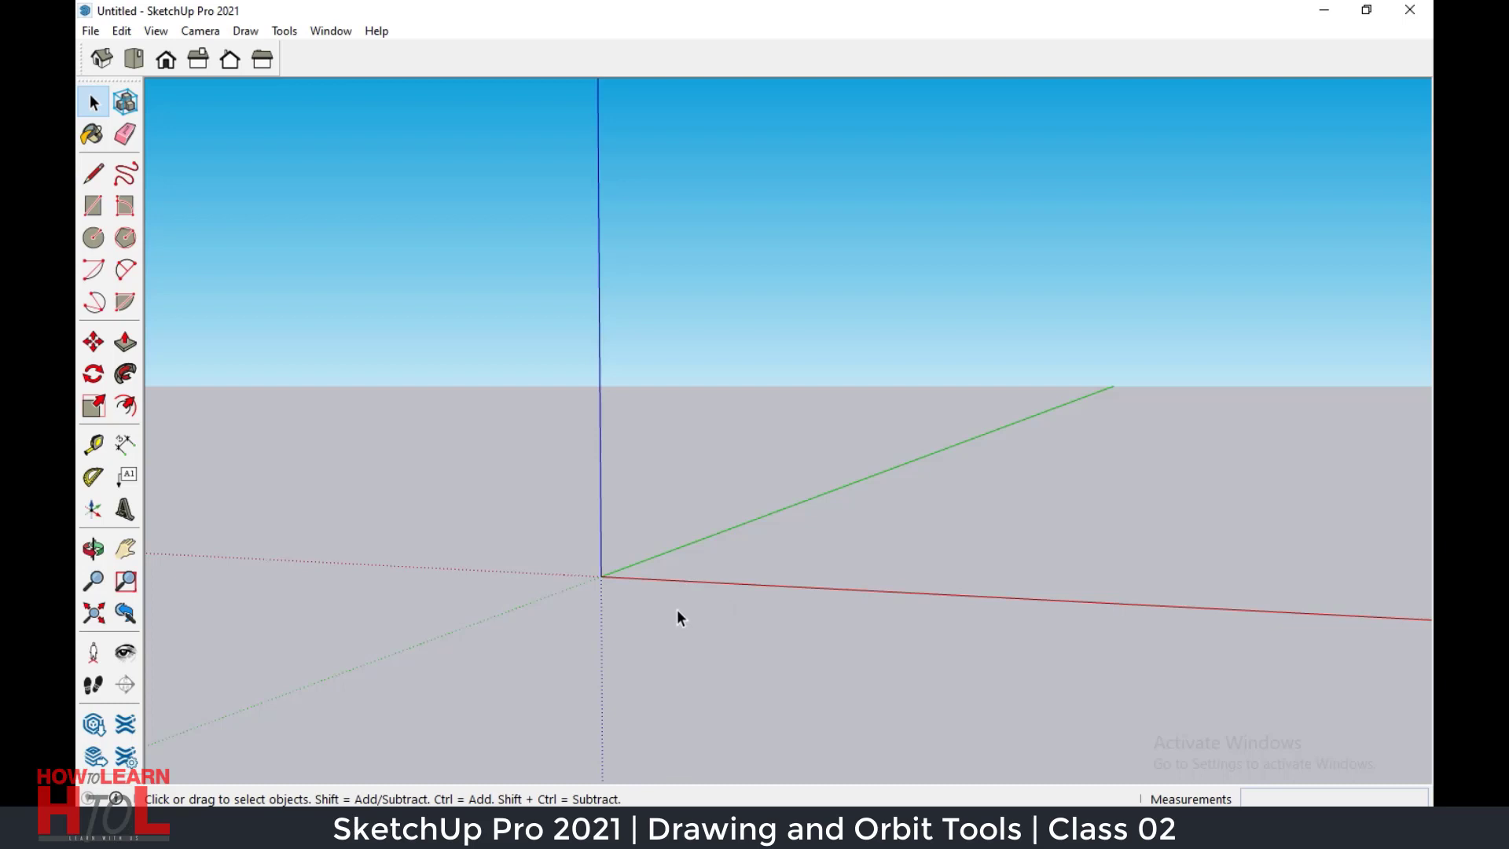
pyautogui.press('o')
pyautogui.moveTo(677, 613)
pyautogui.mouseDown()
pyautogui.moveTo(529, 613)
pyautogui.moveTo(579, 590)
pyautogui.moveTo(1215, 582)
pyautogui.moveTo(977, 623)
pyautogui.moveTo(629, 600)
pyautogui.moveTo(639, 653)
pyautogui.moveTo(684, 674)
pyautogui.mouseUp()
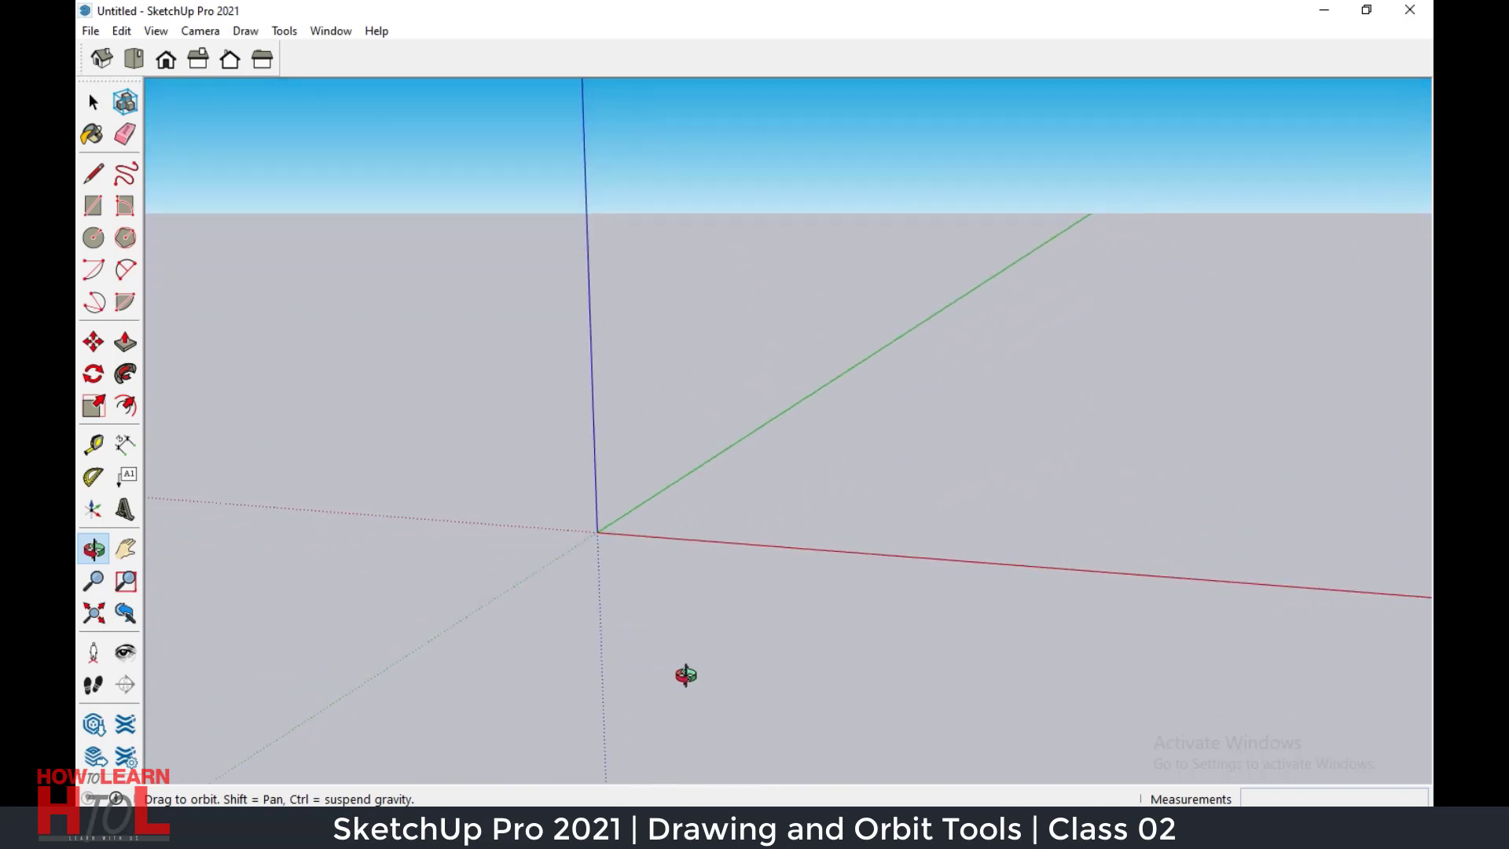
pyautogui.press('space')
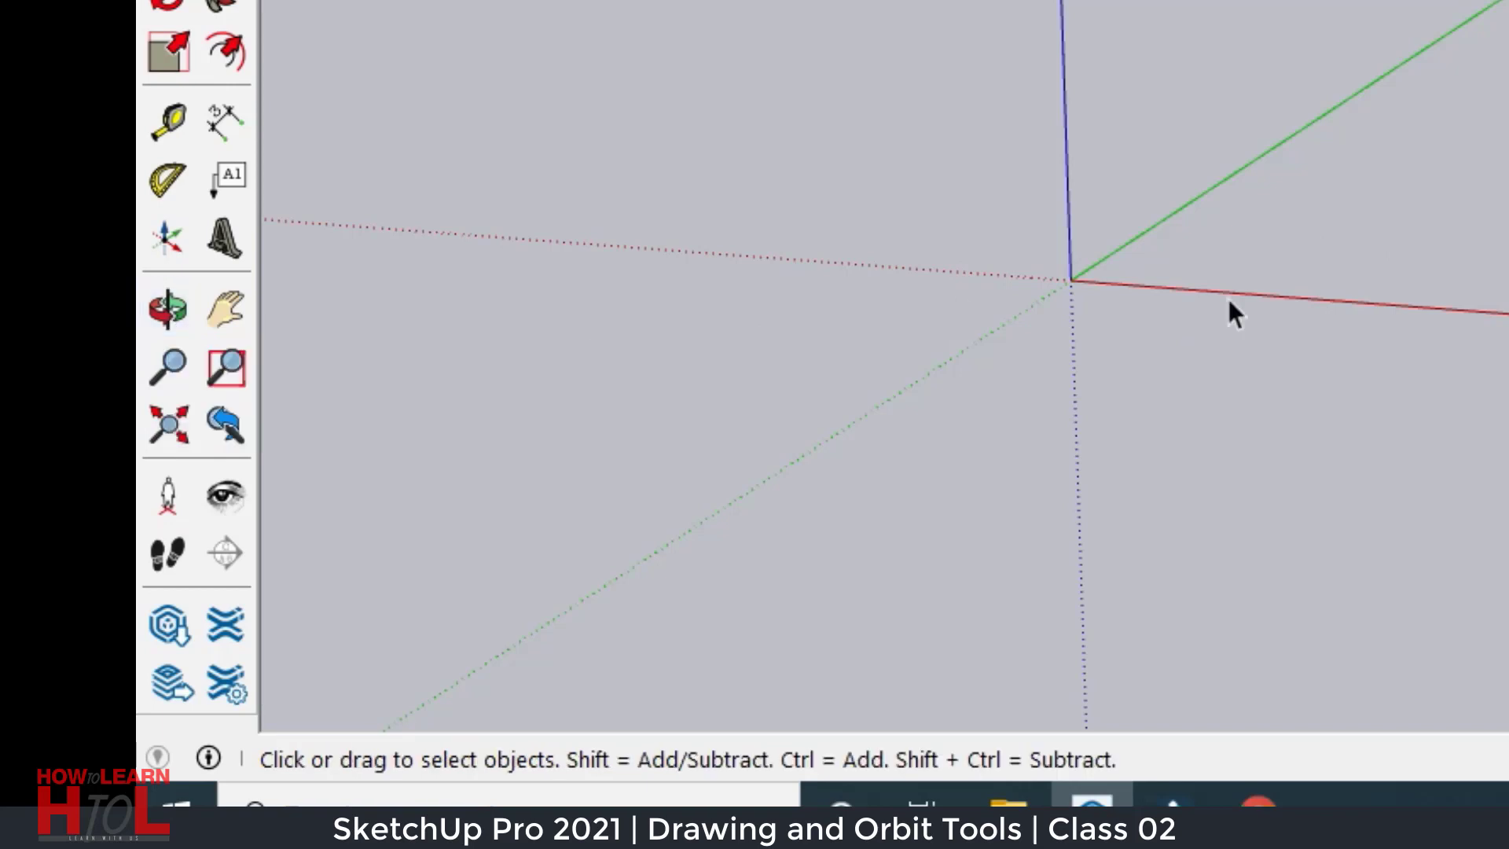
pyautogui.scroll(1, 1156, 284)
pyautogui.scroll(1, 1101, 307)
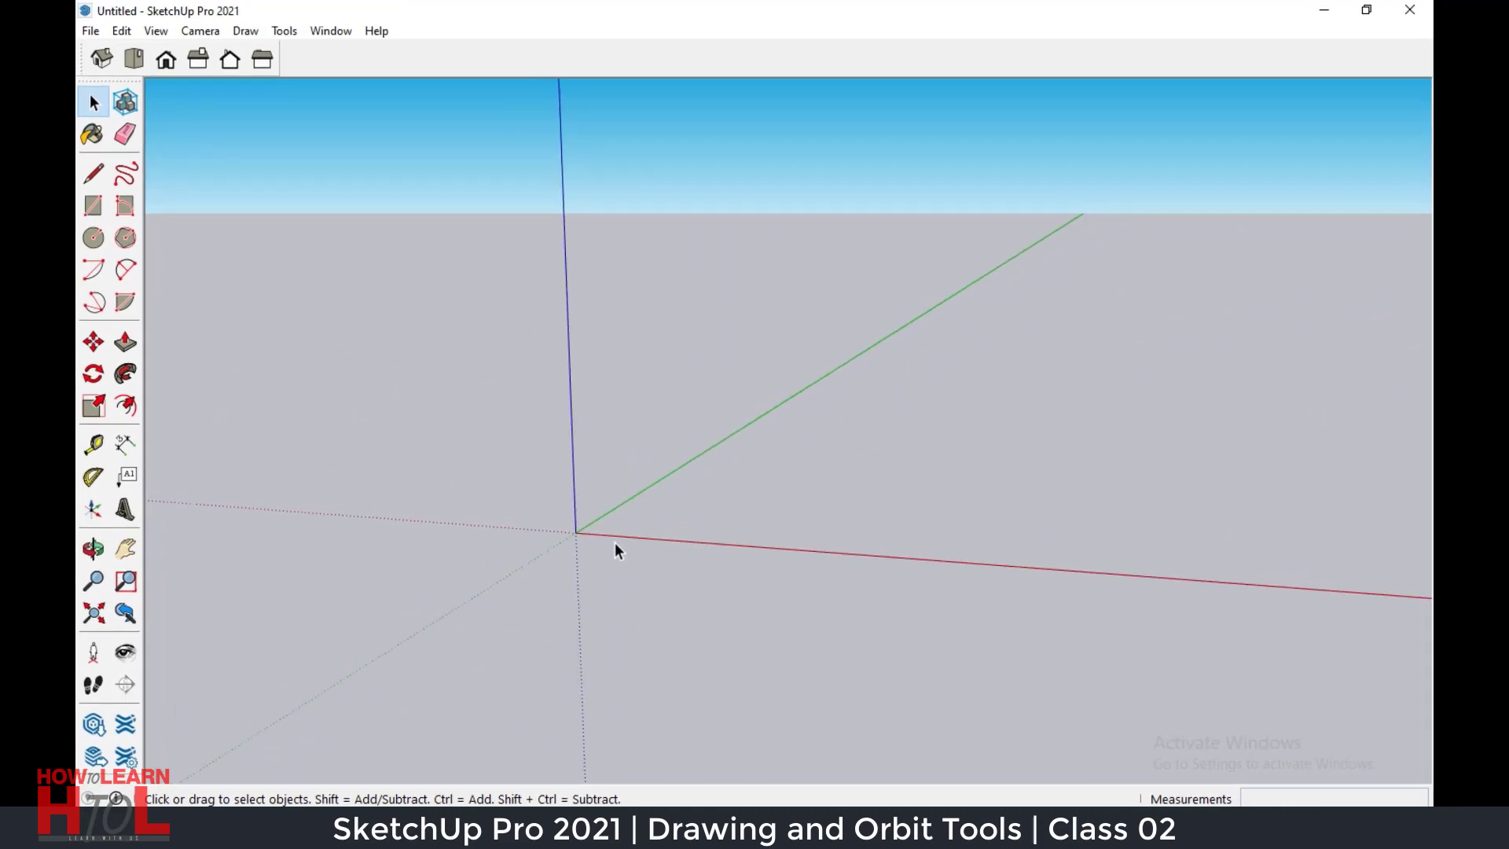
pyautogui.moveTo(615, 542)
pyautogui.keyDown('shift'); pyautogui.mouseDown(button='middle')
pyautogui.moveTo(694, 559)
pyautogui.moveTo(610, 562)
pyautogui.moveTo(505, 506)
pyautogui.moveTo(644, 554)
pyautogui.mouseUp(button='middle'); pyautogui.keyUp('shift')
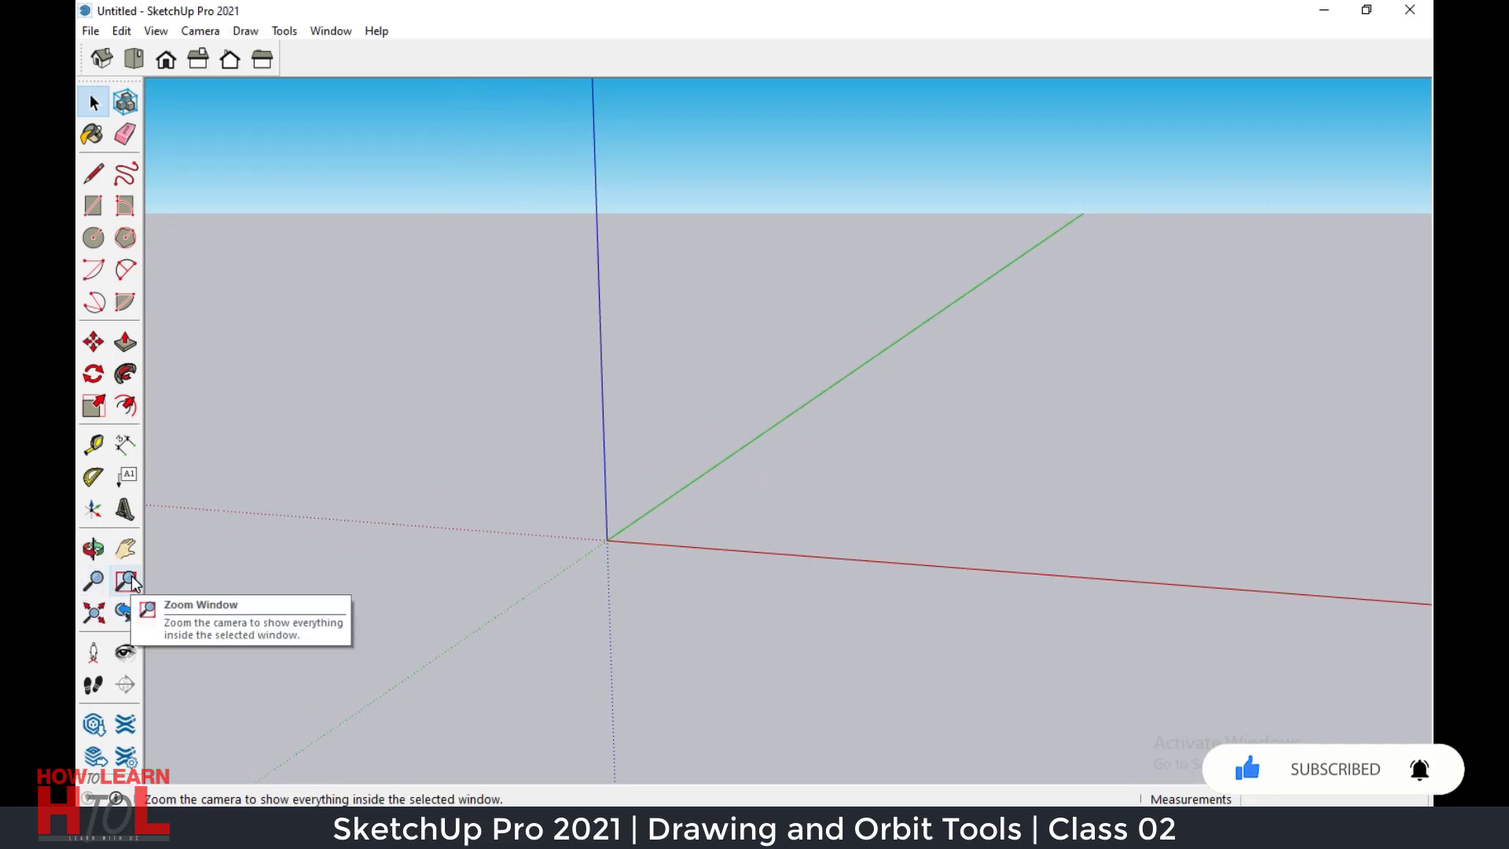
# Draw four connected lines from the origin along the green and red axes, closing them into a face.
pyautogui.moveTo(624, 547)
pyautogui.mouseDown(button='middle')
pyautogui.moveTo(785, 606)
pyautogui.moveTo(532, 599)
pyautogui.moveTo(256, 529)
pyautogui.mouseUp(button='middle')
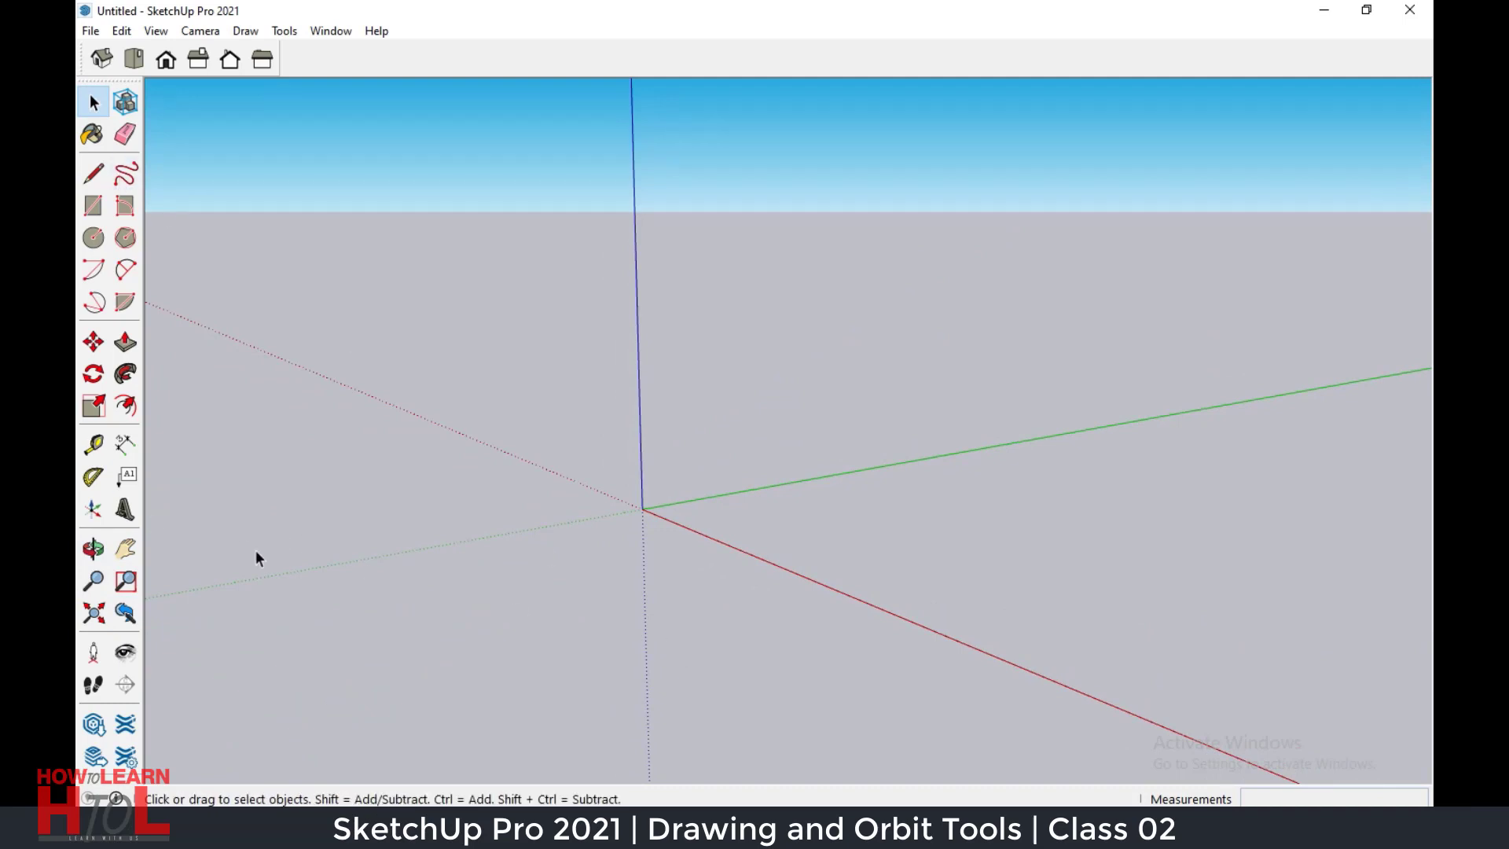
pyautogui.click(94, 177)
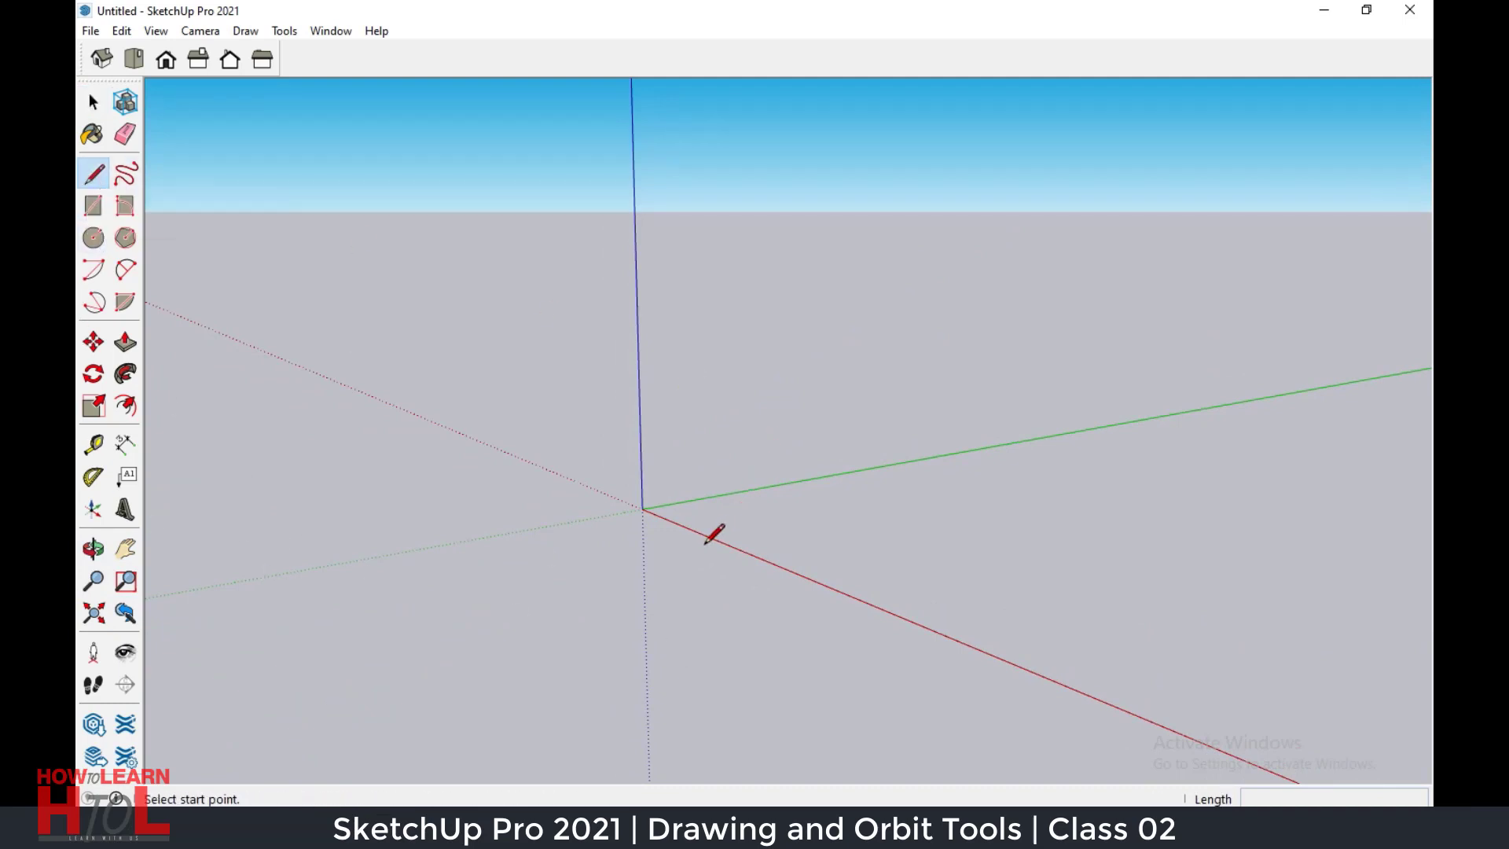
pyautogui.moveTo(797, 548)
pyautogui.mouseDown(button='middle')
pyautogui.moveTo(731, 633)
pyautogui.moveTo(732, 584)
pyautogui.mouseUp(button='middle')
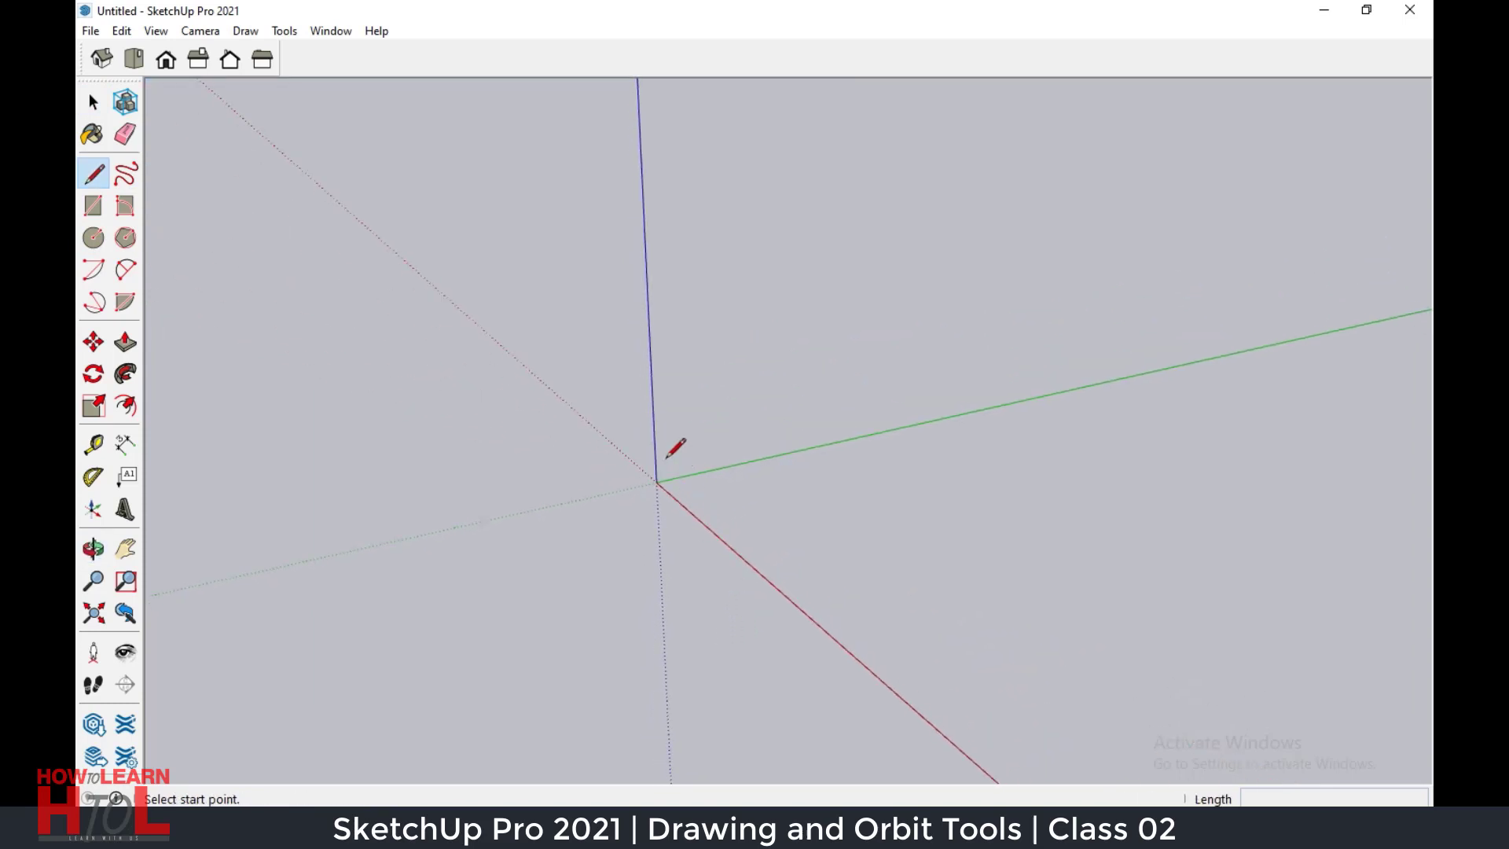
pyautogui.click(656, 481)
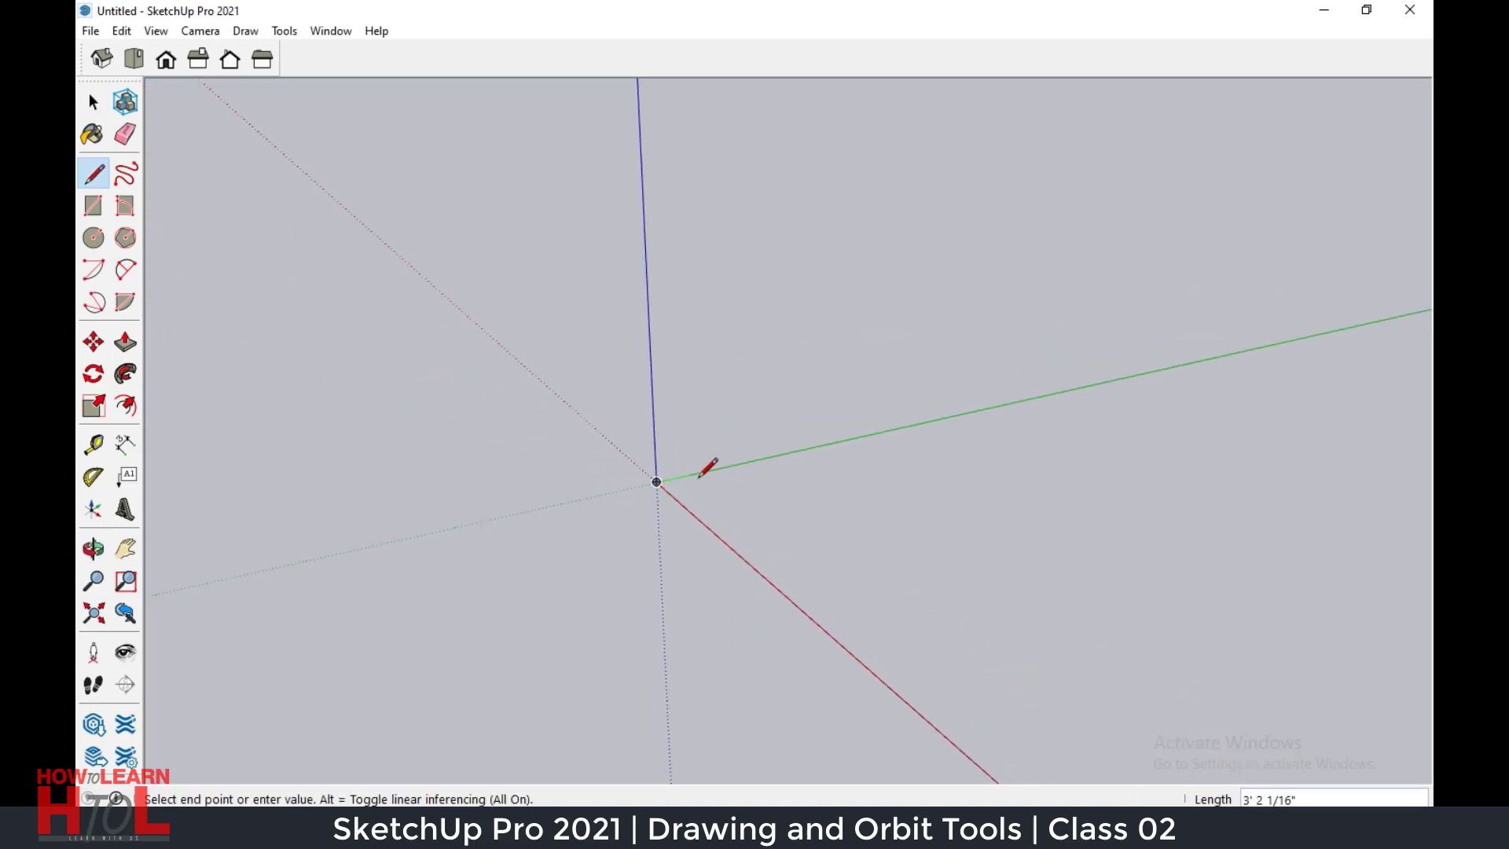
pyautogui.click(955, 415)
pyautogui.click(1128, 533)
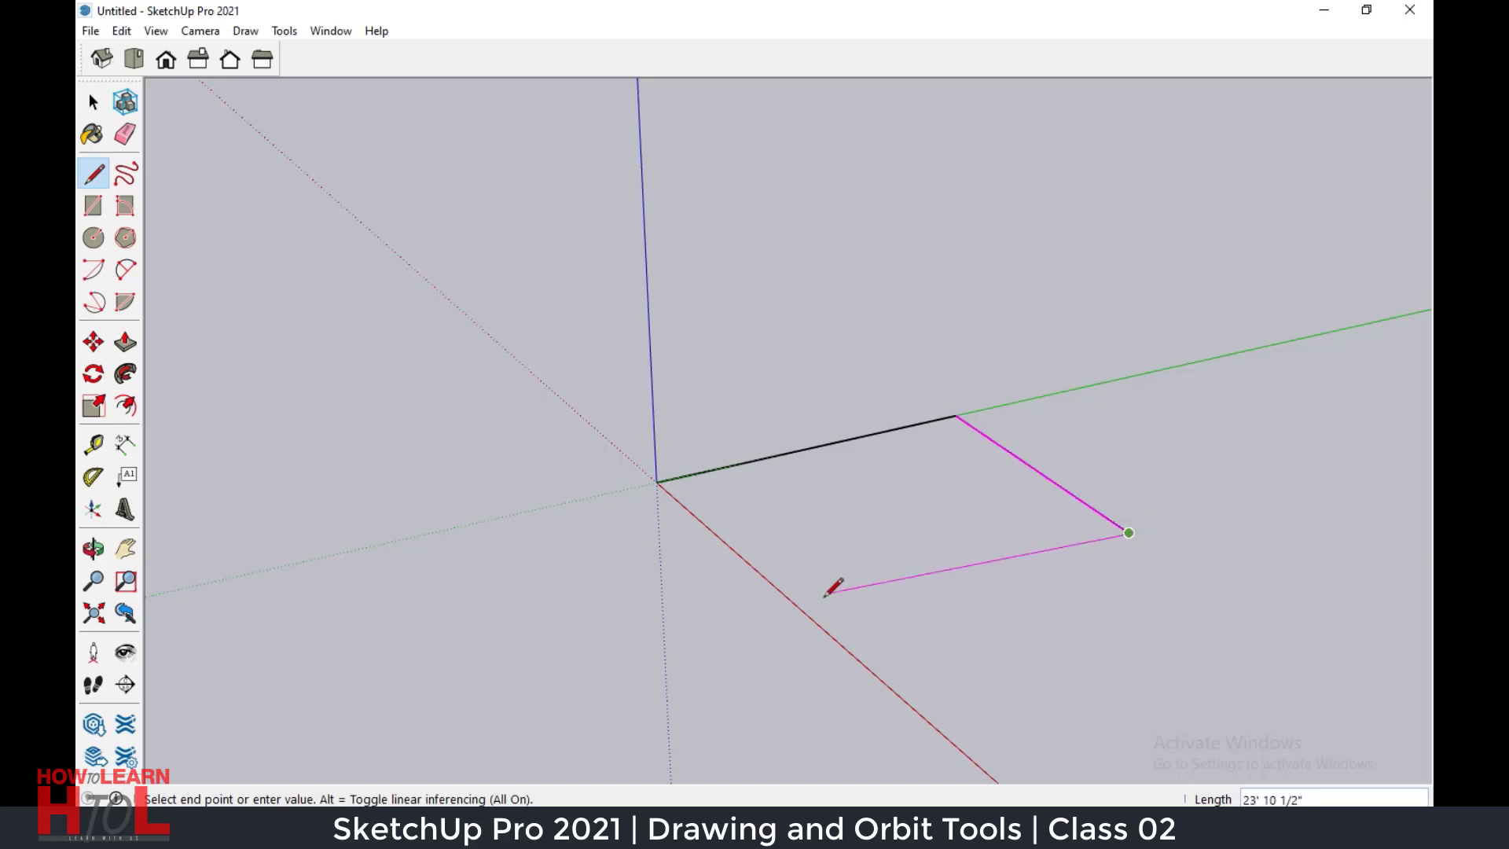
pyautogui.click(822, 628)
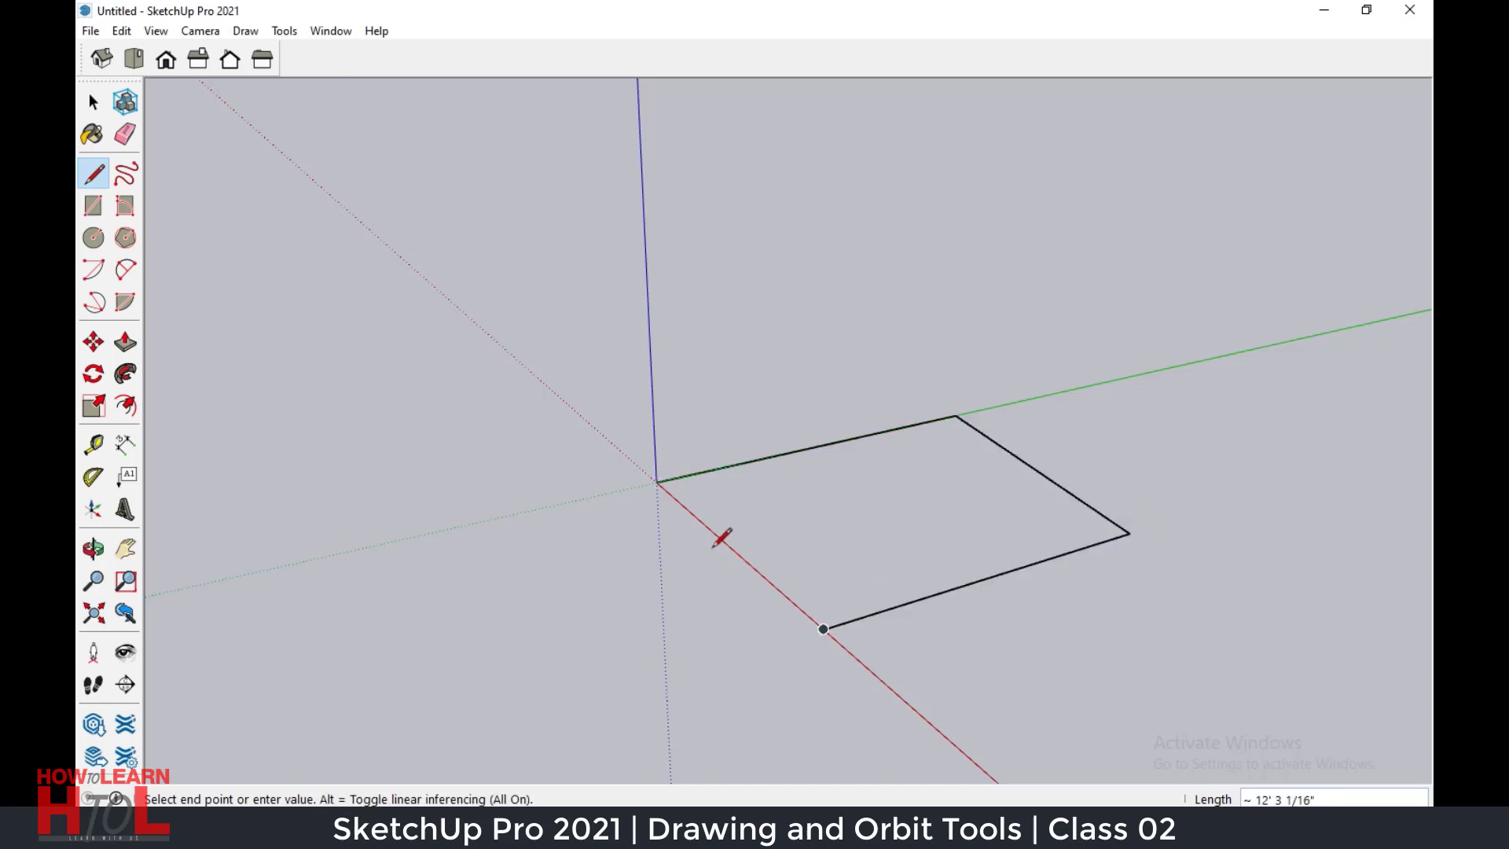
pyautogui.click(656, 481)
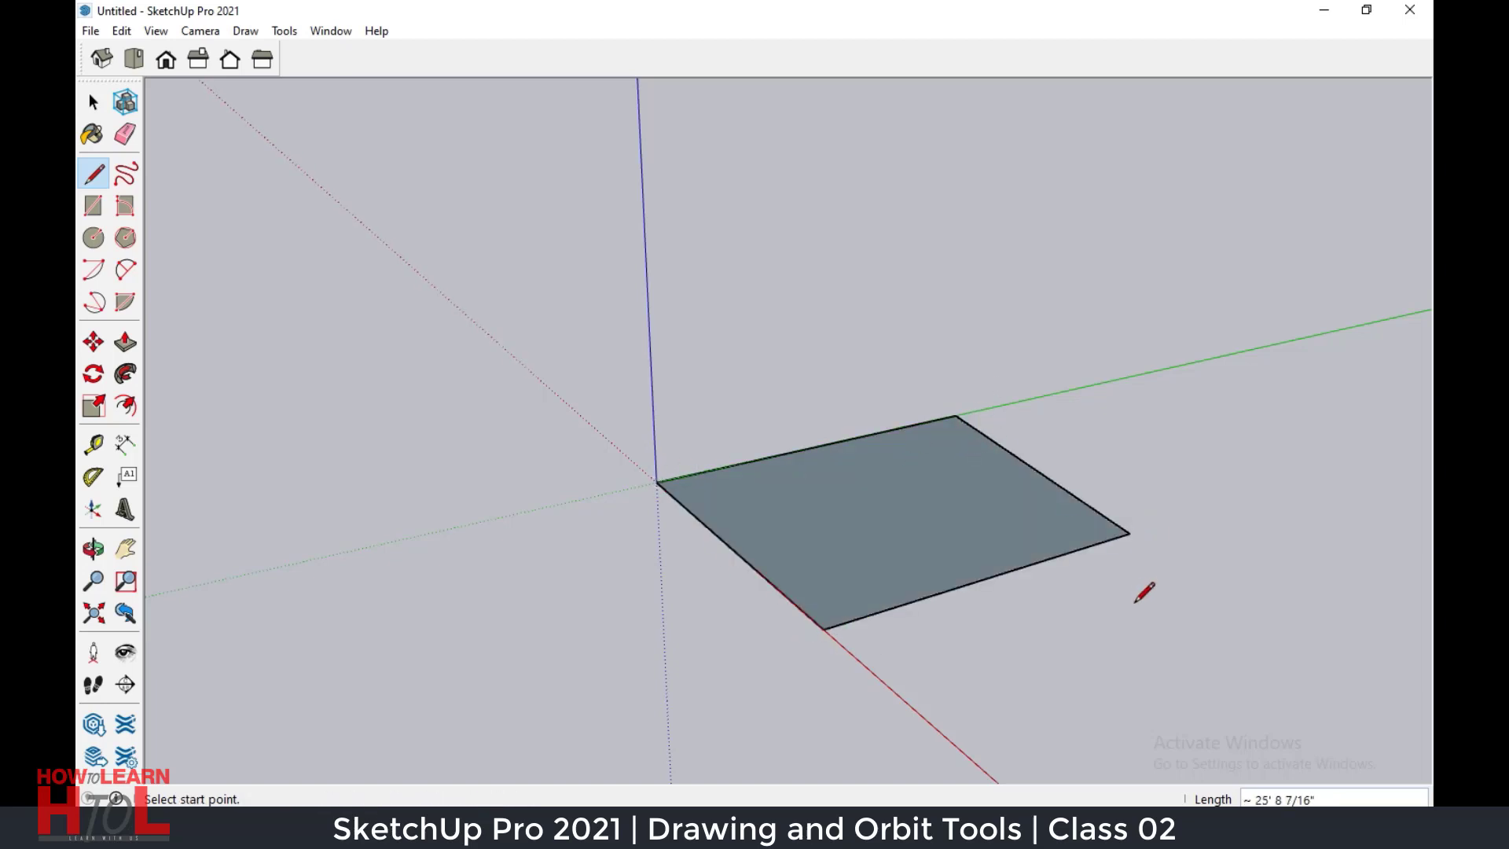
pyautogui.moveTo(986, 493)
pyautogui.mouseDown(button='middle')
pyautogui.moveTo(927, 579)
pyautogui.moveTo(606, 694)
pyautogui.moveTo(721, 637)
pyautogui.moveTo(1206, 607)
pyautogui.mouseUp(button='middle')
pyautogui.moveTo(862, 569)
pyautogui.mouseDown(button='middle')
pyautogui.moveTo(851, 650)
pyautogui.moveTo(808, 640)
pyautogui.mouseUp(button='middle')
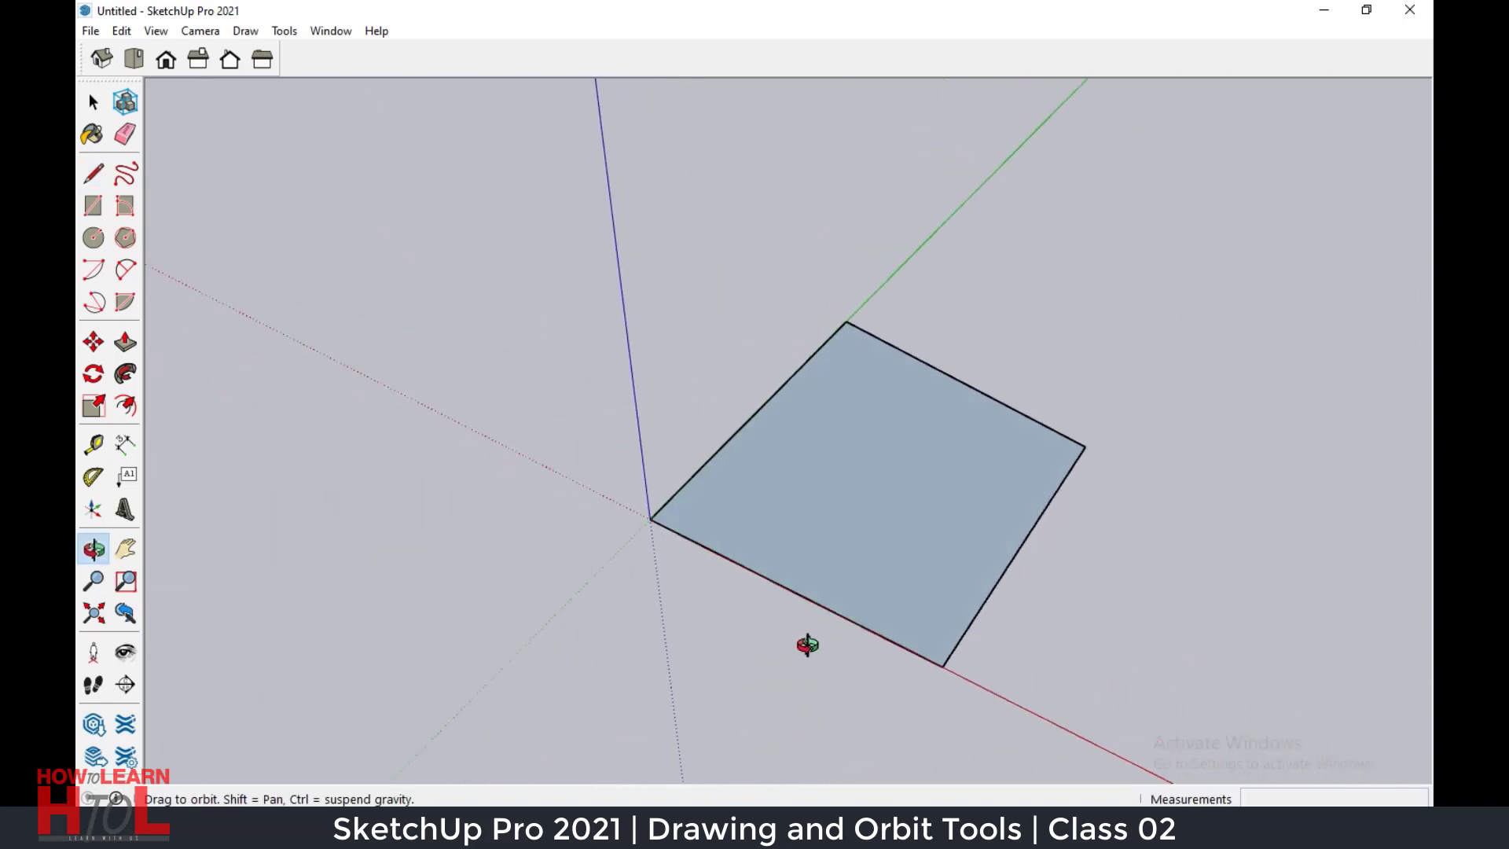
pyautogui.click(94, 581)
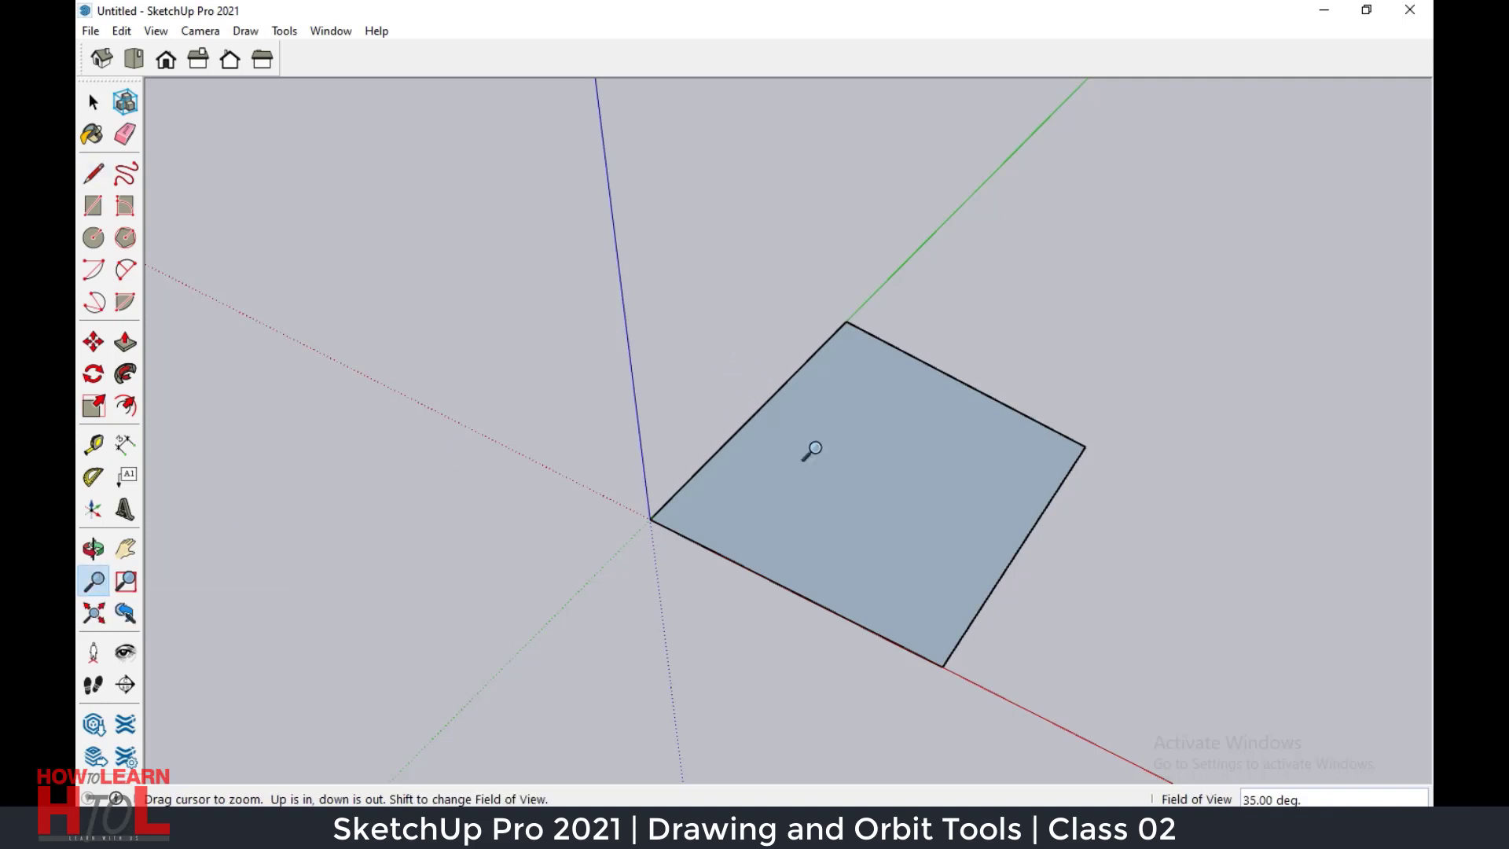
pyautogui.moveTo(832, 465); pyautogui.dragTo(832, 492)
pyautogui.scroll(-1, 813, 542)
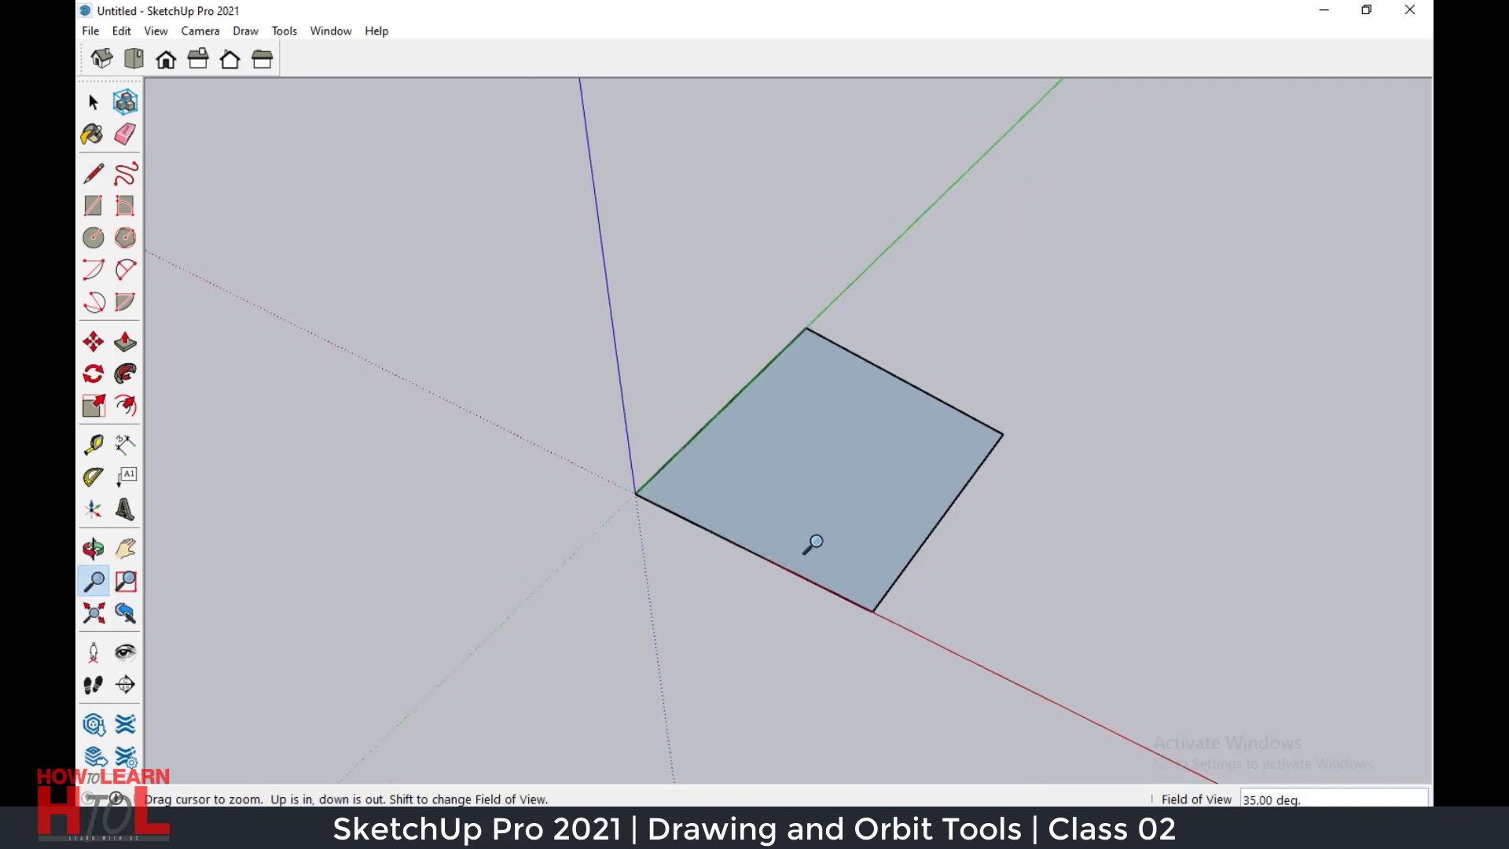
pyautogui.scroll(-1, 814, 542)
pyautogui.scroll(-2, 813, 543)
pyautogui.scroll(2, 814, 542)
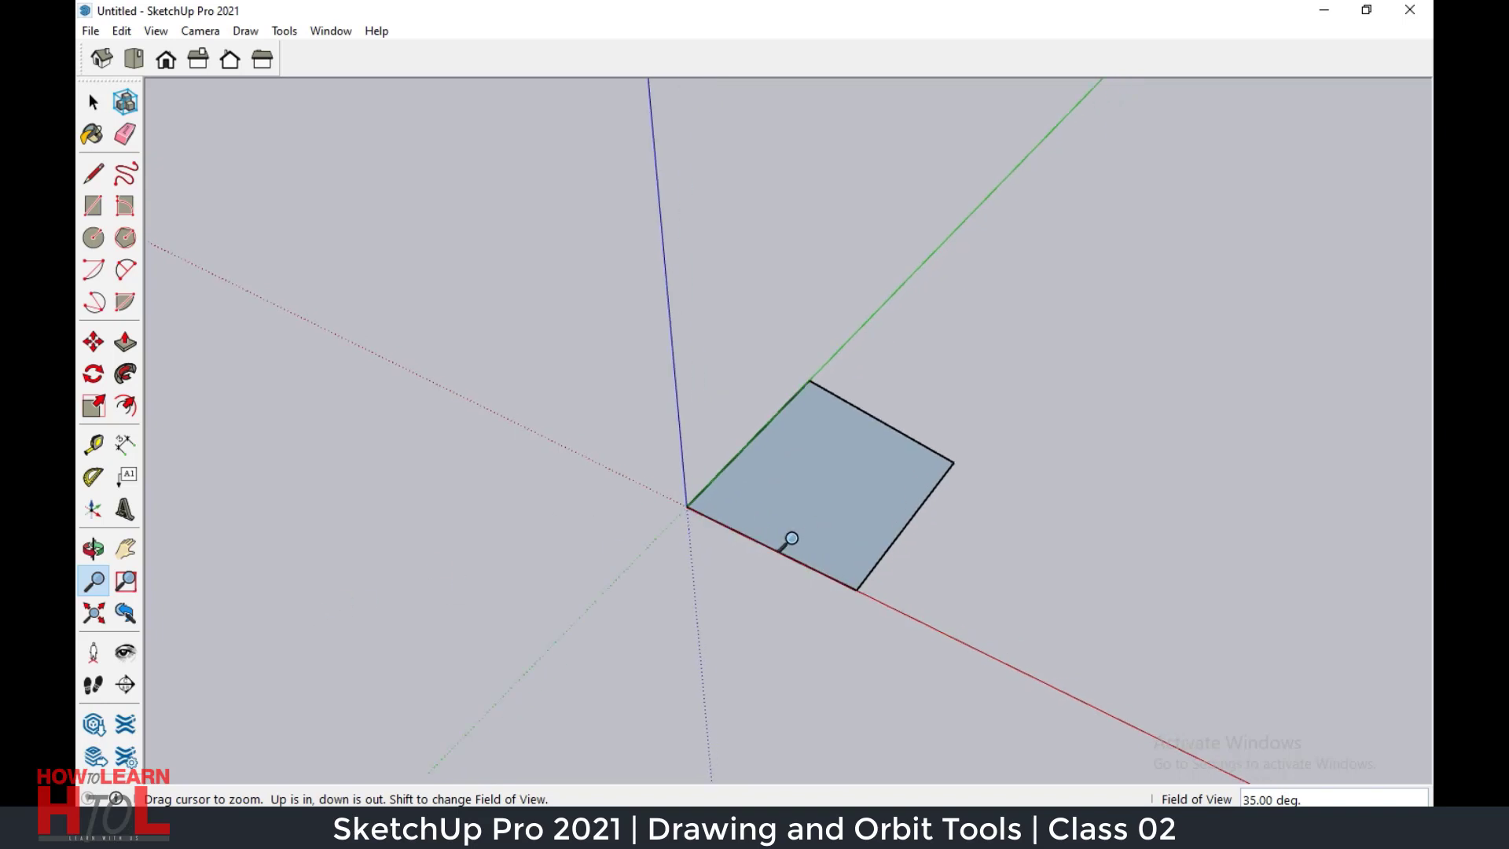
pyautogui.scroll(-1, 790, 540)
pyautogui.scroll(2, 790, 541)
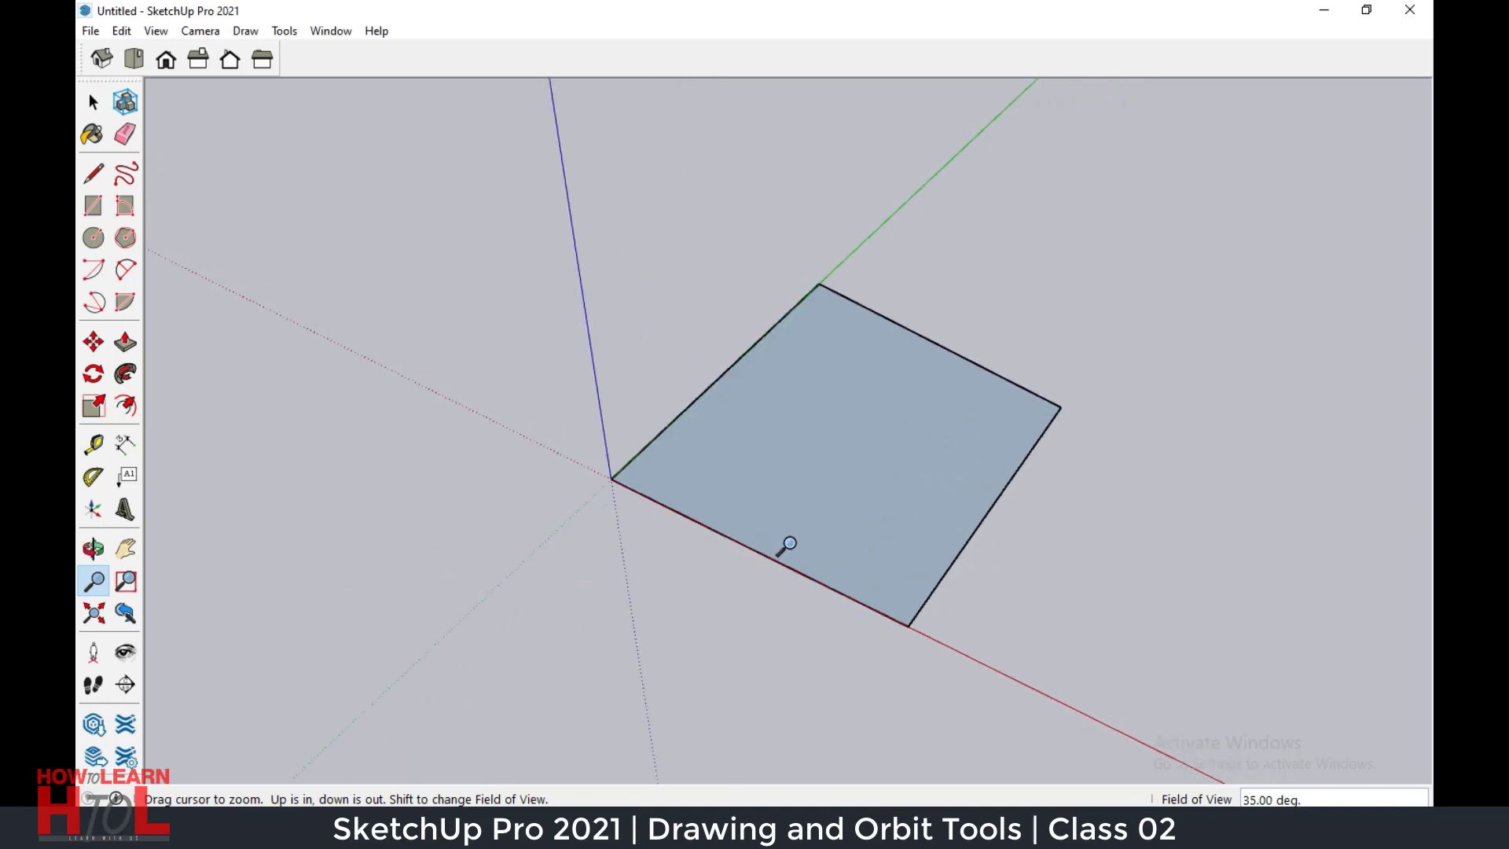
pyautogui.scroll(-1, 790, 541)
pyautogui.scroll(-1, 790, 542)
pyautogui.scroll(2, 788, 544)
pyautogui.scroll(1, 788, 545)
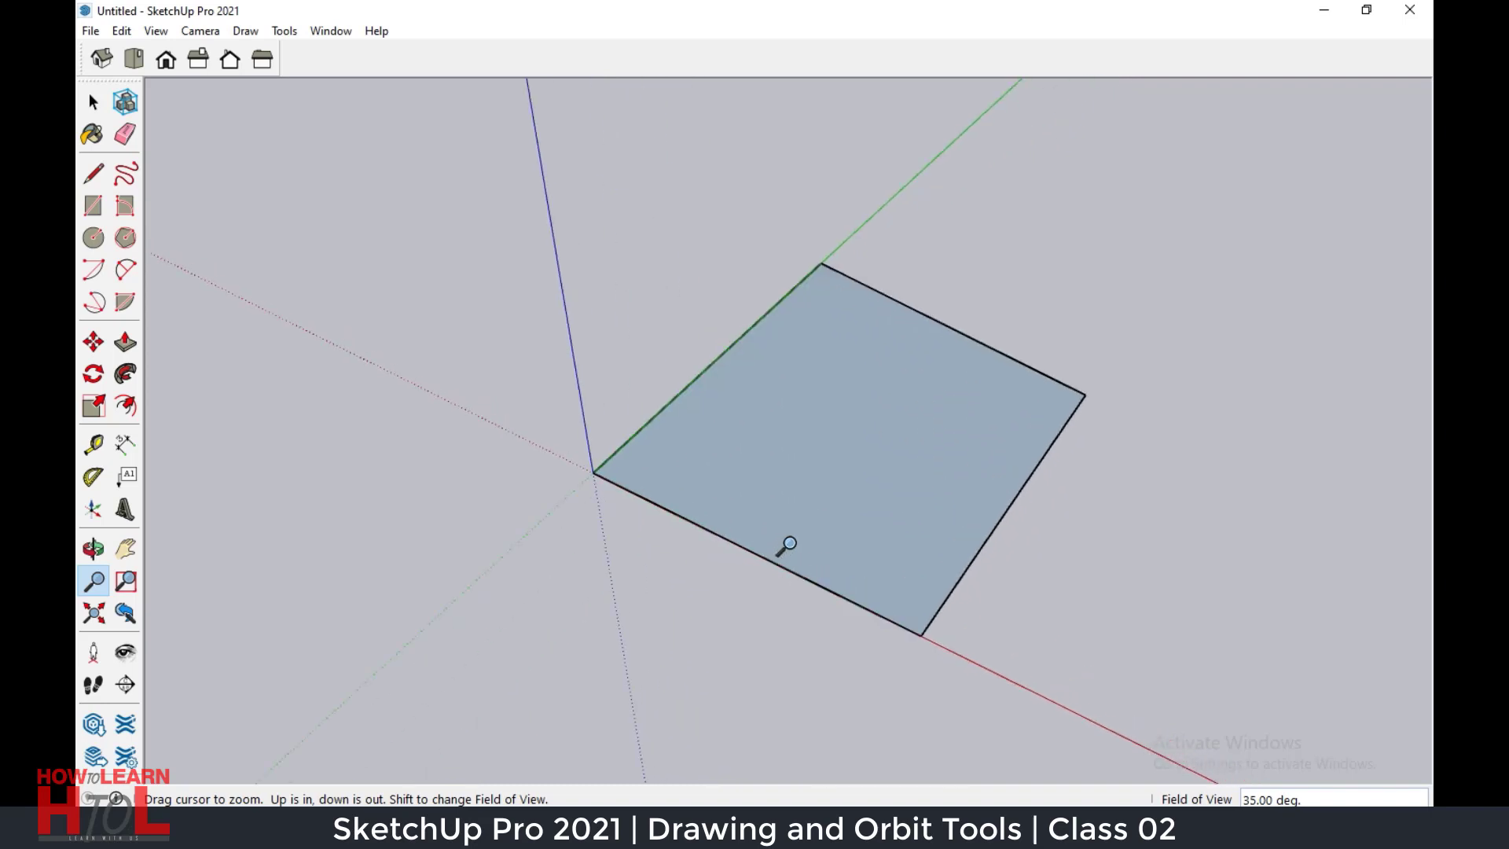
pyautogui.click(128, 582)
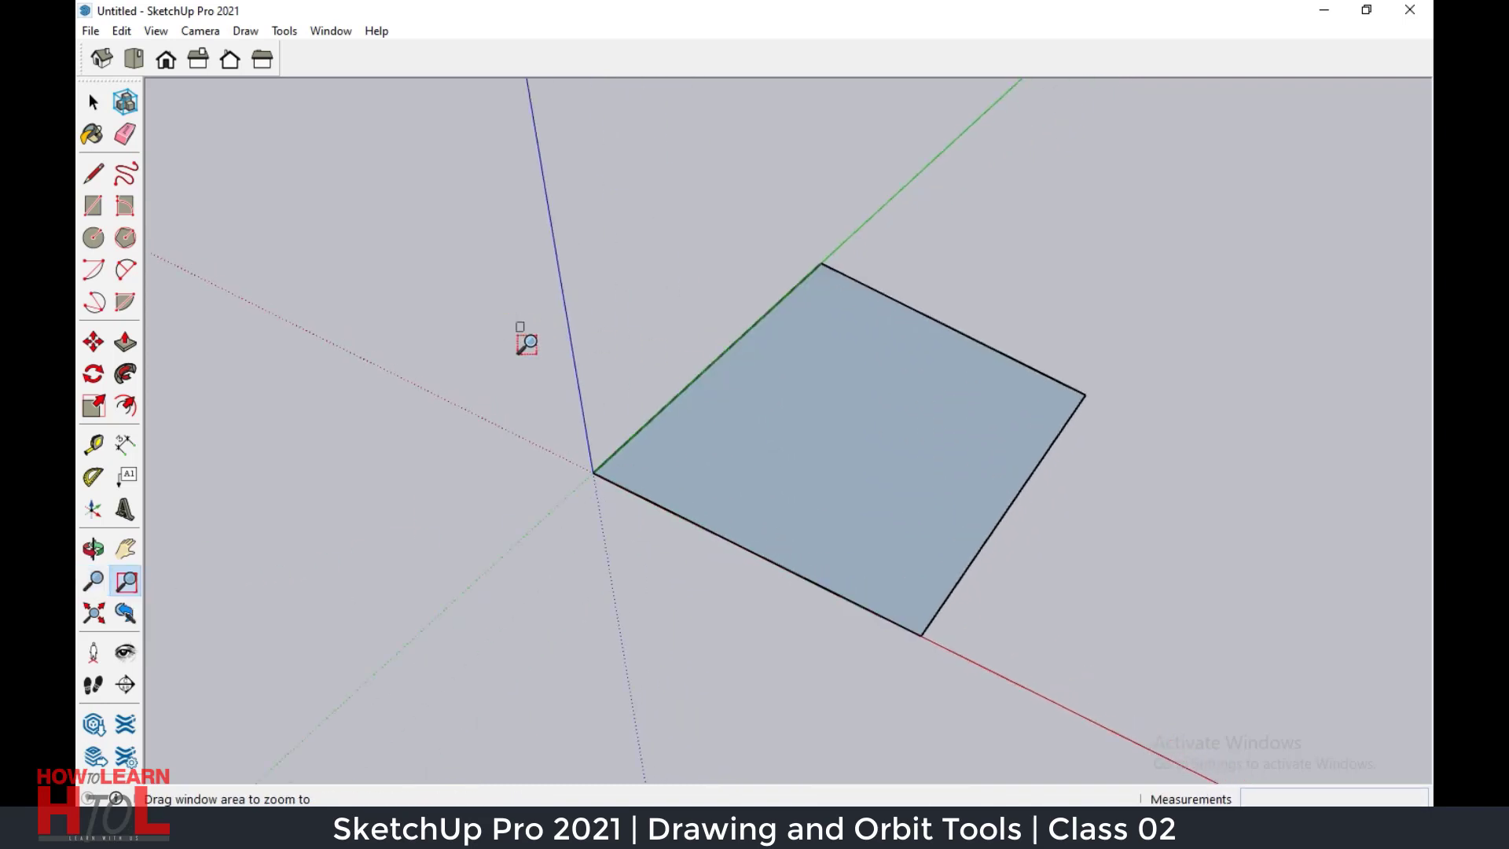
pyautogui.moveTo(517, 322)
pyautogui.mouseDown()
pyautogui.moveTo(670, 498)
pyautogui.moveTo(679, 532)
pyautogui.mouseUp()
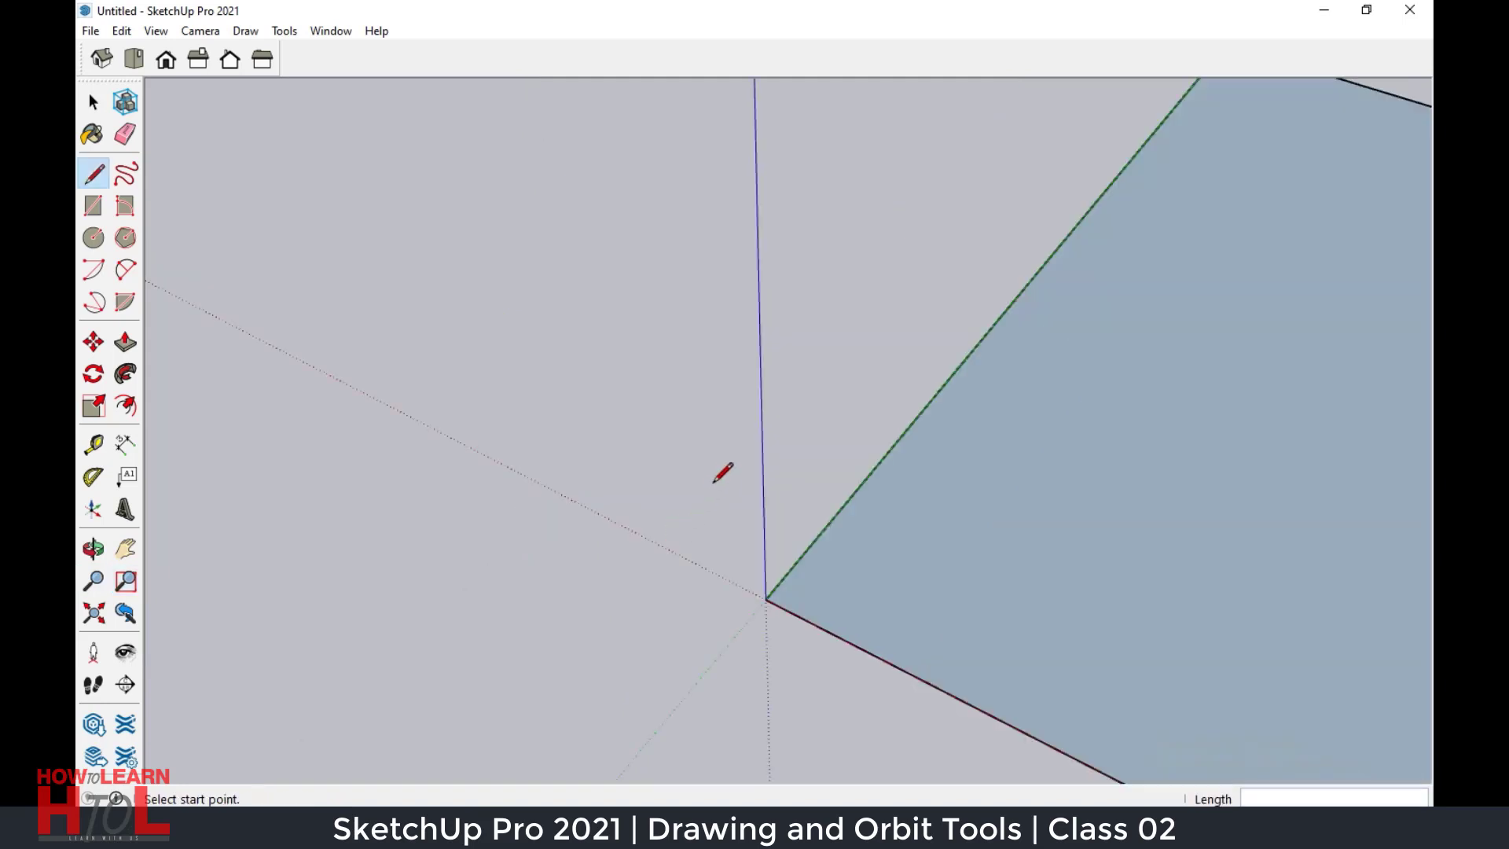
pyautogui.click(93, 614)
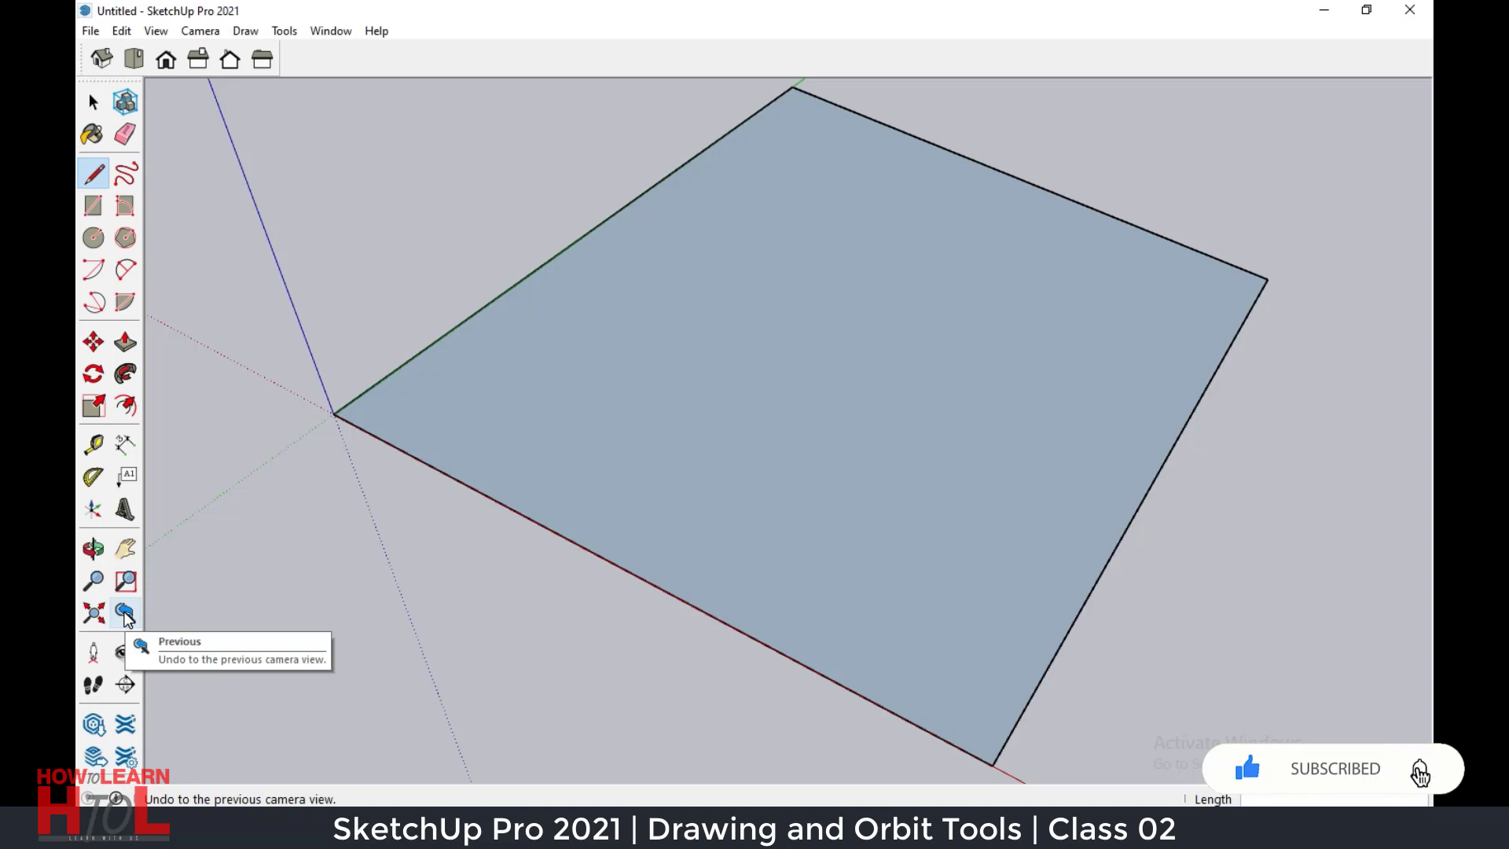
pyautogui.click(124, 613)
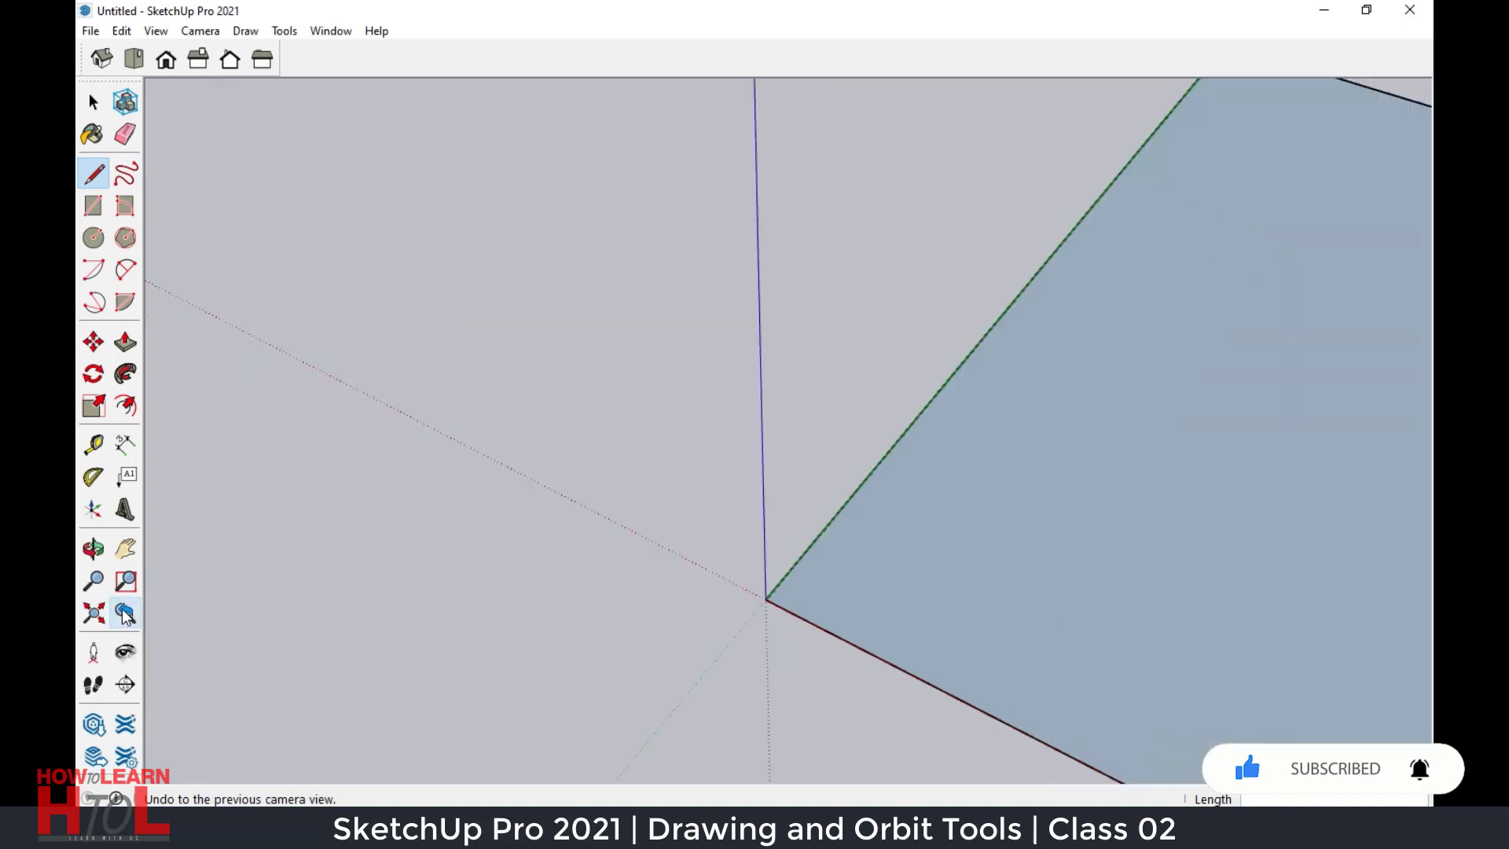
pyautogui.click(124, 612)
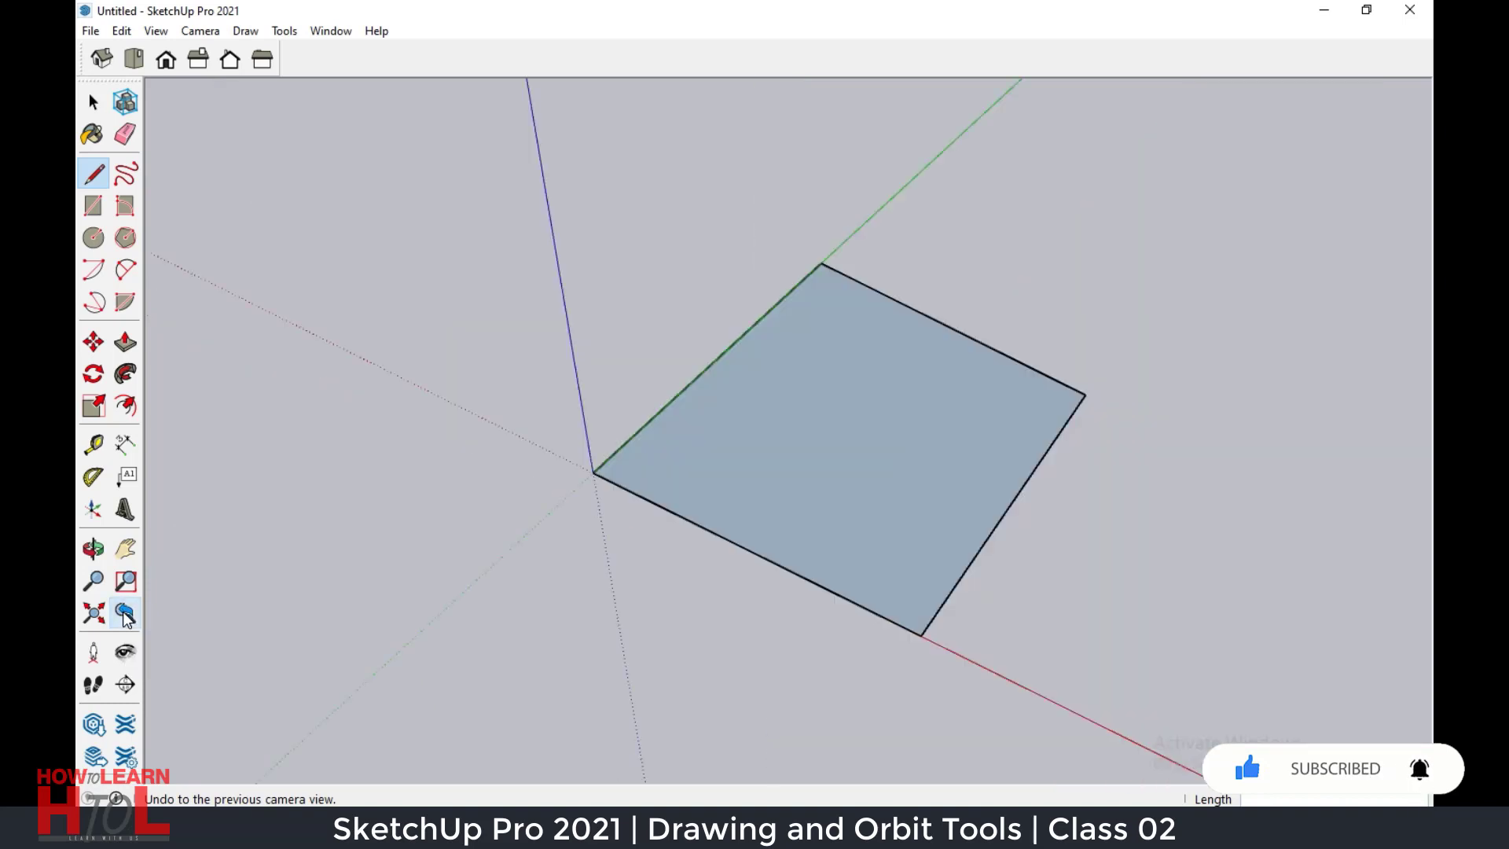
pyautogui.click(124, 613)
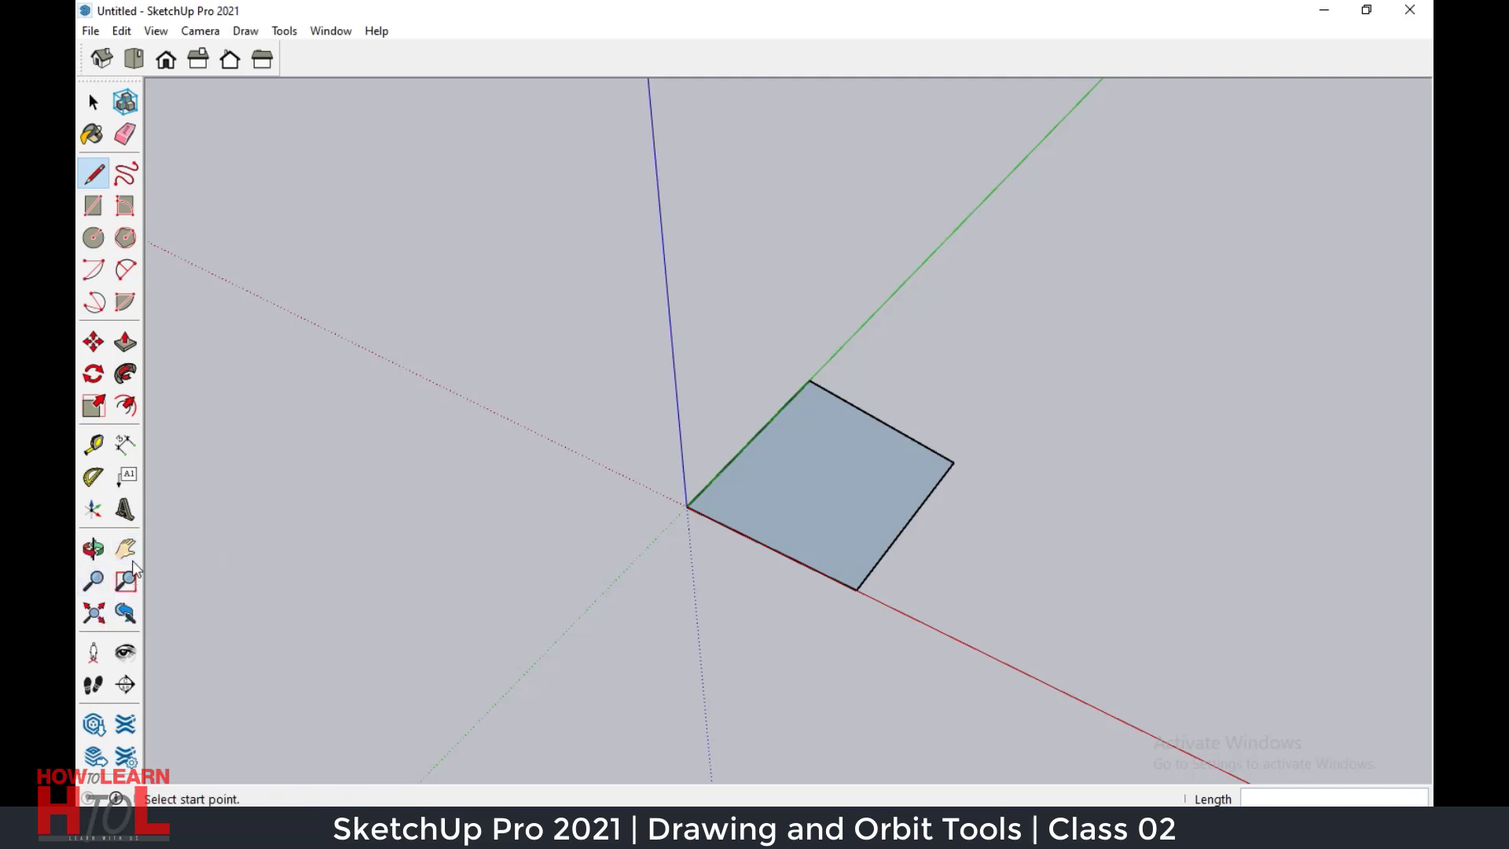
# Orbit and zoom to view the square face closer and from a lower angle.
pyautogui.click(93, 548)
pyautogui.scroll(4, 809, 525)
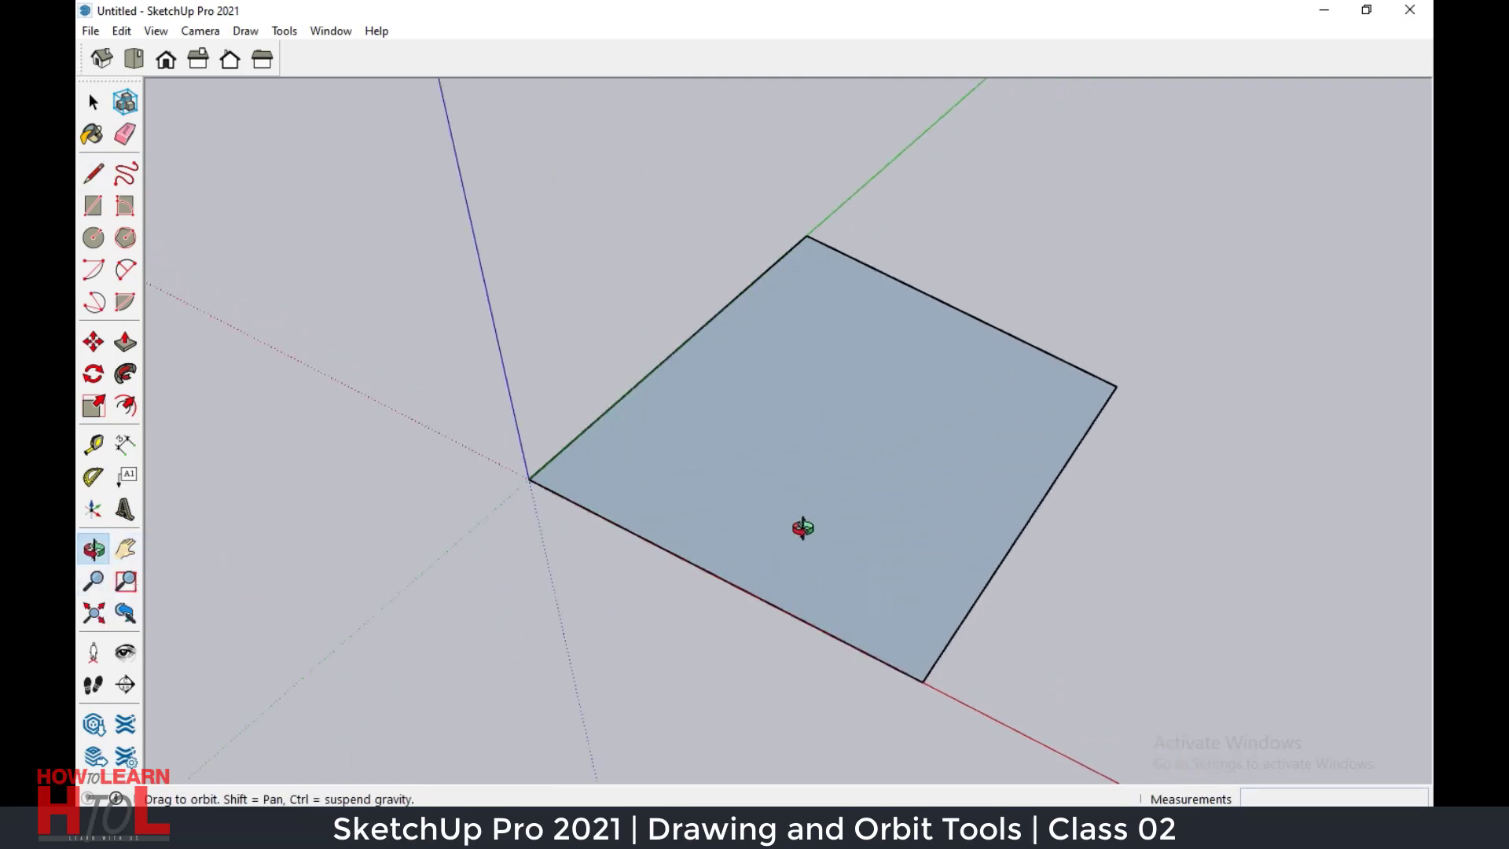
pyautogui.moveTo(803, 527); pyautogui.dragTo(834, 382)
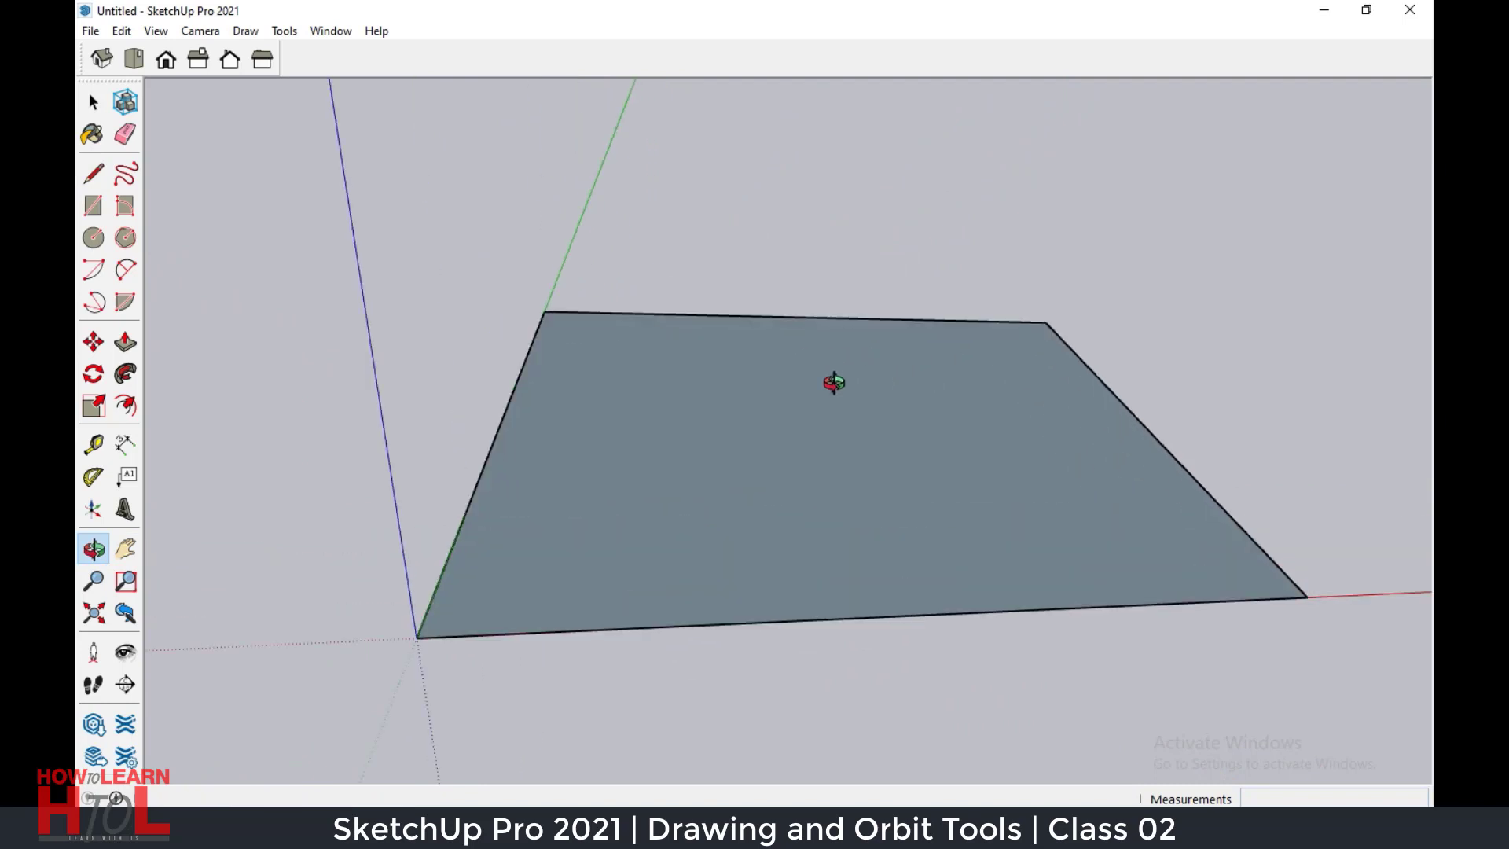
pyautogui.scroll(-3, 690, 427)
pyautogui.scroll(1, 587, 467)
pyautogui.scroll(2, 599, 470)
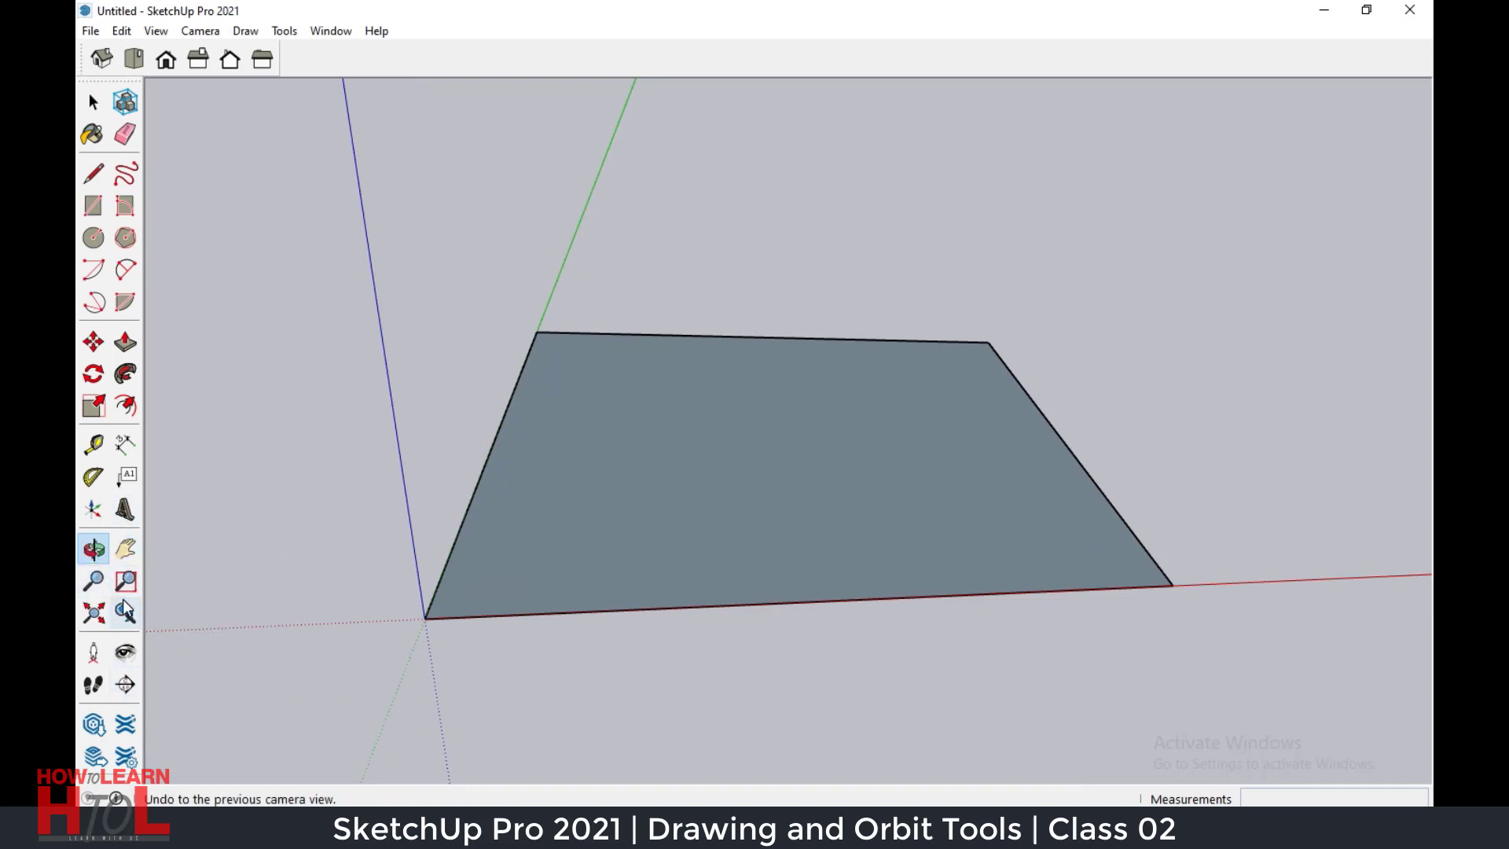
pyautogui.moveTo(1040, 597)
pyautogui.mouseDown()
pyautogui.moveTo(838, 640)
pyautogui.moveTo(967, 650)
pyautogui.moveTo(330, 684)
pyautogui.mouseUp()
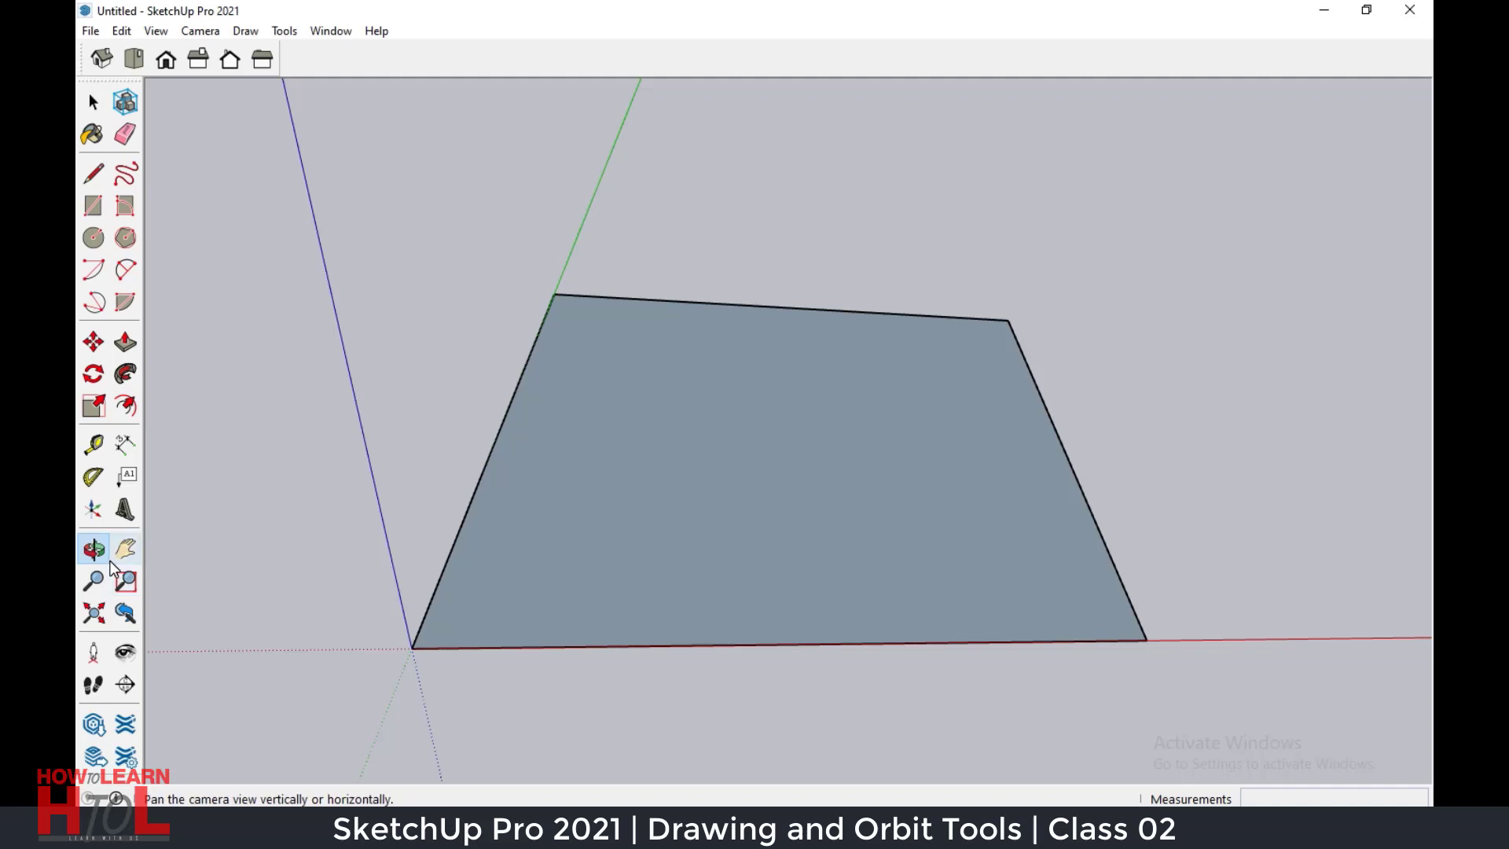
pyautogui.moveTo(786, 516); pyautogui.dragTo(738, 587)
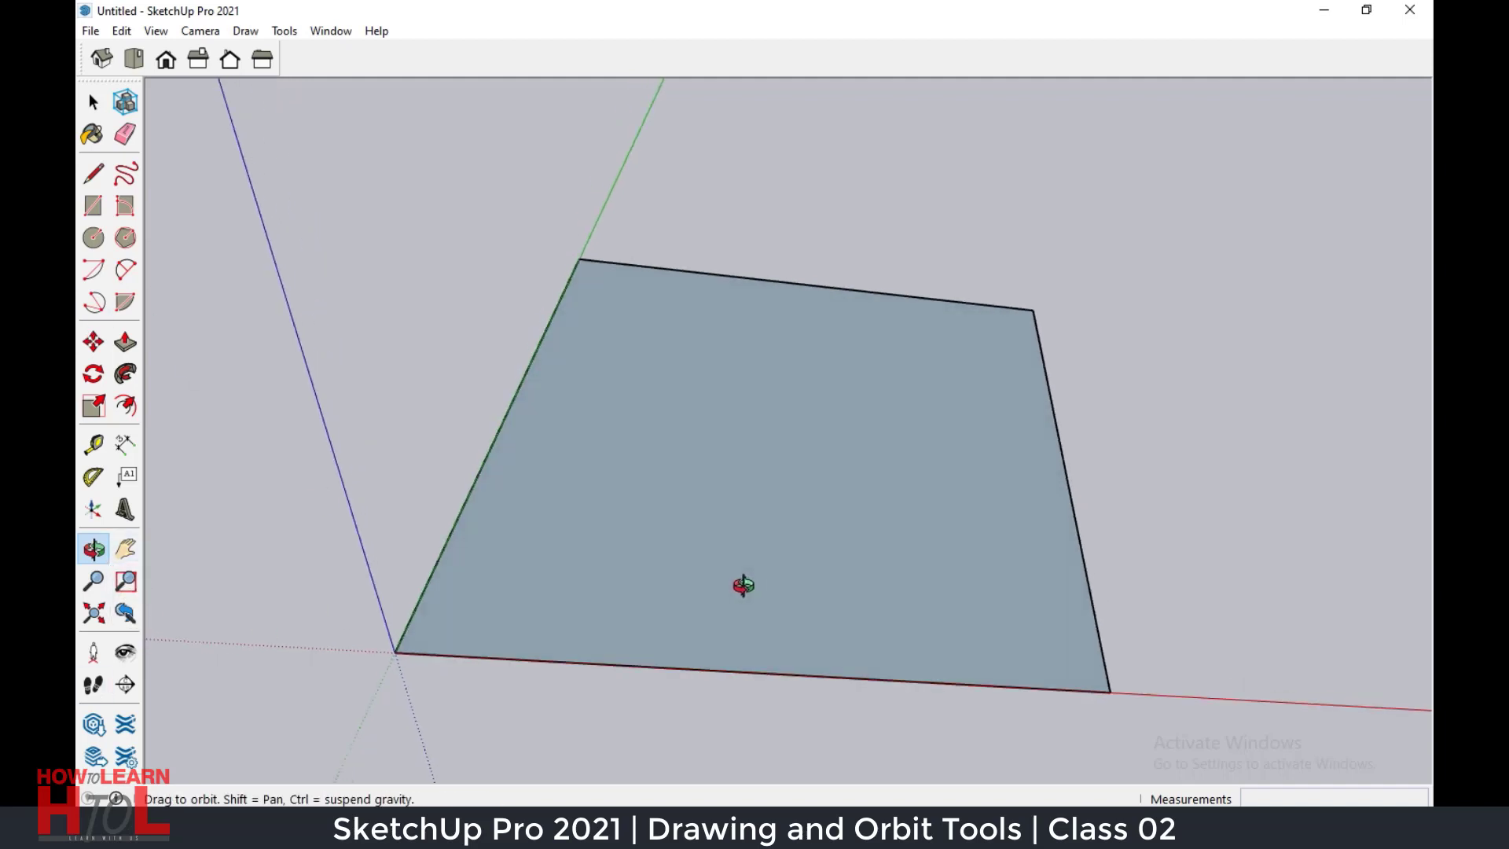
# Erase the square's red-axis, left, top and remaining edges with the Eraser tool.
pyautogui.click(124, 139)
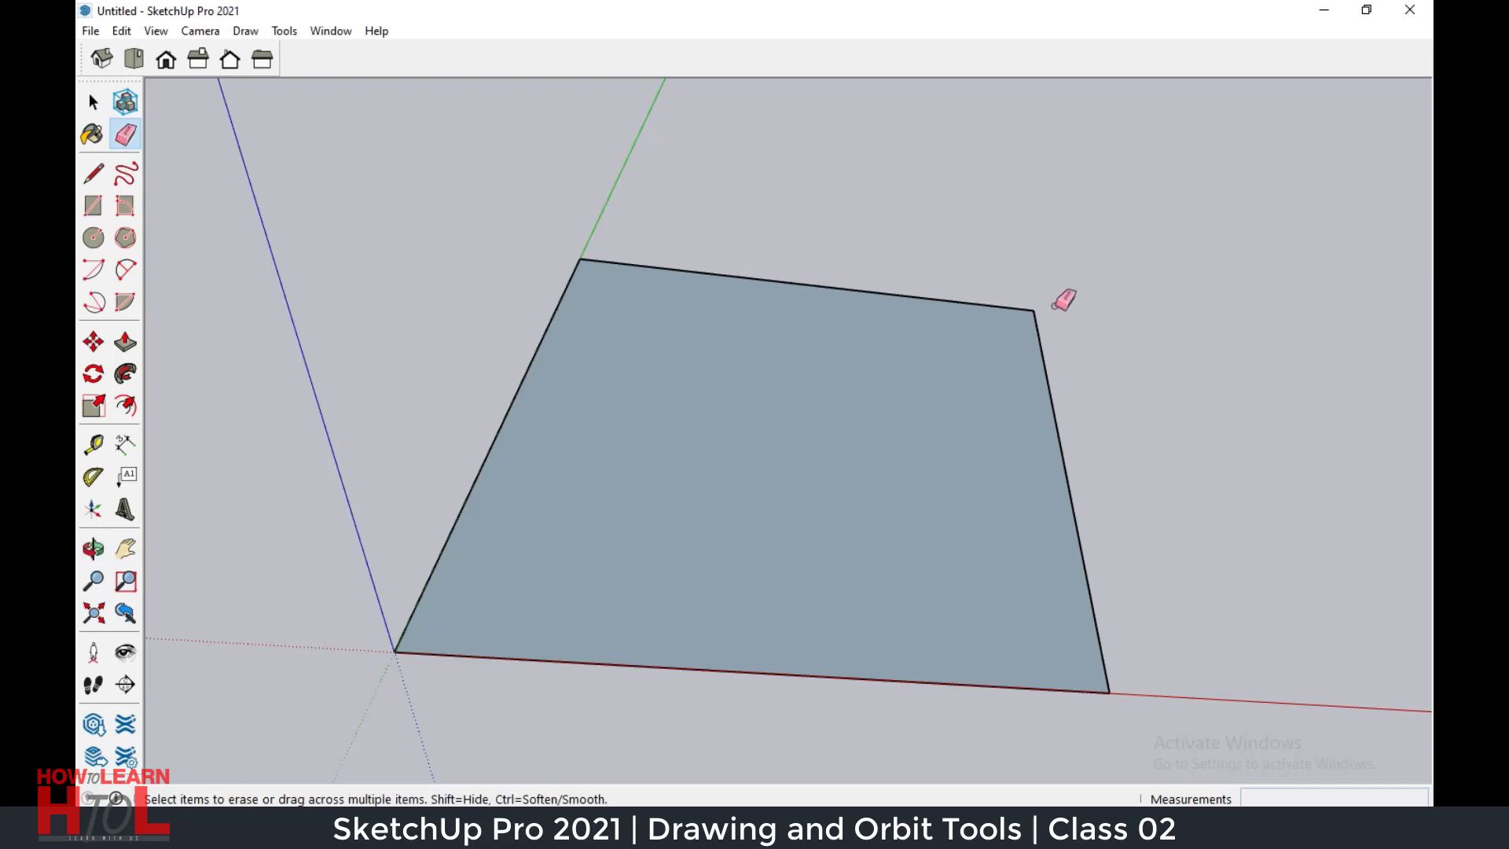
pyautogui.click(772, 672)
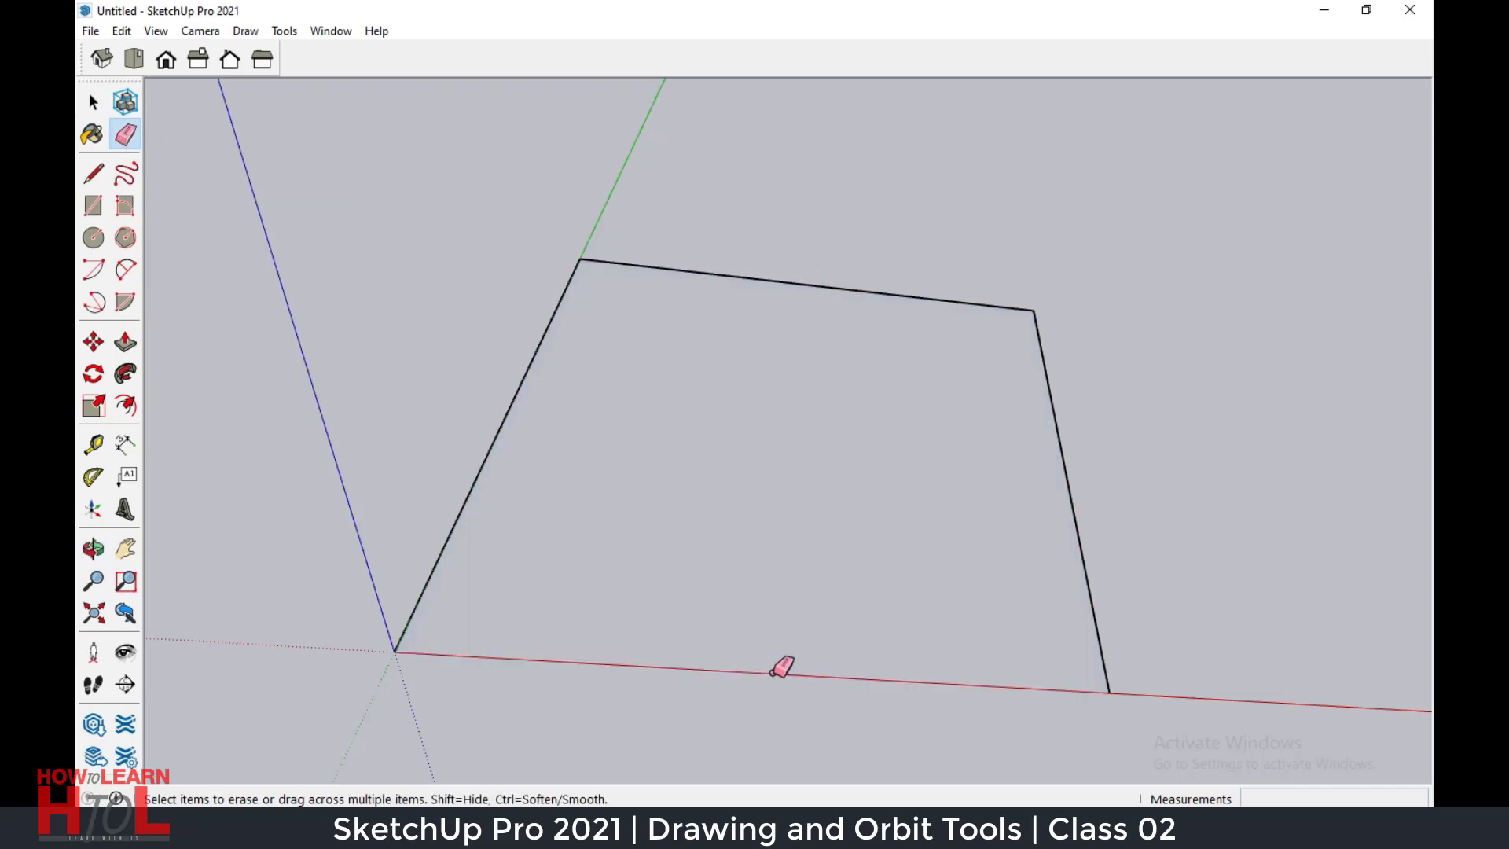
pyautogui.click(442, 548)
pyautogui.click(707, 275)
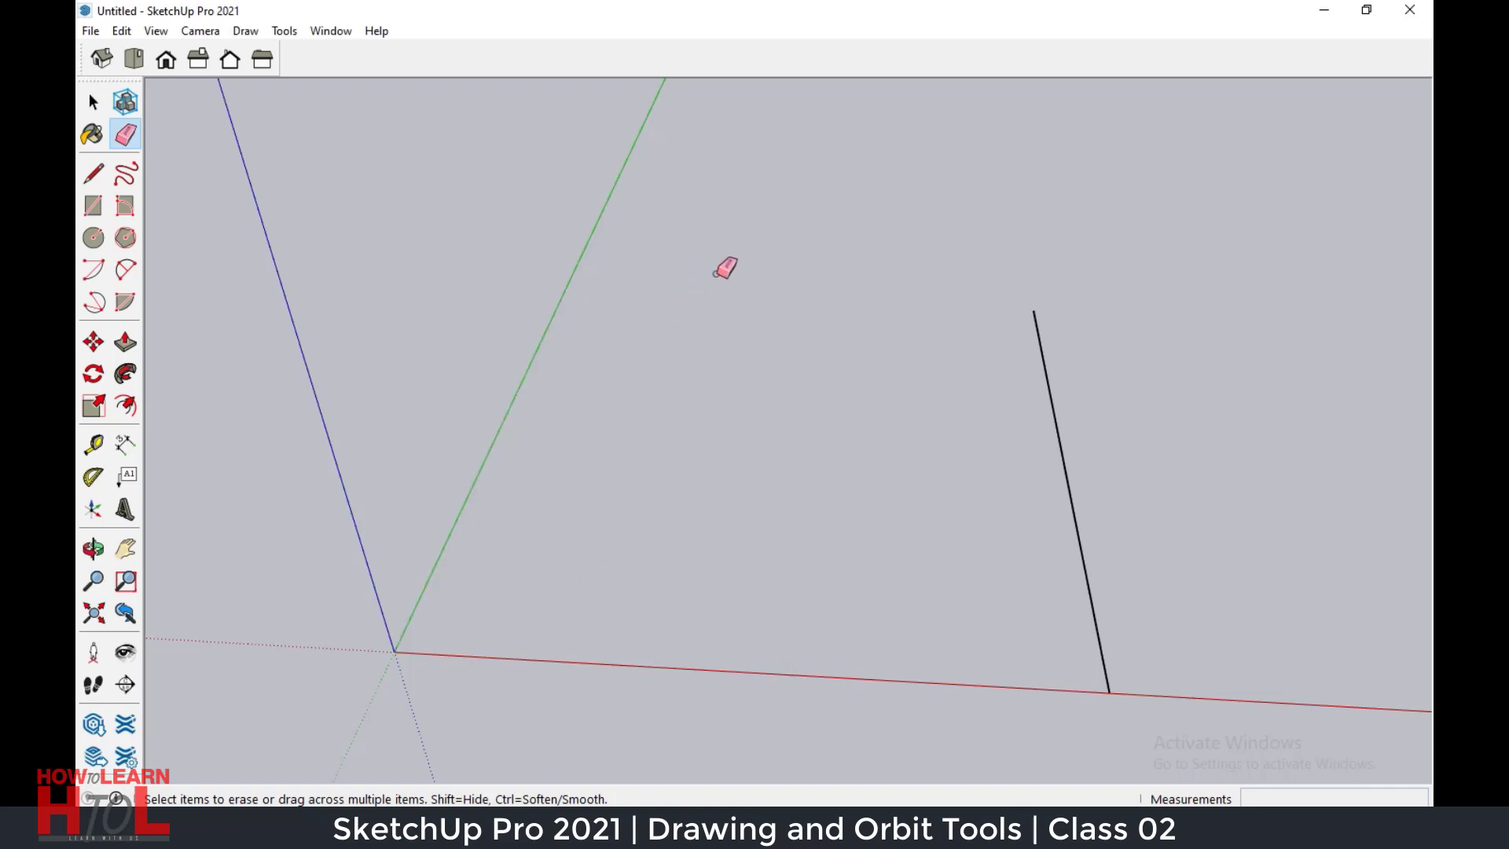
pyautogui.click(1058, 437)
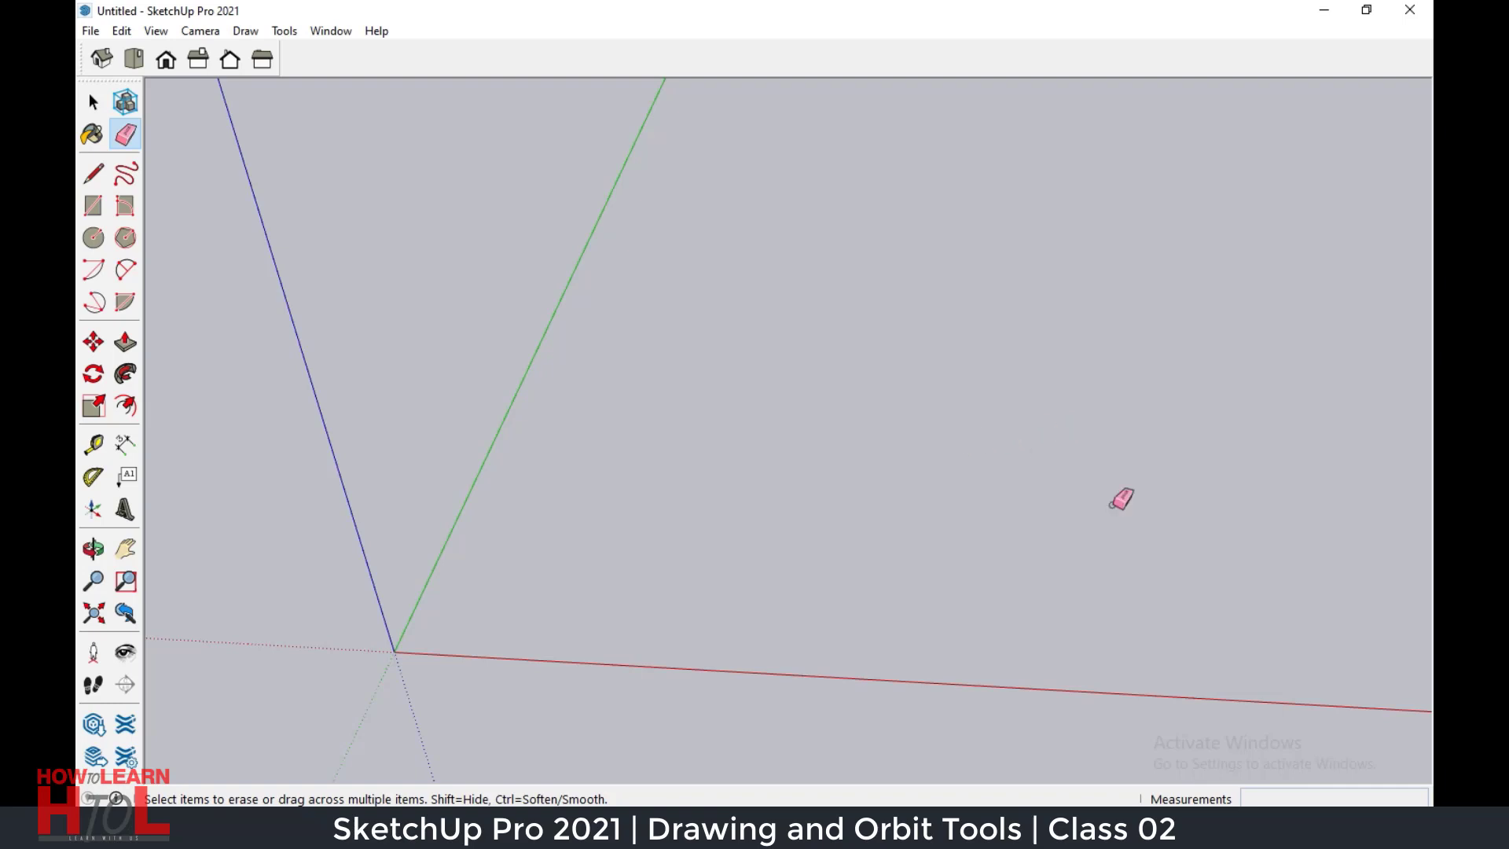
pyautogui.moveTo(1118, 499)
pyautogui.mouseDown(button='middle')
pyautogui.moveTo(819, 549)
pyautogui.moveTo(997, 606)
pyautogui.moveTo(999, 580)
pyautogui.moveTo(899, 539)
pyautogui.moveTo(1031, 657)
pyautogui.moveTo(714, 628)
pyautogui.mouseUp(button='middle')
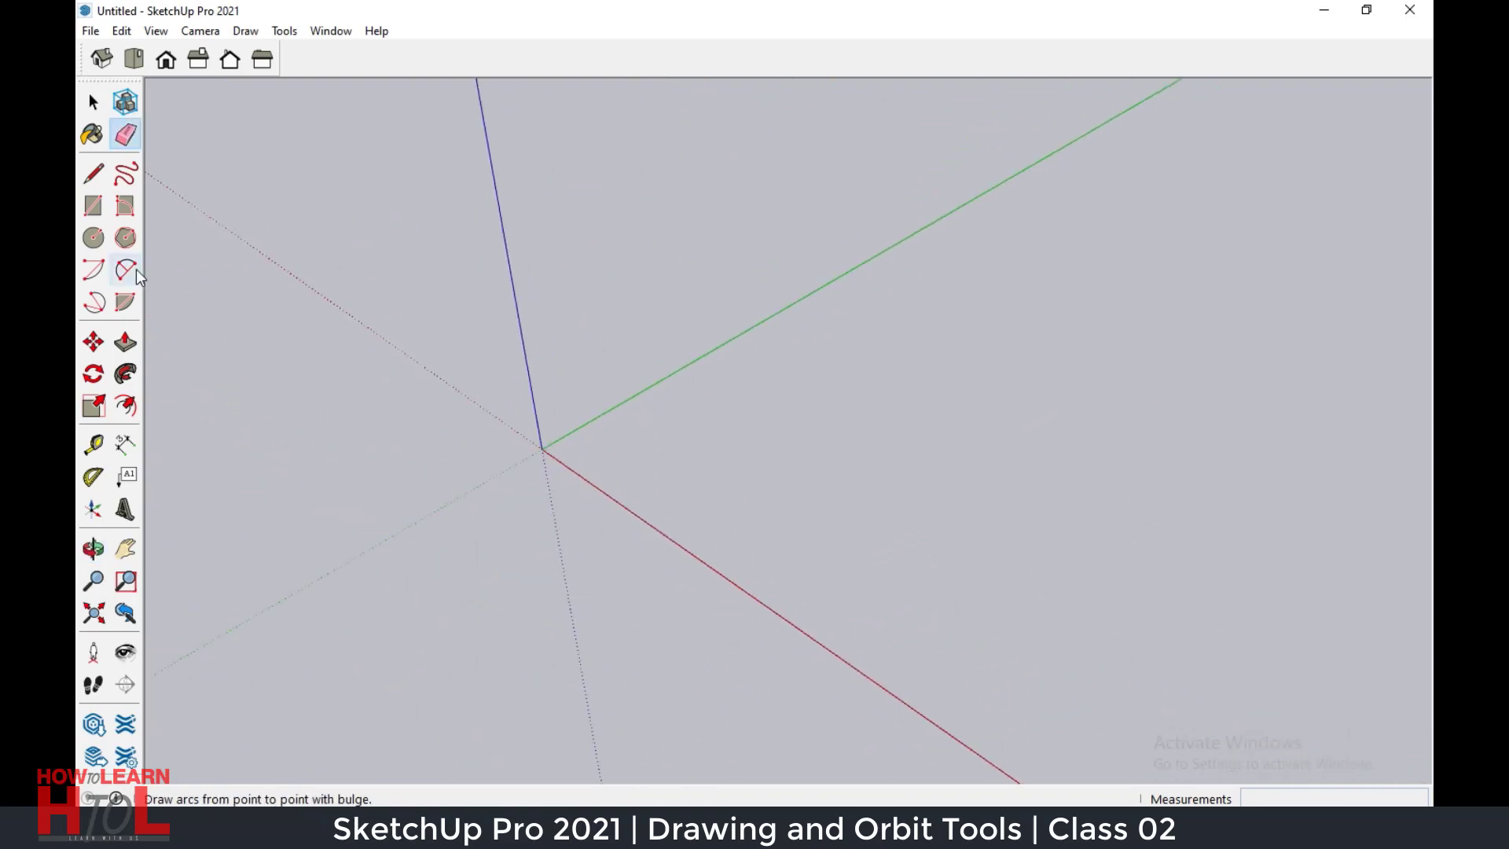
pyautogui.click(94, 176)
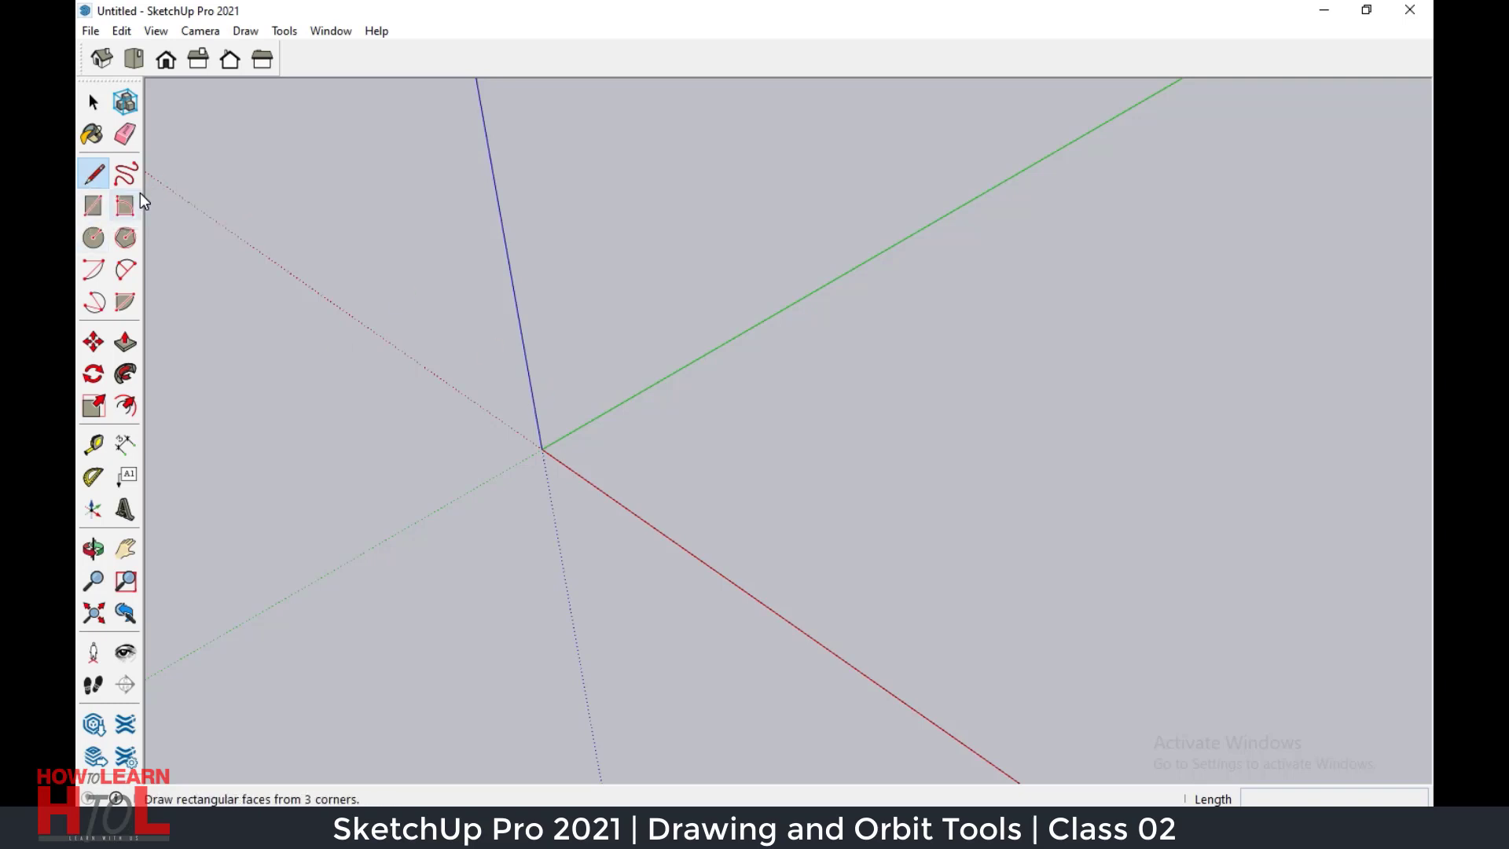
# Start a line at the axes origin heading up the blue axis.
pyautogui.click(551, 444)
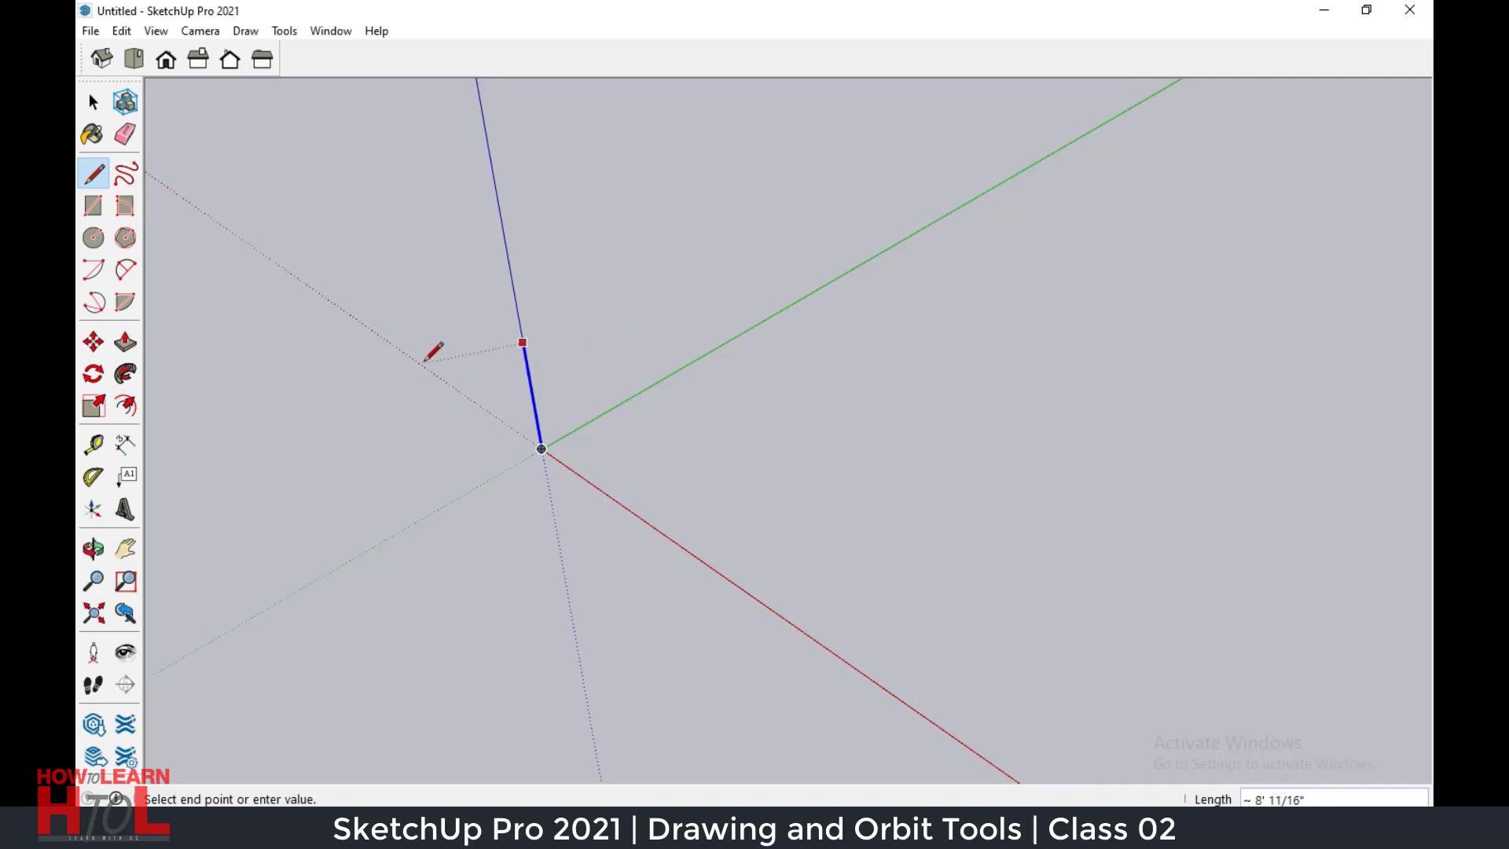
# Undo the short vertical edge and restart a line from the origin locked to the green axis.
pyautogui.doubleClick(536, 412)
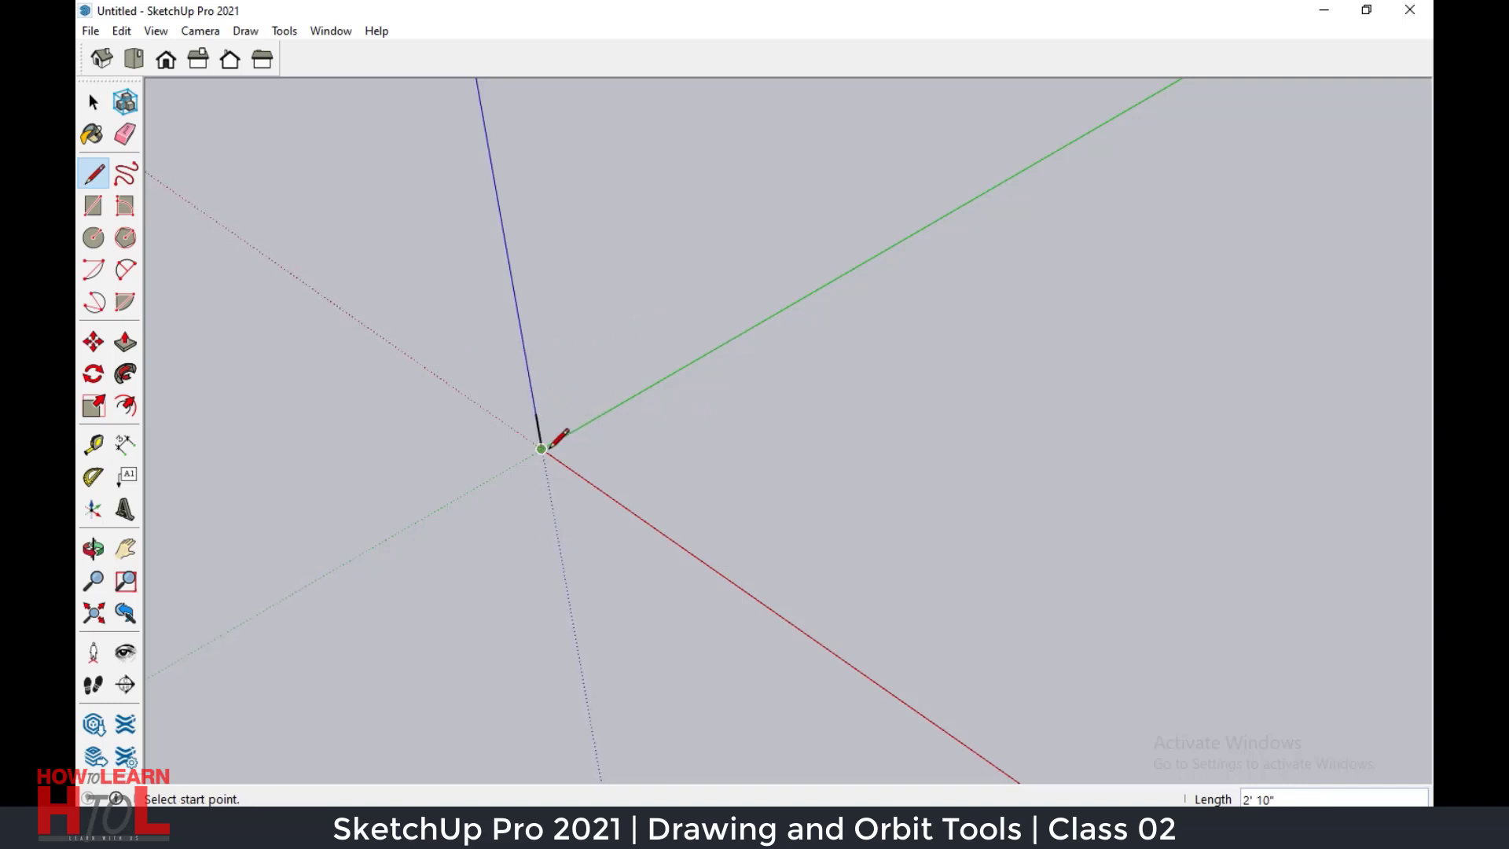
pyautogui.hotkey('ctrl', 'z')
pyautogui.click(541, 448)
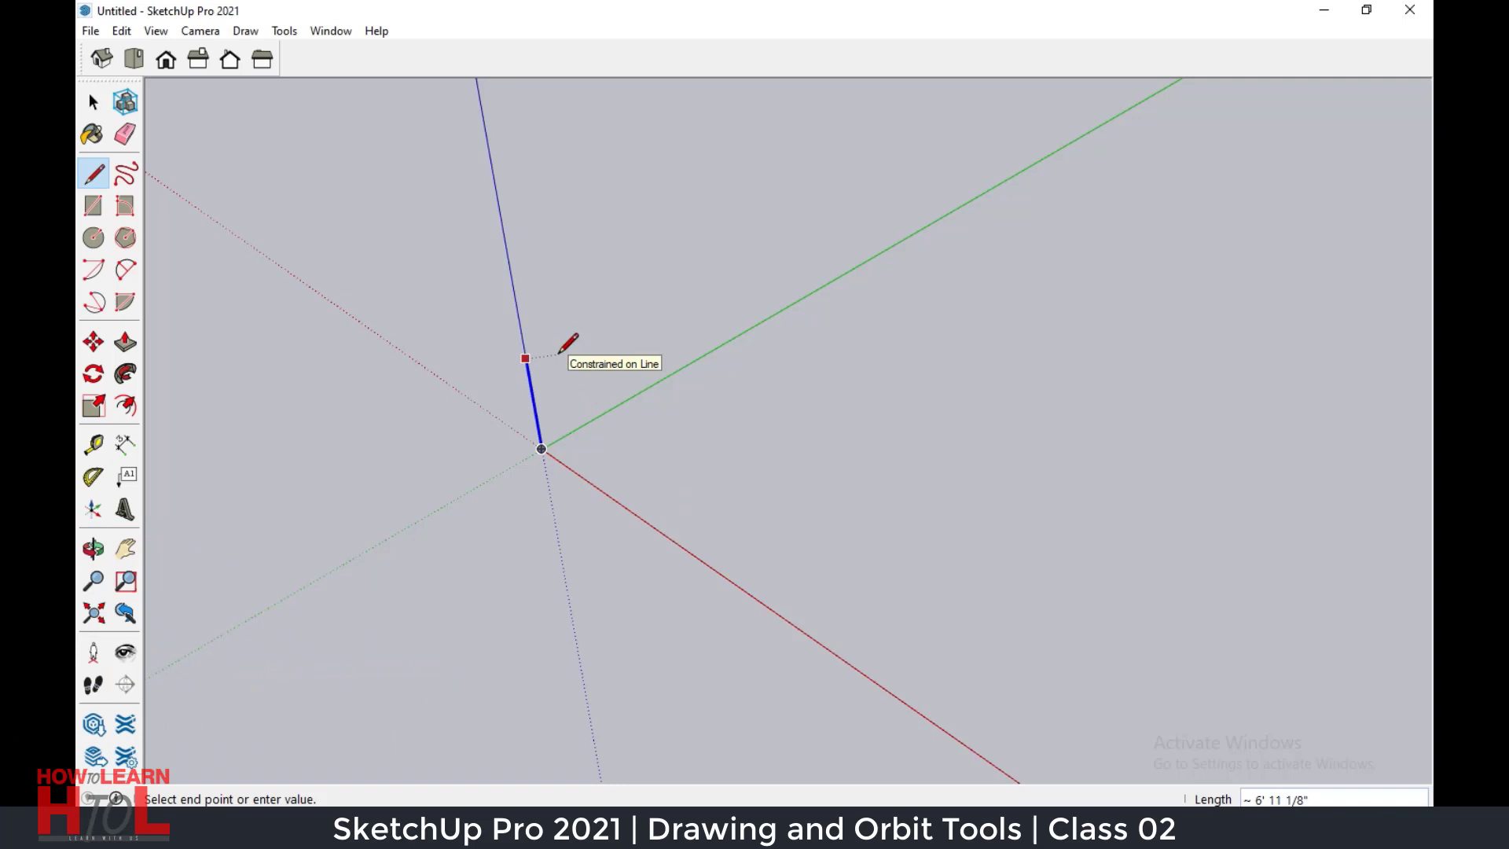
pyautogui.press('Right')
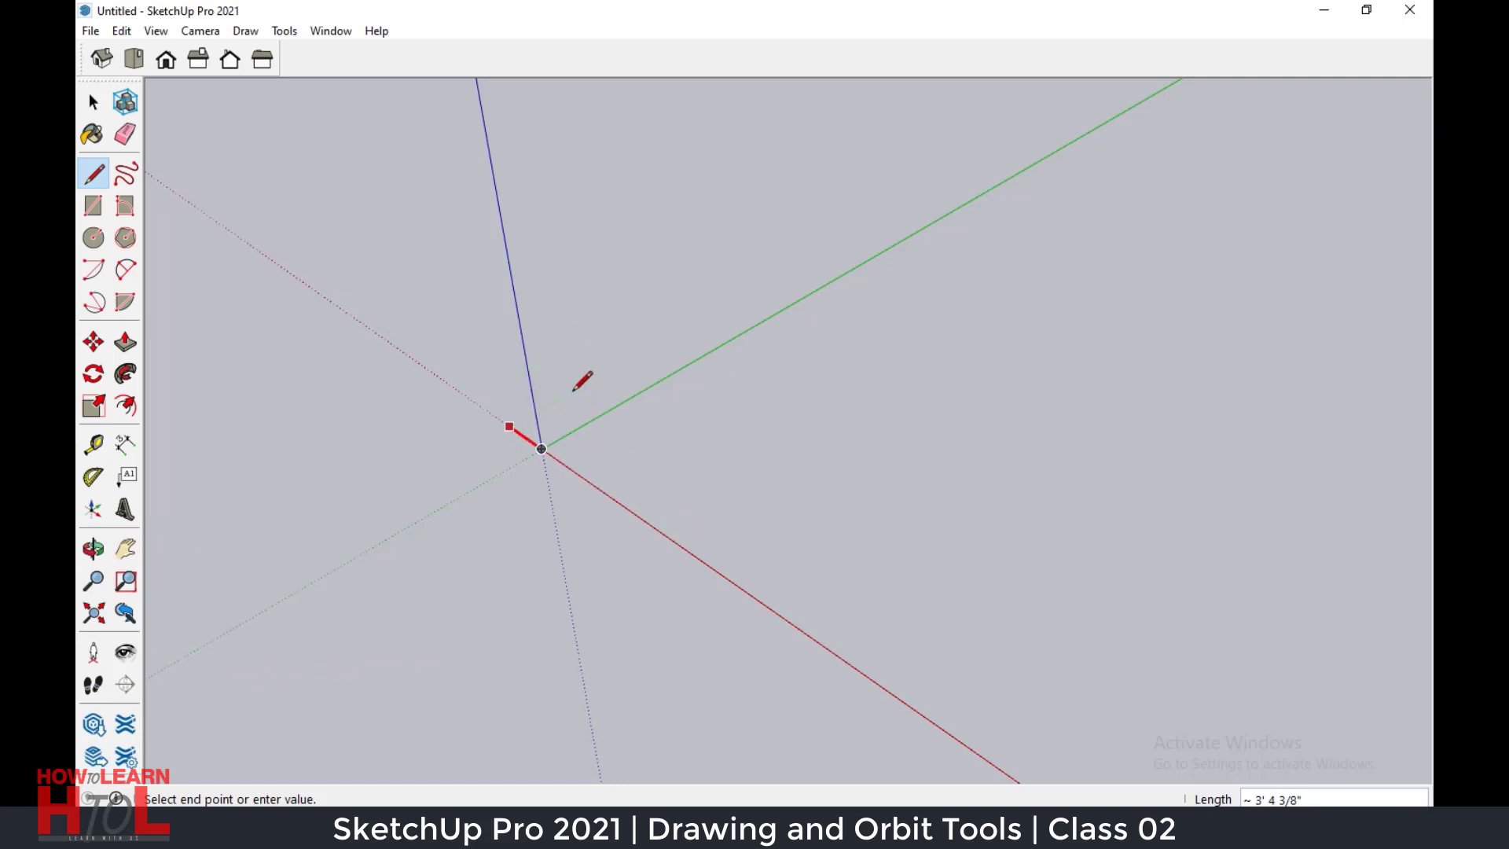
pyautogui.press('Left')
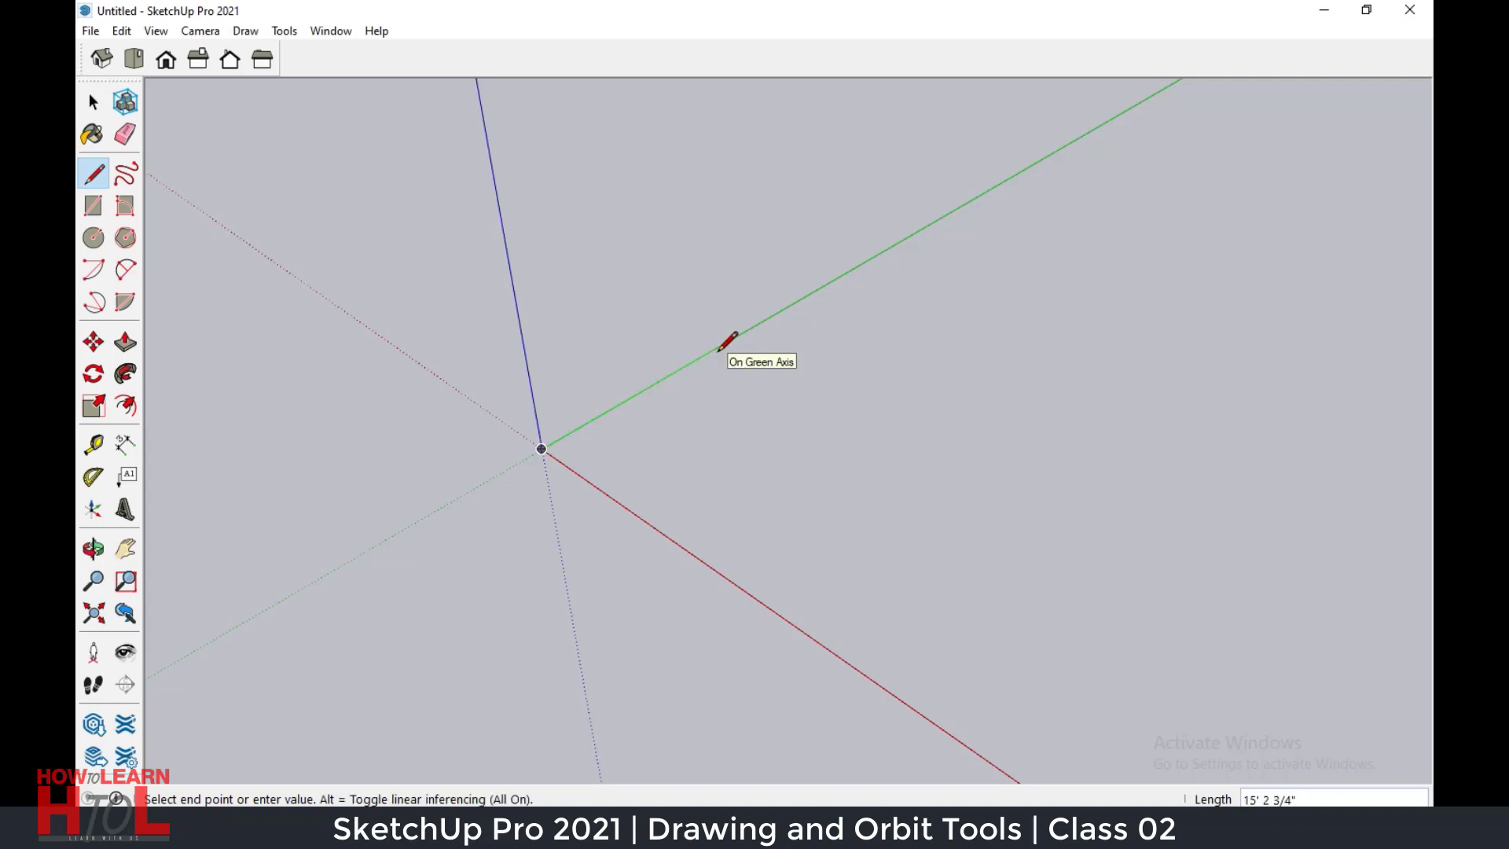
# Draw edges along the green axis through the origin, down to the red axis and back, closing a face.
pyautogui.click(717, 351)
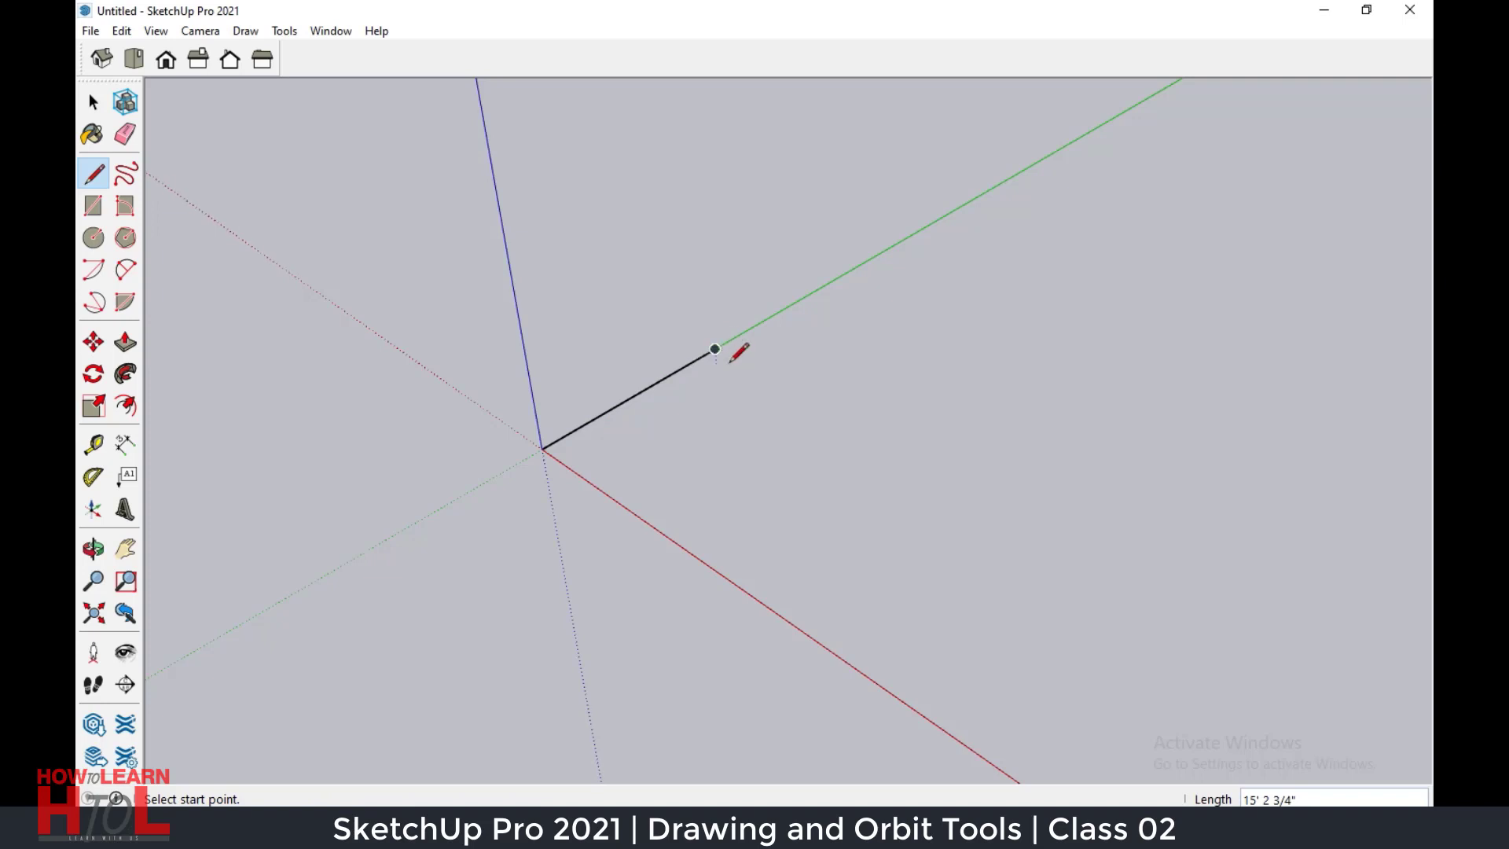
pyautogui.click(714, 349)
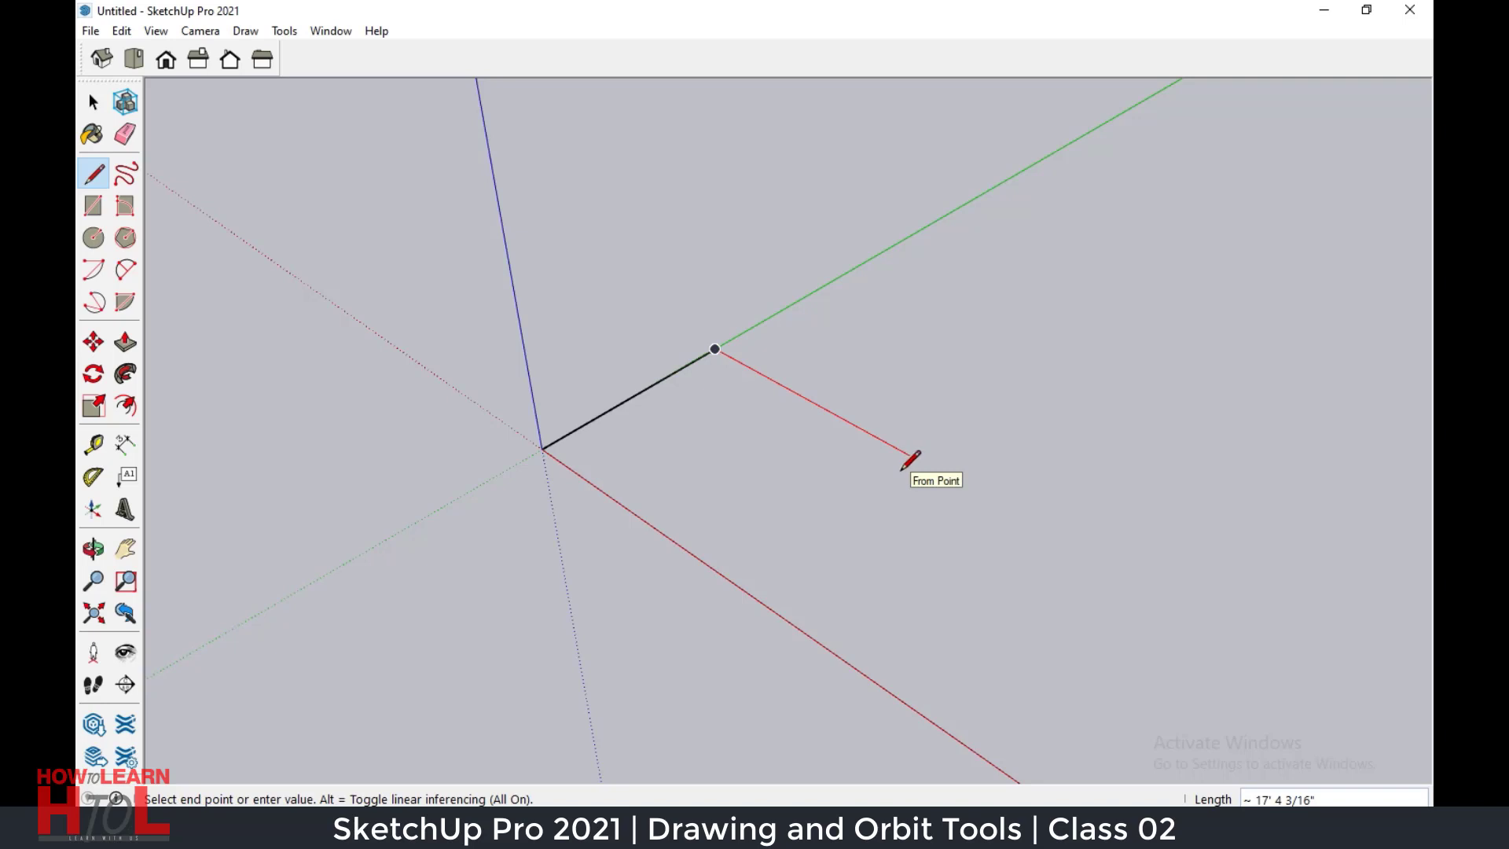
pyautogui.press('shift')
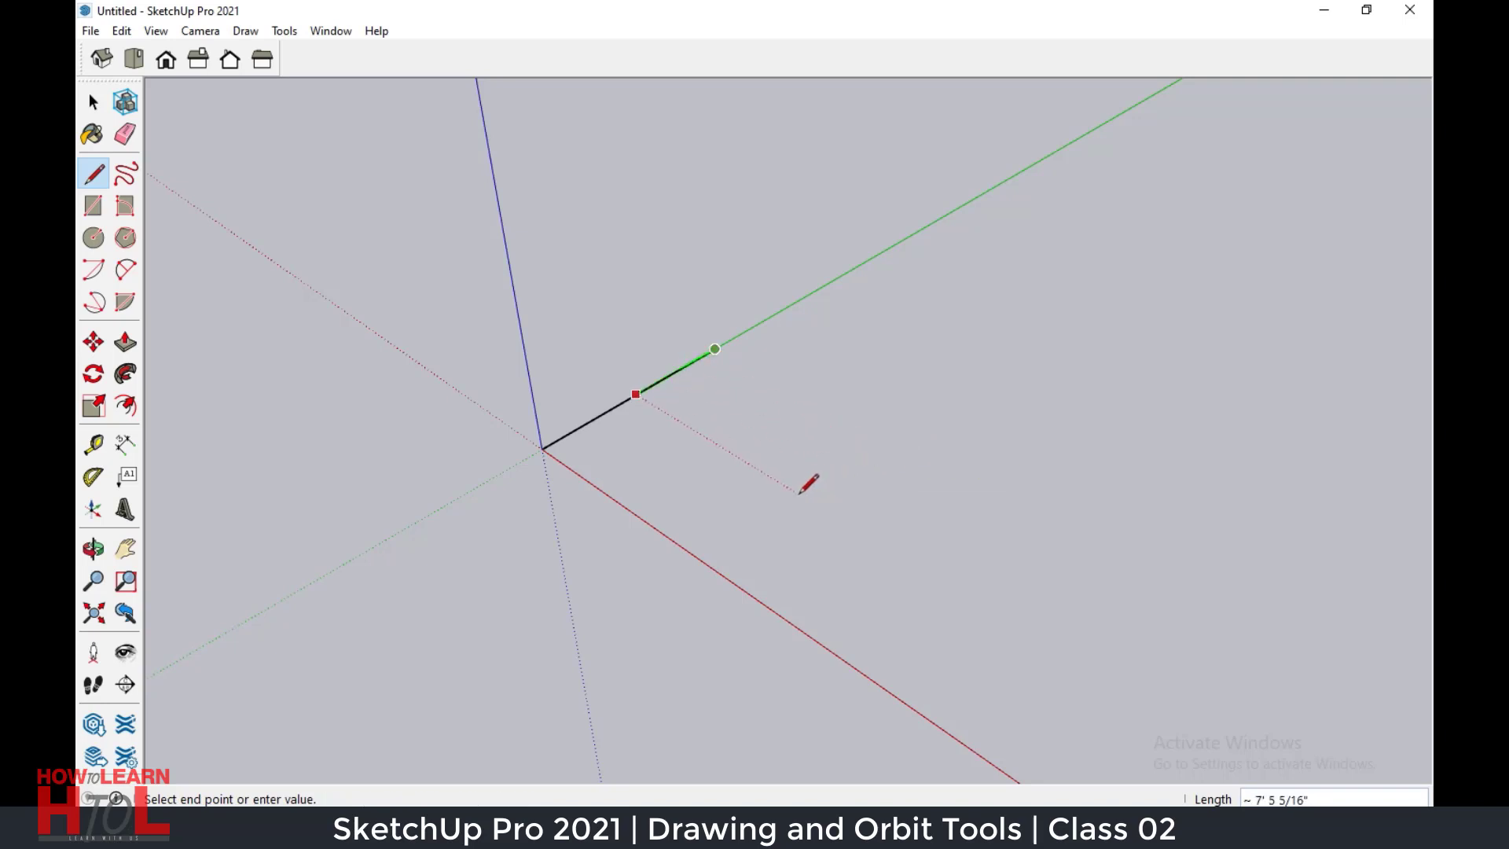
pyautogui.click(476, 616)
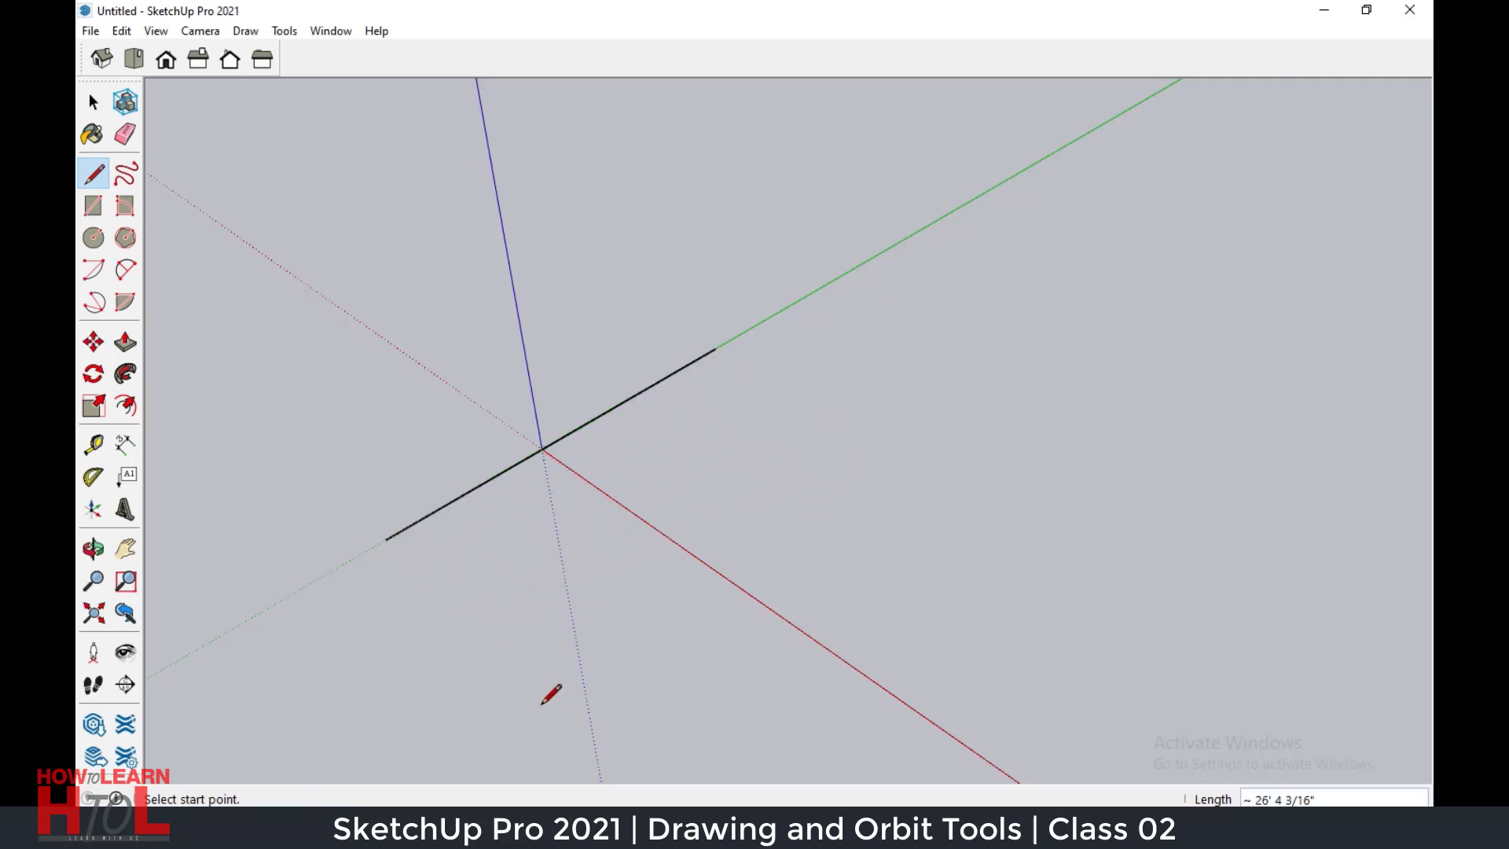
pyautogui.click(385, 539)
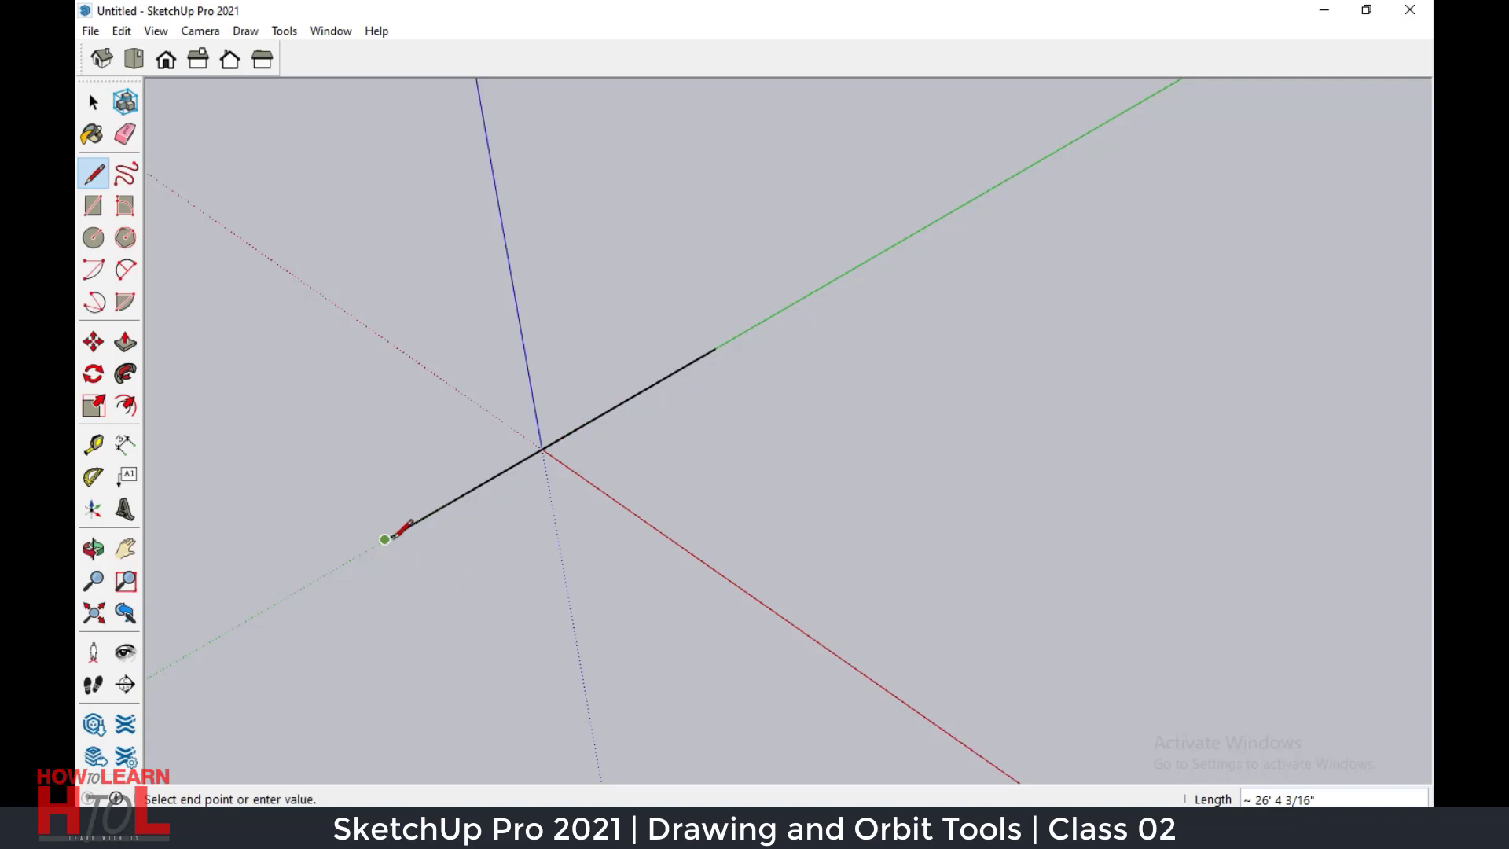
pyautogui.click(576, 707)
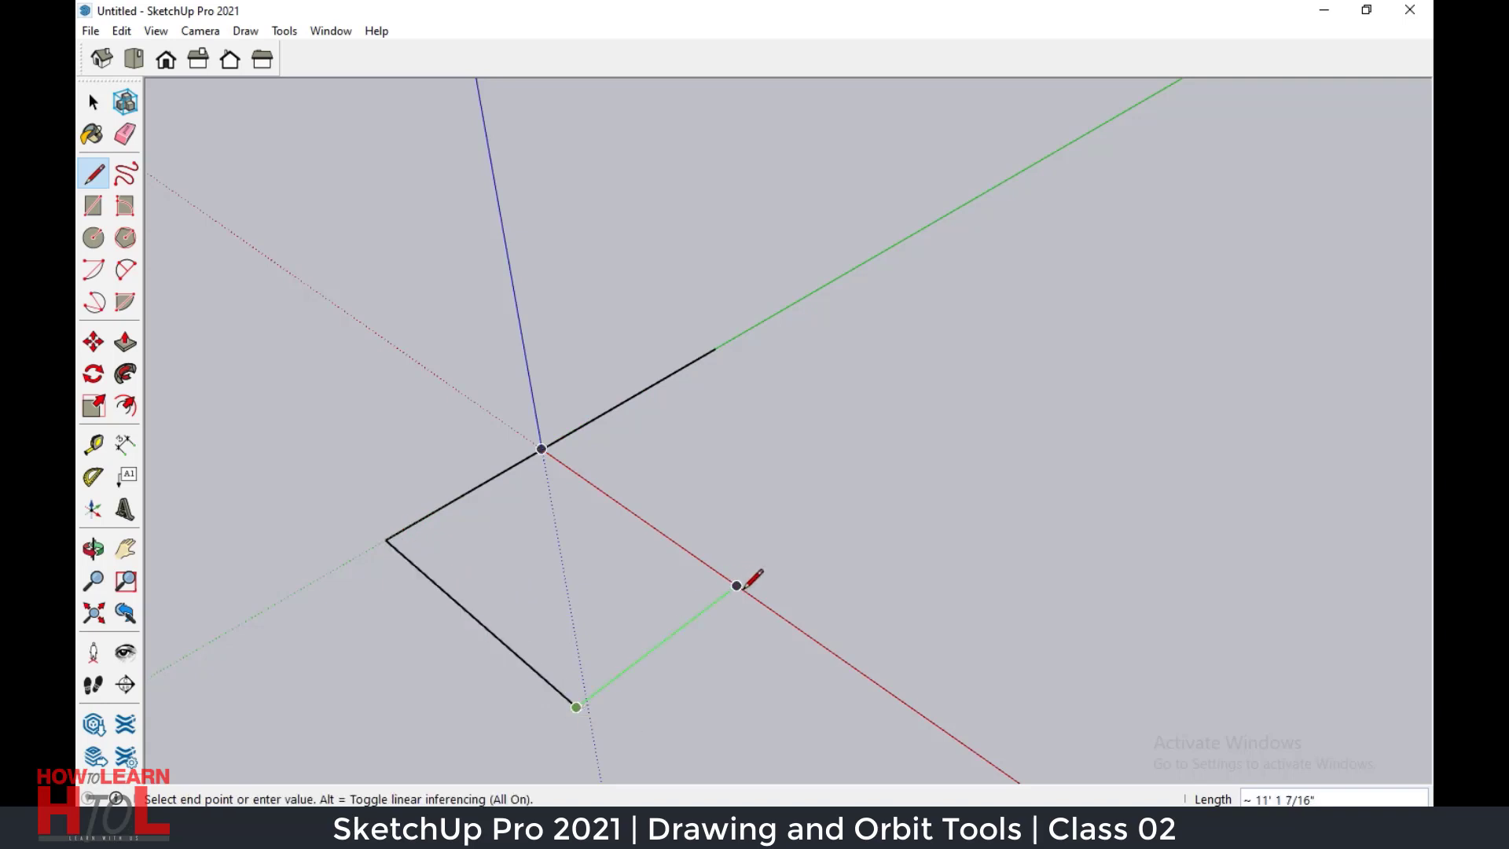
pyautogui.click(736, 585)
pyautogui.click(714, 348)
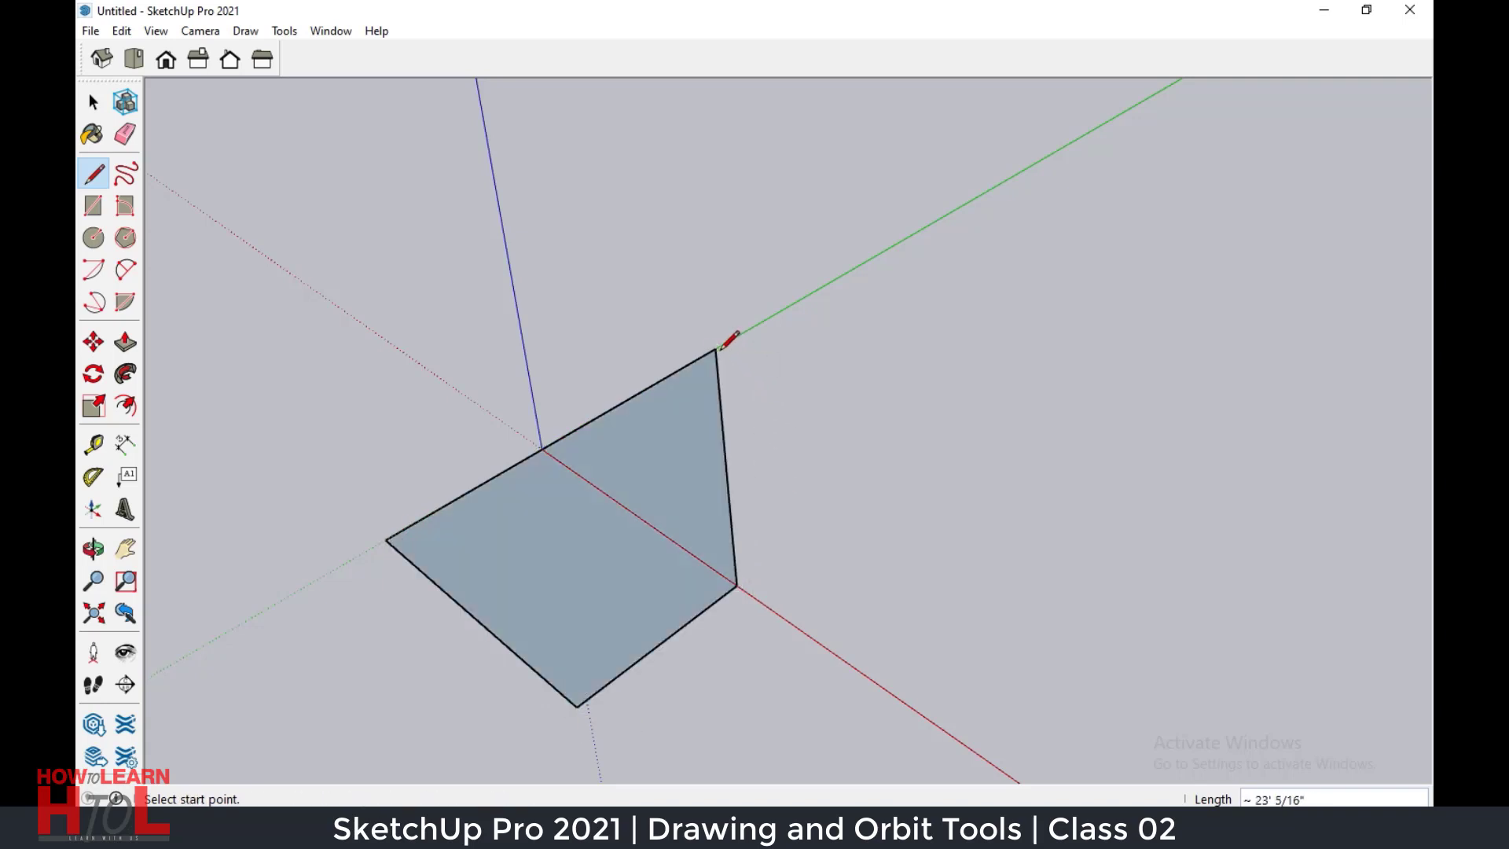
pyautogui.moveTo(715, 692); pyautogui.dragTo(625, 389, button='middle')
# With the Select tool, select the new face, clear the selection, and reframe the view.
pyautogui.moveTo(625, 389)
pyautogui.mouseDown()
pyautogui.moveTo(792, 525)
pyautogui.moveTo(1030, 555)
pyautogui.moveTo(593, 626)
pyautogui.moveTo(670, 686)
pyautogui.moveTo(695, 583)
pyautogui.mouseUp()
pyautogui.press('l')
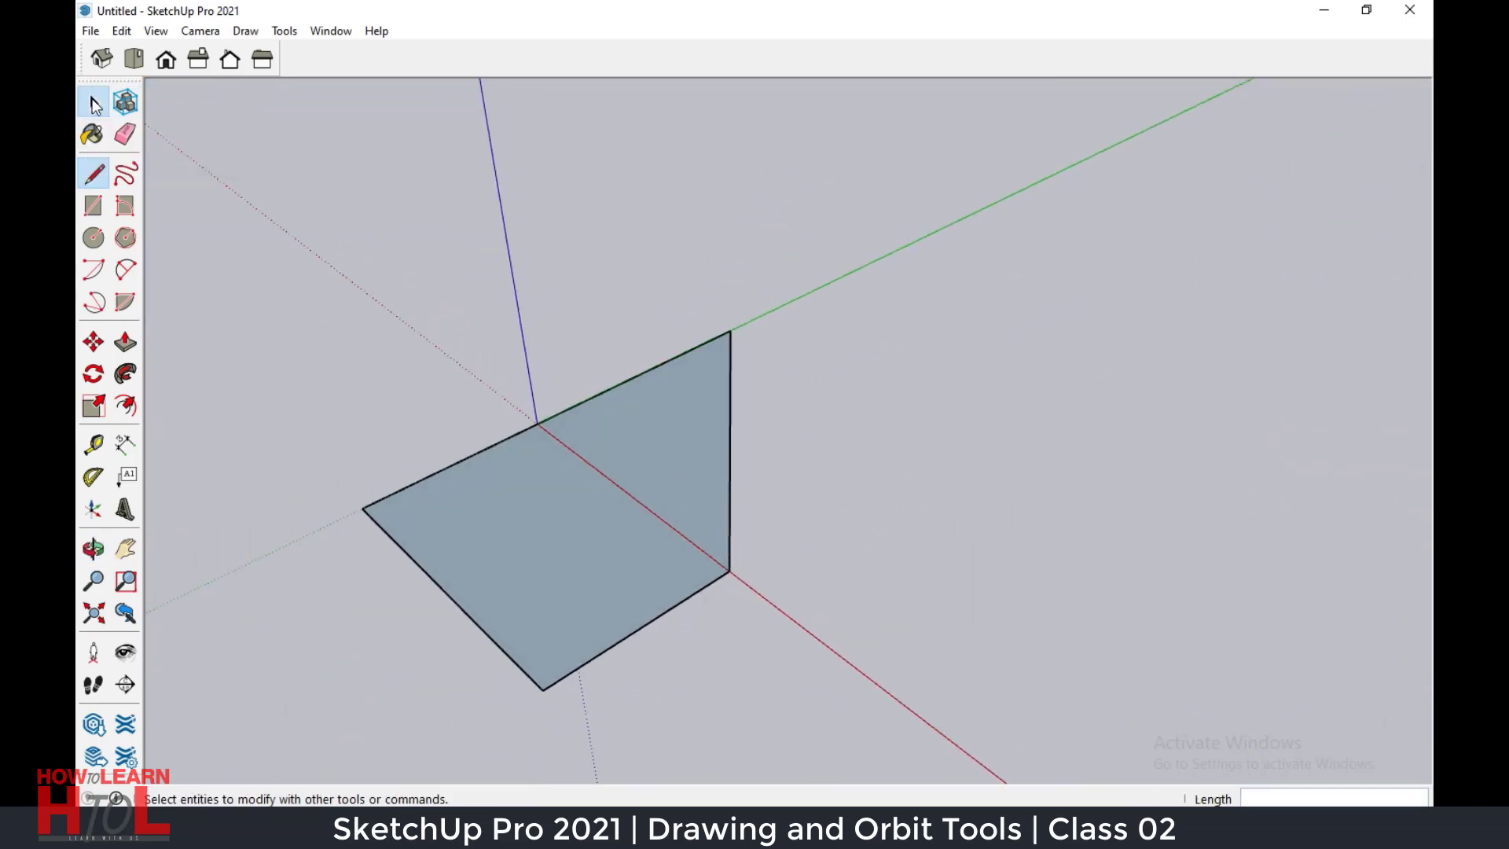
pyautogui.click(93, 103)
pyautogui.click(587, 561)
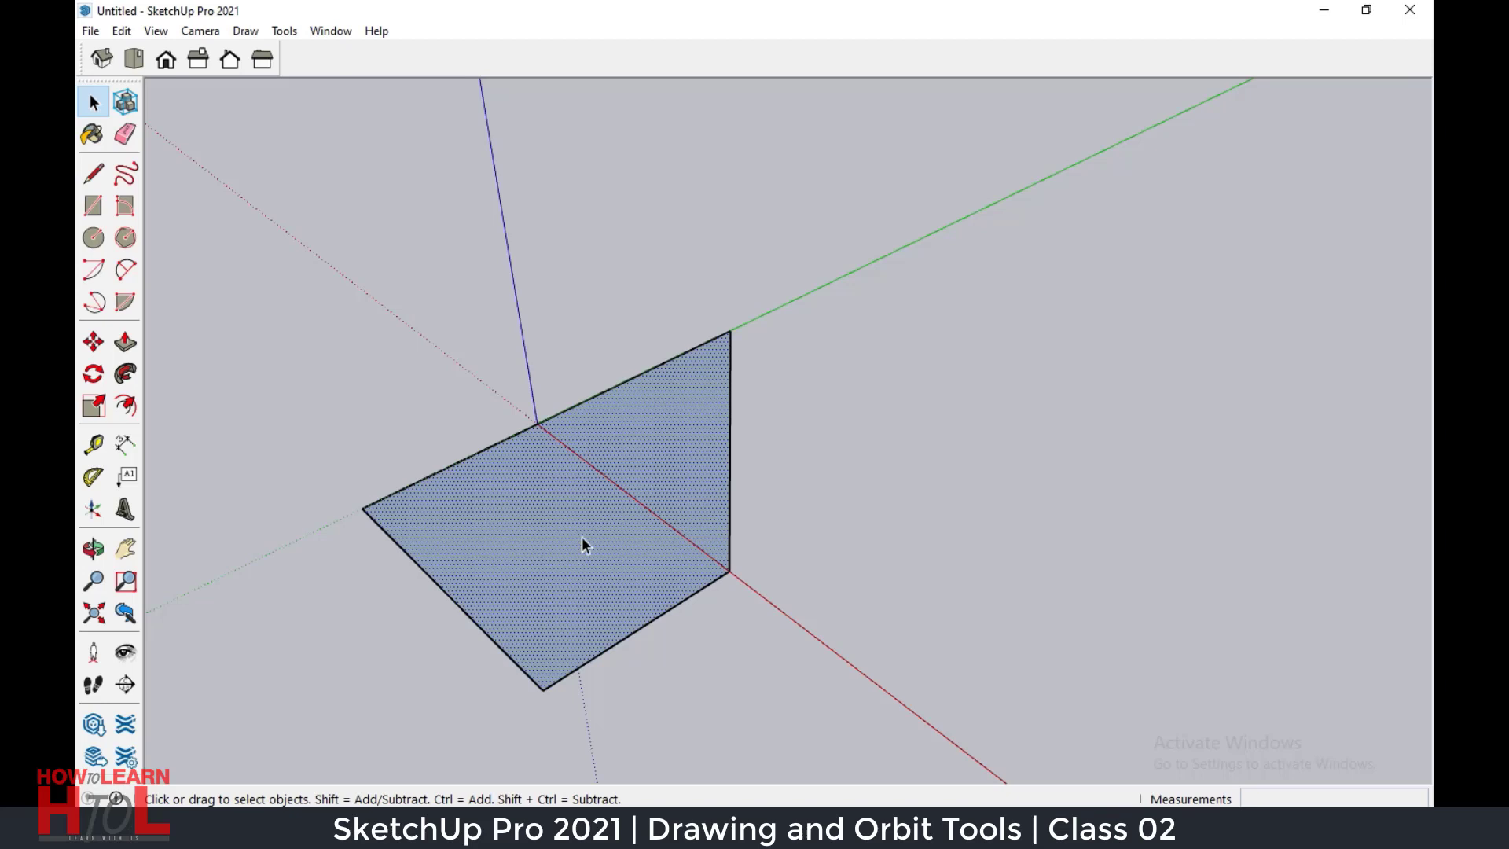
pyautogui.click(467, 453)
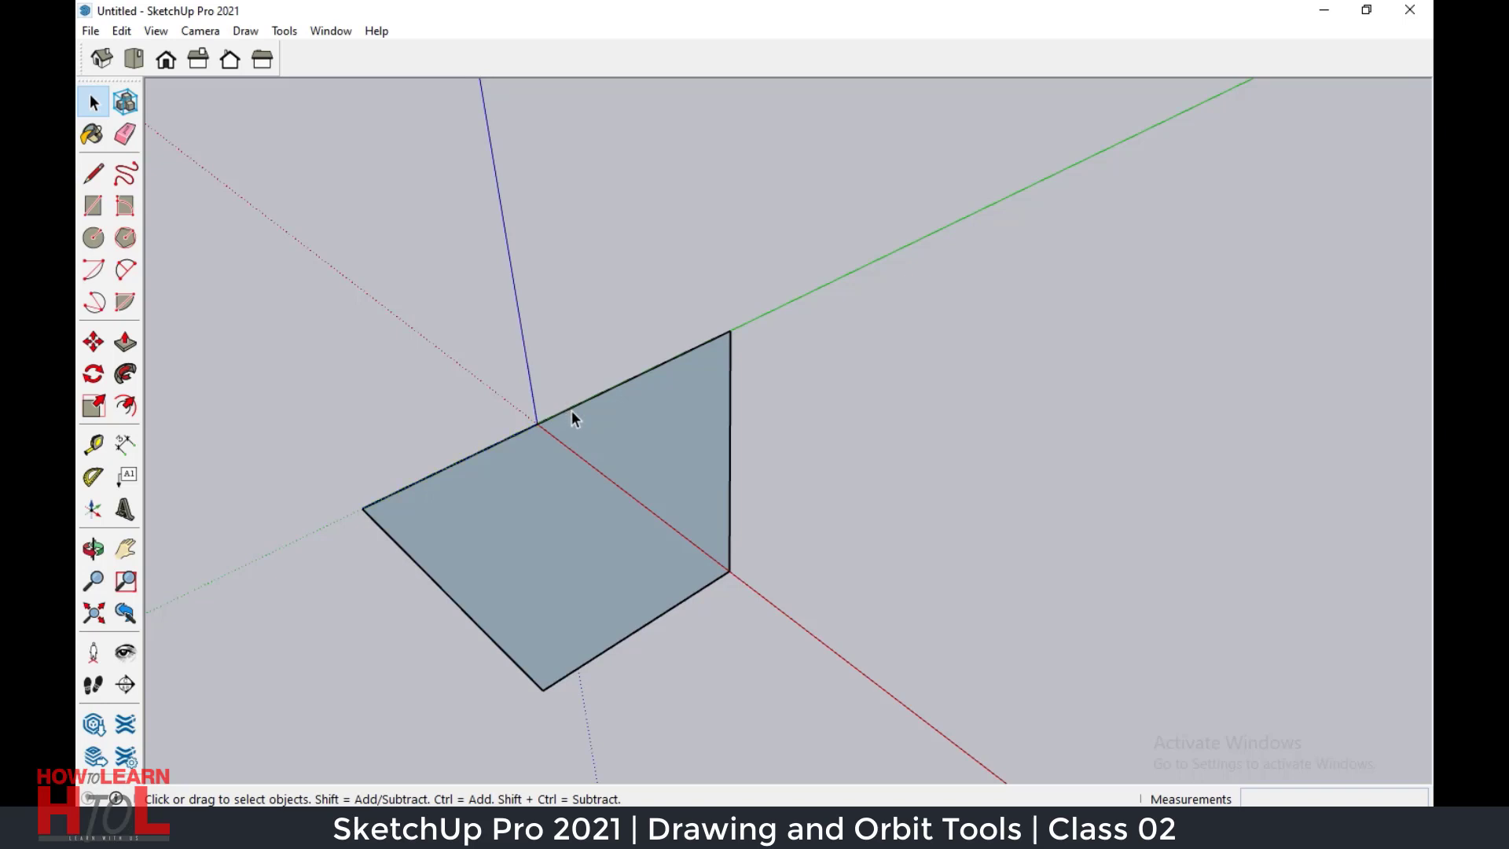
pyautogui.scroll(3, 572, 411)
pyautogui.scroll(2, 572, 410)
pyautogui.moveTo(572, 410)
pyautogui.mouseDown(button='middle')
pyautogui.moveTo(550, 563)
pyautogui.moveTo(691, 633)
pyautogui.mouseUp(button='middle')
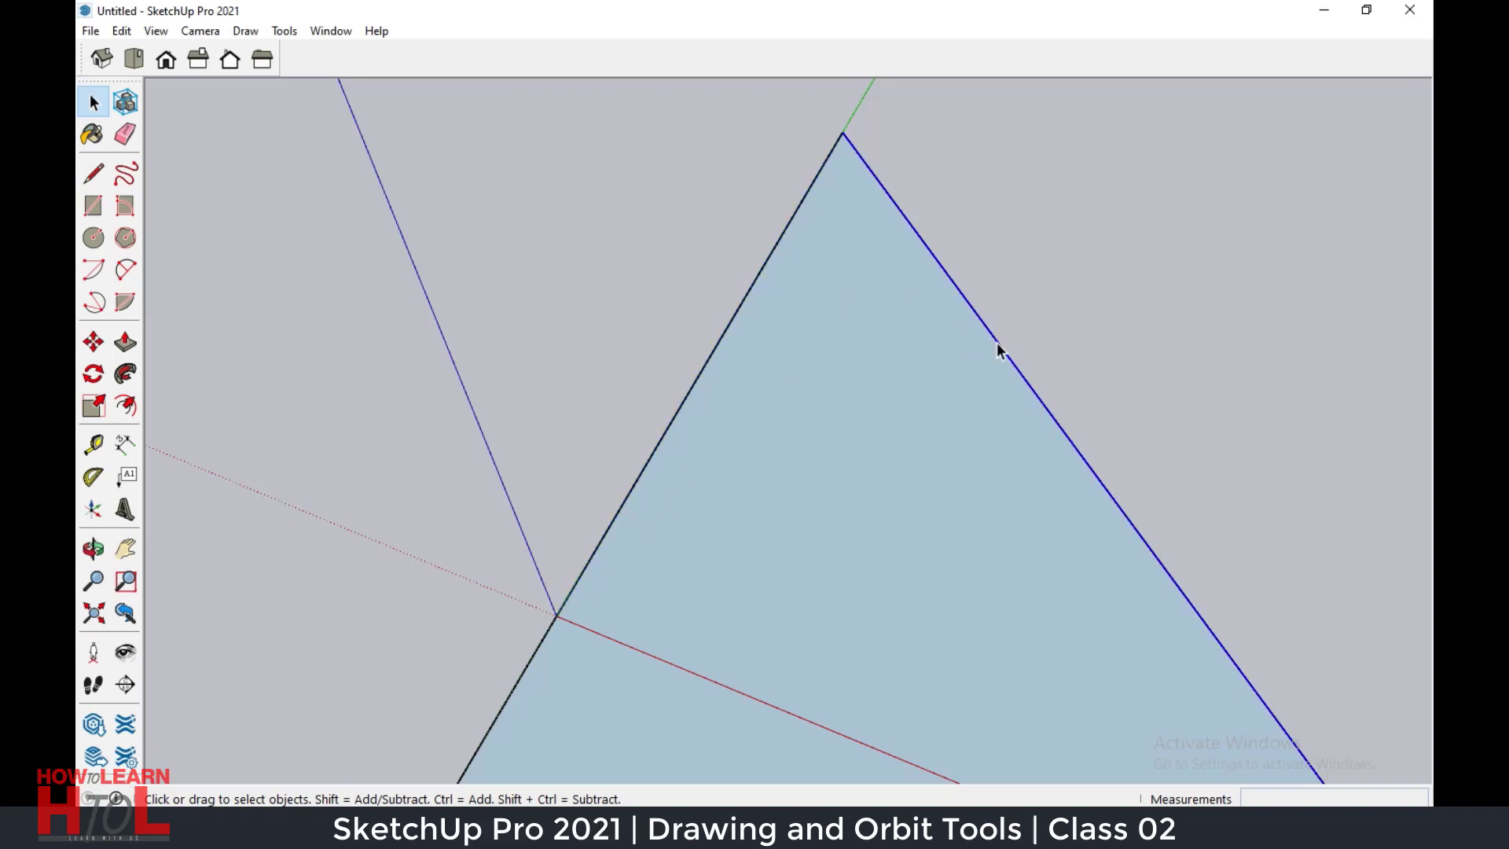
pyautogui.scroll(-2, 458, 356)
pyautogui.scroll(-2, 511, 354)
pyautogui.scroll(-1, 736, 432)
pyautogui.scroll(1, 601, 605)
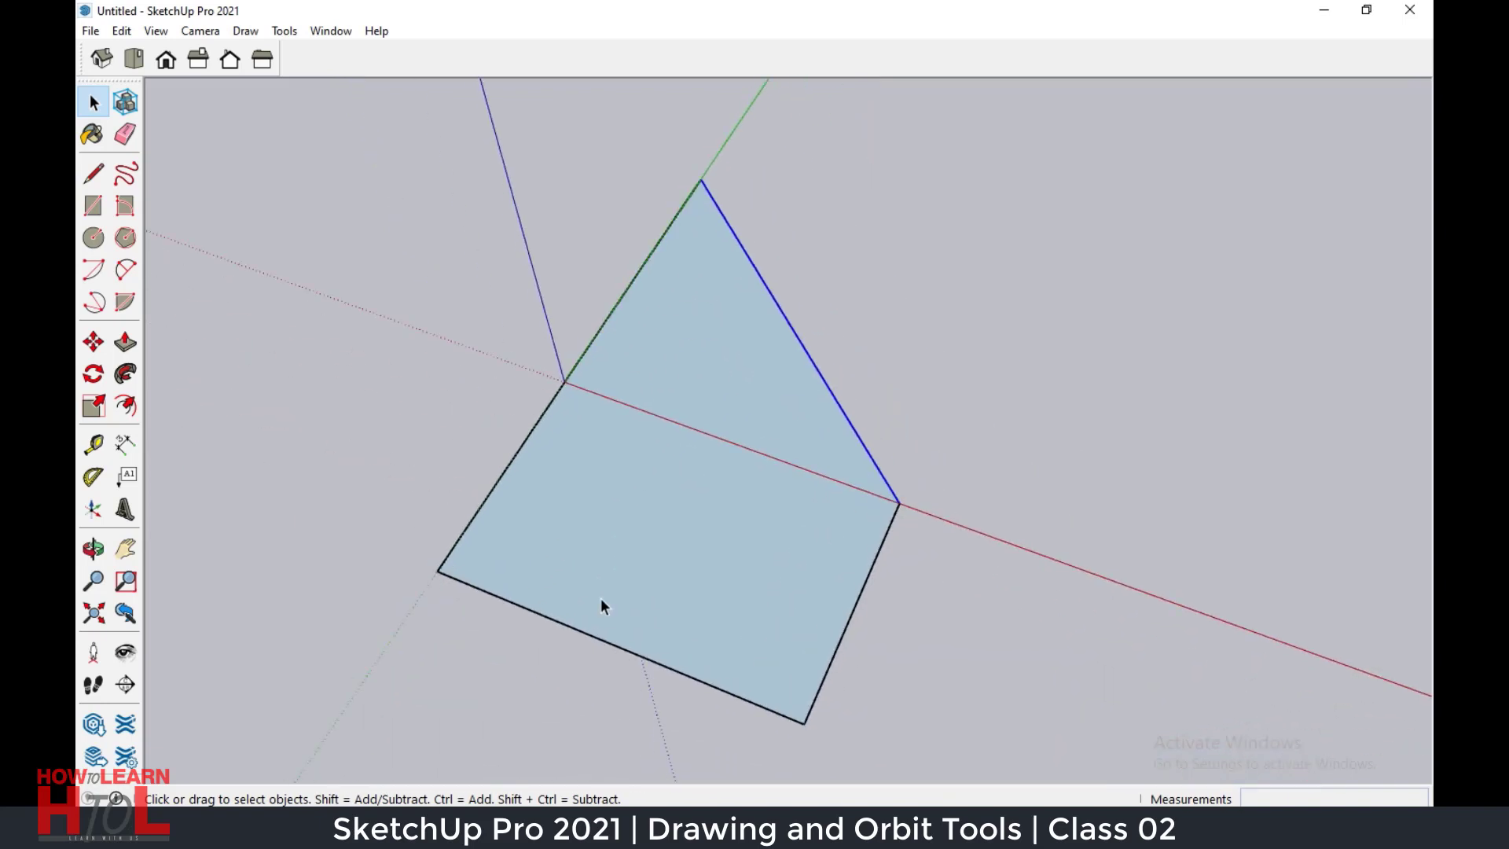
# Delete the rectangle's face with its edges, then select and delete the leftover edges.
pyautogui.doubleClick(530, 426)
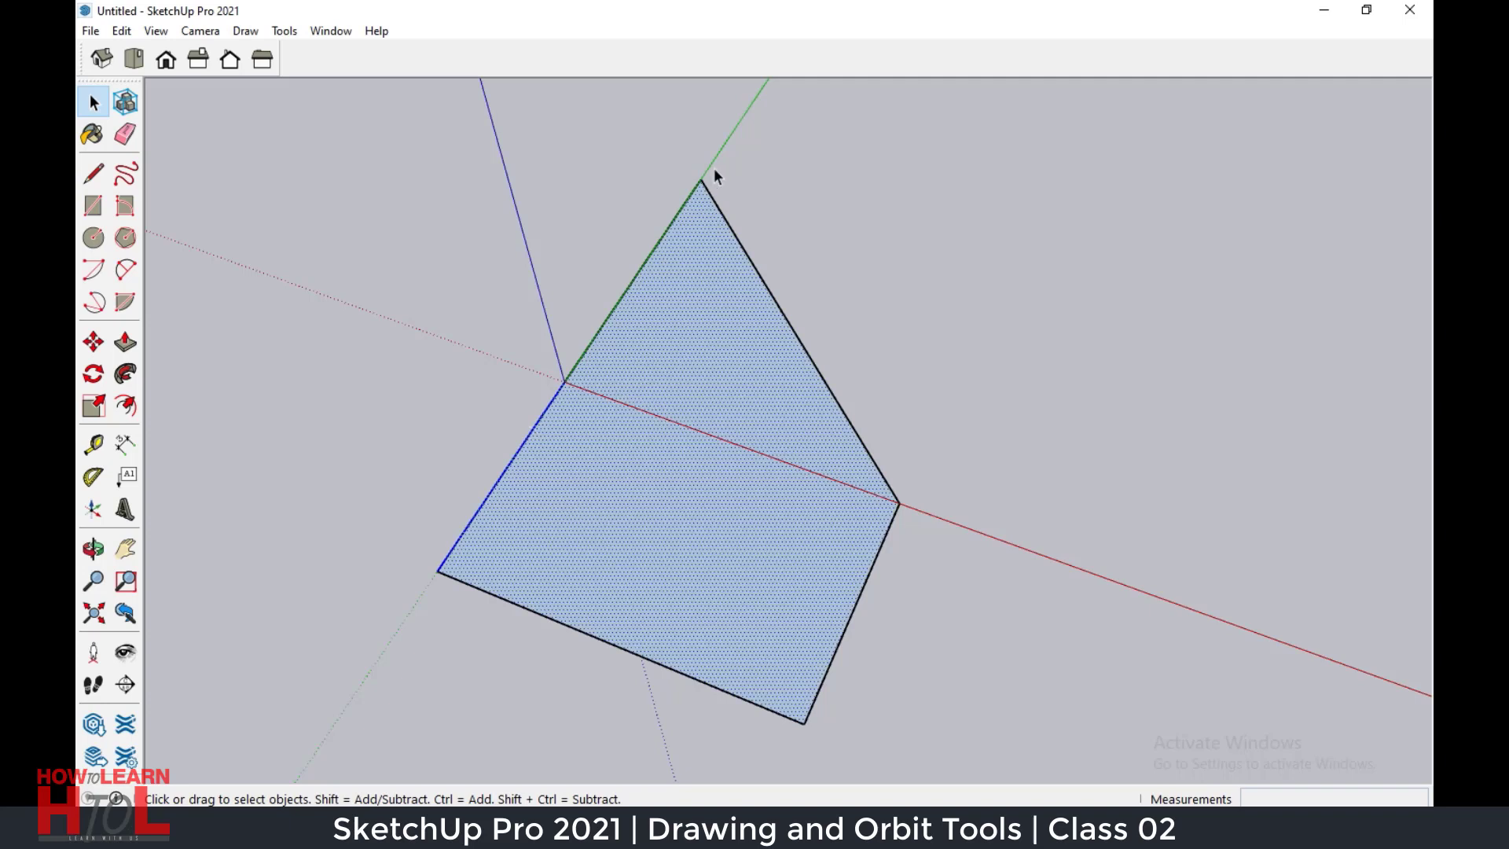
pyautogui.click(814, 353)
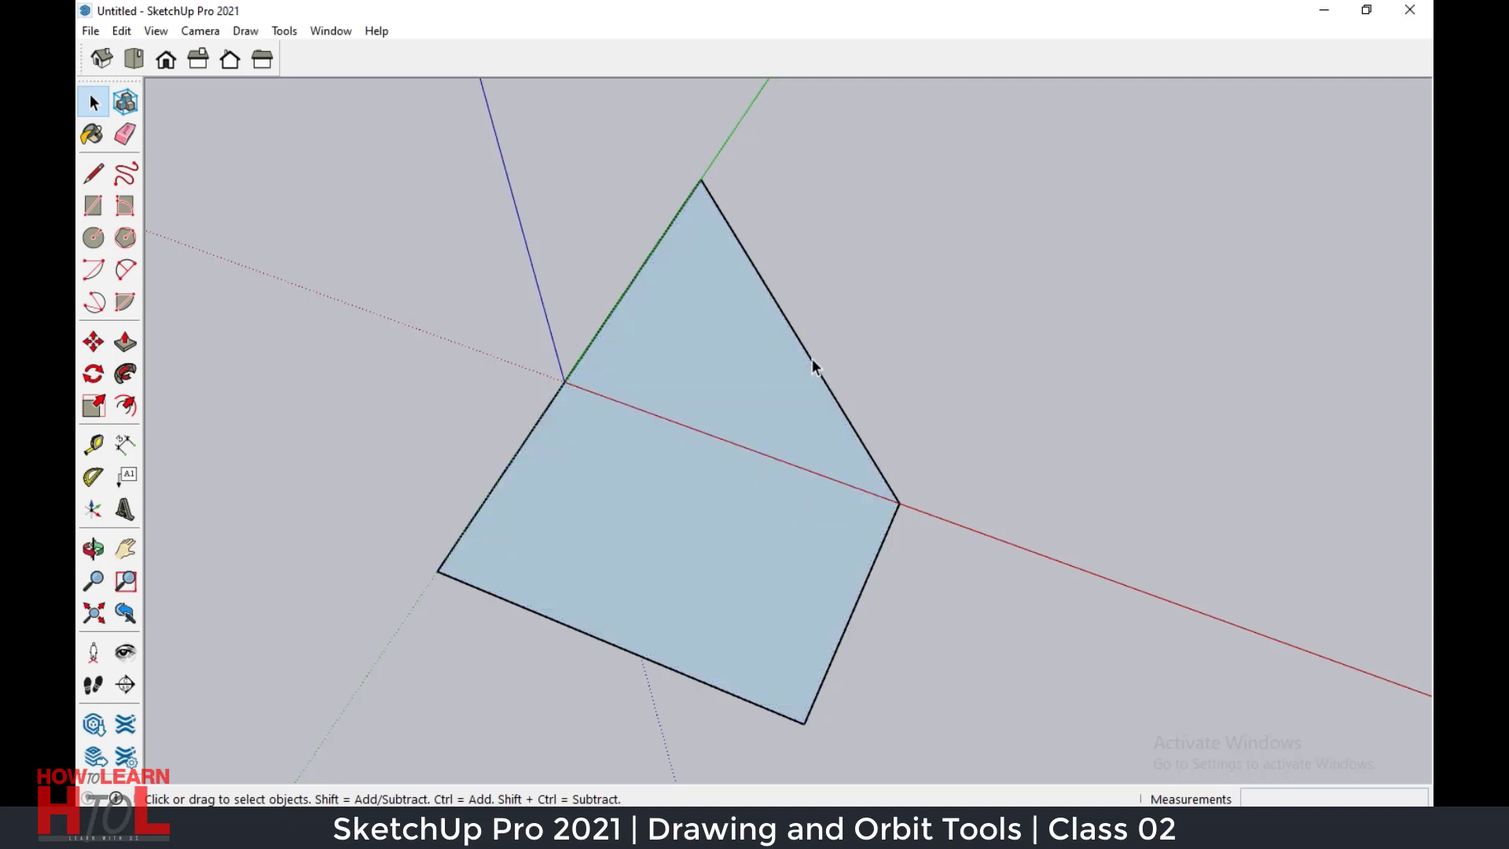
pyautogui.doubleClick(813, 359)
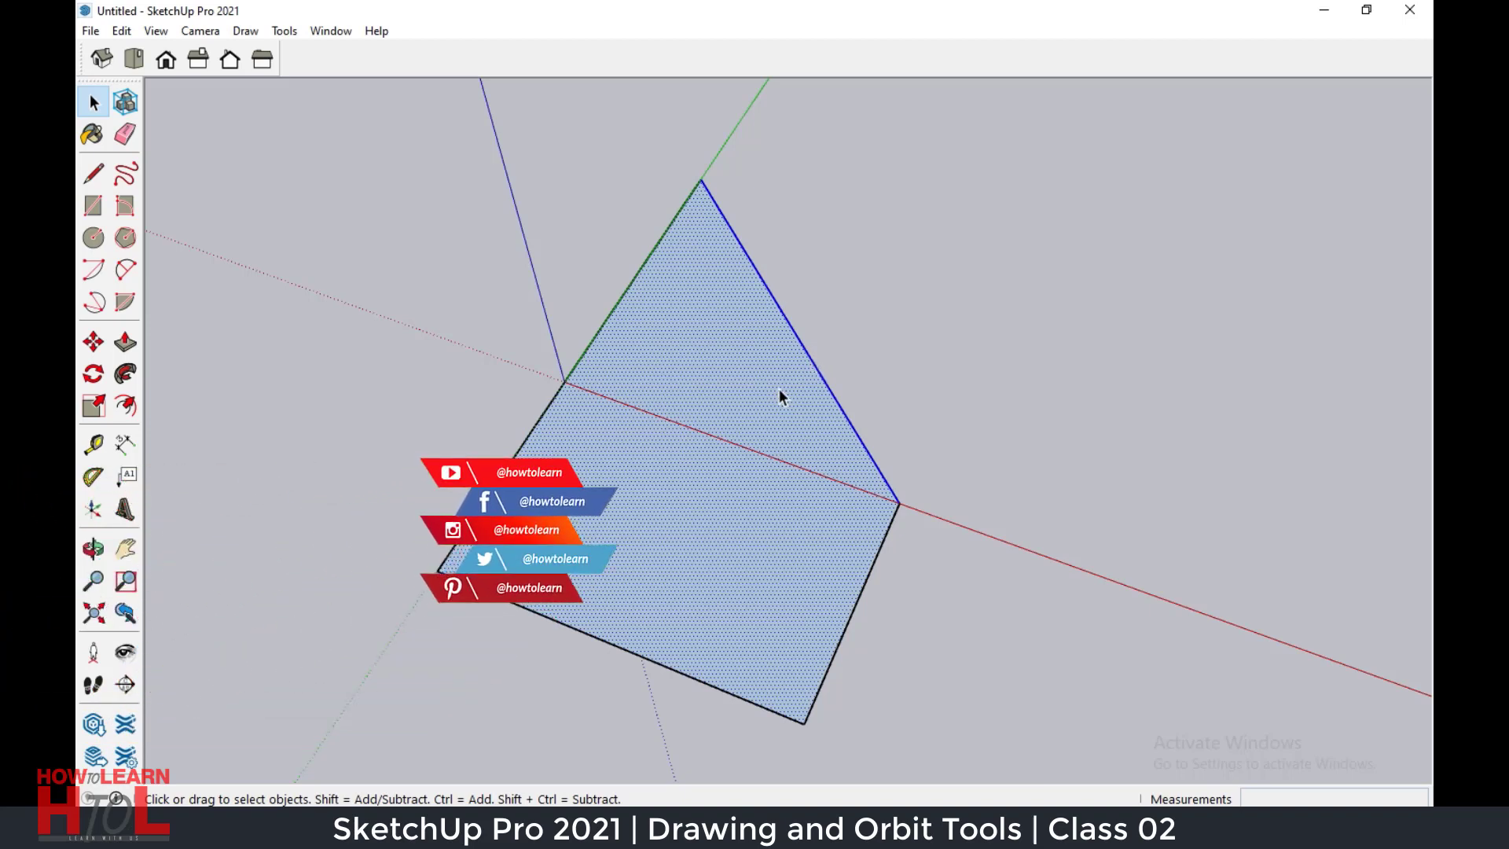
pyautogui.press('Delete')
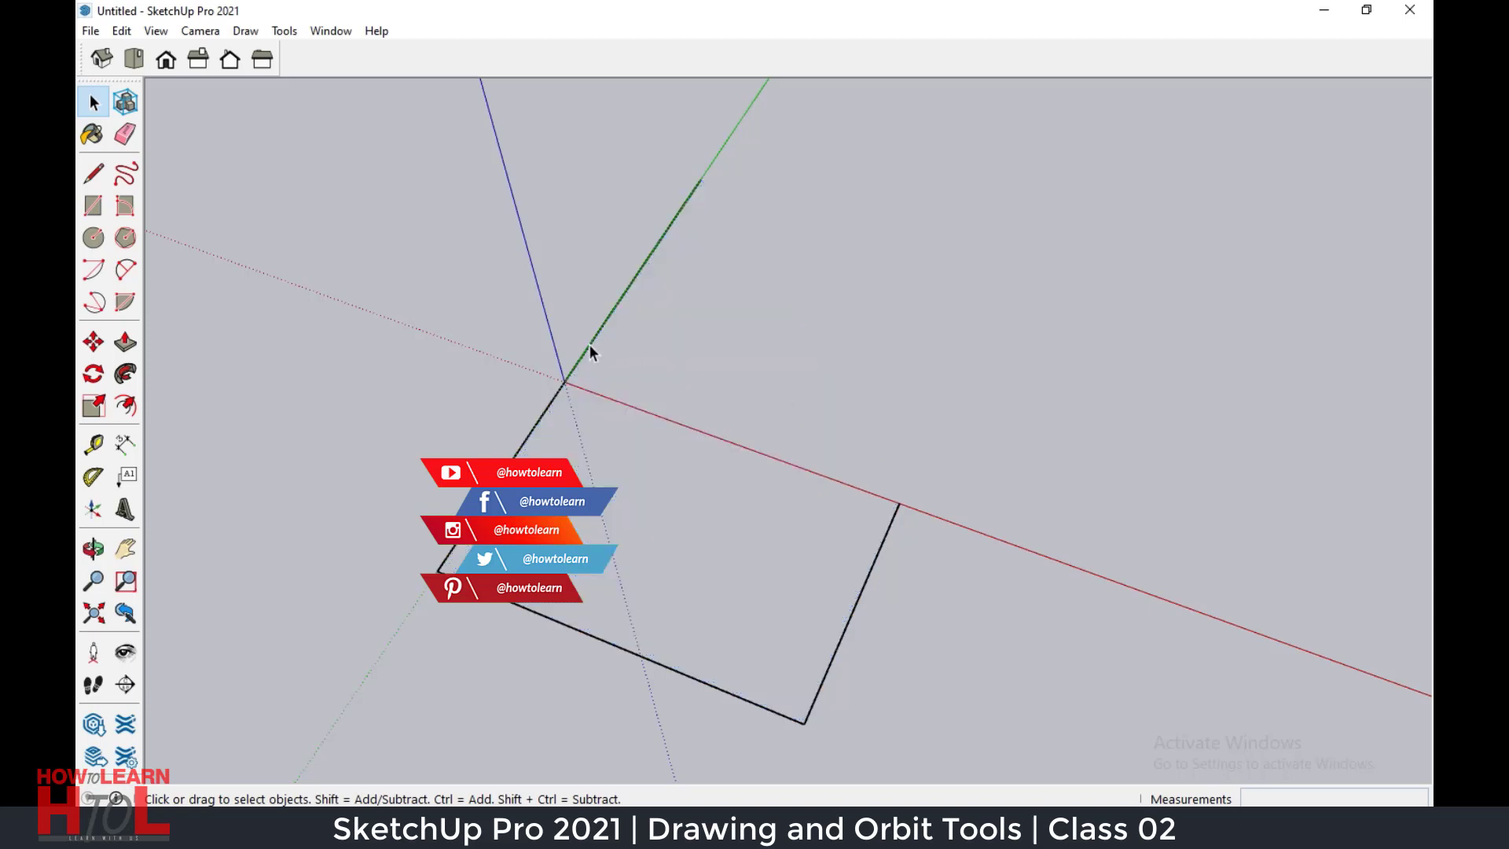
pyautogui.keyDown('ctrl'); pyautogui.click(588, 342); pyautogui.keyUp('ctrl')
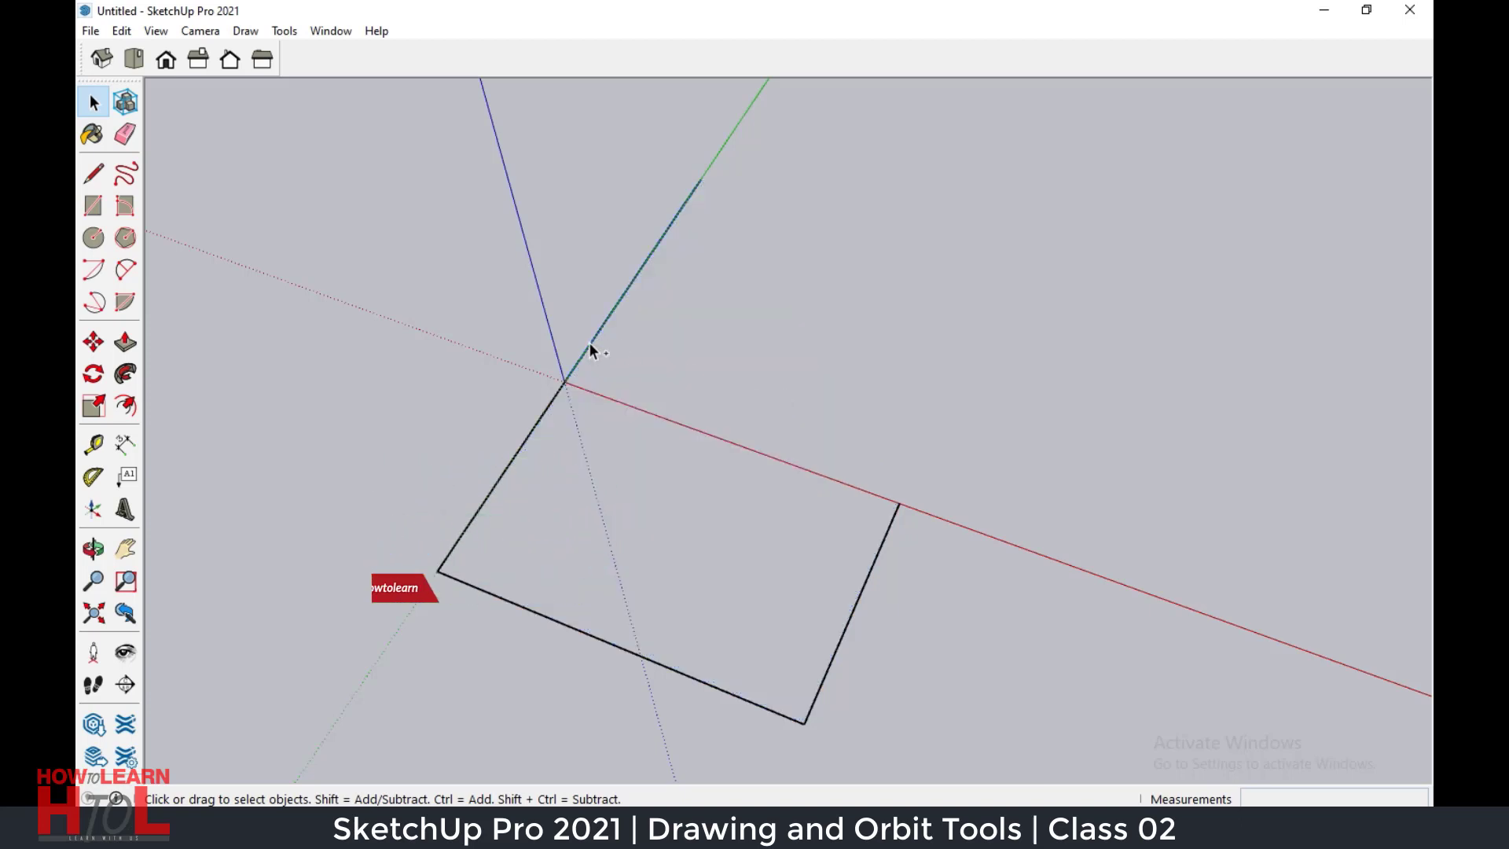
pyautogui.hotkey('ctrl', 'a')
pyautogui.press('Delete')
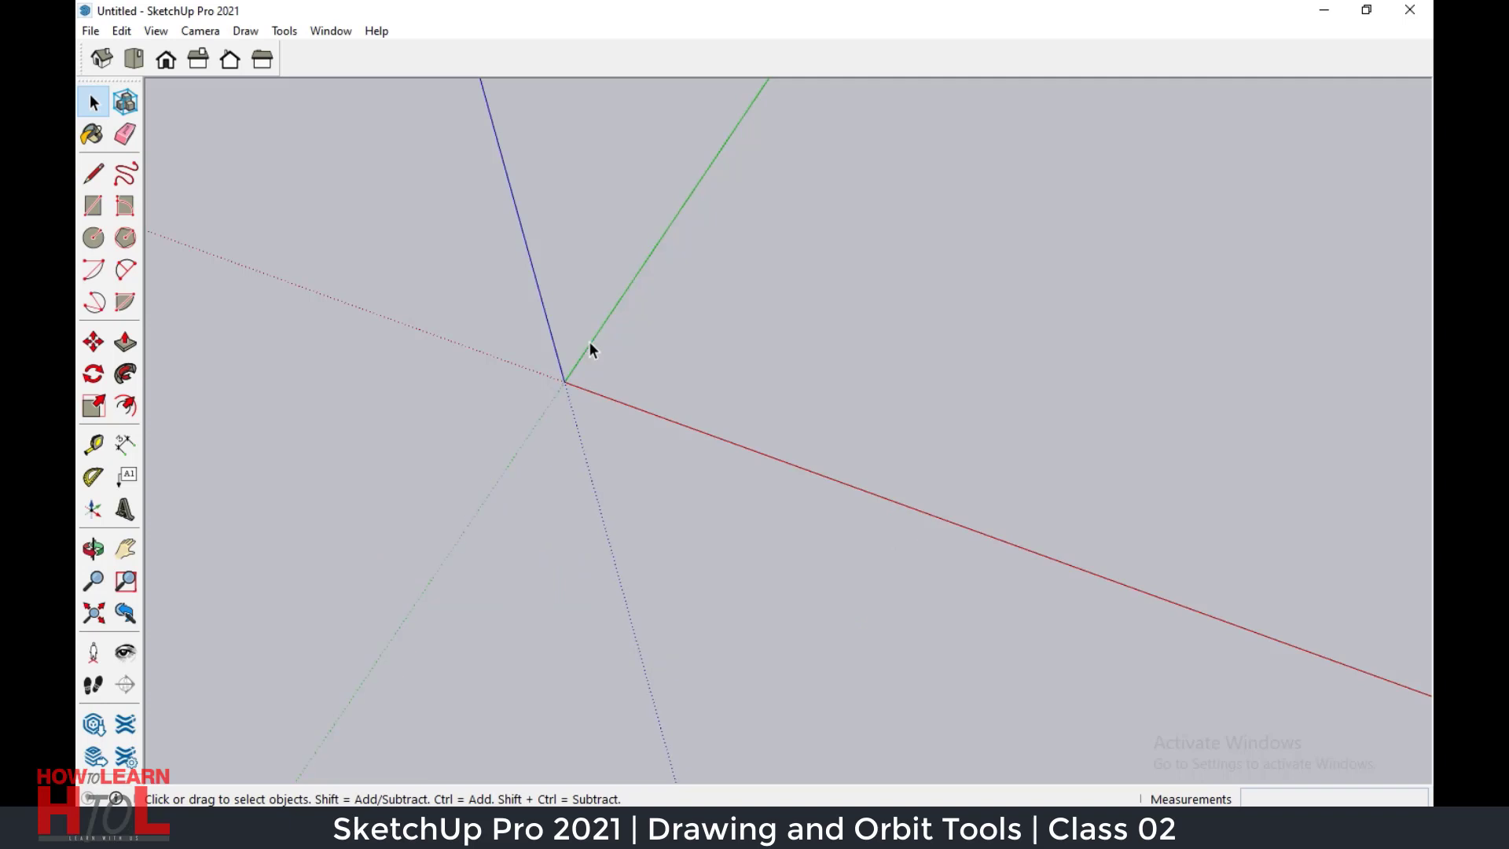
pyautogui.moveTo(943, 540)
pyautogui.mouseDown(button='middle')
pyautogui.moveTo(694, 465)
pyautogui.moveTo(715, 539)
pyautogui.moveTo(789, 401)
pyautogui.moveTo(346, 350)
pyautogui.mouseUp(button='middle')
pyautogui.press('e')
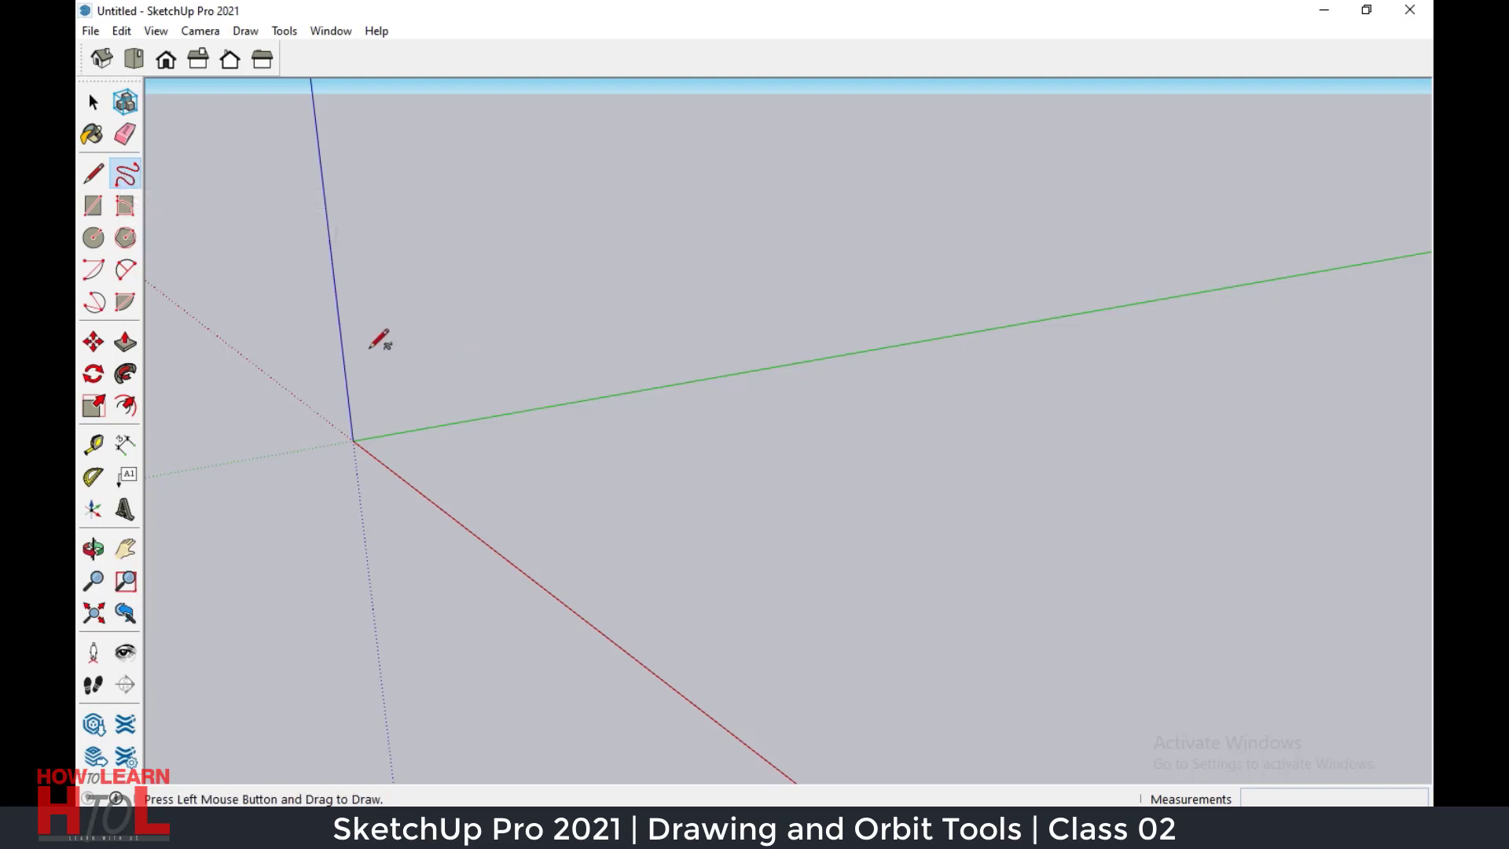
pyautogui.moveTo(448, 473)
pyautogui.mouseDown()
pyautogui.moveTo(424, 475)
pyautogui.moveTo(446, 470)
pyautogui.mouseUp()
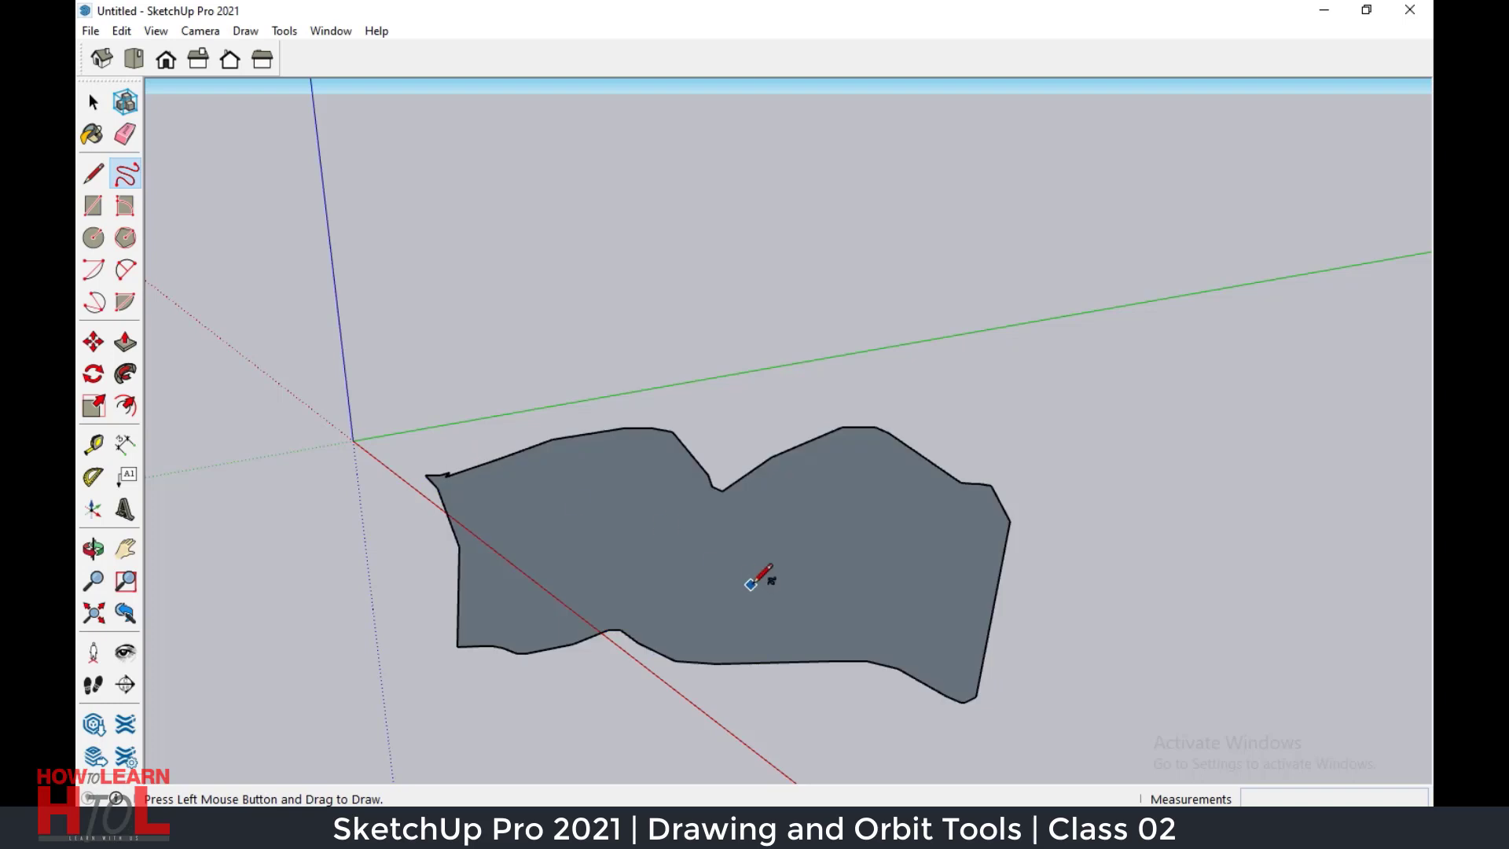
pyautogui.moveTo(1056, 366); pyautogui.dragTo(1014, 363)
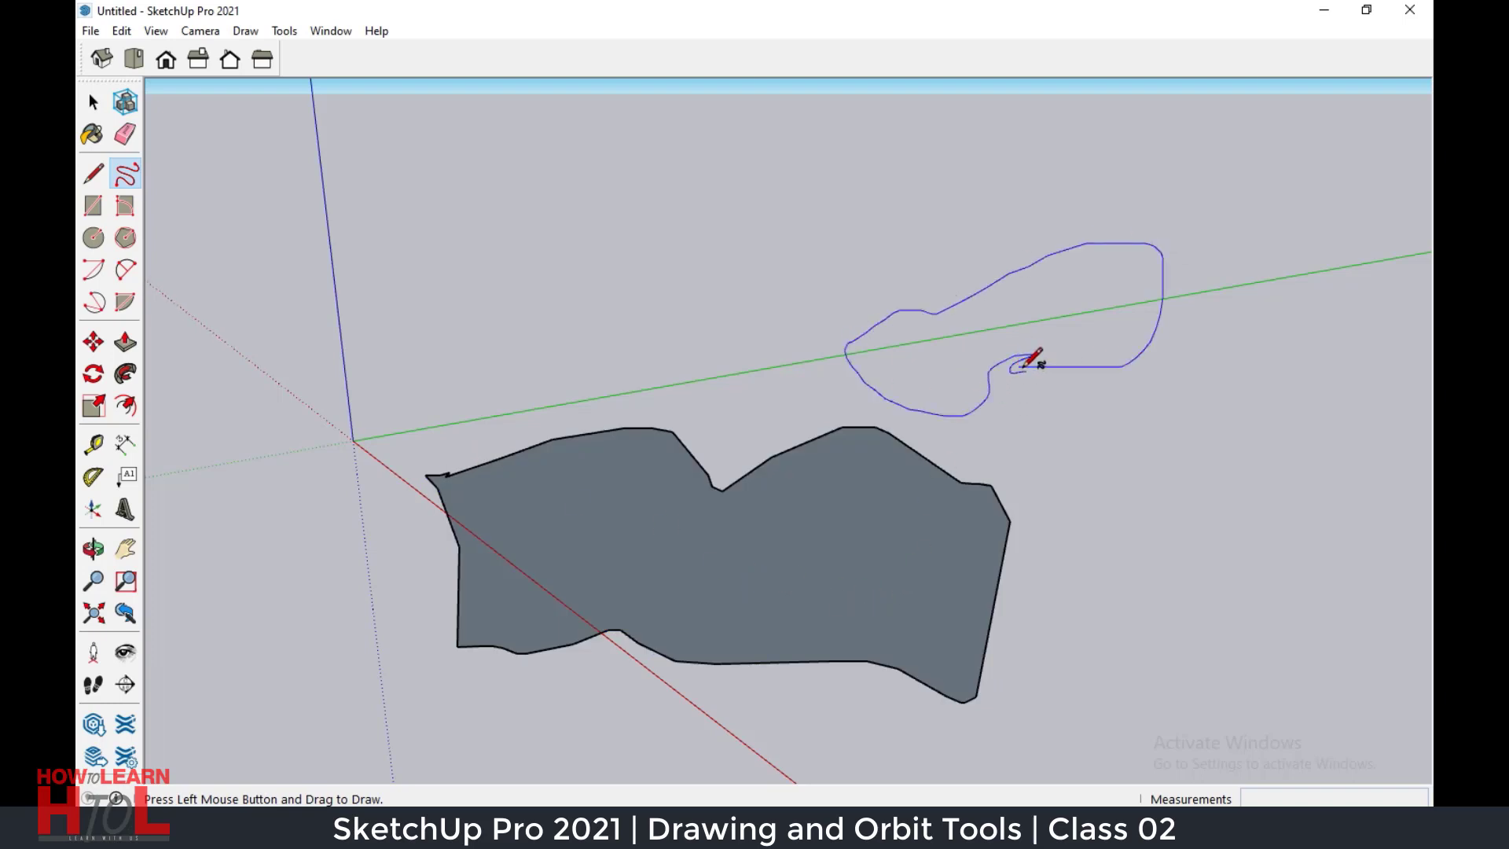
pyautogui.moveTo(1023, 366); pyautogui.dragTo(1018, 366)
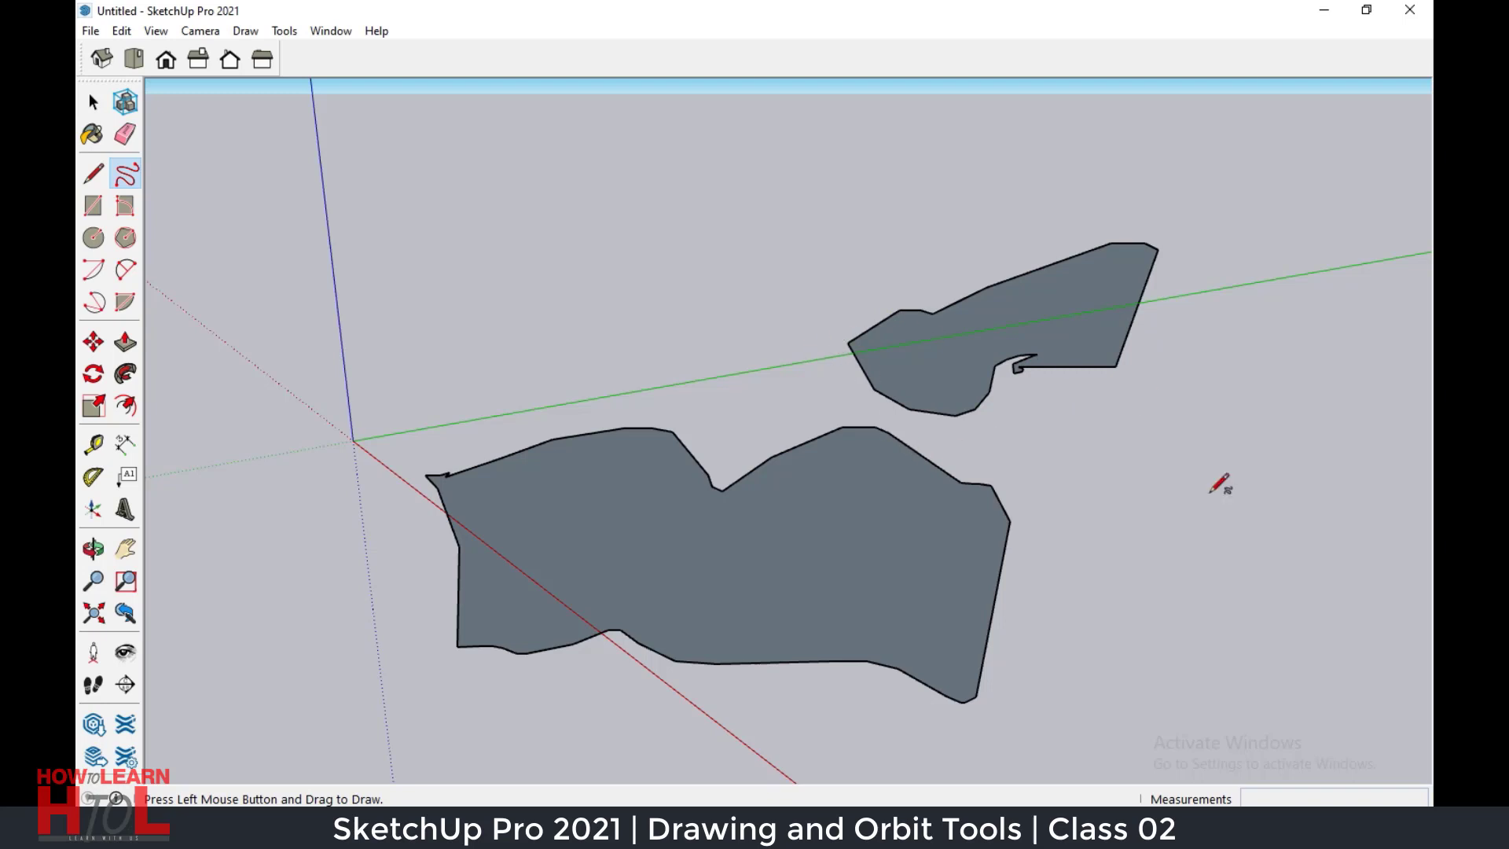
pyautogui.moveTo(528, 299); pyautogui.dragTo(529, 300)
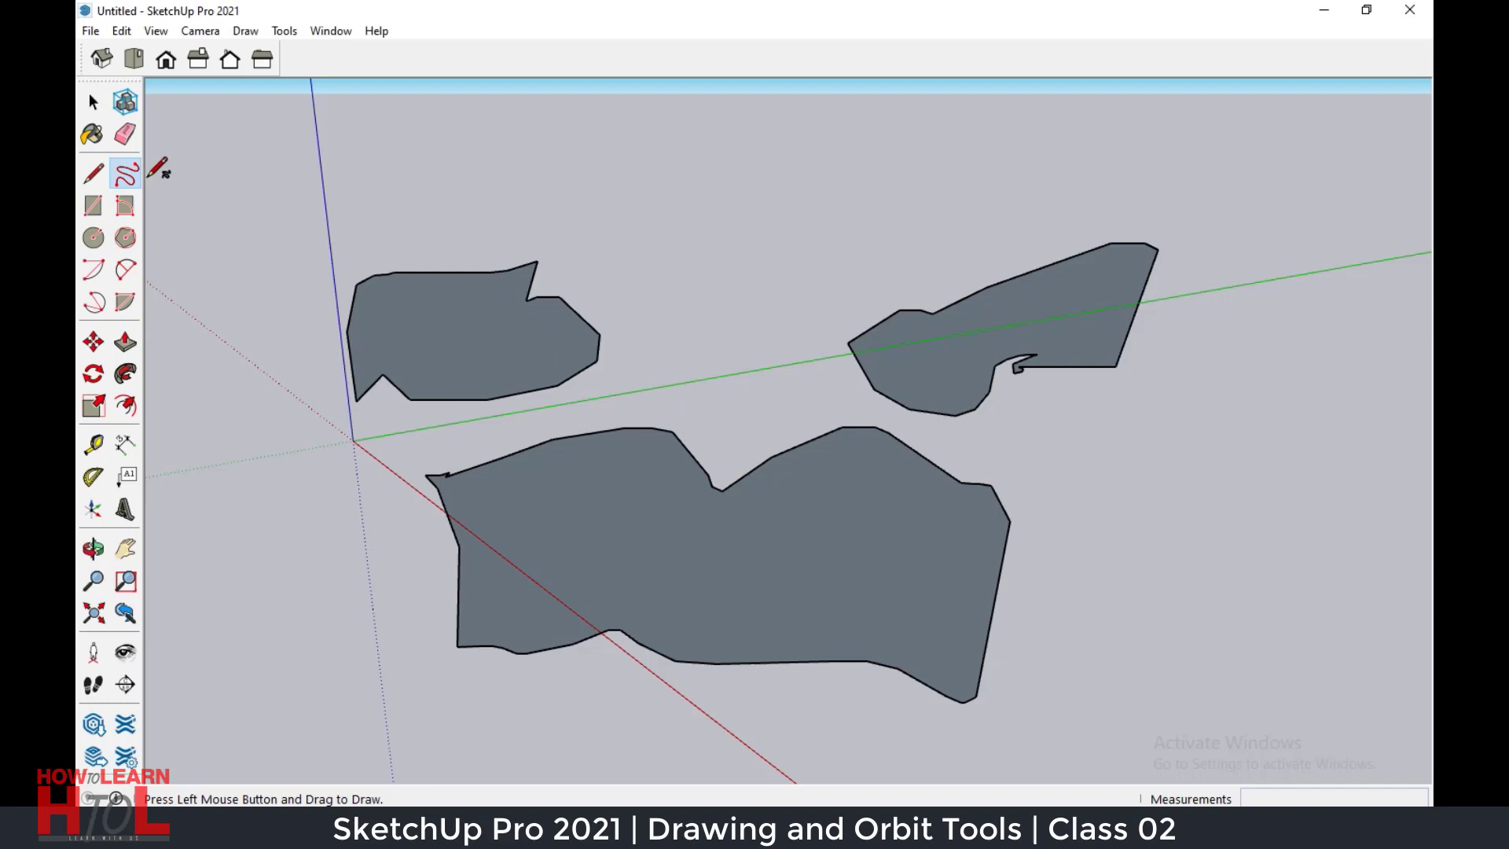
pyautogui.hotkey('ctrl', 'a')
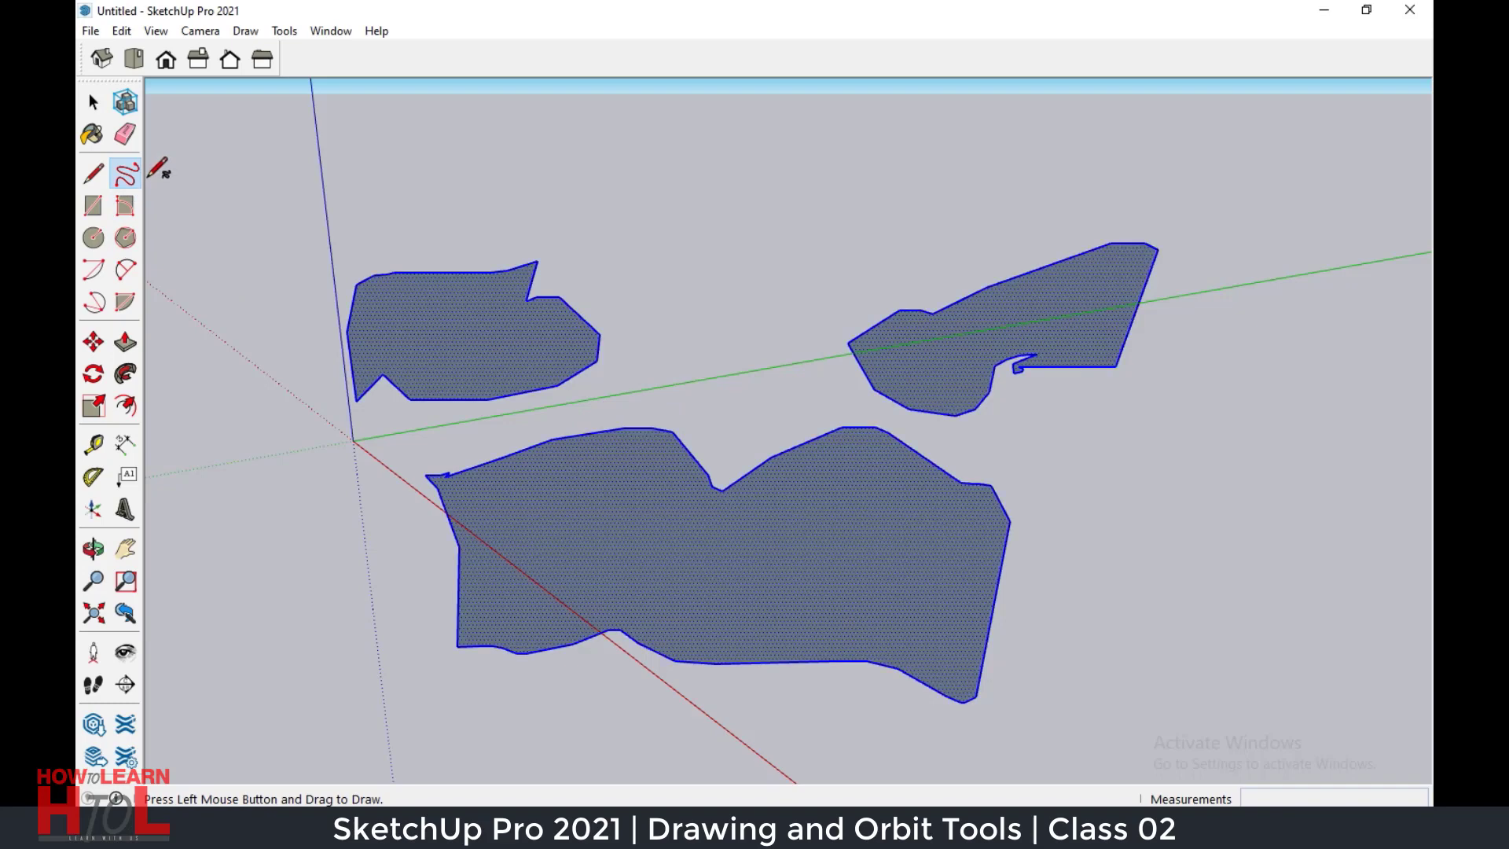
pyautogui.press('Delete')
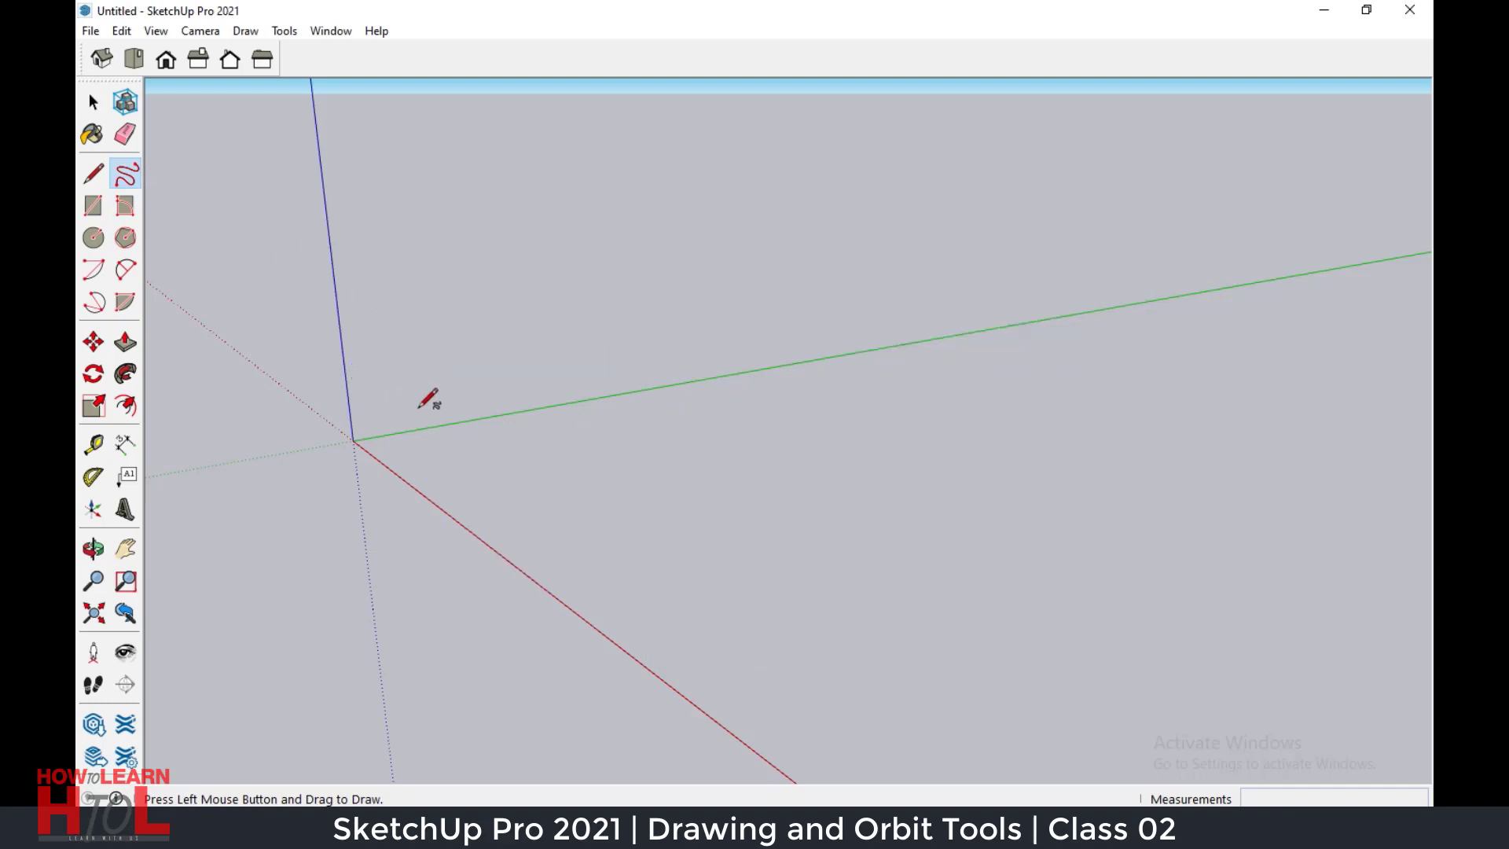
pyautogui.click(92, 201)
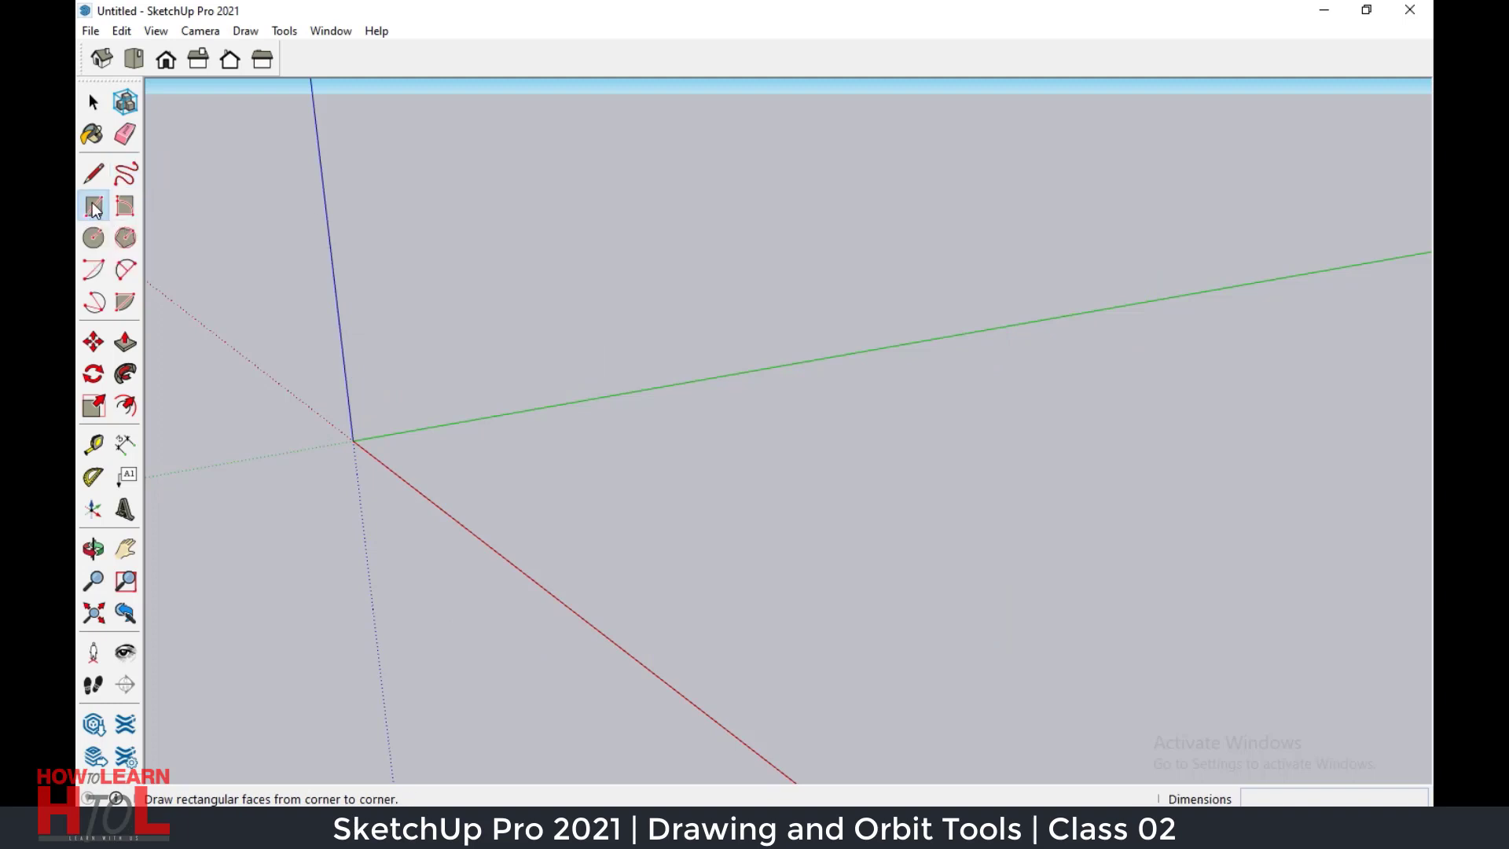
pyautogui.moveTo(711, 581); pyautogui.dragTo(695, 621, button='middle')
pyautogui.moveTo(597, 614)
pyautogui.mouseDown(button='middle')
pyautogui.moveTo(606, 639)
pyautogui.moveTo(707, 723)
pyautogui.mouseUp(button='middle')
pyautogui.moveTo(707, 421)
pyautogui.mouseDown(button='middle')
pyautogui.moveTo(623, 629)
pyautogui.moveTo(616, 432)
pyautogui.moveTo(529, 350)
pyautogui.moveTo(511, 400)
pyautogui.mouseUp(button='middle')
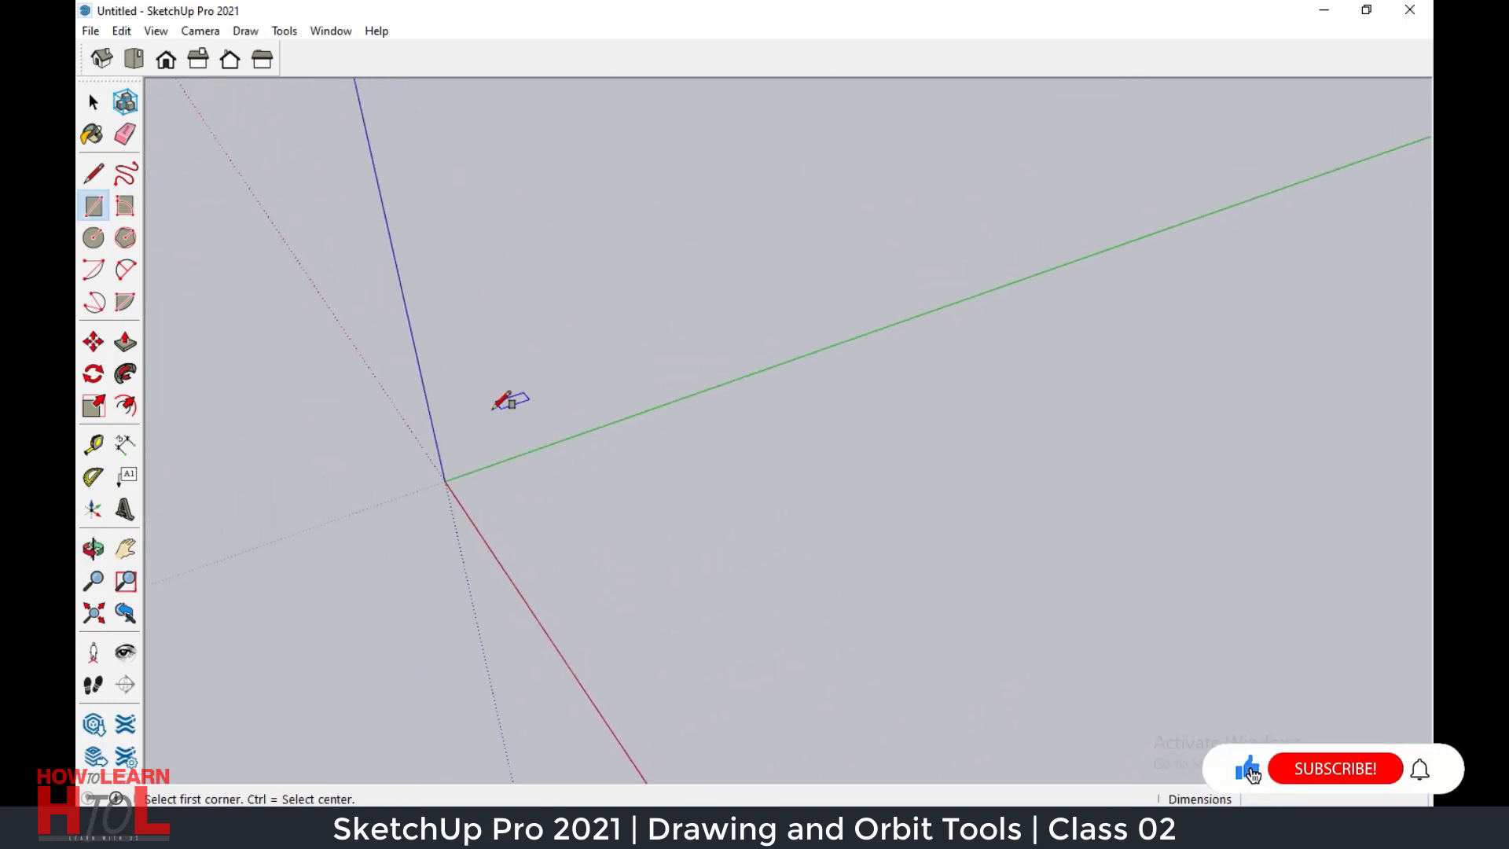
pyautogui.click(444, 480)
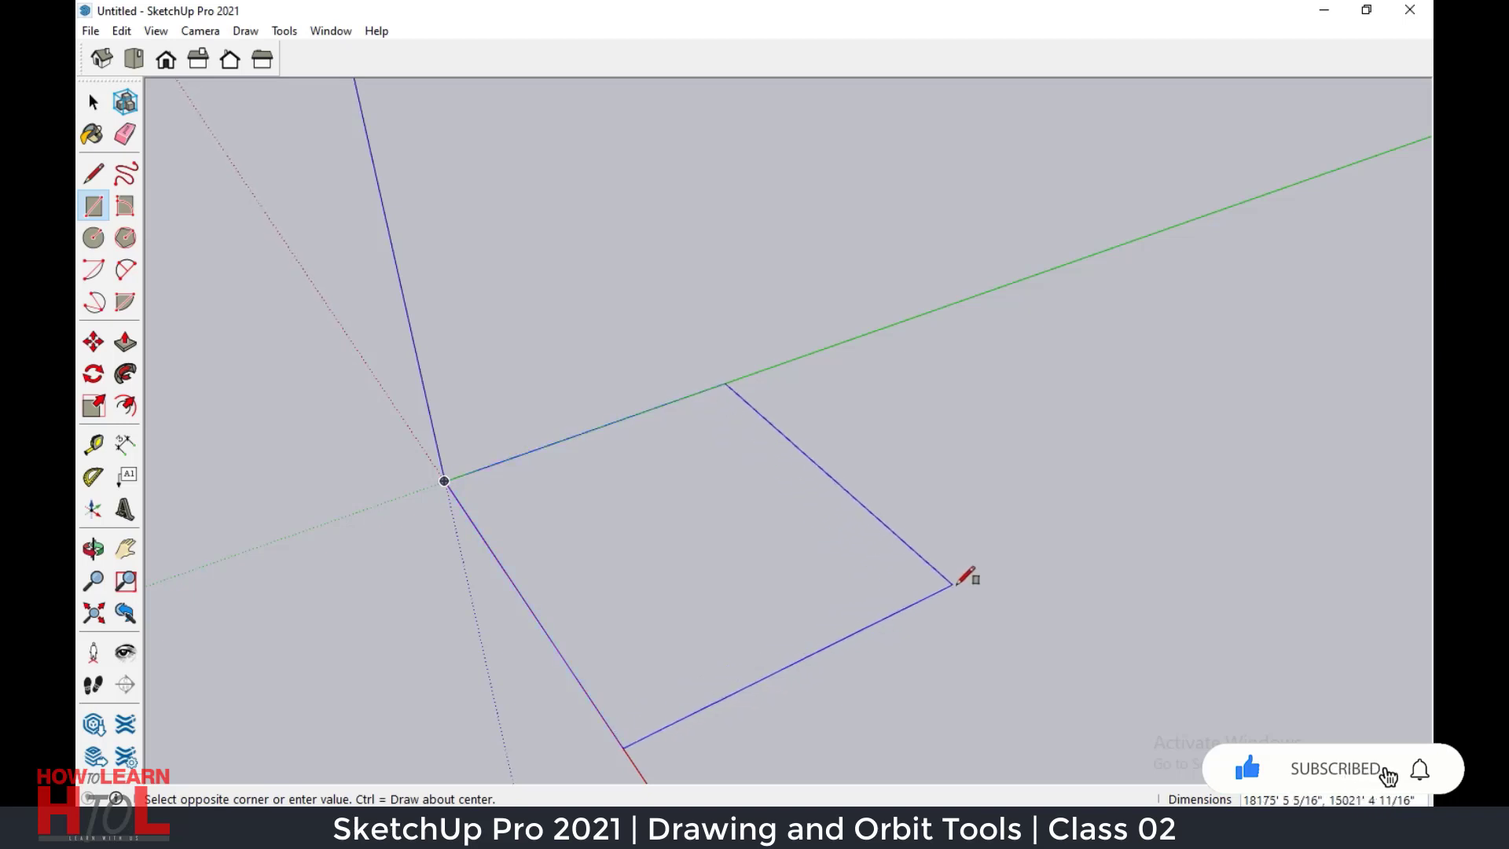
pyautogui.click(958, 584)
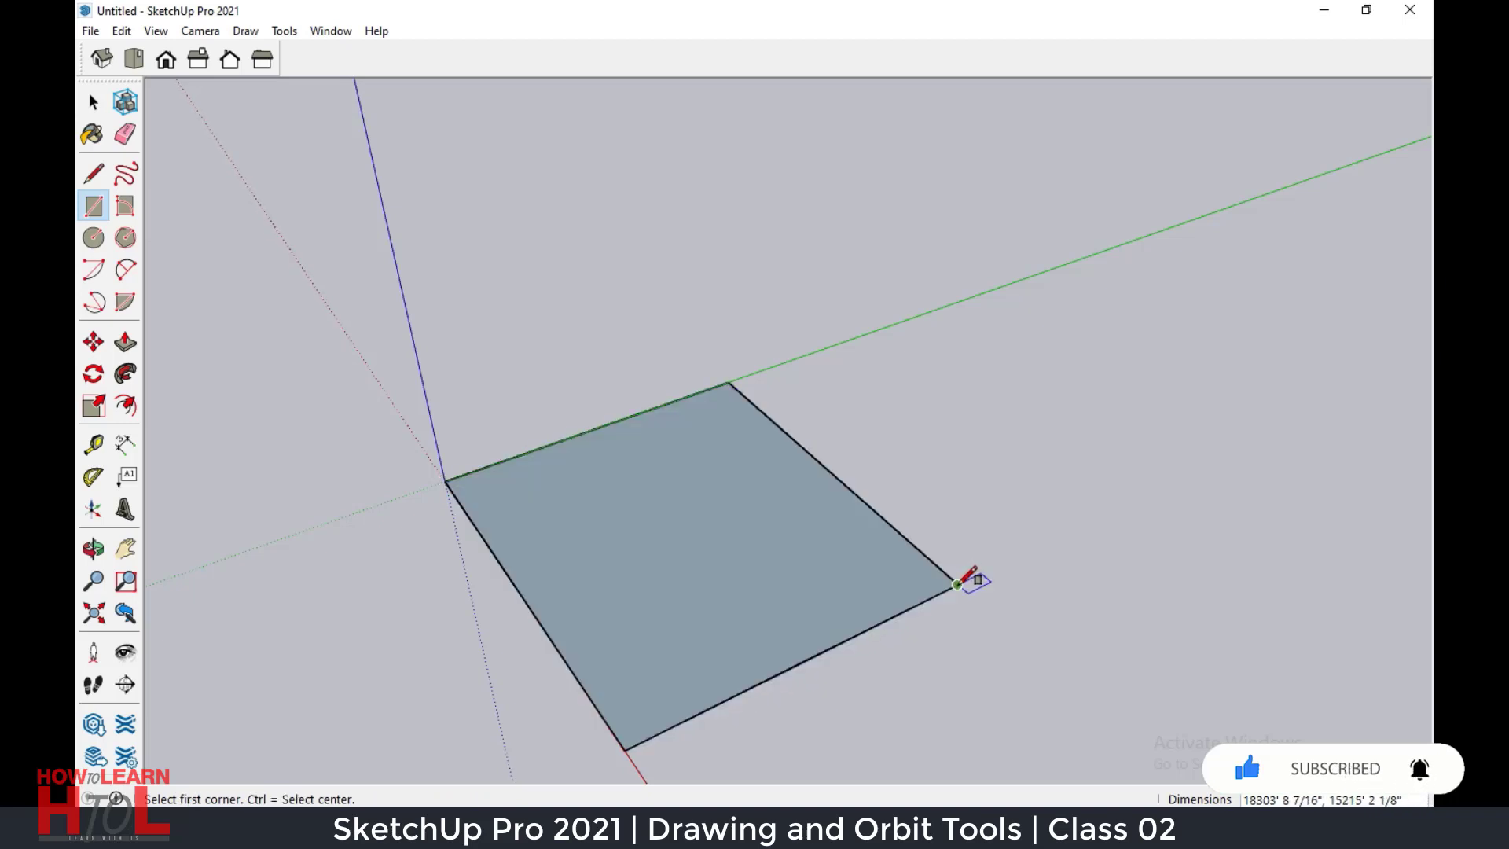
pyautogui.hotkey('ctrl', 'z')
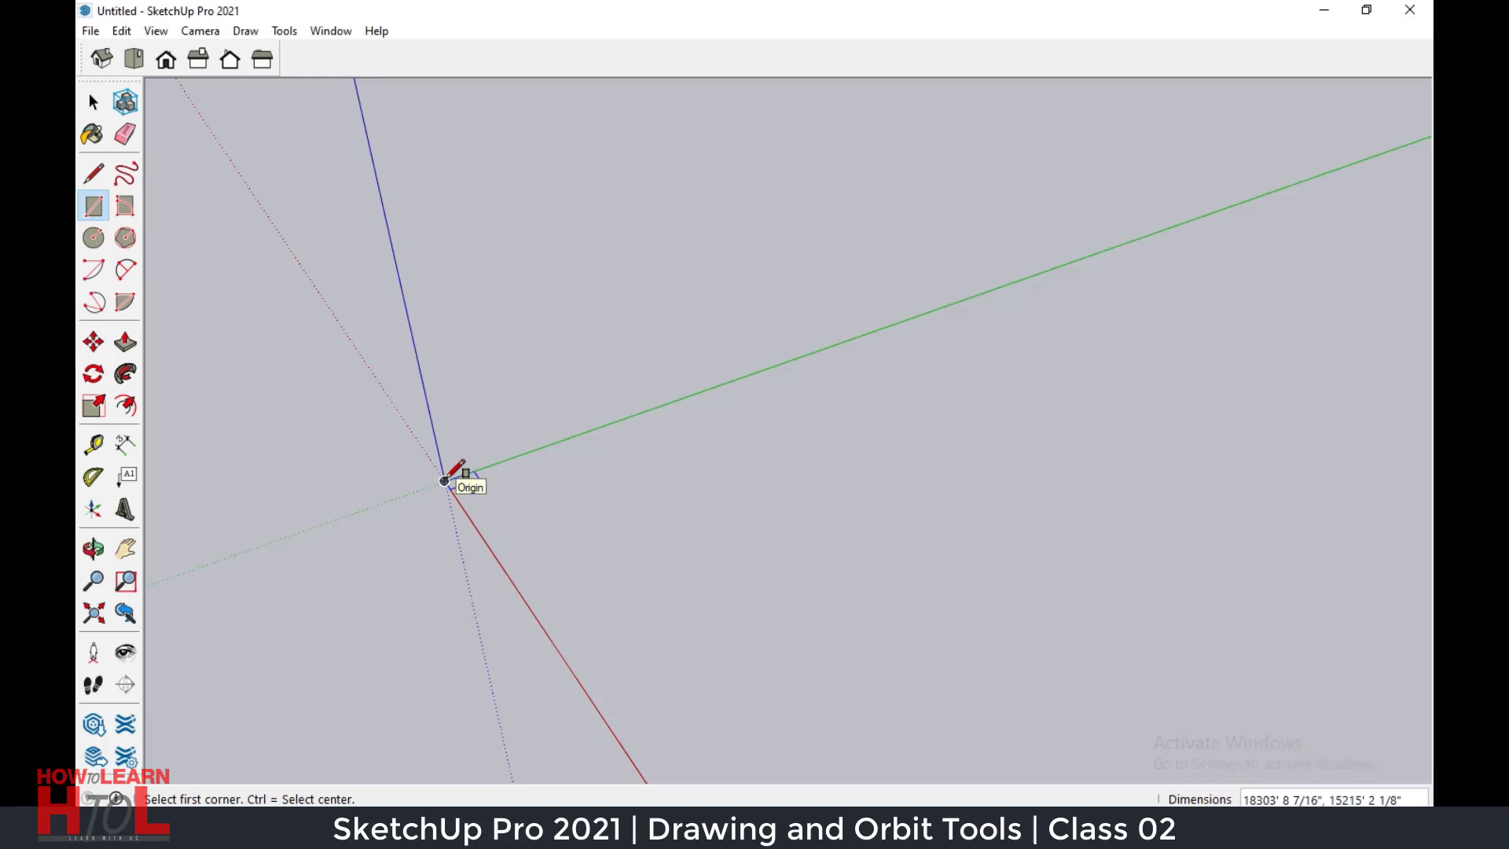
pyautogui.click(444, 481)
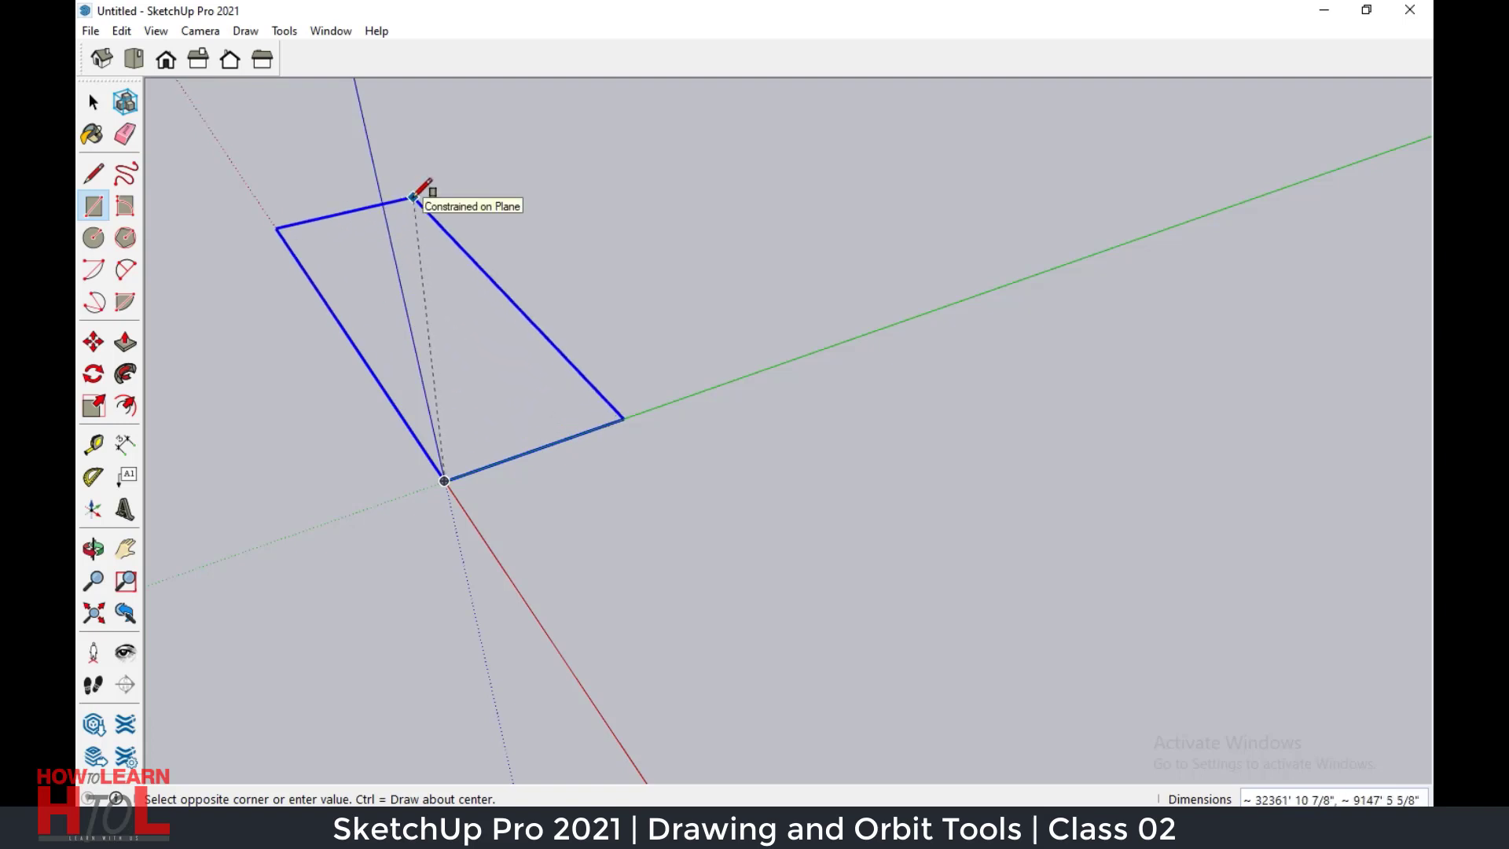
pyautogui.click(413, 197)
pyautogui.moveTo(492, 451); pyautogui.dragTo(451, 436, button='middle')
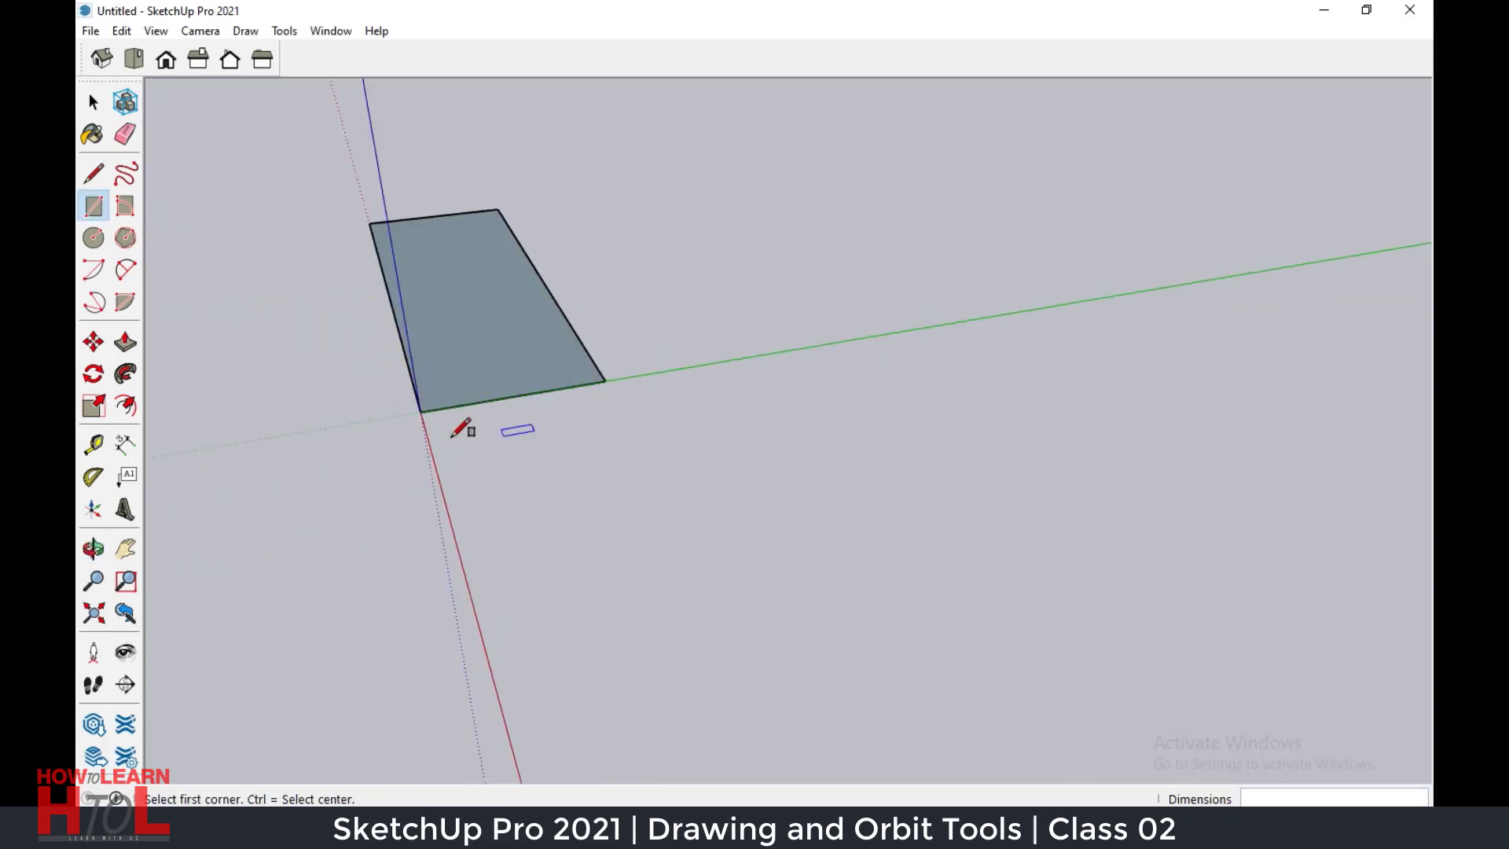
pyautogui.hotkey('ctrl', 'z')
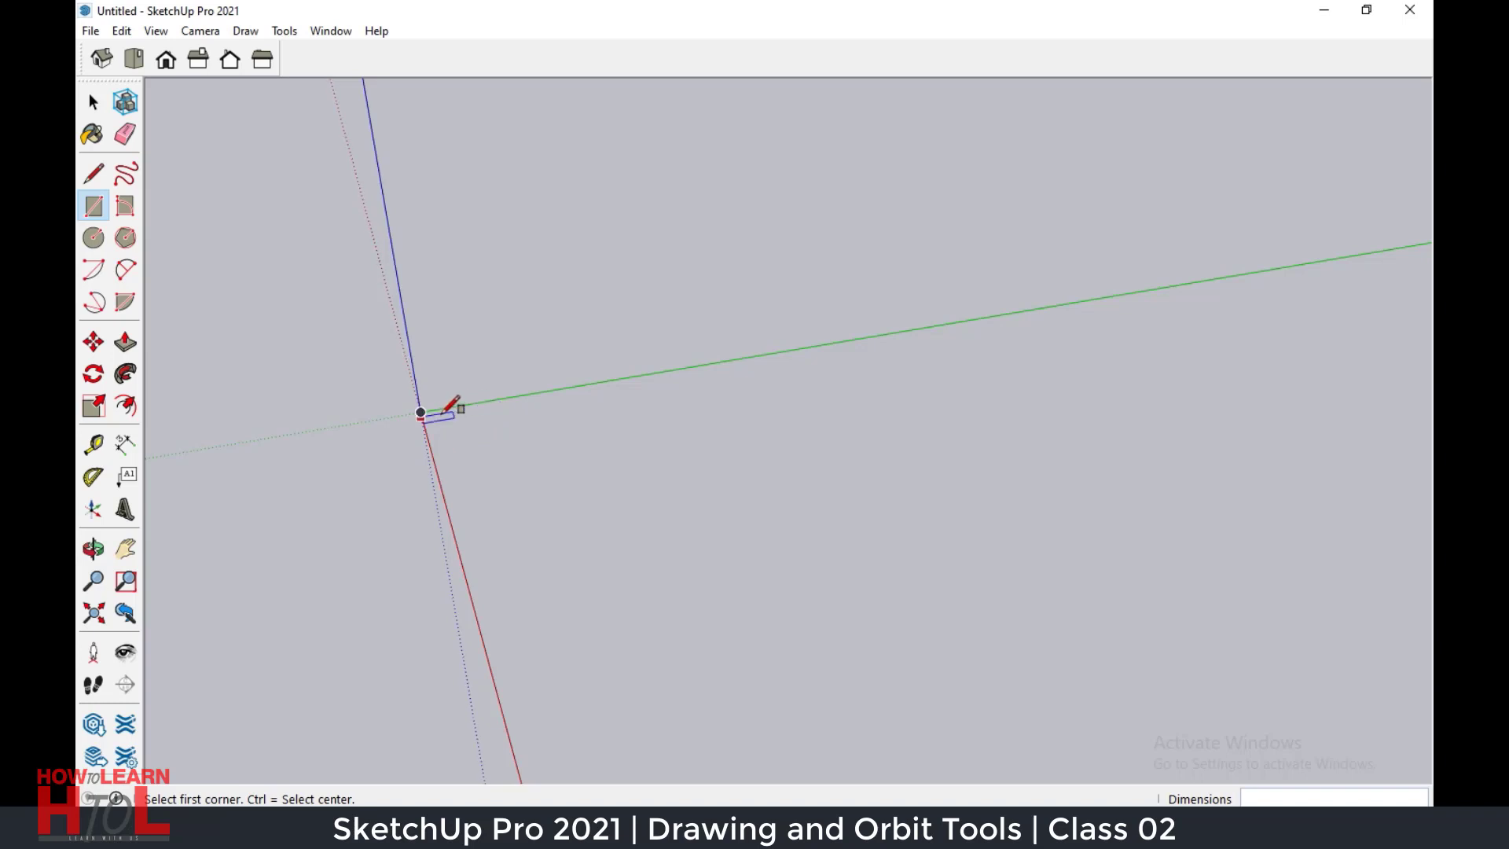
pyautogui.click(420, 412)
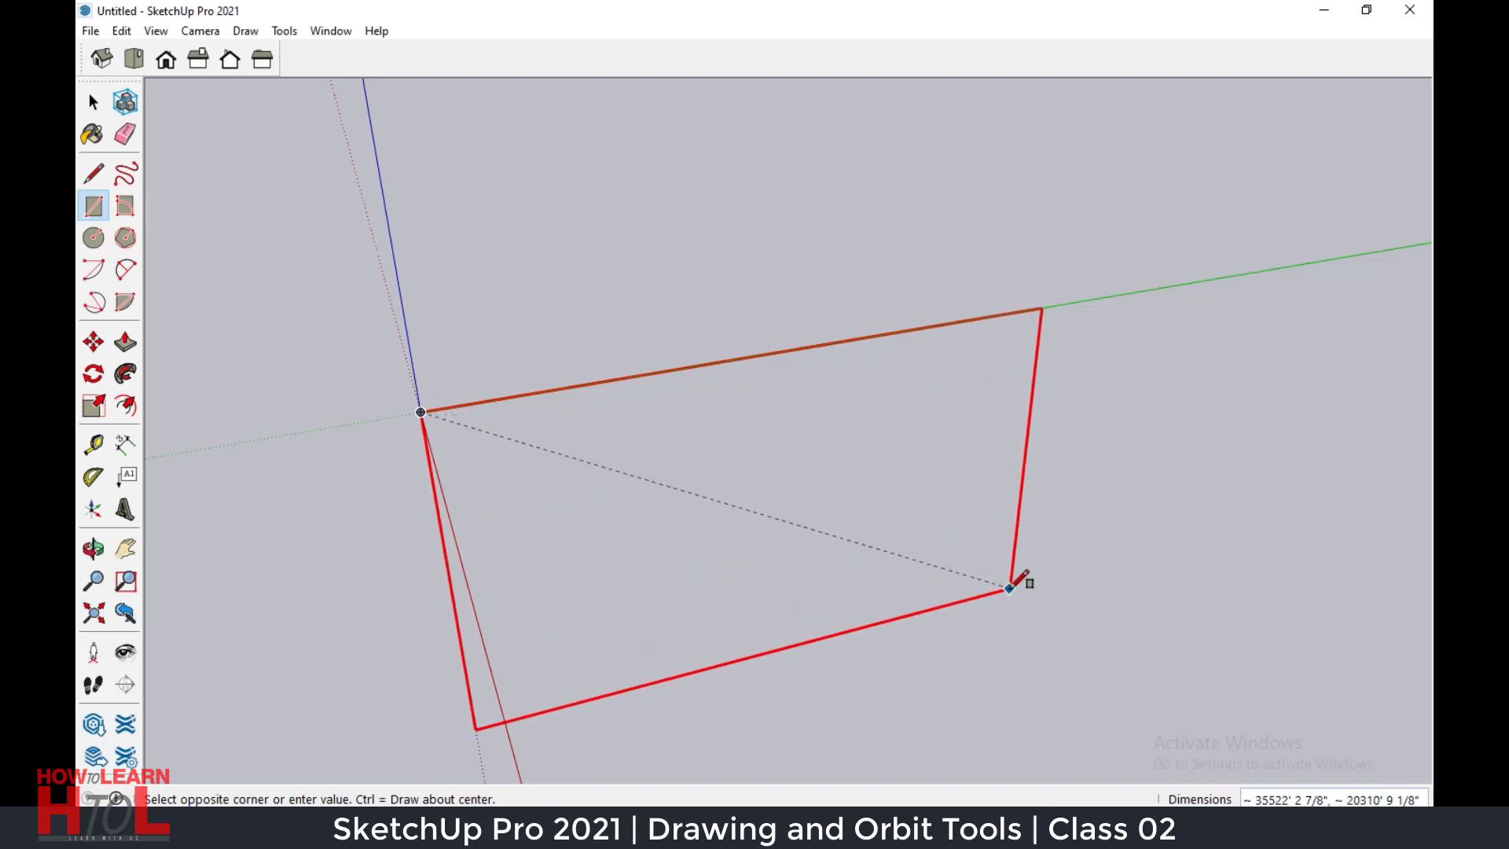
pyautogui.click(1012, 580)
pyautogui.moveTo(1021, 634)
pyautogui.mouseDown(button='middle')
pyautogui.moveTo(488, 388)
pyautogui.moveTo(567, 485)
pyautogui.mouseUp(button='middle')
pyautogui.press('r')
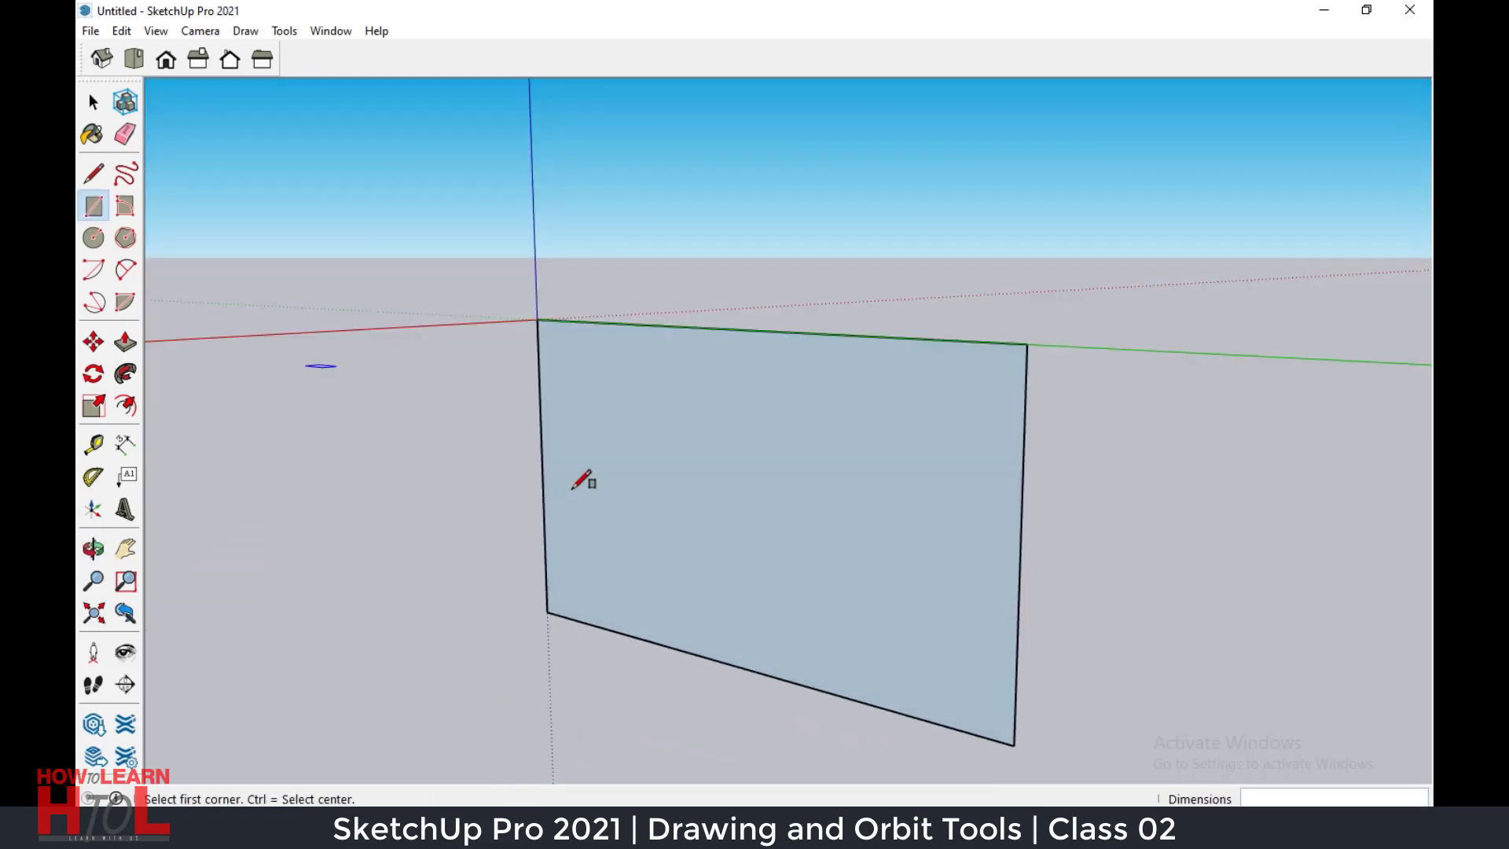
pyautogui.hotkey('ctrl', 'z')
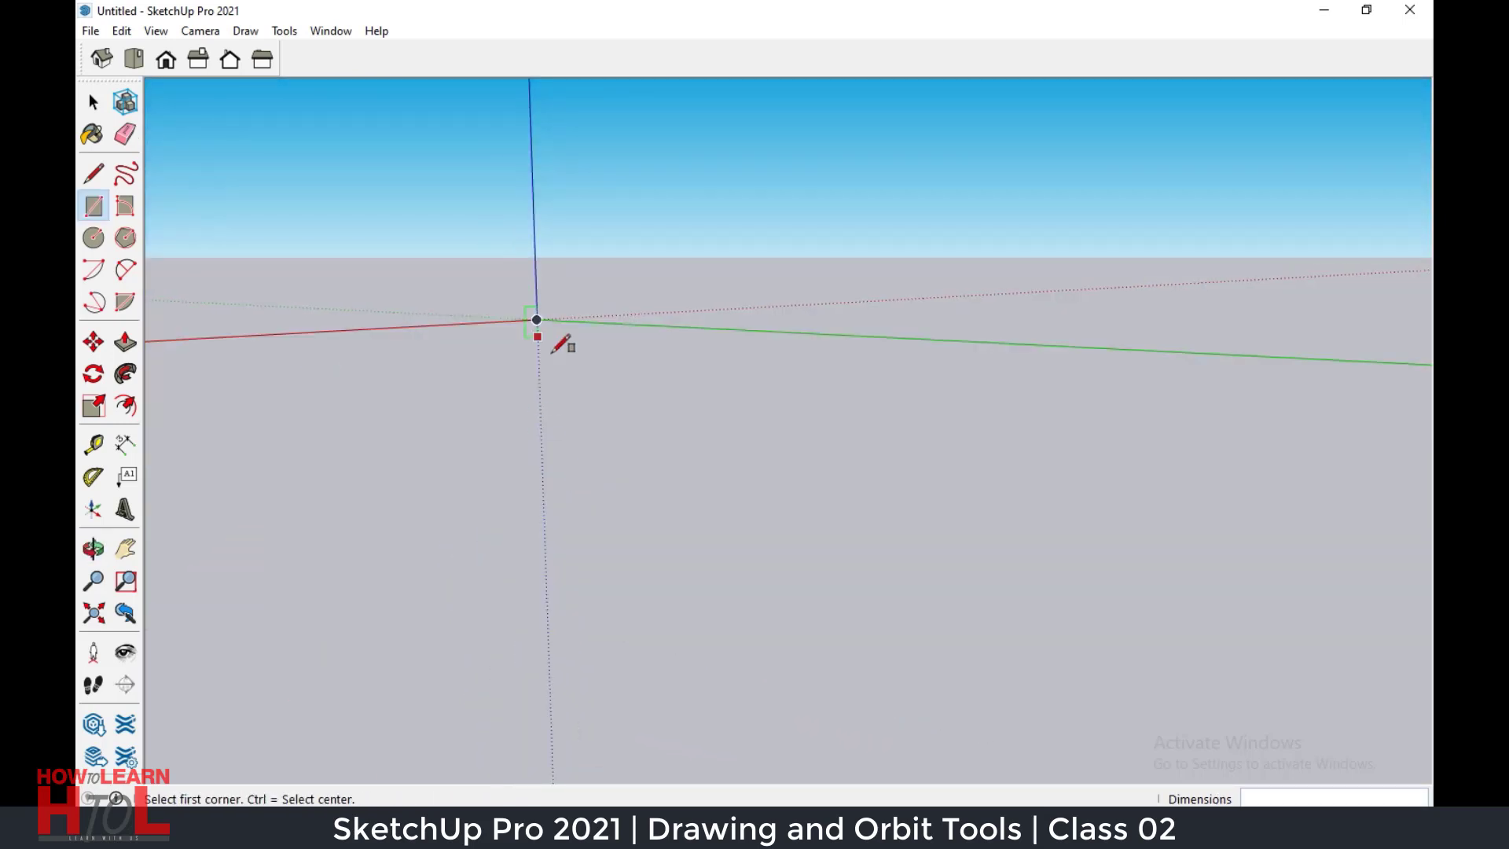
pyautogui.moveTo(563, 340); pyautogui.dragTo(532, 300, button='middle')
pyautogui.click(515, 292)
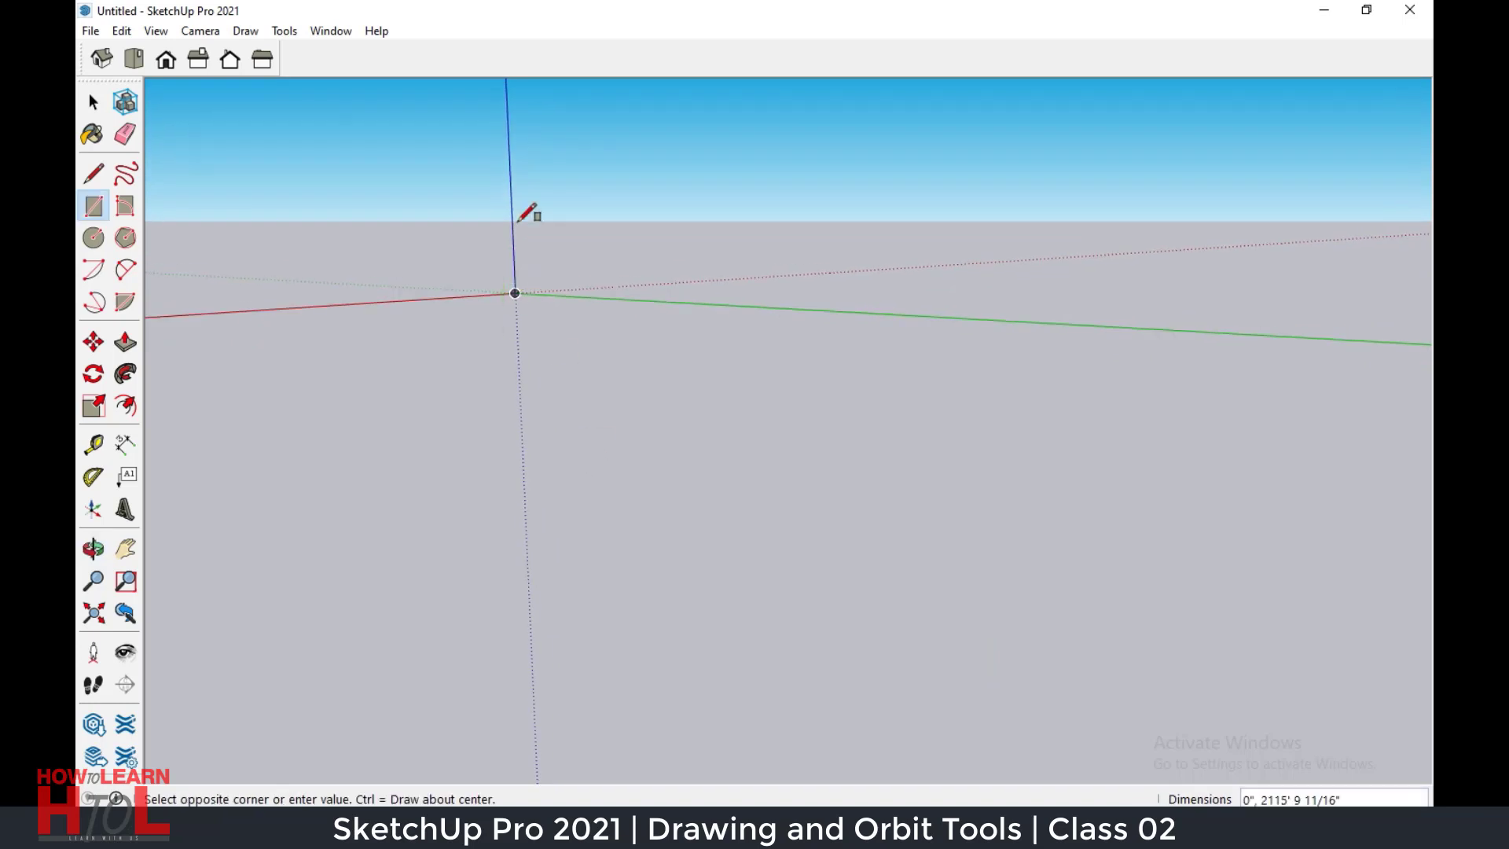
pyautogui.click(516, 125)
pyautogui.click(508, 114)
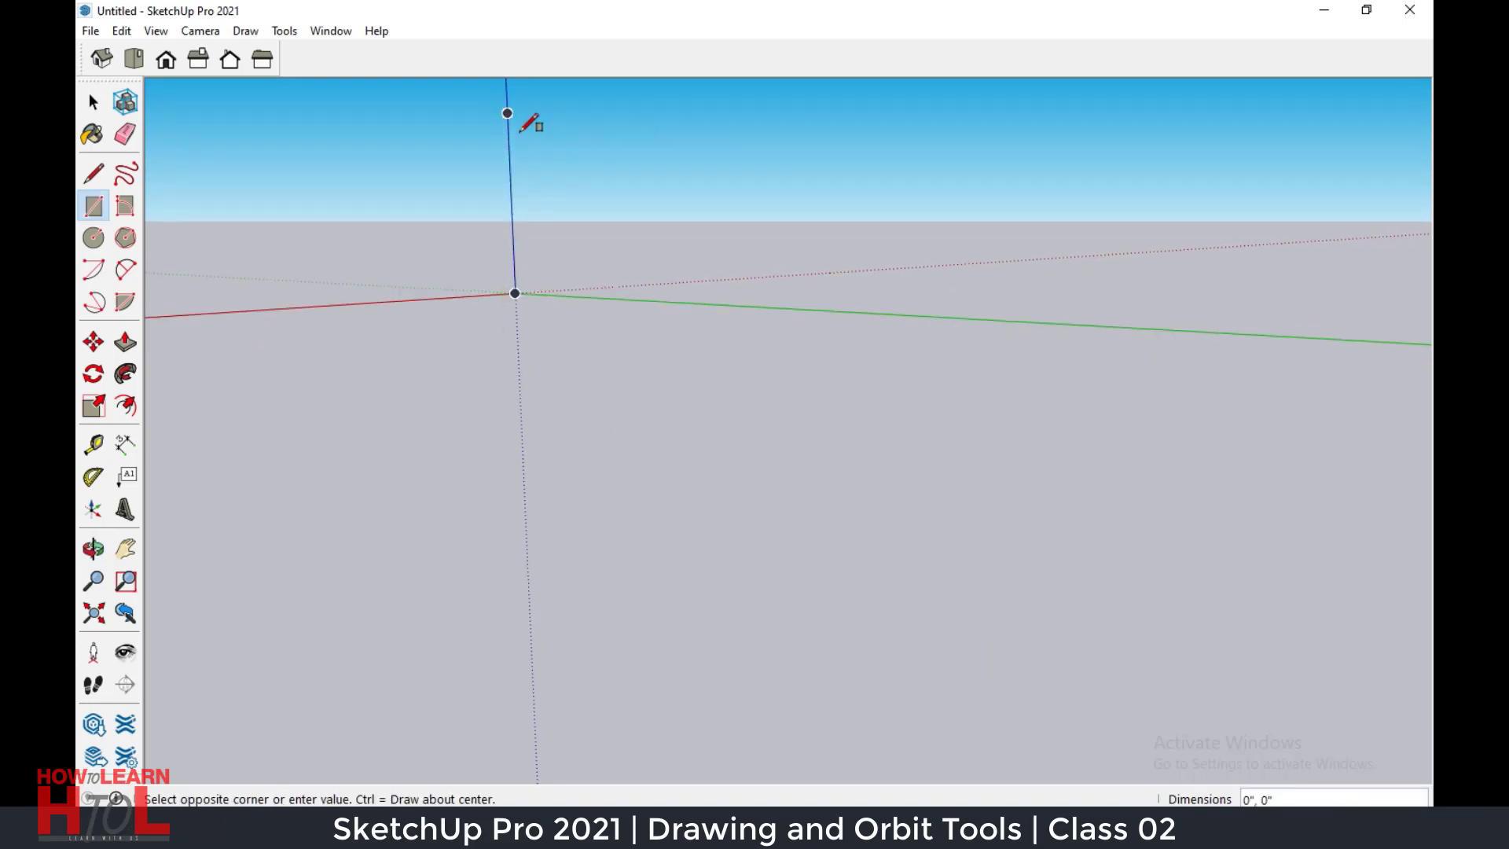
pyautogui.click(884, 315)
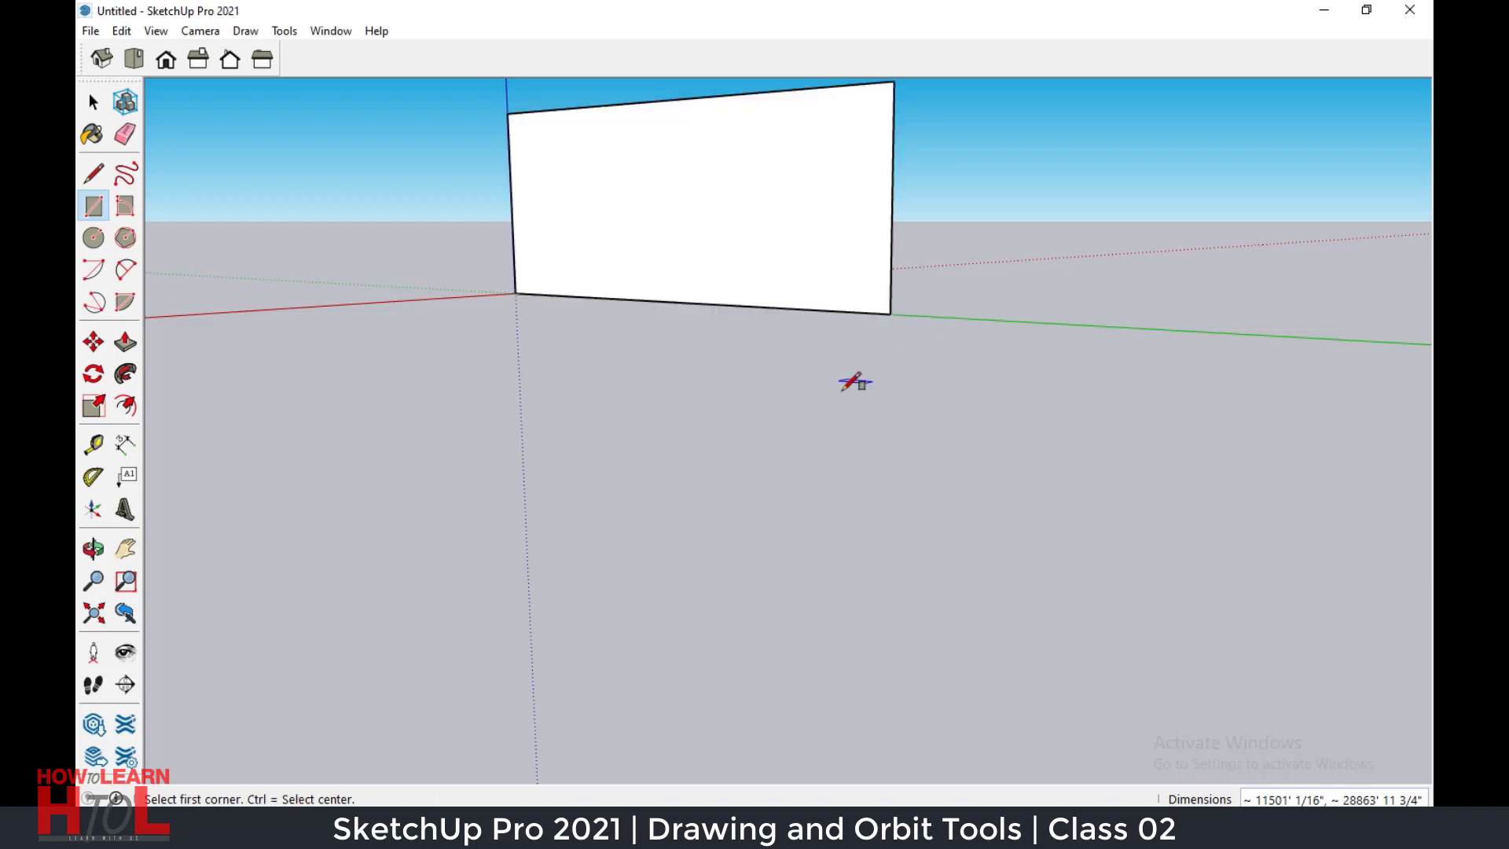
pyautogui.press('o')
pyautogui.moveTo(902, 439)
pyautogui.mouseDown()
pyautogui.moveTo(700, 502)
pyautogui.moveTo(558, 511)
pyautogui.moveTo(650, 582)
pyautogui.moveTo(926, 555)
pyautogui.mouseUp()
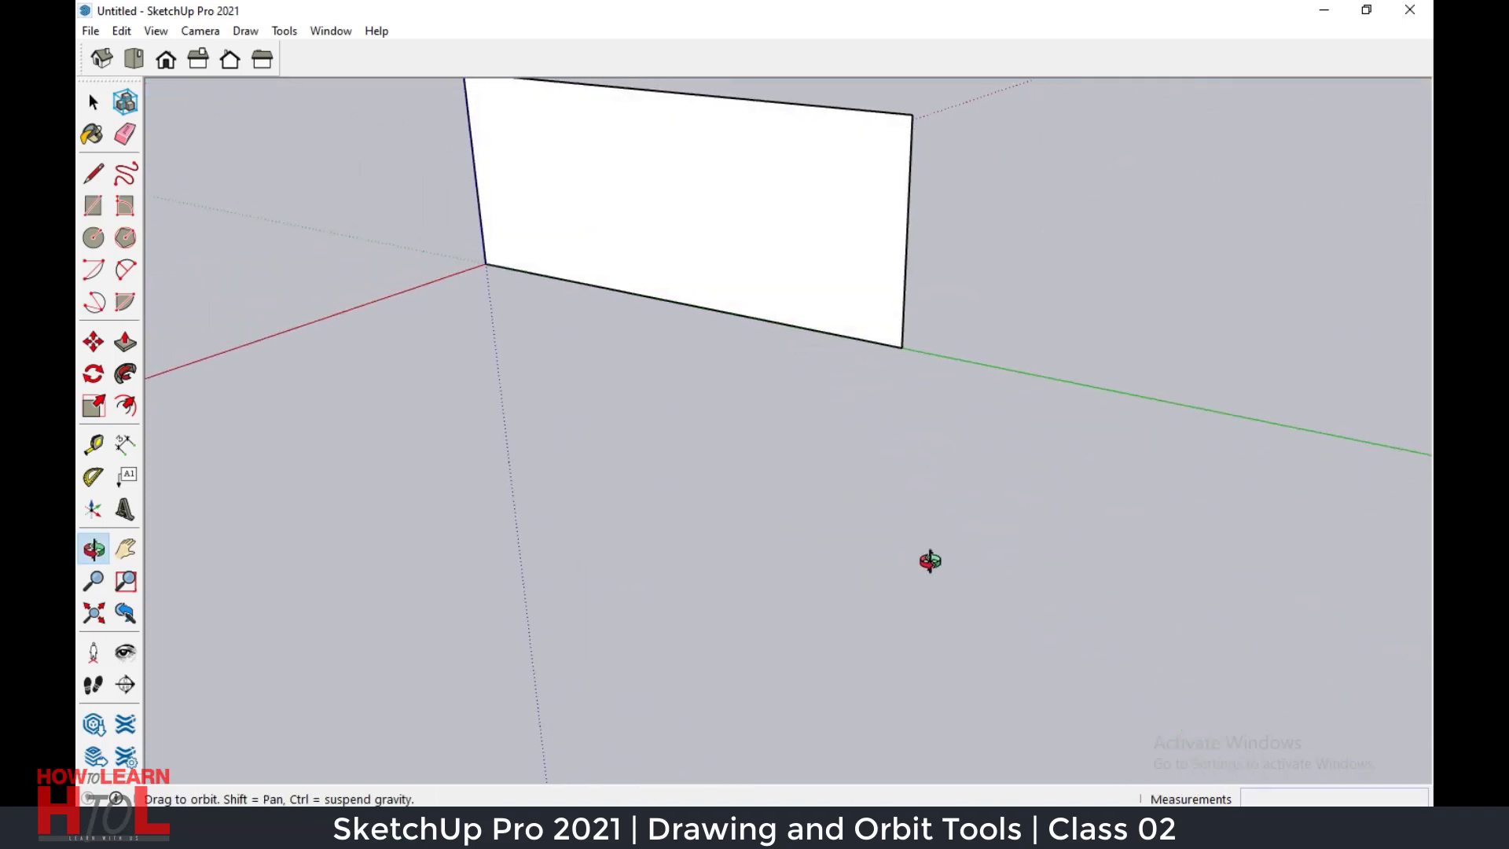
pyautogui.press('r')
pyautogui.hotkey('ctrl', 'z')
pyautogui.moveTo(588, 507)
pyautogui.mouseDown(button='middle')
pyautogui.moveTo(774, 545)
pyautogui.moveTo(565, 555)
pyautogui.moveTo(538, 521)
pyautogui.mouseUp(button='middle')
pyautogui.press('o')
pyautogui.moveTo(539, 521); pyautogui.dragTo(657, 560)
pyautogui.press('r')
pyautogui.moveTo(657, 560)
pyautogui.mouseDown(button='middle')
pyautogui.moveTo(707, 603)
pyautogui.moveTo(566, 472)
pyautogui.moveTo(561, 424)
pyautogui.mouseUp(button='middle')
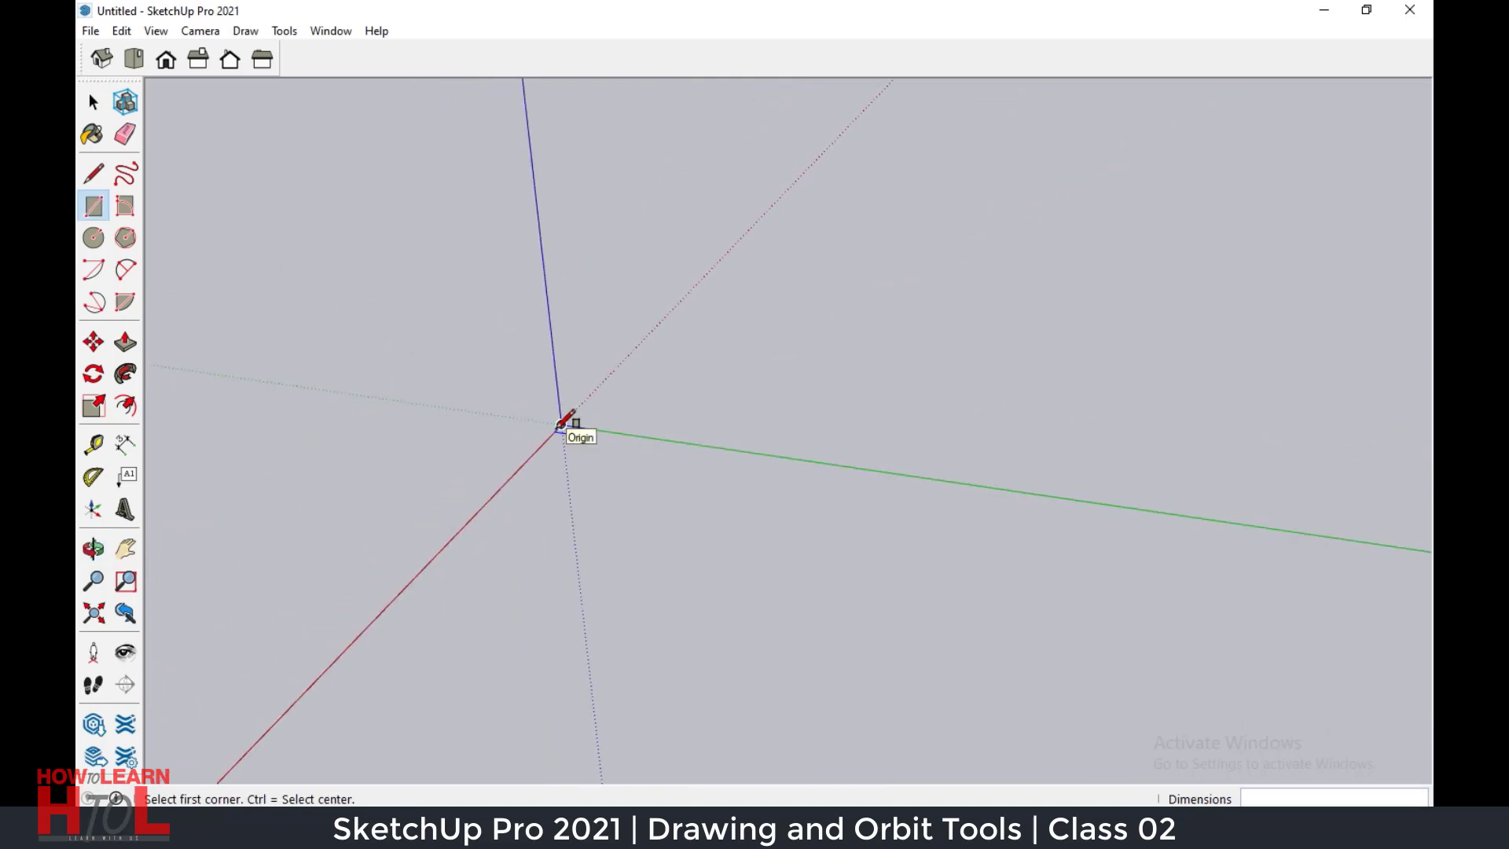
pyautogui.click(562, 425)
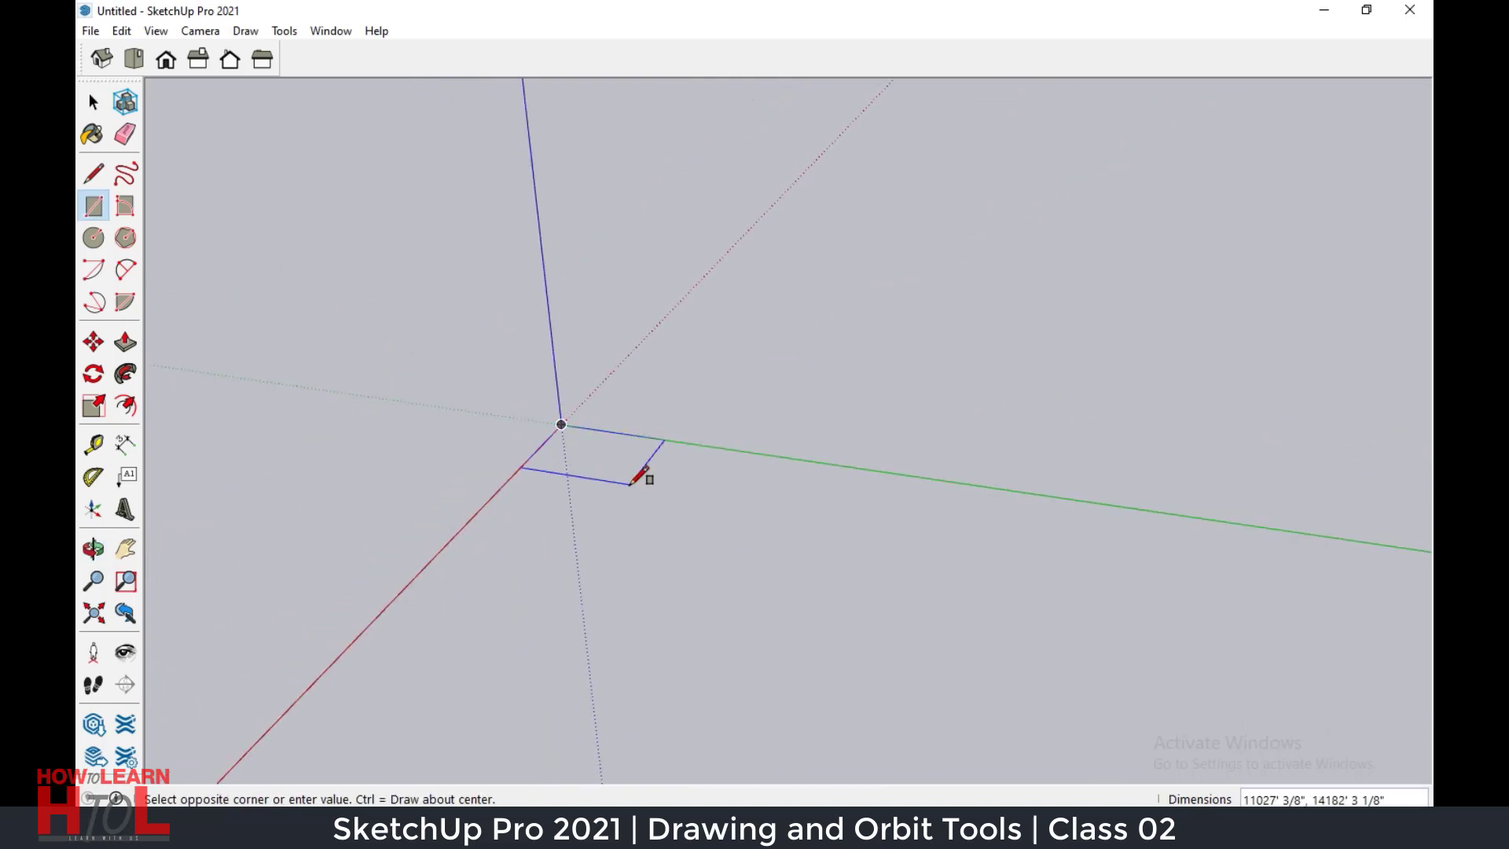
pyautogui.keyDown('ctrl'); pyautogui.click(629, 485); pyautogui.keyUp('ctrl')
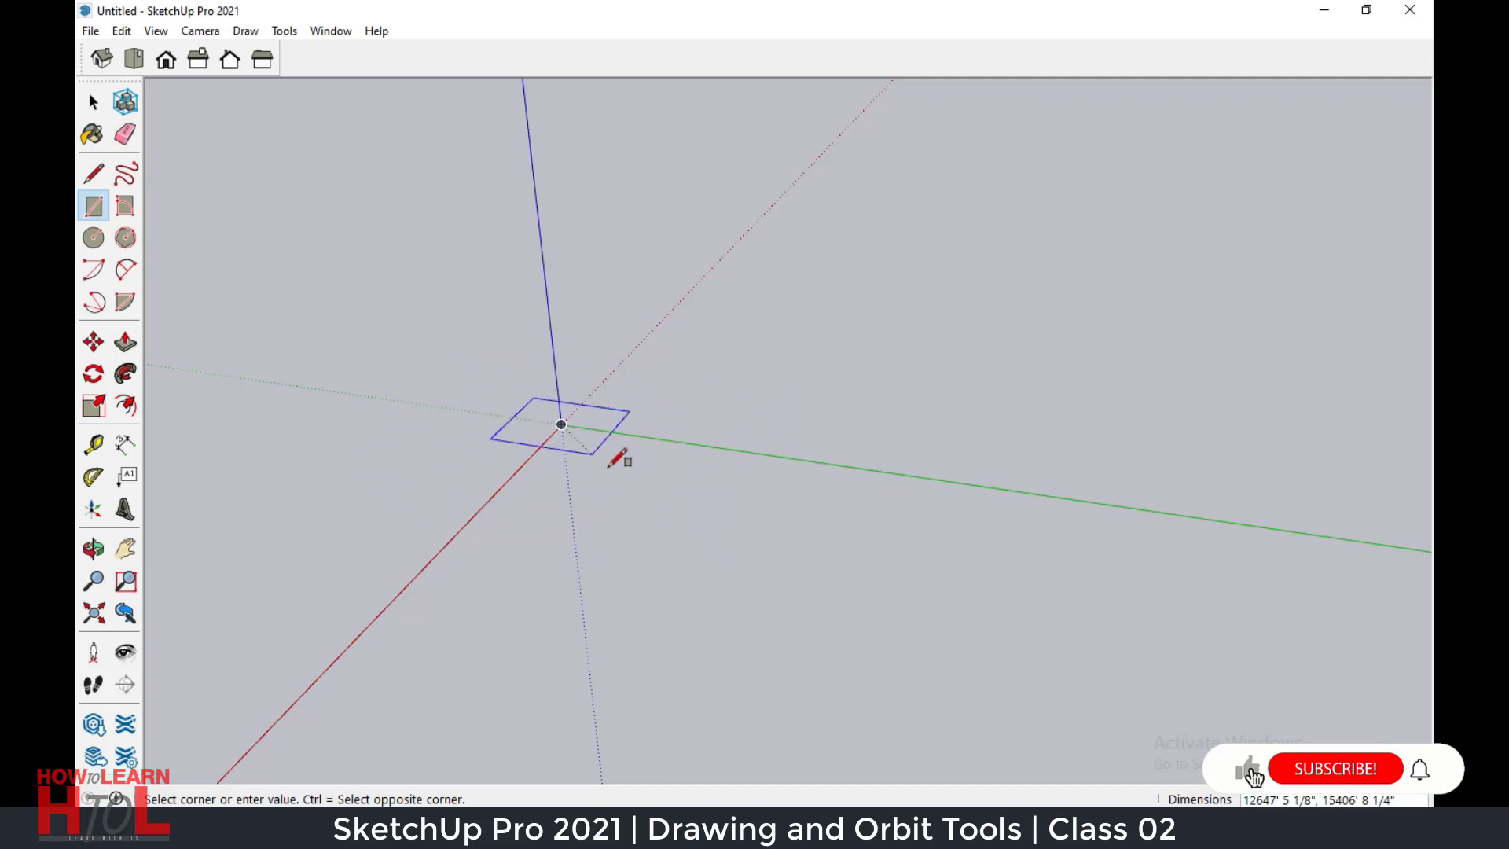
pyautogui.click(685, 539)
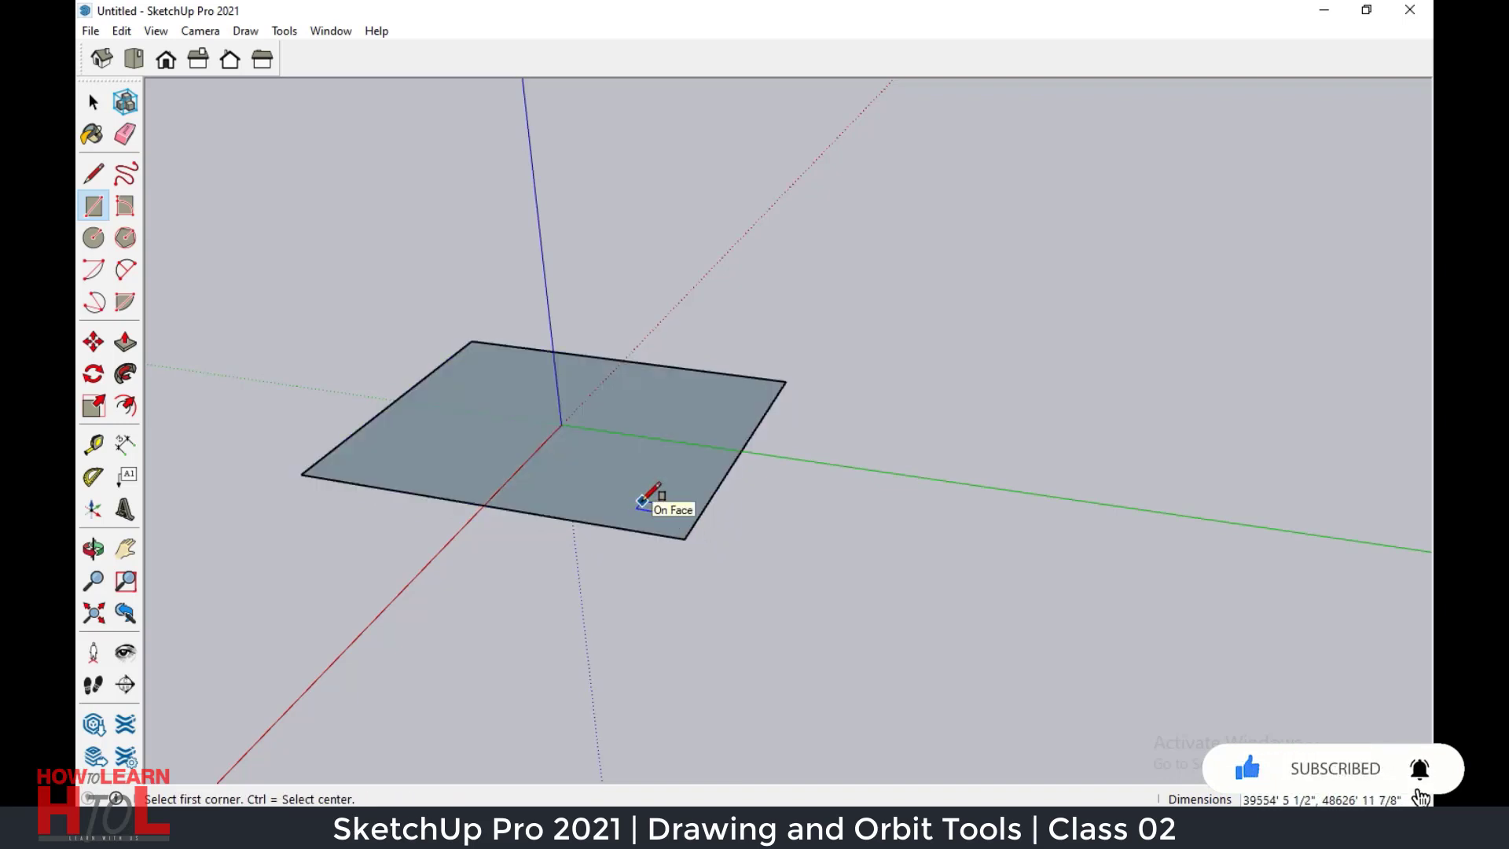
pyautogui.hotkey('ctrl', 'z')
pyautogui.moveTo(514, 475); pyautogui.dragTo(711, 533, button='middle')
pyautogui.scroll(-3, 712, 531)
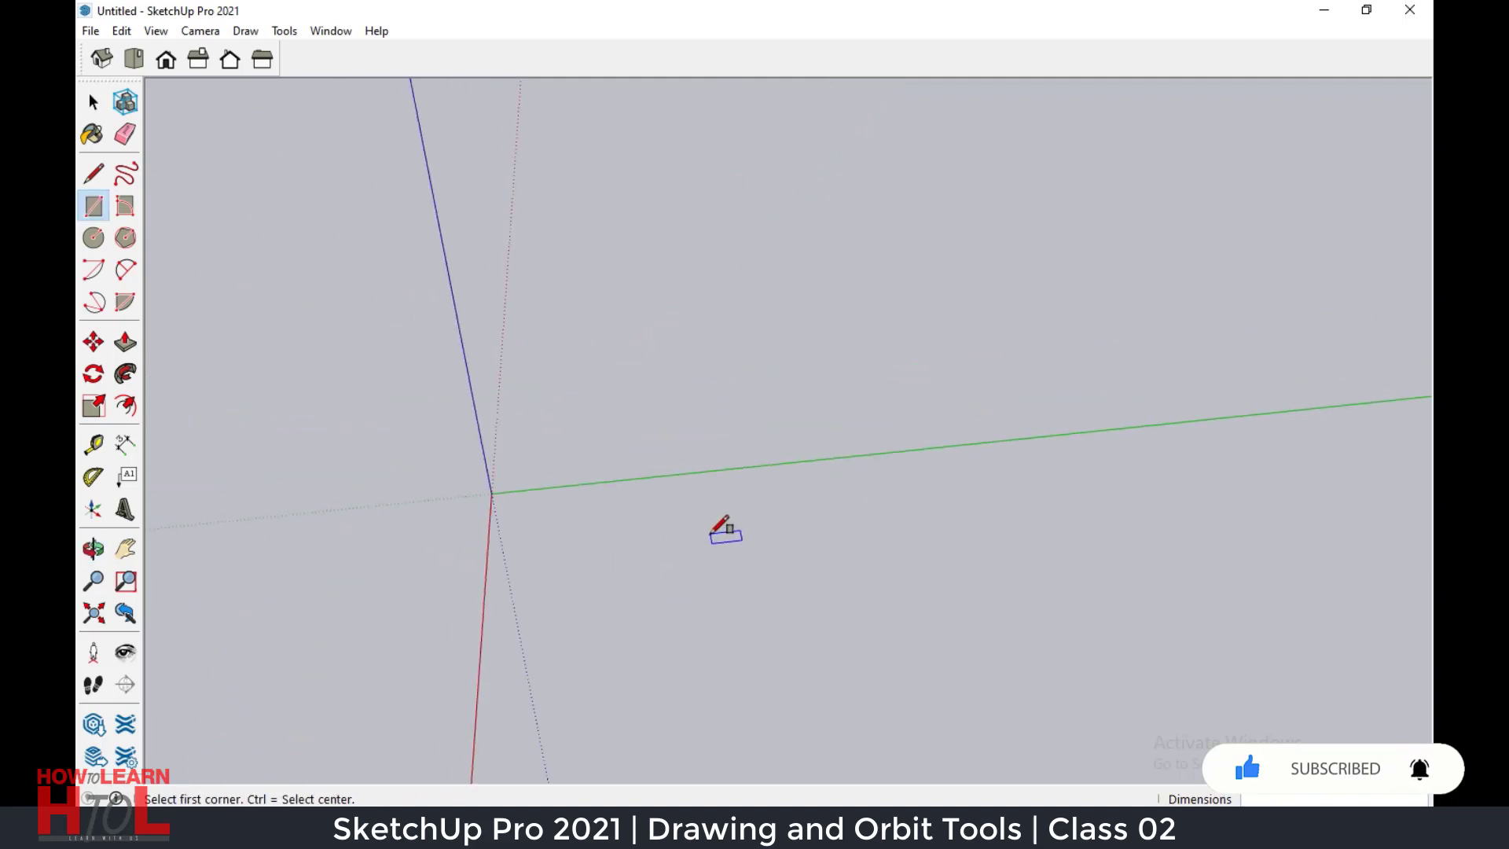
pyautogui.scroll(2, 539, 573)
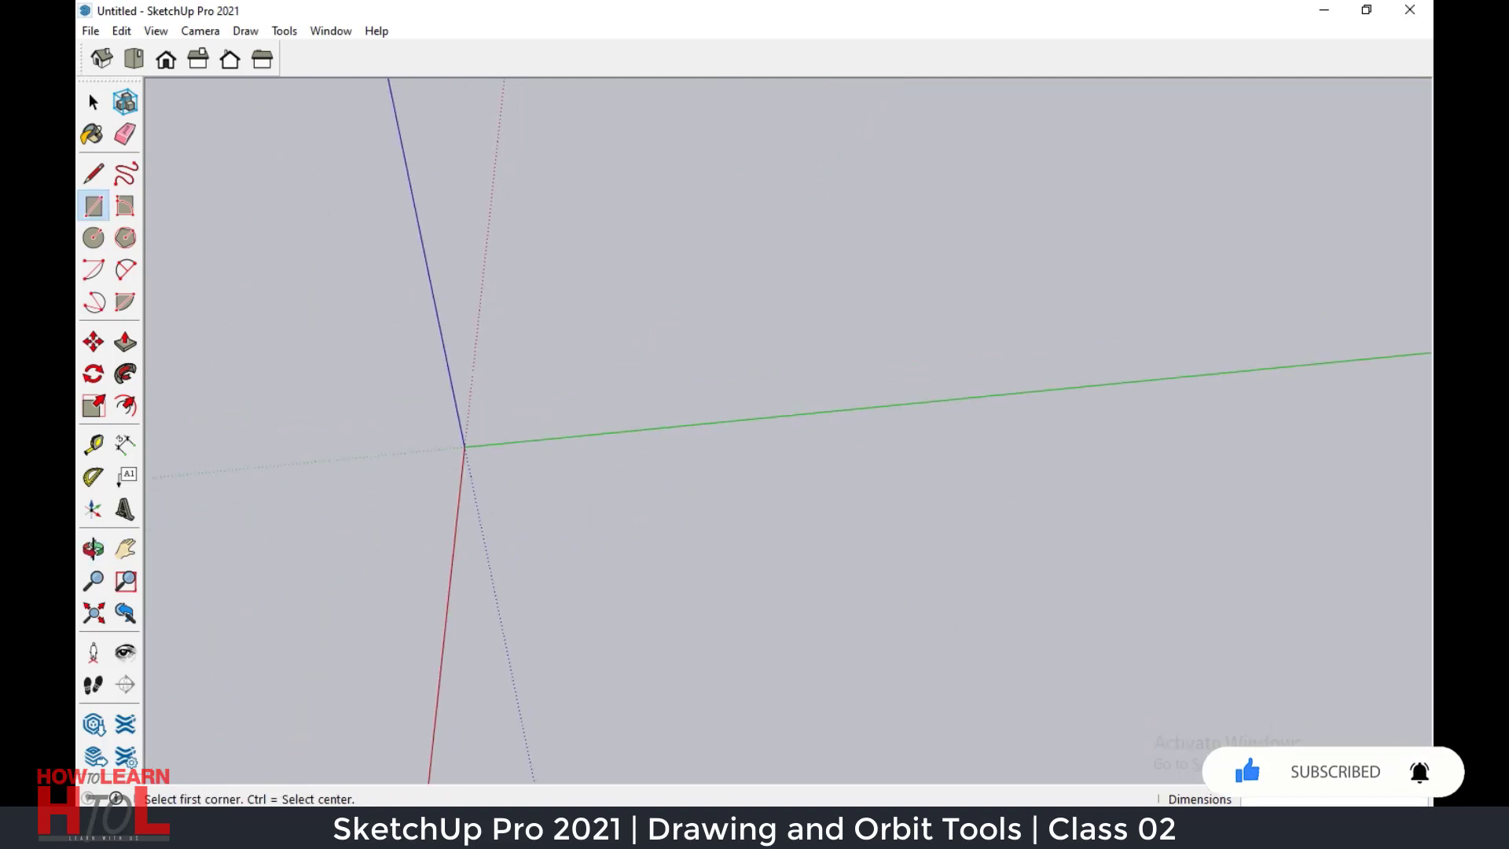
pyautogui.click(463, 446)
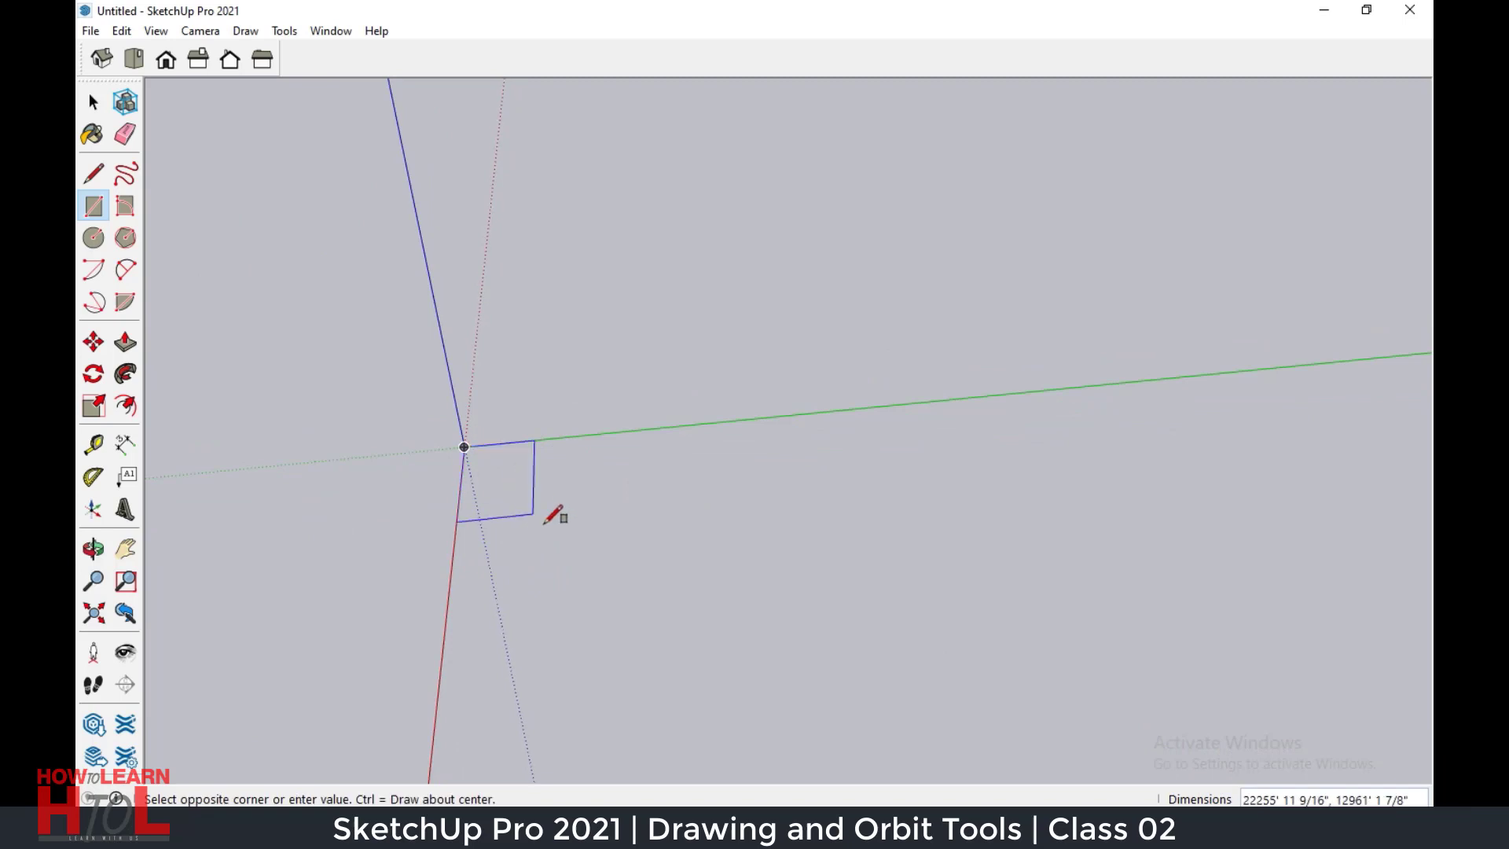
pyautogui.click(783, 647)
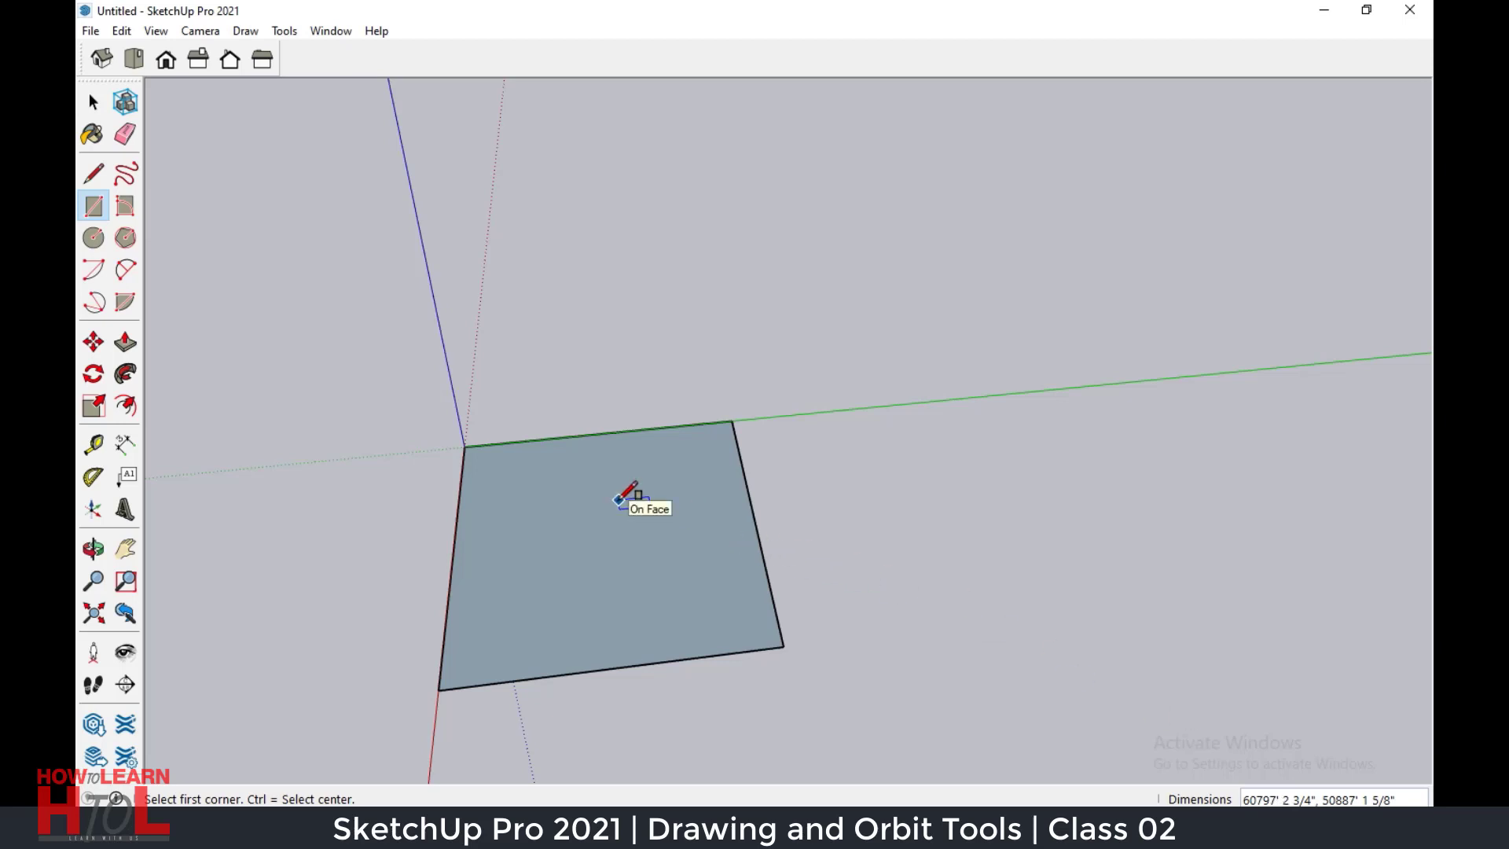
pyautogui.hotkey('ctrl', 'z')
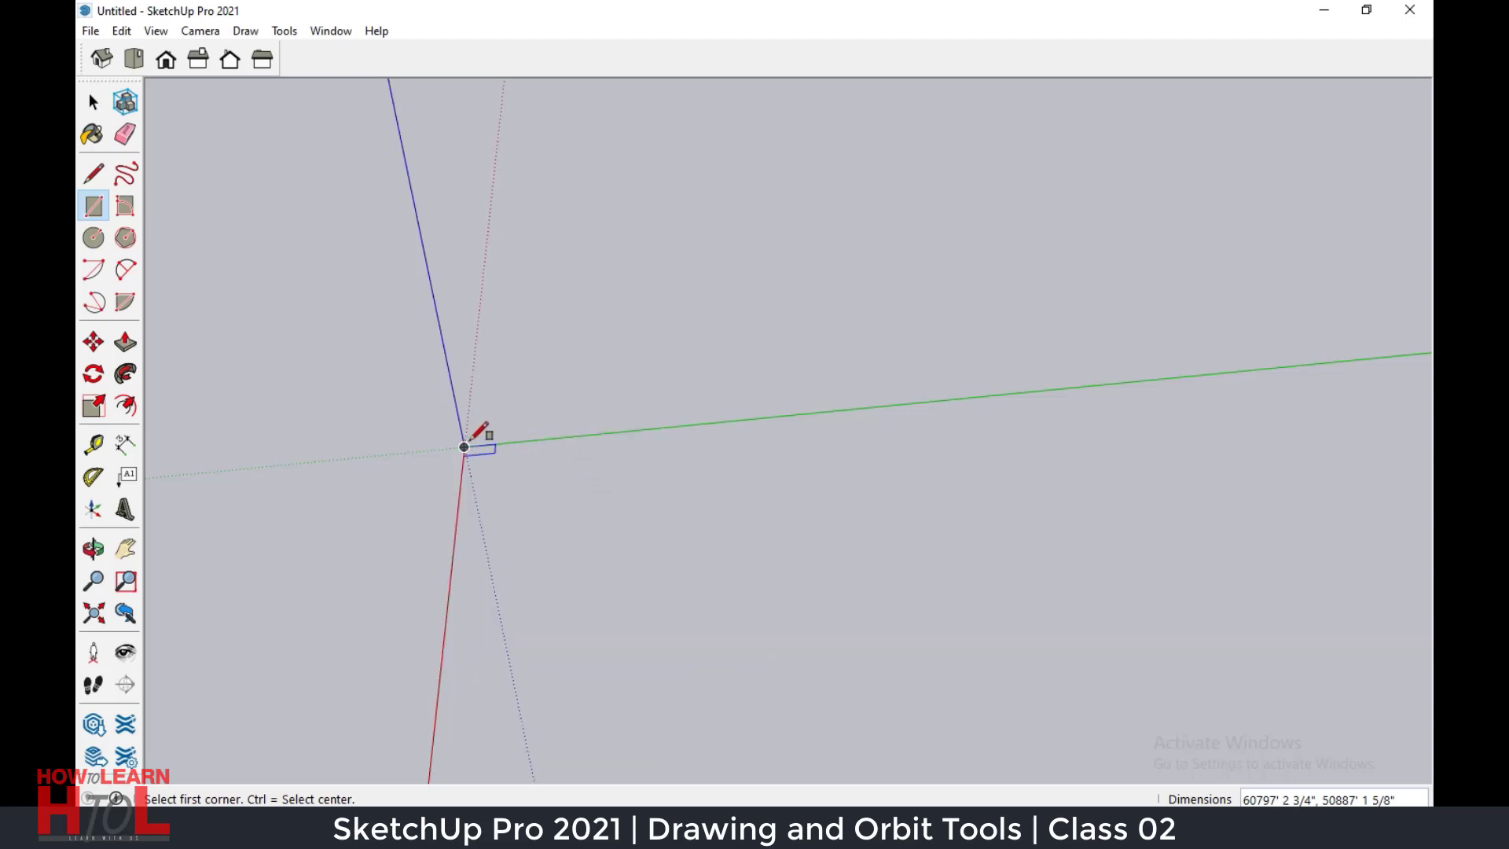
pyautogui.click(464, 447)
pyautogui.click(669, 574)
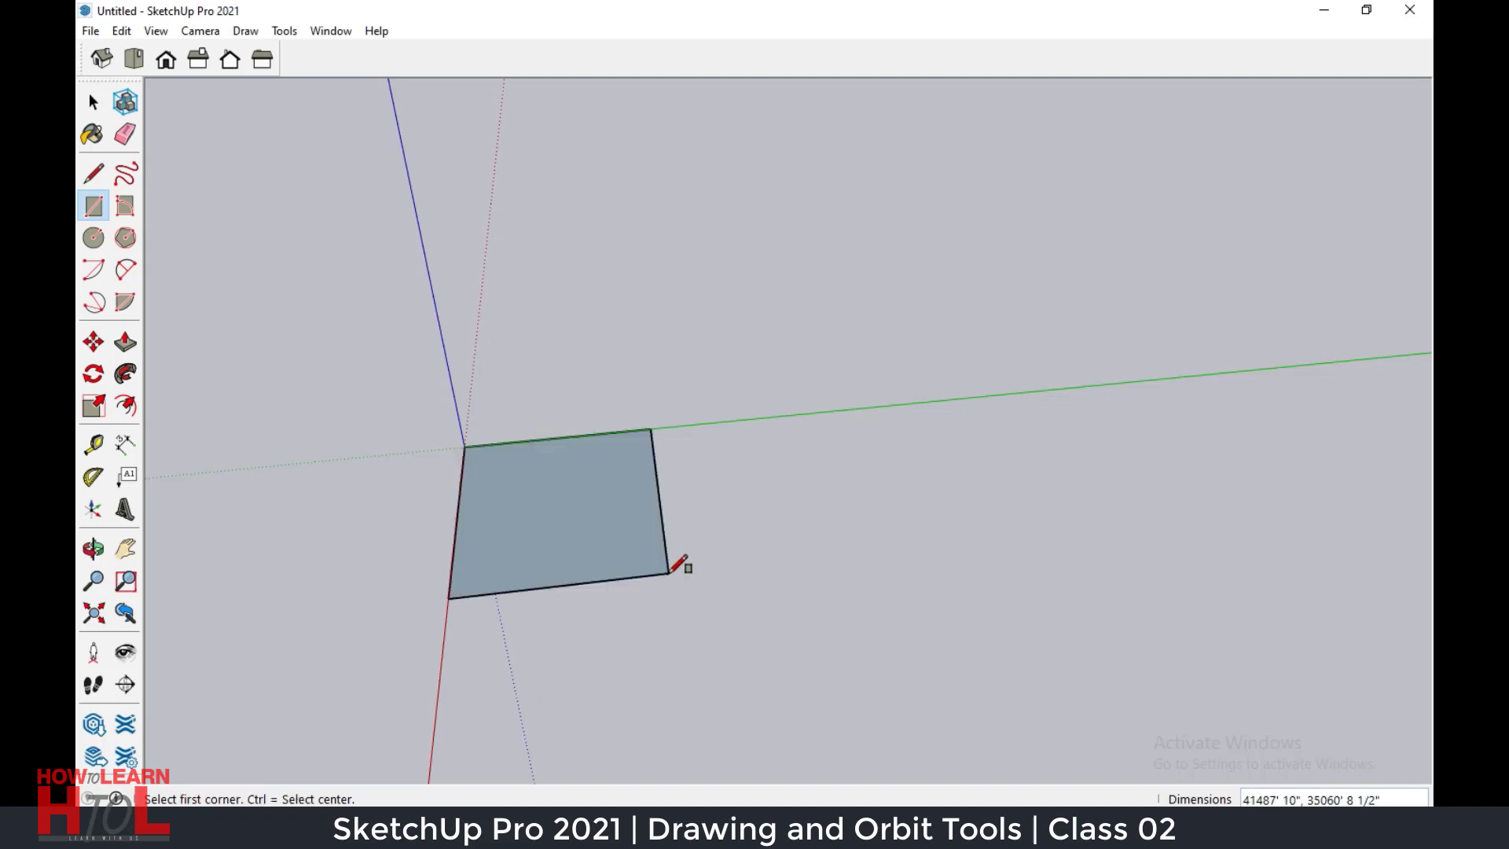
pyautogui.write('10000')
pyautogui.press('Return')
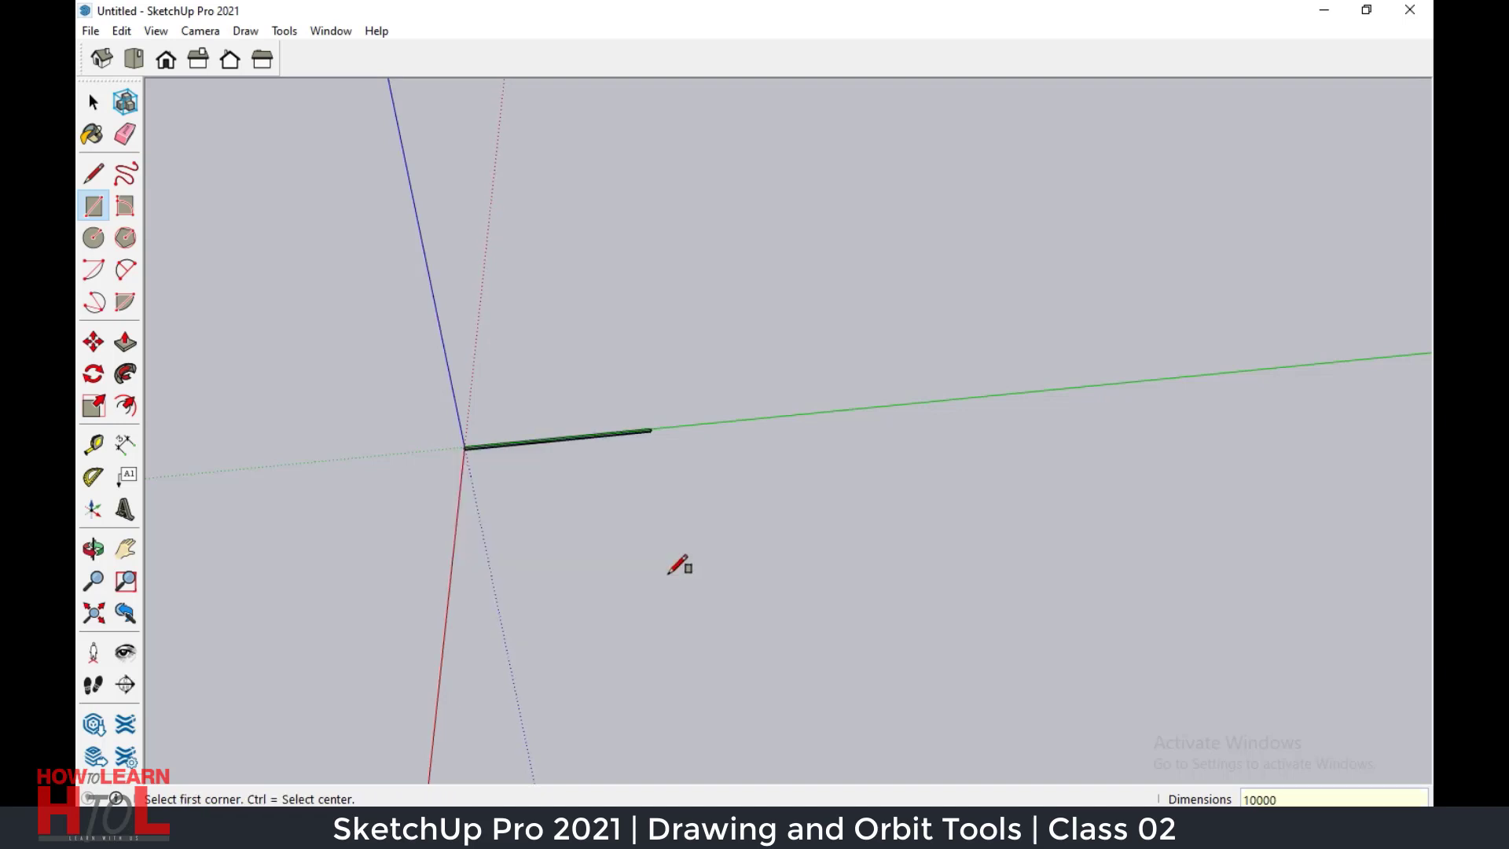
pyautogui.scroll(3, 435, 440)
pyautogui.scroll(2, 431, 459)
pyautogui.scroll(-1, 445, 493)
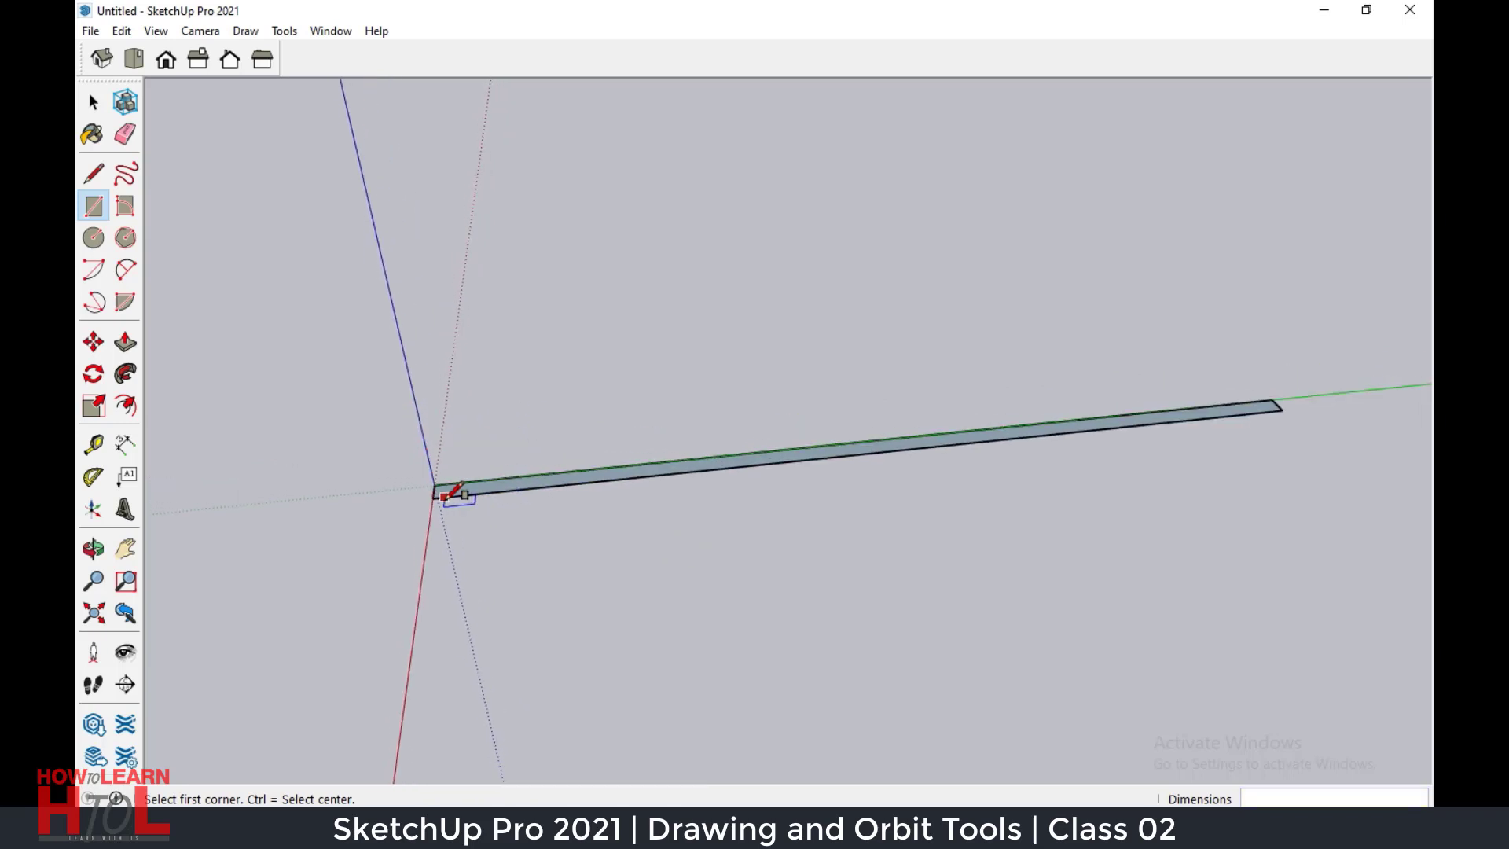
pyautogui.moveTo(445, 494)
pyautogui.mouseDown(button='middle')
pyautogui.moveTo(582, 589)
pyautogui.moveTo(955, 369)
pyautogui.mouseUp(button='middle')
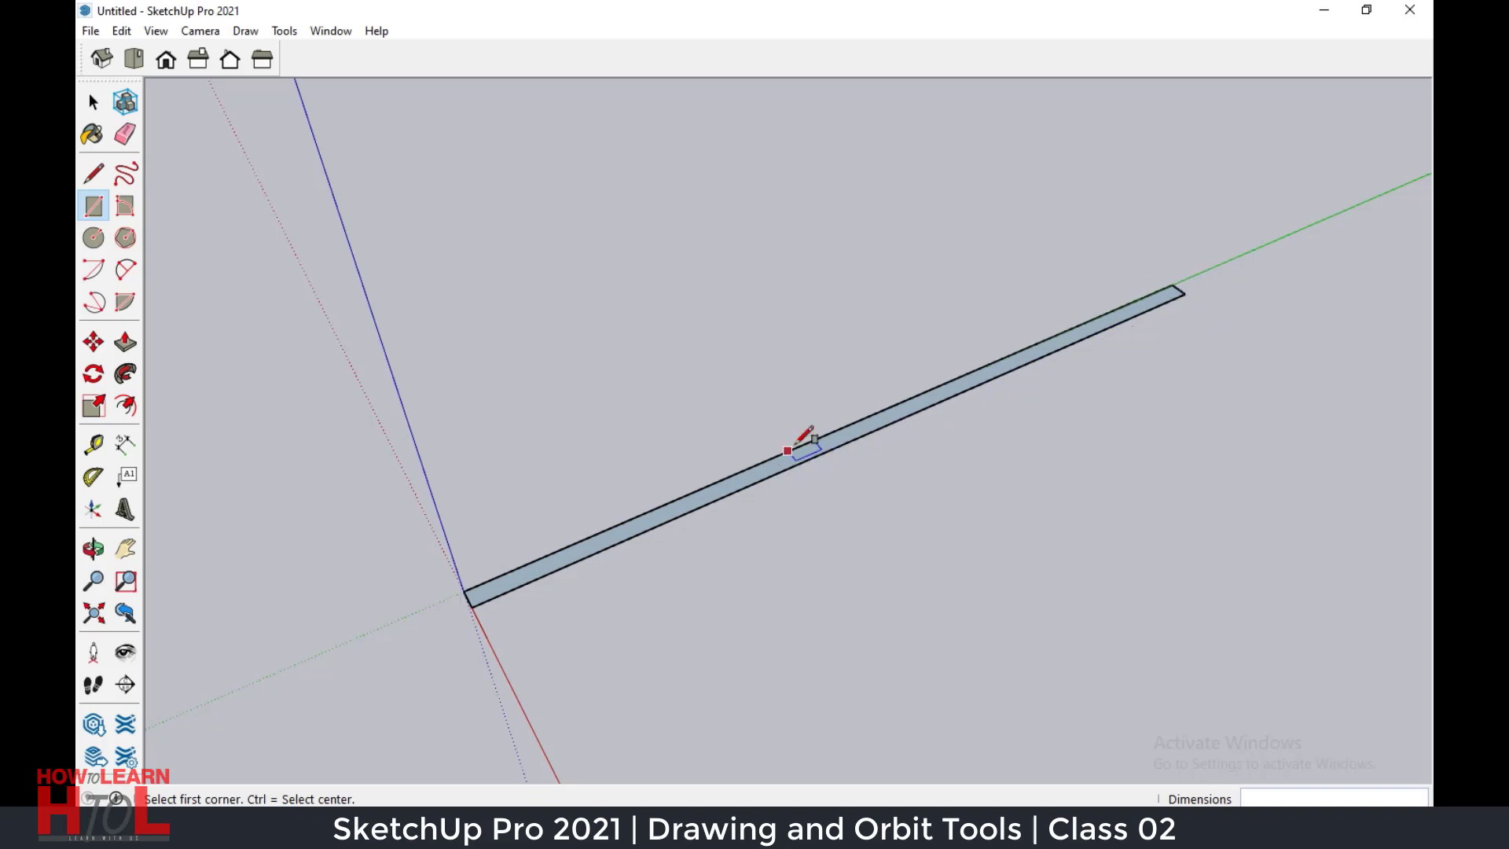
pyautogui.hotkey('ctrl', 'z')
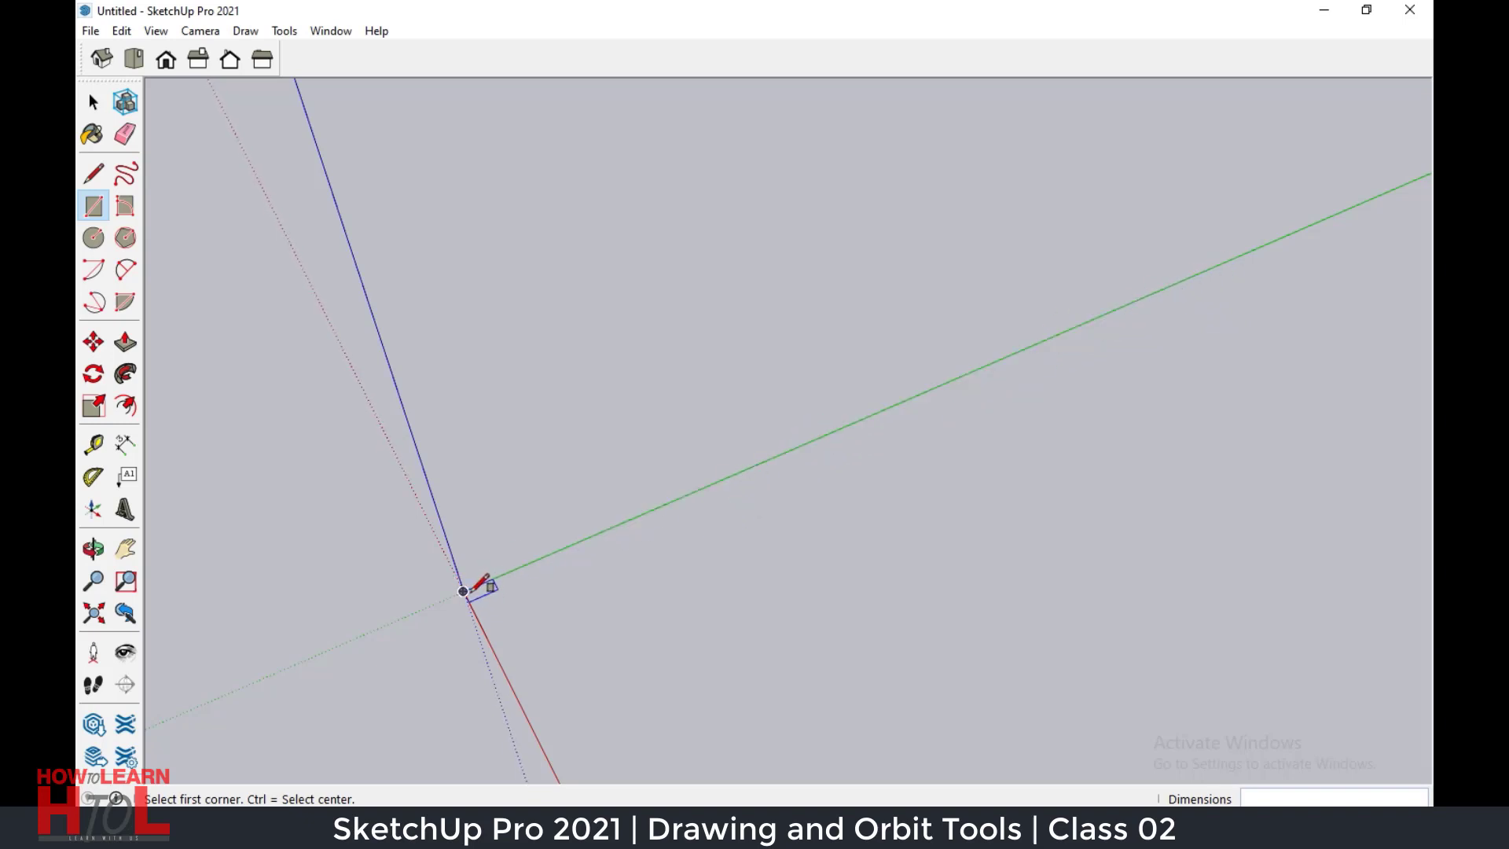
pyautogui.click(464, 590)
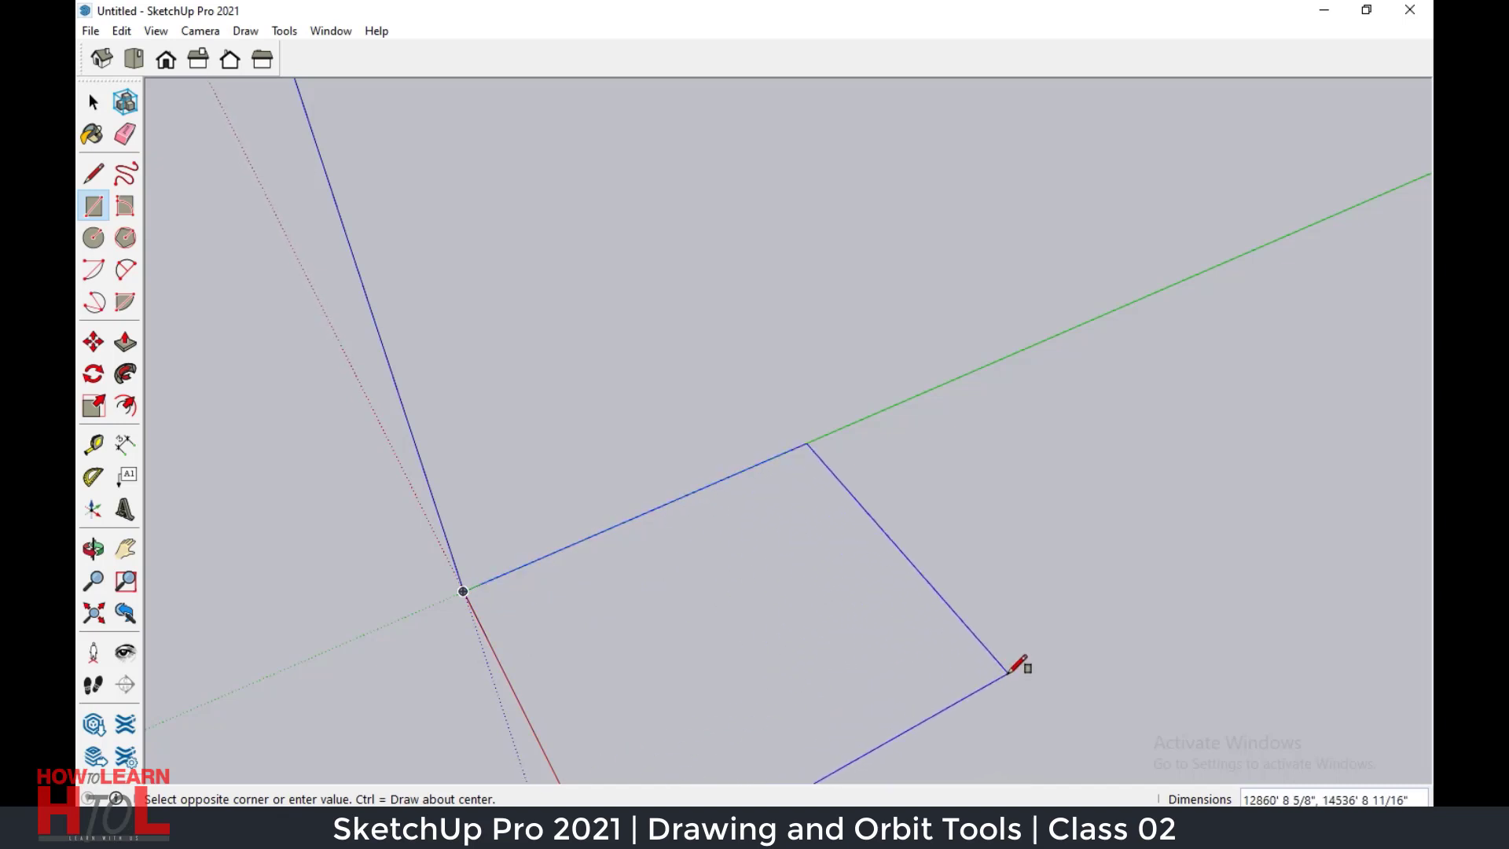
pyautogui.click(1010, 672)
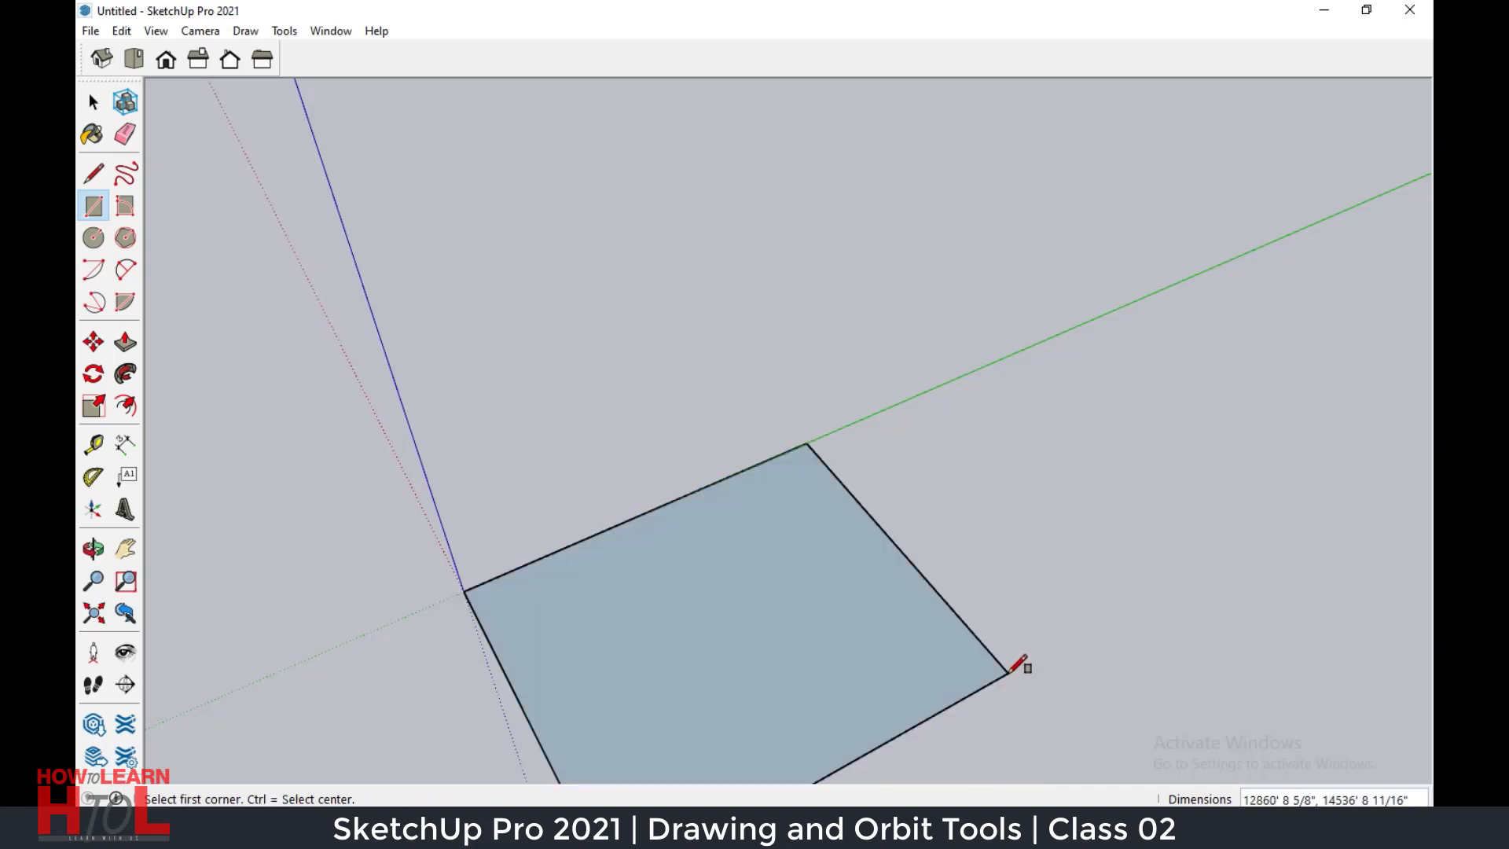
pyautogui.write('10000,100000')
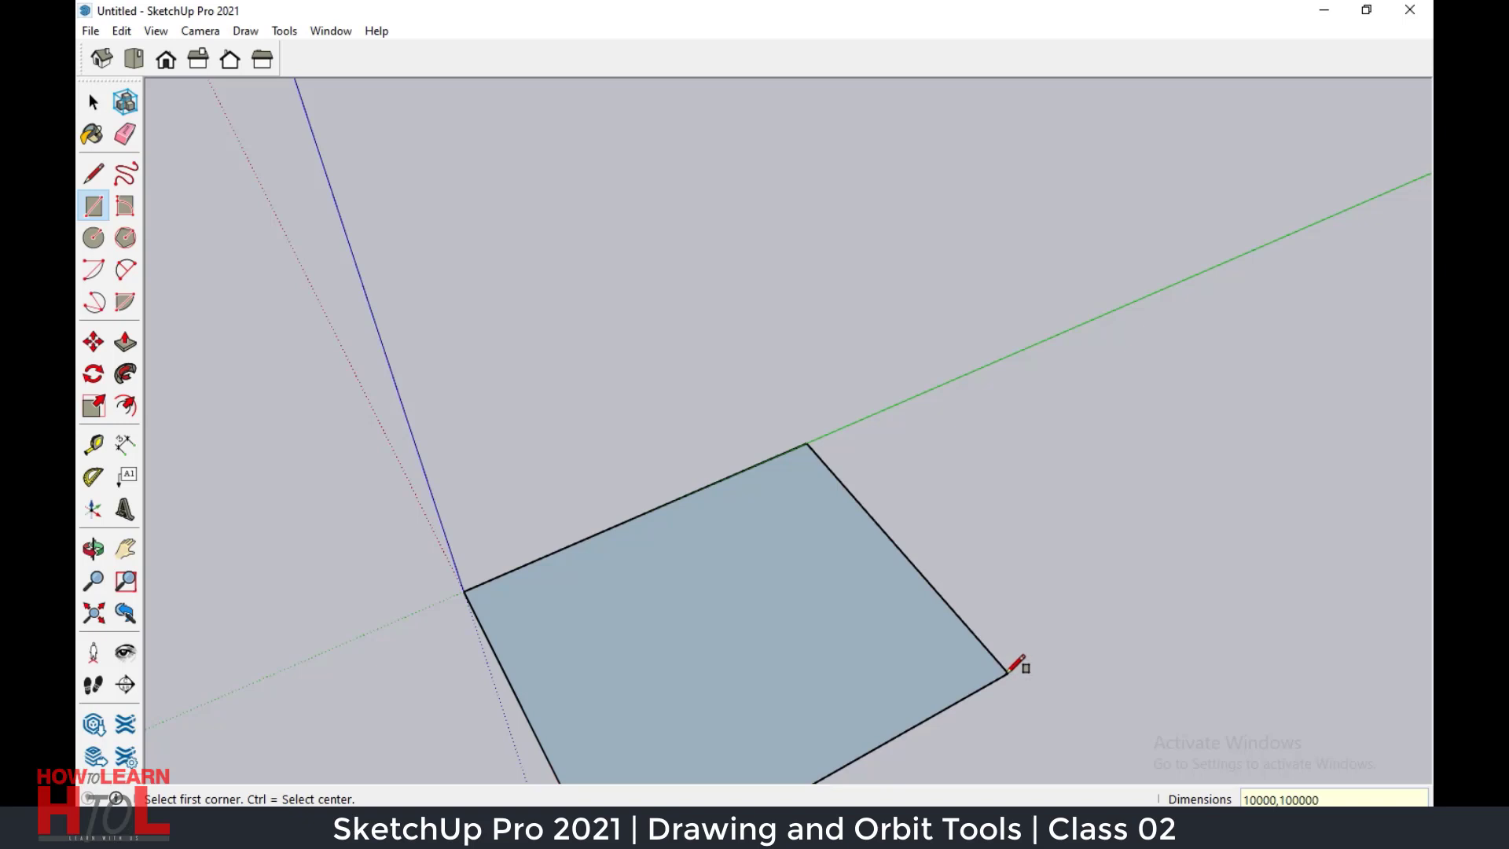
pyautogui.press('Return')
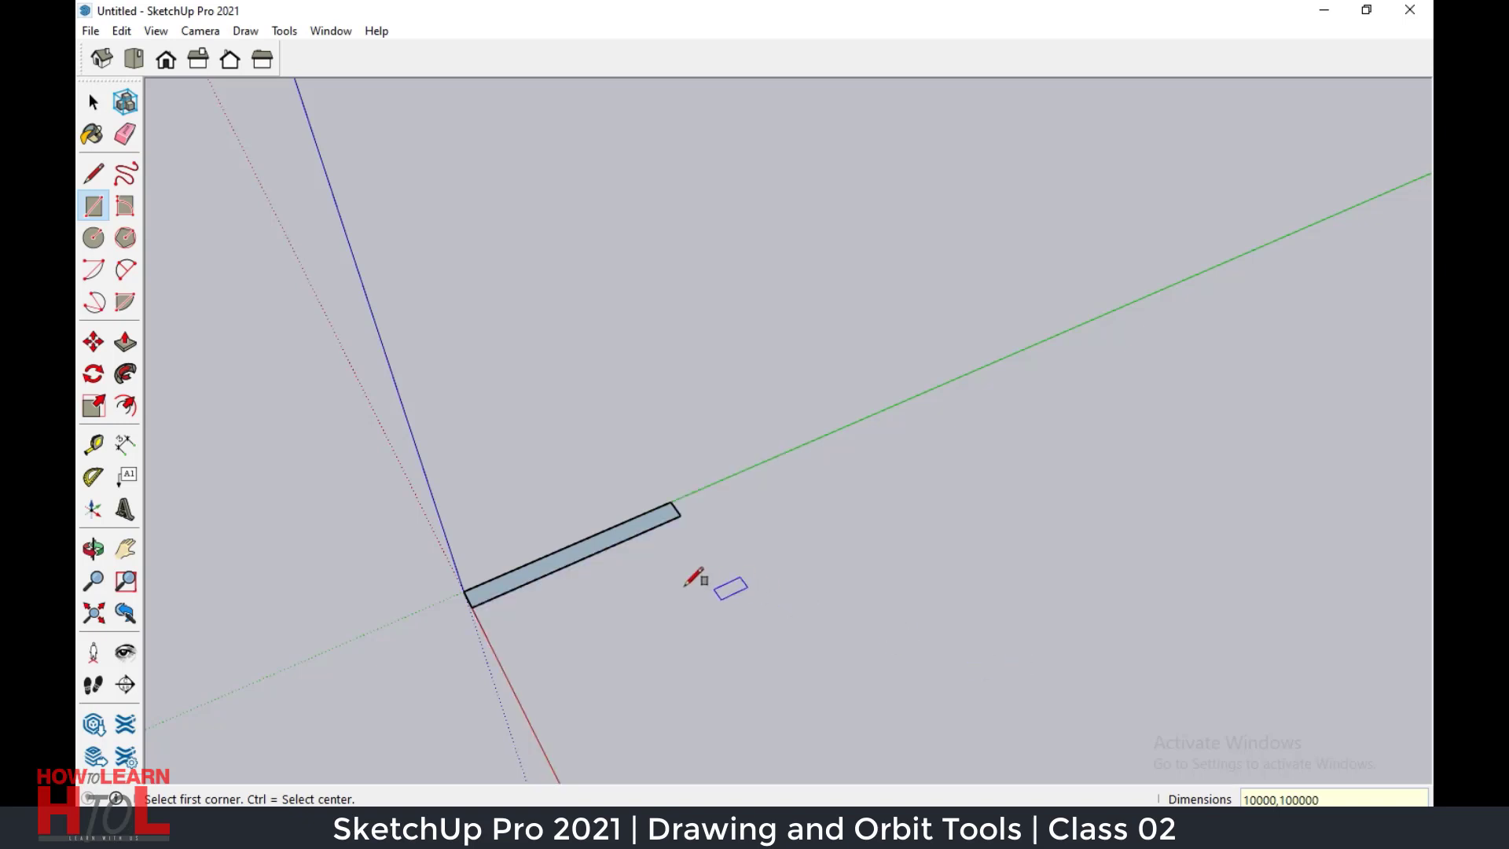
pyautogui.scroll(3, 489, 587)
pyautogui.scroll(3, 489, 581)
pyautogui.moveTo(505, 579)
pyautogui.mouseDown(button='middle')
pyautogui.moveTo(547, 592)
pyautogui.moveTo(734, 579)
pyautogui.mouseUp(button='middle')
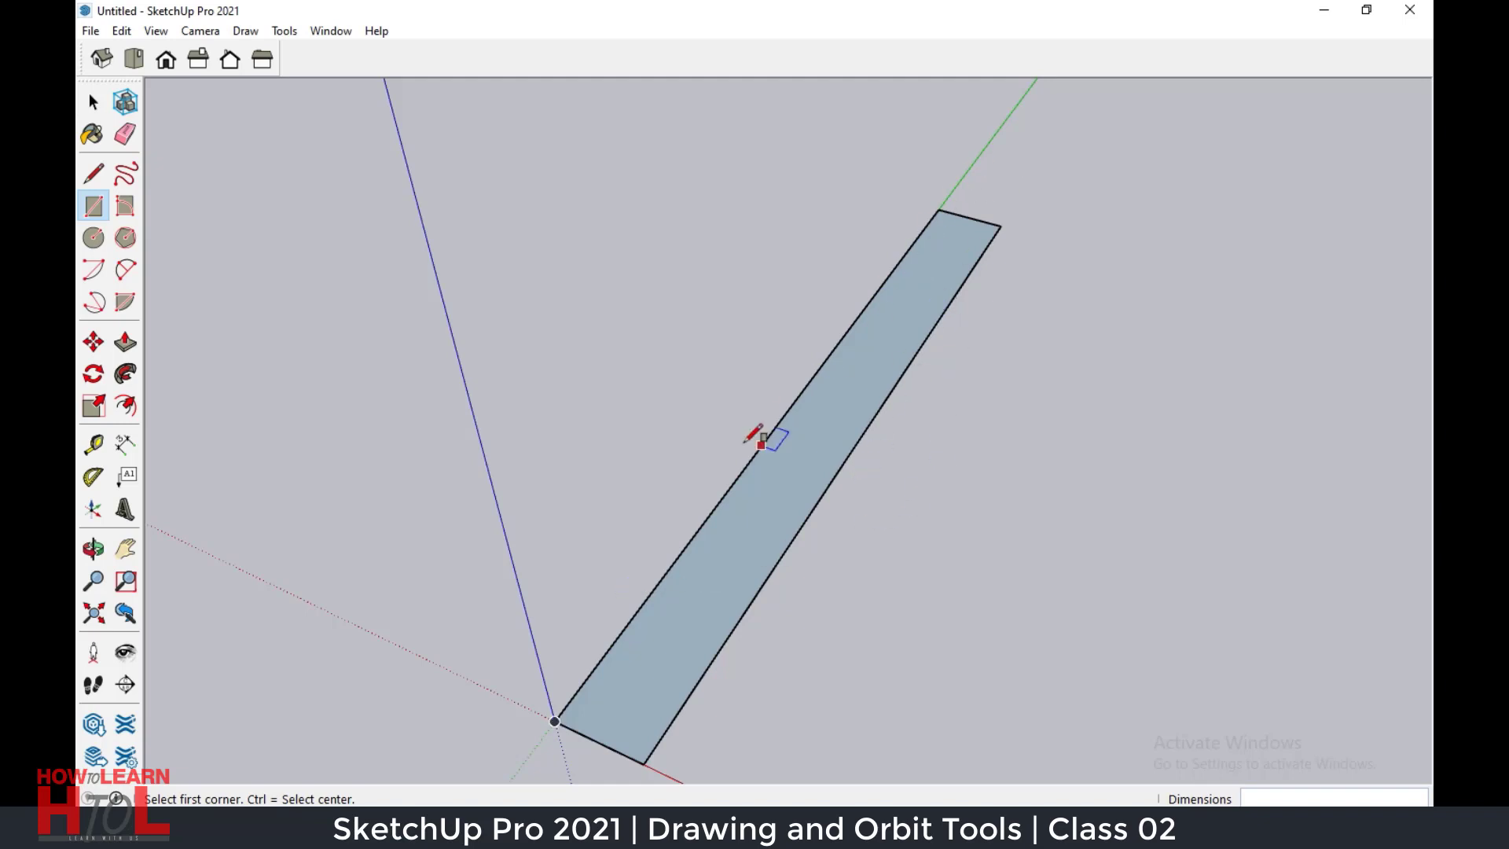
pyautogui.scroll(-2, 565, 498)
pyautogui.moveTo(700, 512)
pyautogui.mouseDown(button='middle')
pyautogui.moveTo(691, 492)
pyautogui.moveTo(552, 525)
pyautogui.moveTo(597, 468)
pyautogui.mouseUp(button='middle')
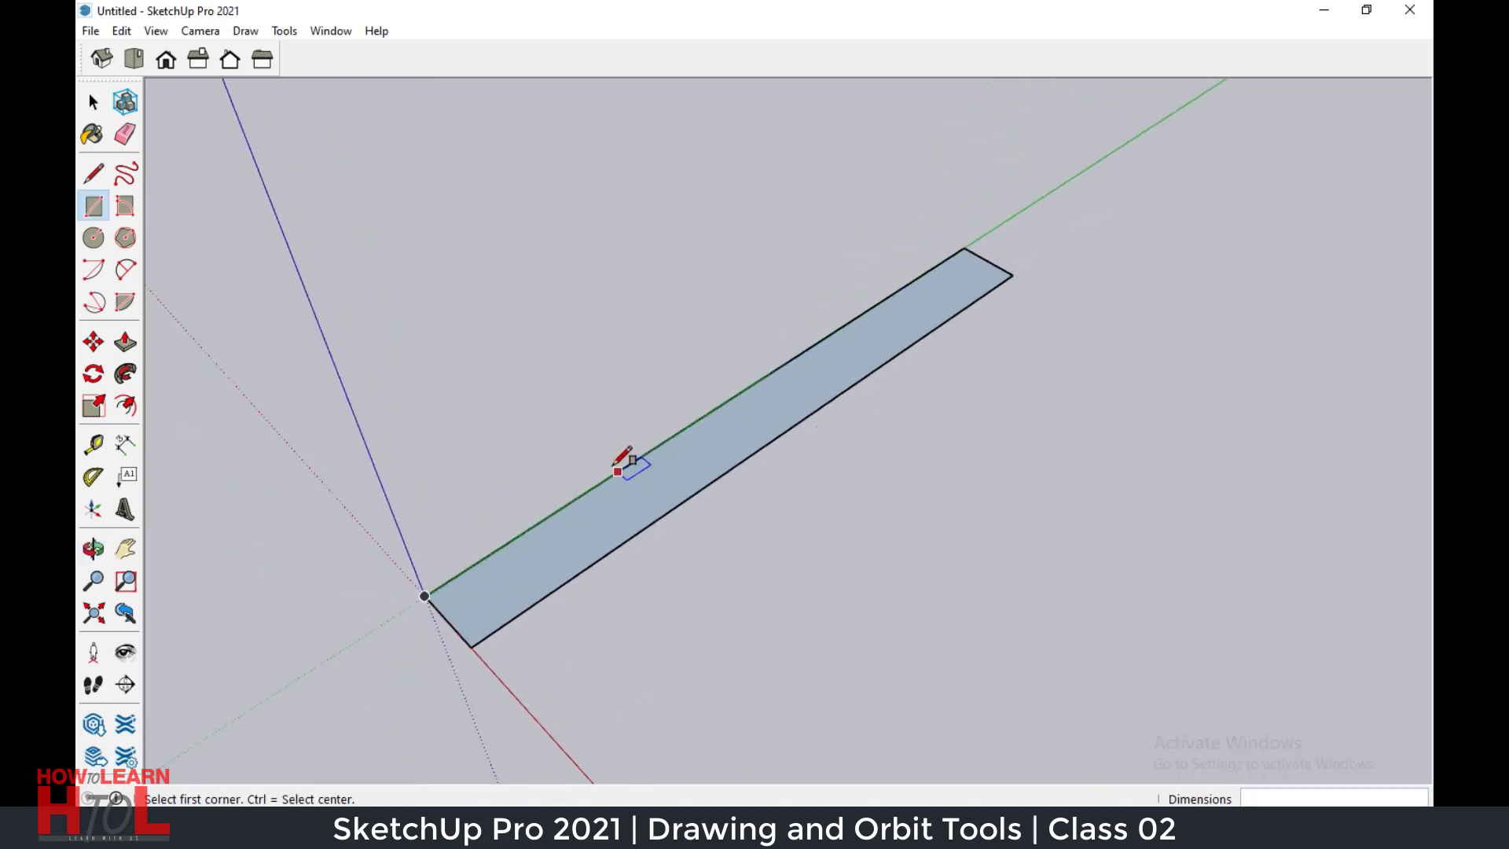
pyautogui.hotkey('ctrl', 'a')
pyautogui.press('Delete')
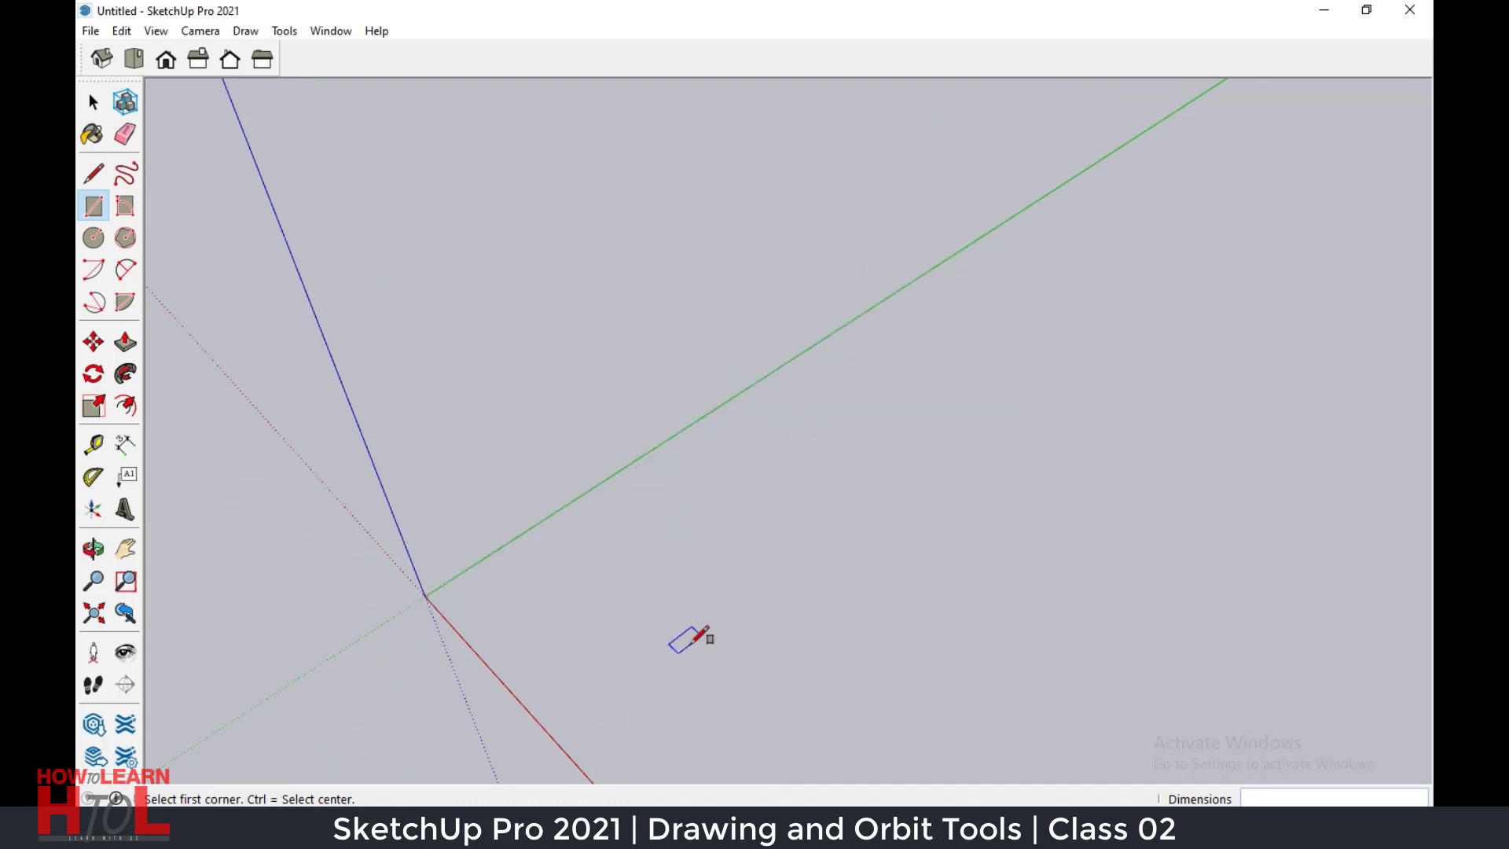
pyautogui.moveTo(691, 633)
pyautogui.mouseDown(button='middle')
pyautogui.moveTo(594, 511)
pyautogui.moveTo(887, 542)
pyautogui.moveTo(1111, 479)
pyautogui.moveTo(550, 481)
pyautogui.mouseUp(button='middle')
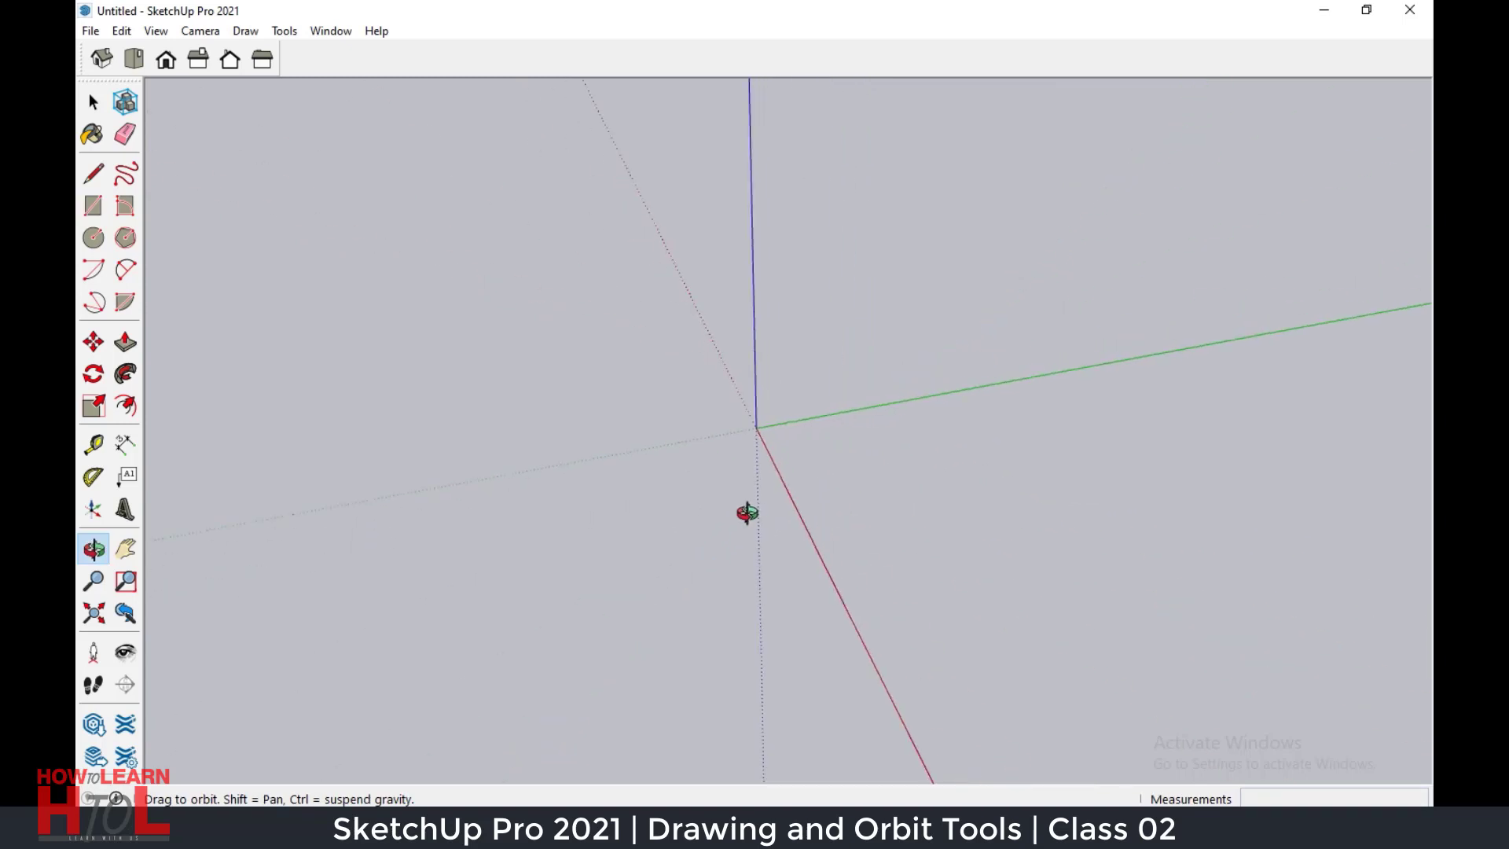
pyautogui.click(691, 402)
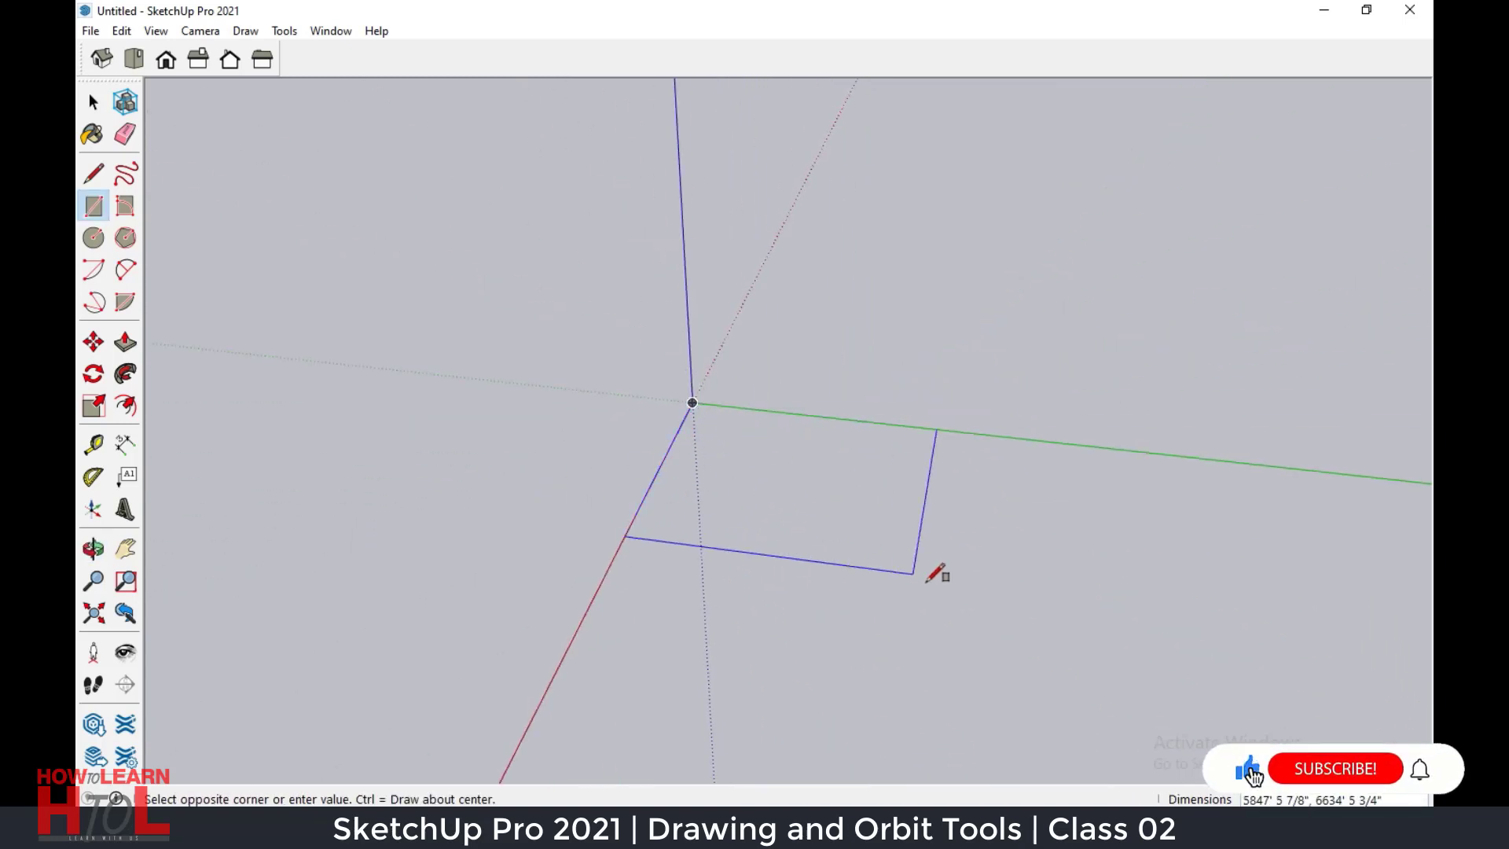
pyautogui.click(1020, 637)
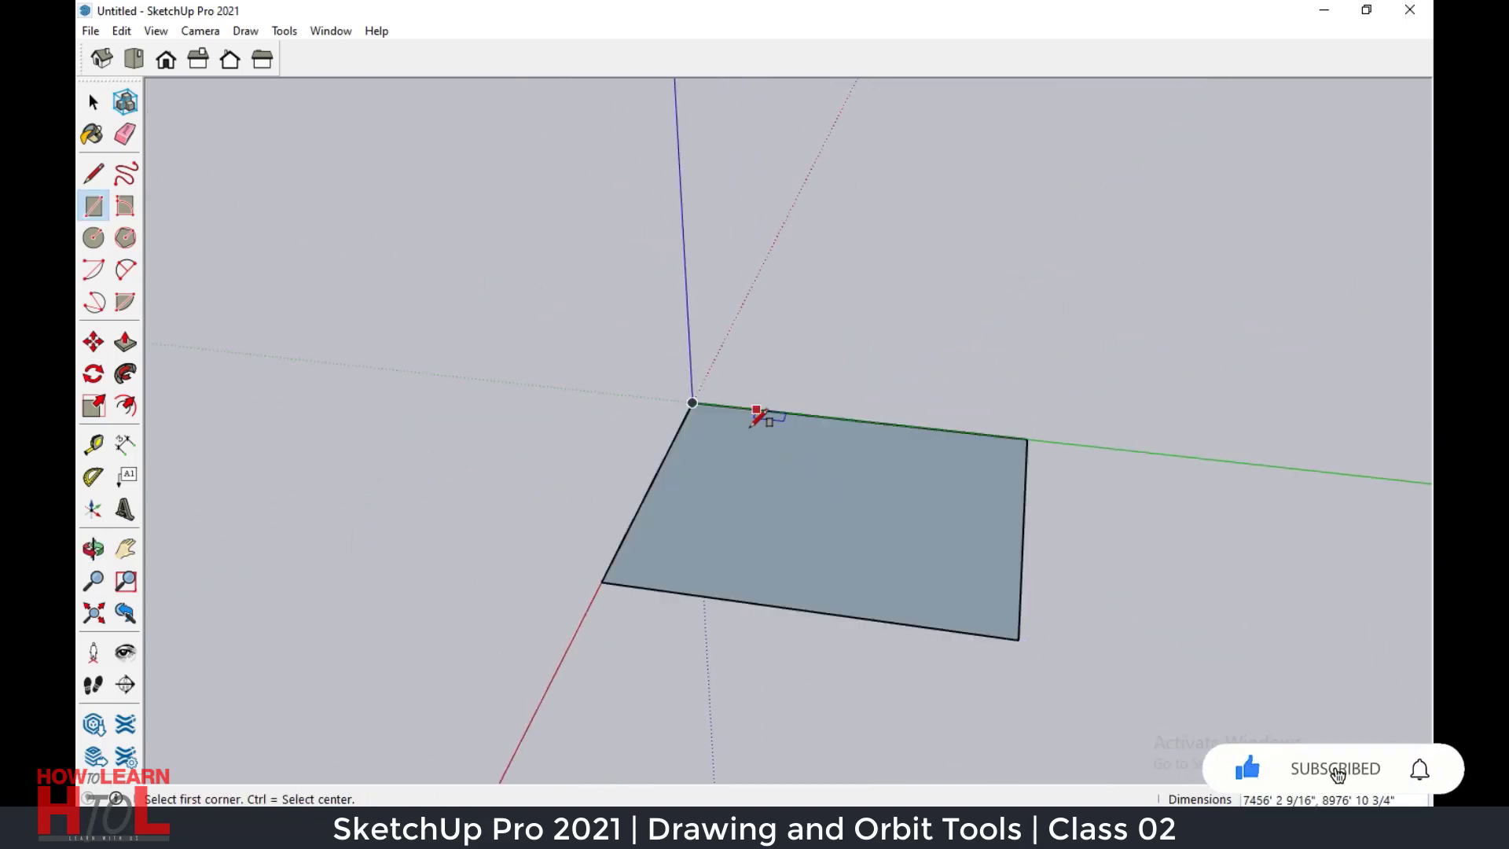
pyautogui.click(692, 402)
pyautogui.press('Escape')
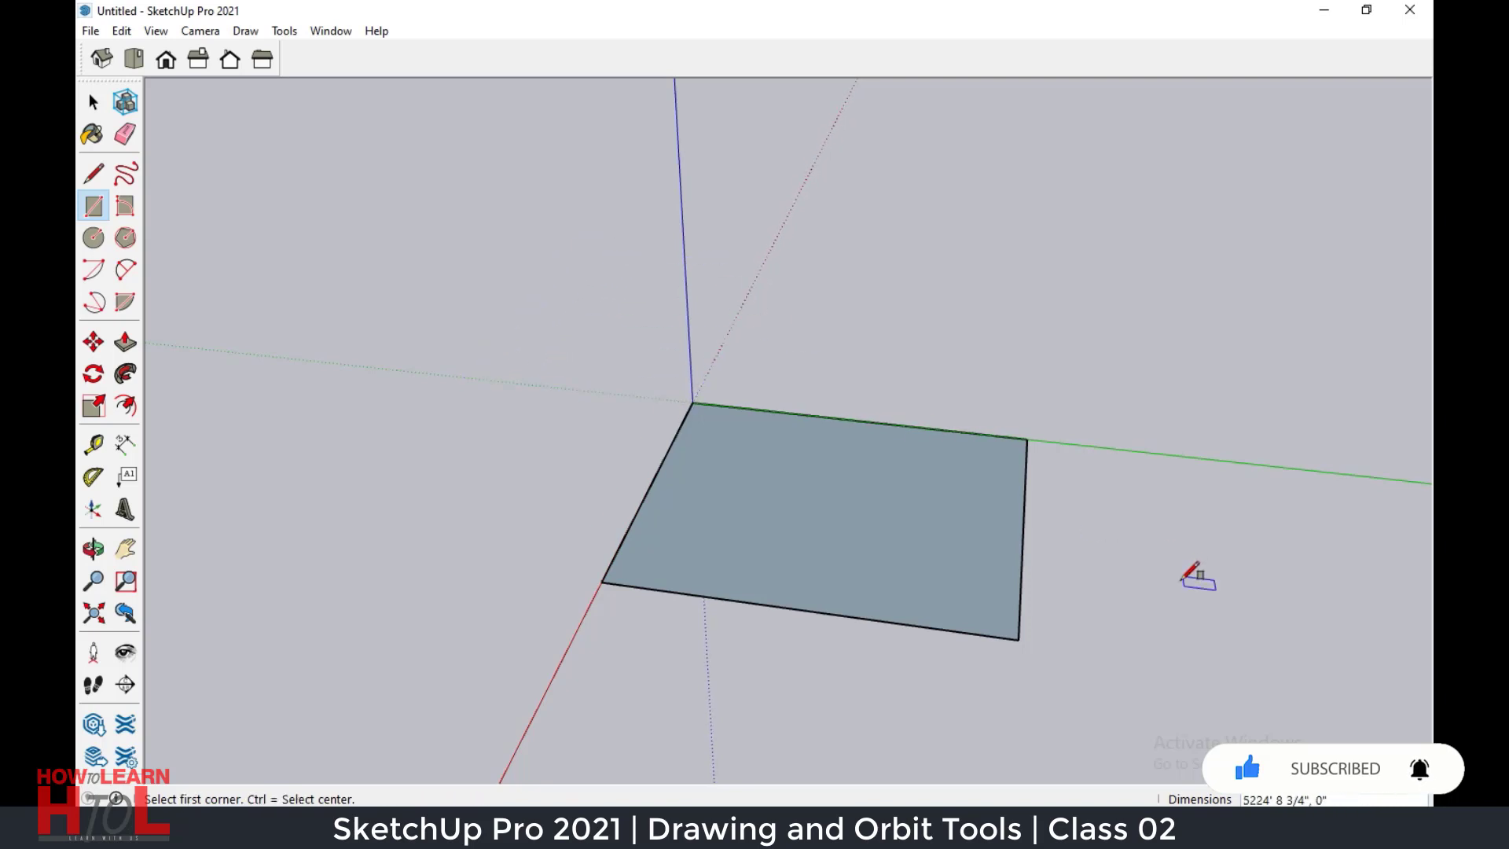
pyautogui.moveTo(1195, 573)
pyautogui.mouseDown(button='middle')
pyautogui.moveTo(610, 573)
pyautogui.moveTo(887, 391)
pyautogui.mouseUp(button='middle')
pyautogui.click(860, 424)
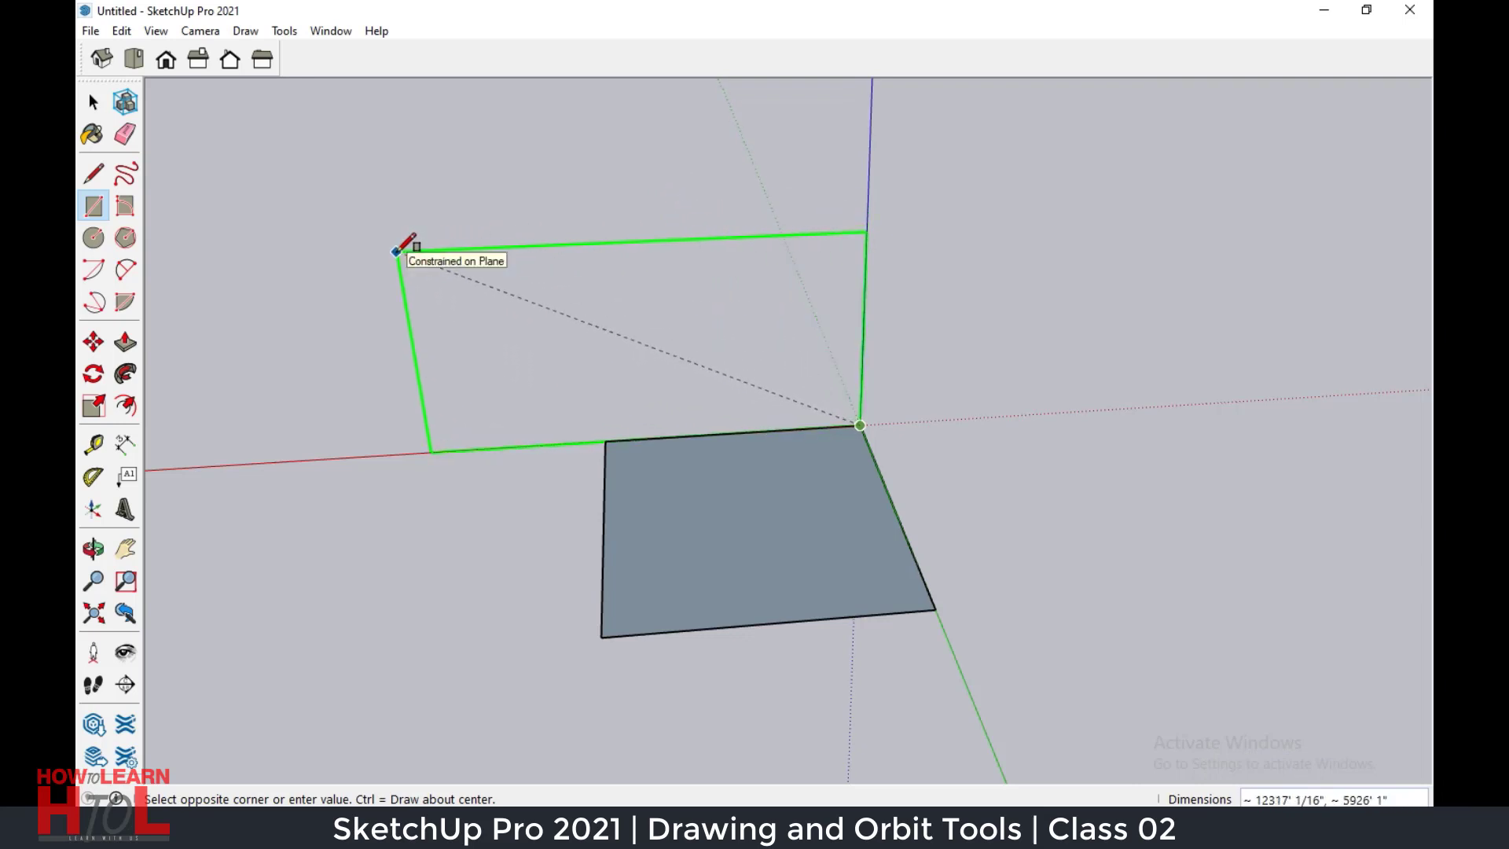
pyautogui.click(397, 252)
pyautogui.moveTo(438, 462)
pyautogui.mouseDown(button='middle')
pyautogui.moveTo(801, 452)
pyautogui.moveTo(718, 196)
pyautogui.mouseUp(button='middle')
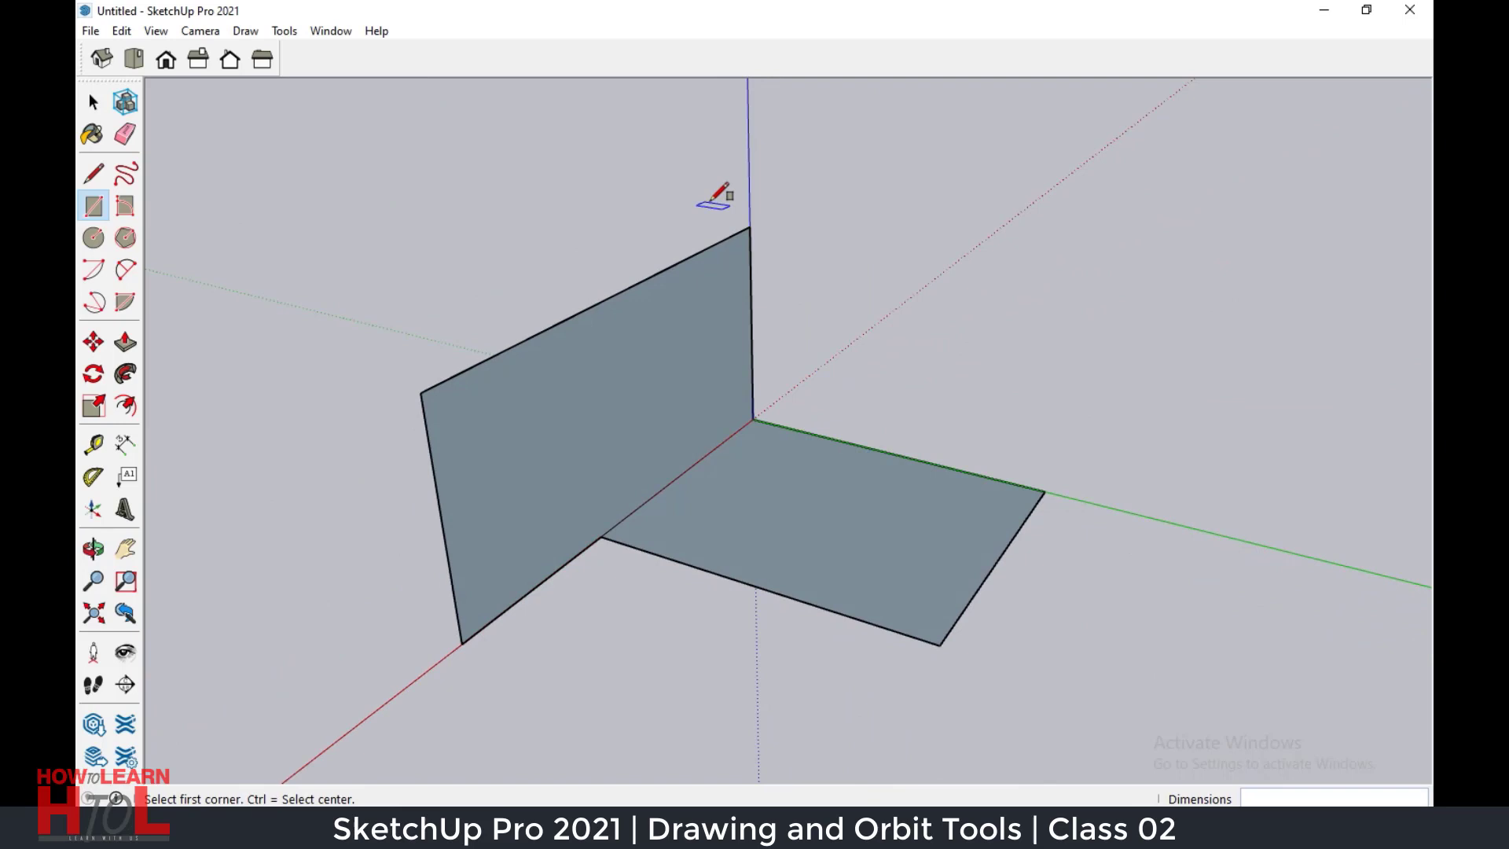
pyautogui.click(749, 226)
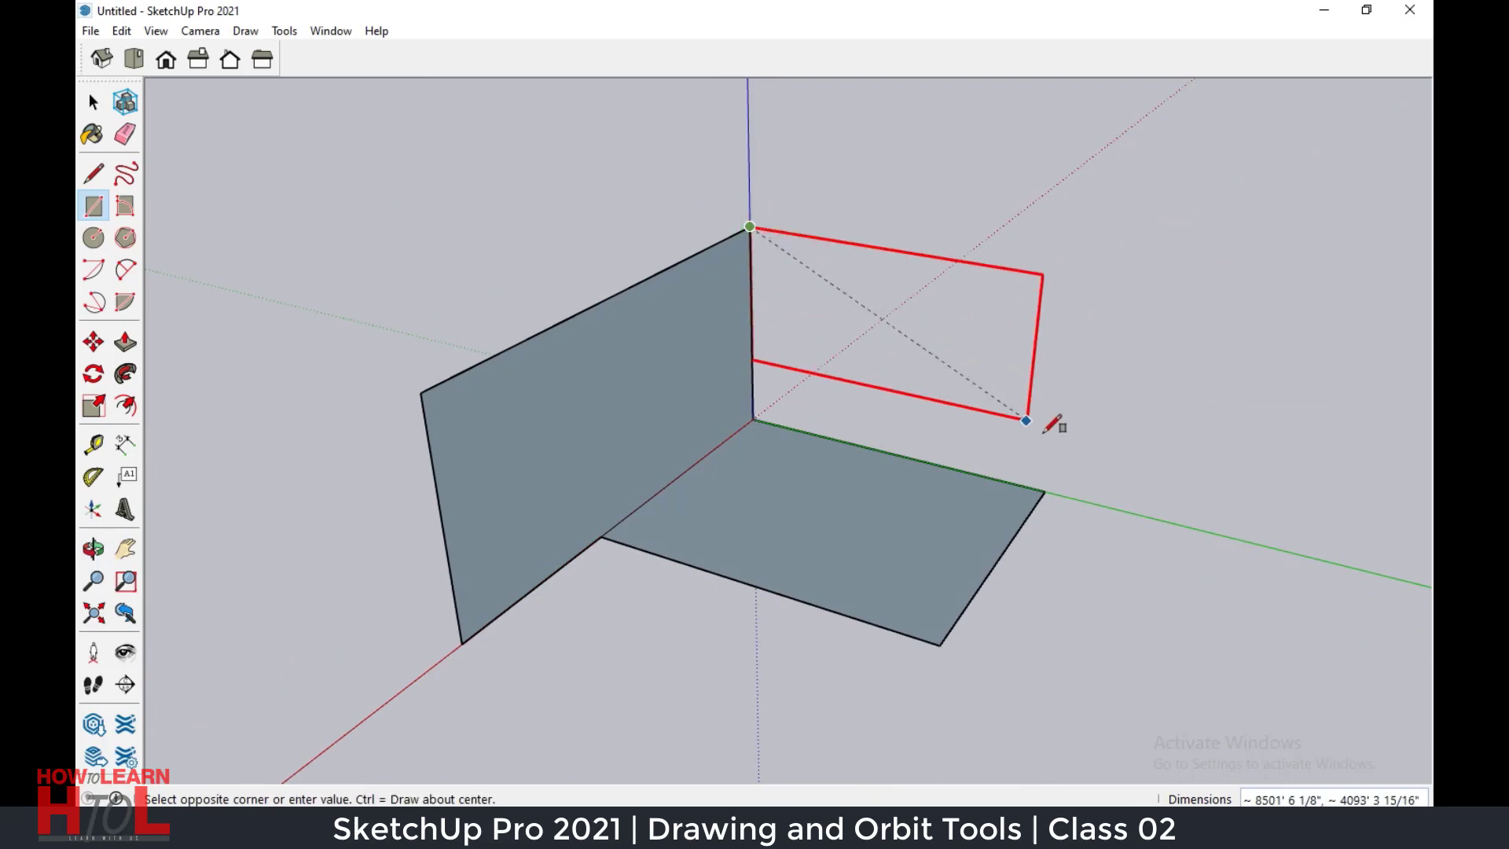
pyautogui.click(1144, 515)
pyautogui.moveTo(1129, 572)
pyautogui.mouseDown(button='middle')
pyautogui.moveTo(1132, 599)
pyautogui.moveTo(1020, 587)
pyautogui.mouseUp(button='middle')
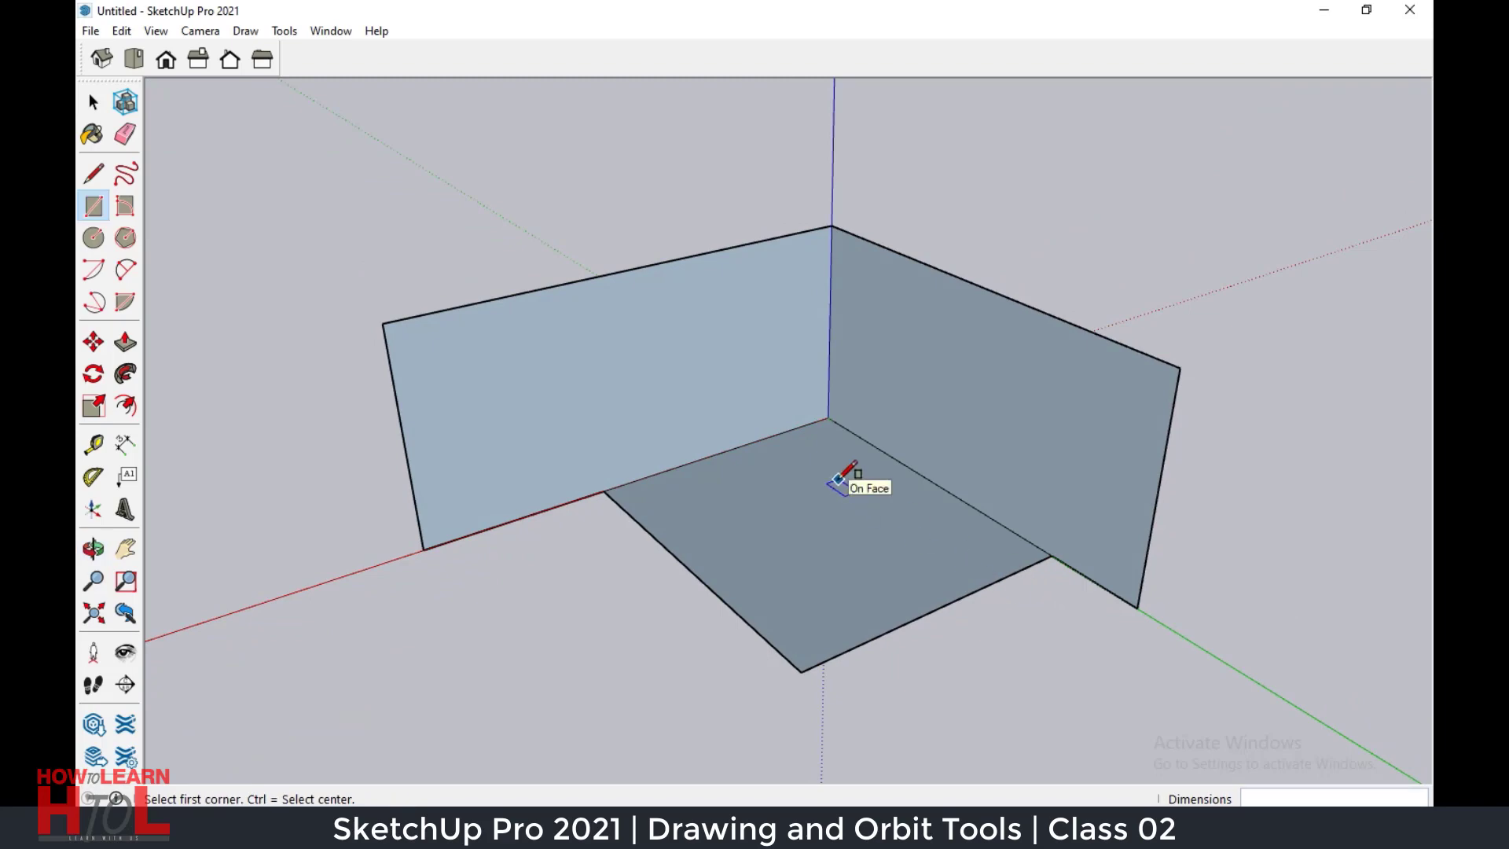
pyautogui.hotkey('ctrl', 'a')
pyautogui.press('Delete')
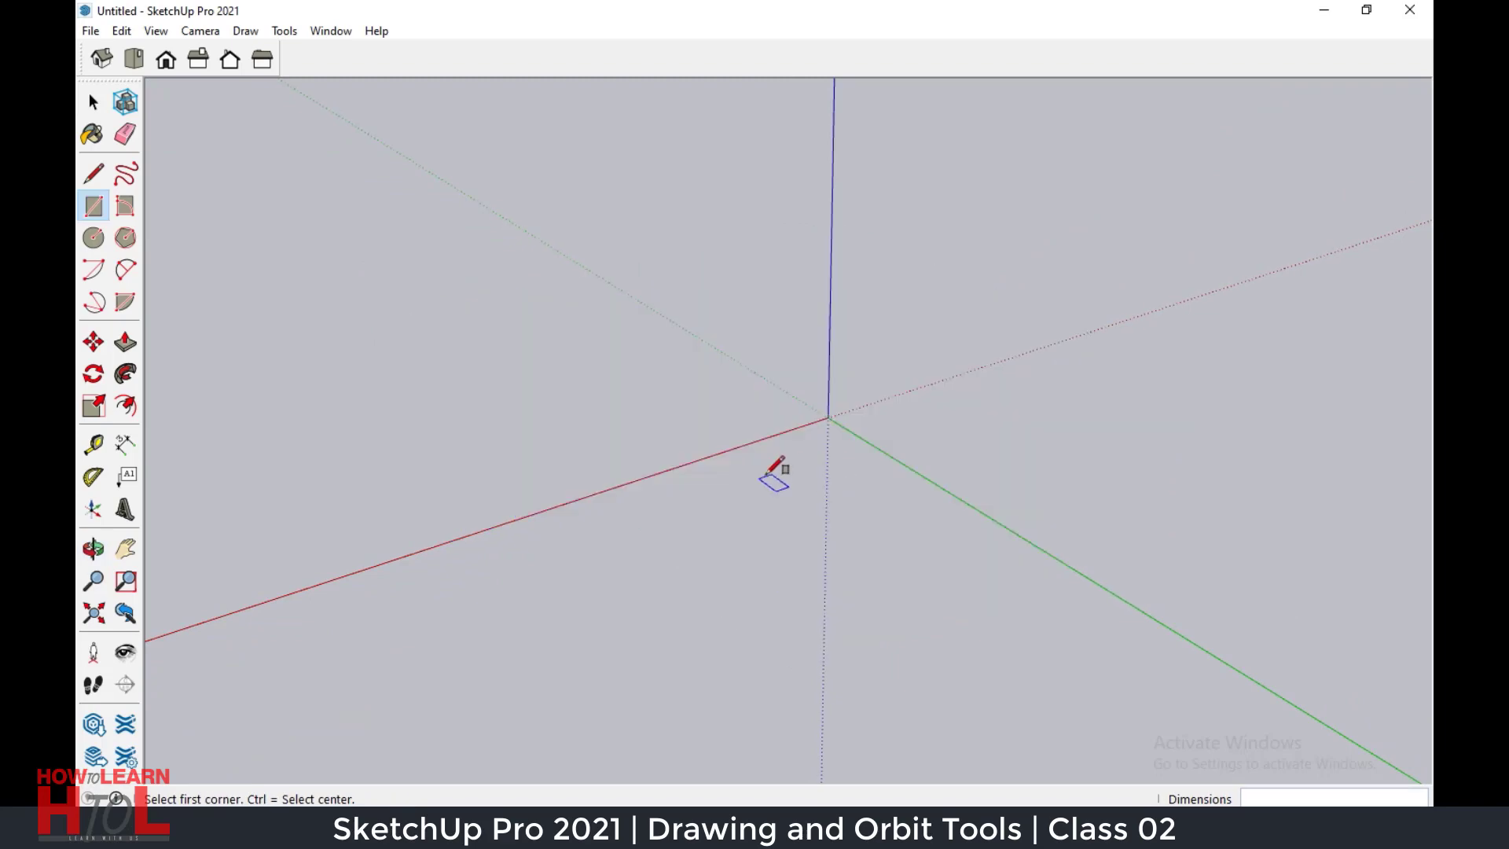
# Draw a rotated rectangle from the origin along the red axis as an upright wall.
pyautogui.click(124, 207)
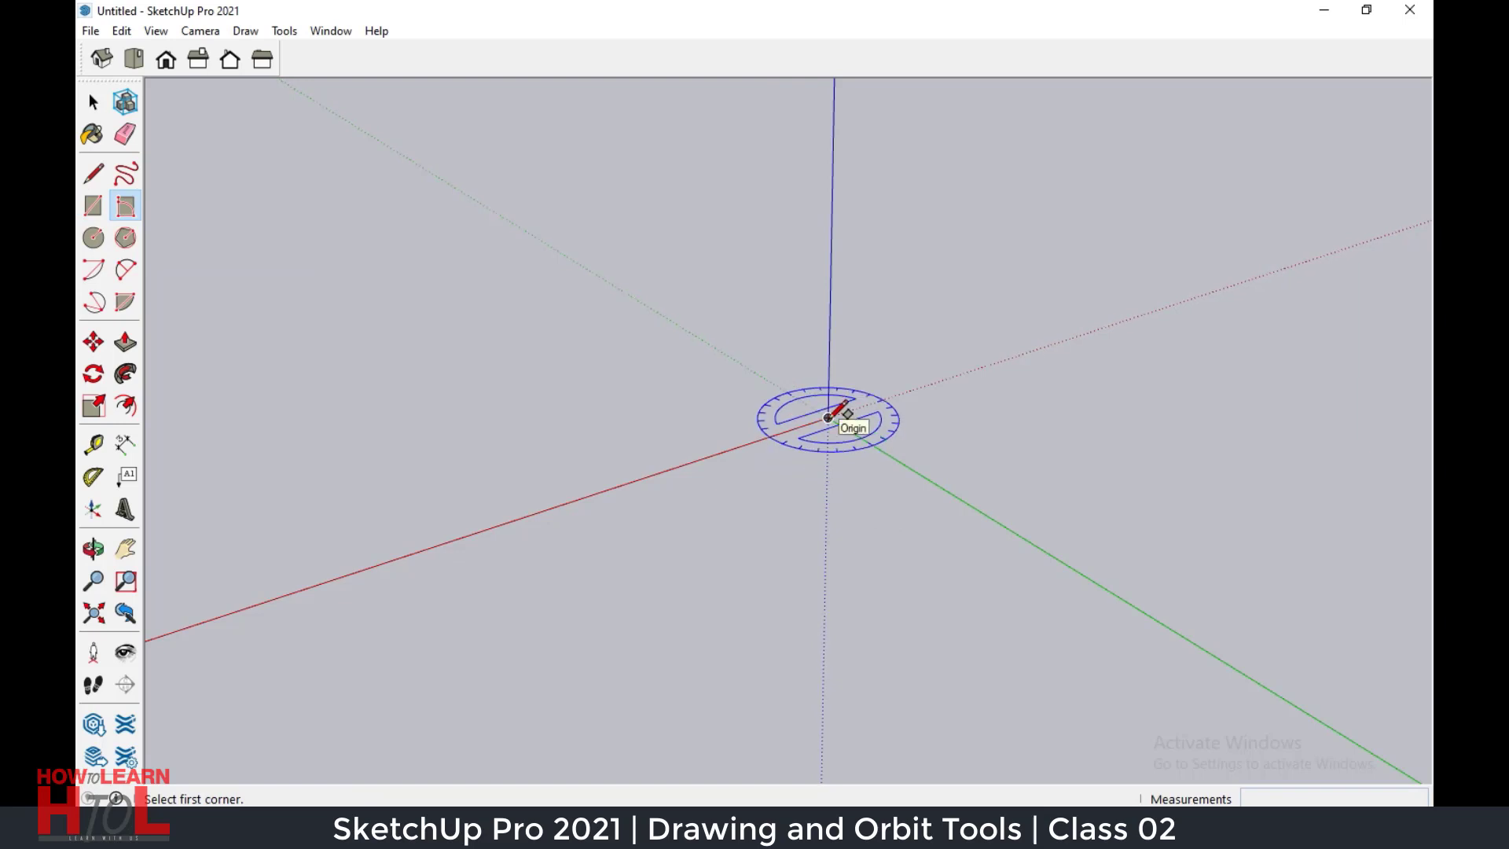
pyautogui.click(828, 417)
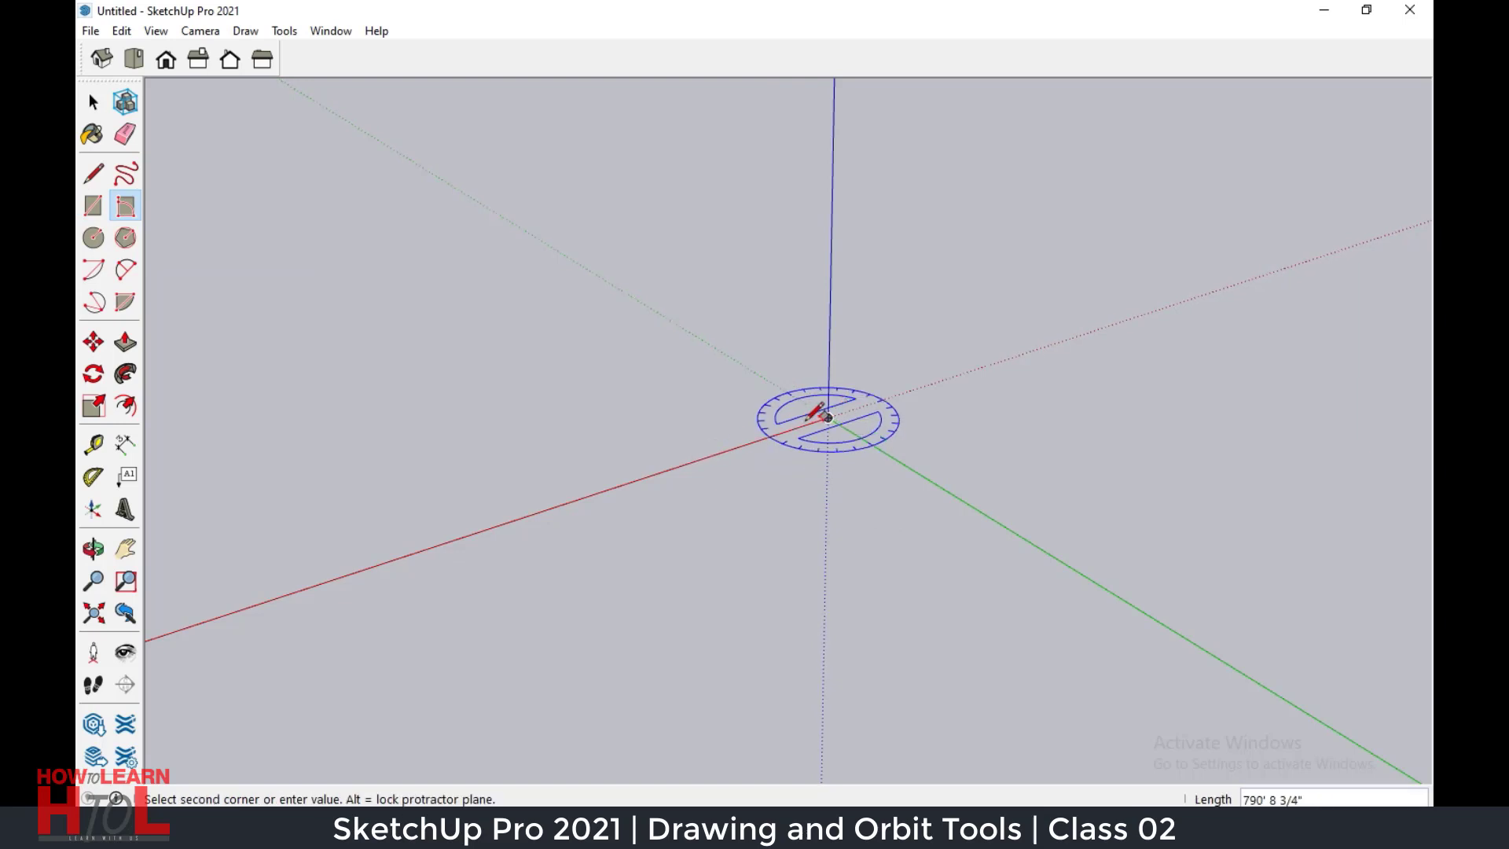
pyautogui.click(490, 531)
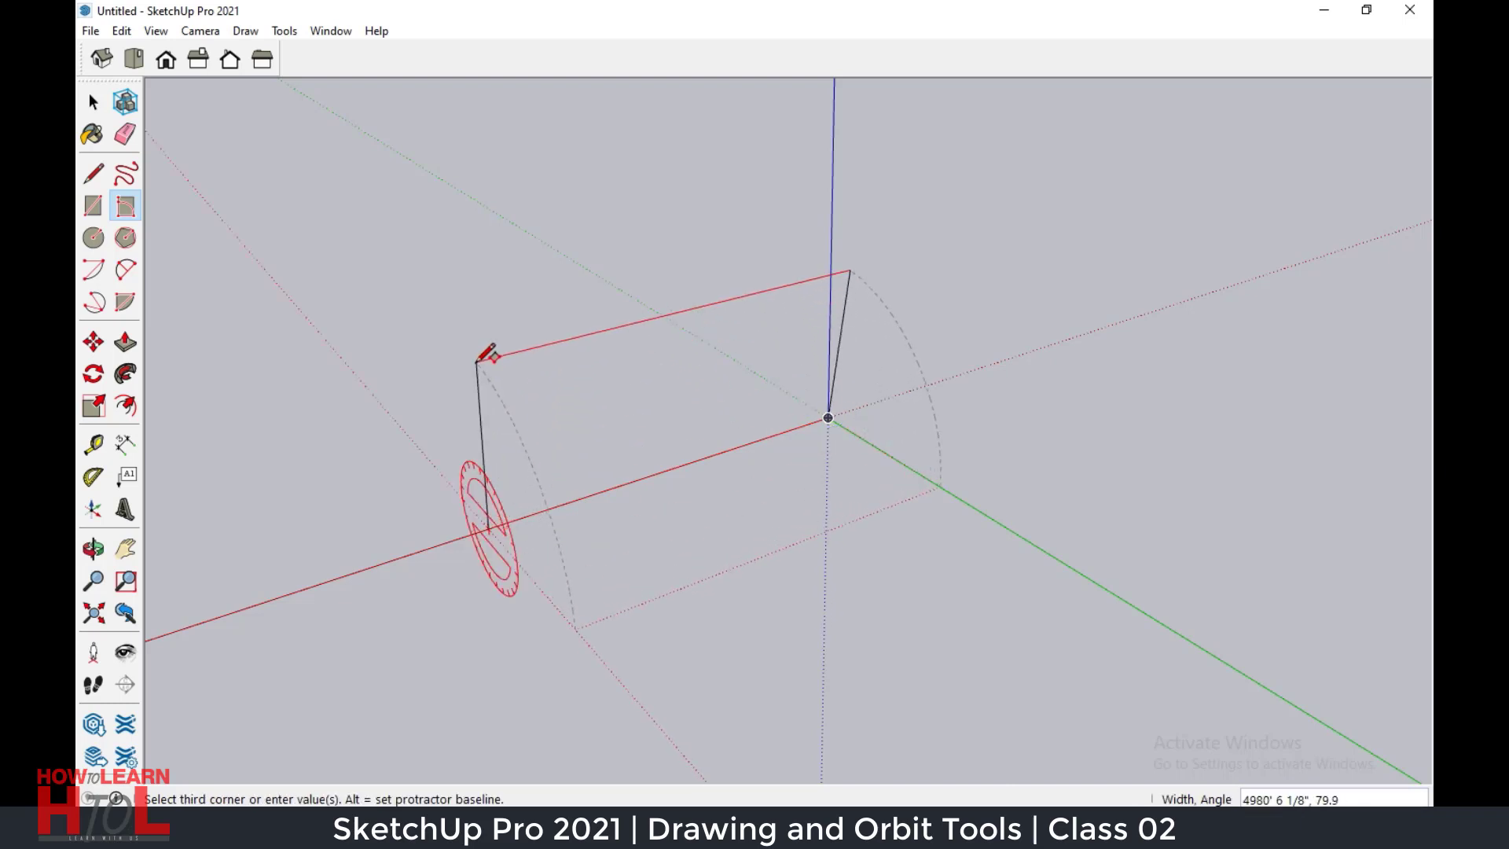
pyautogui.press('o')
pyautogui.moveTo(474, 324); pyautogui.dragTo(674, 418)
pyautogui.moveTo(674, 419); pyautogui.dragTo(828, 427, button='middle')
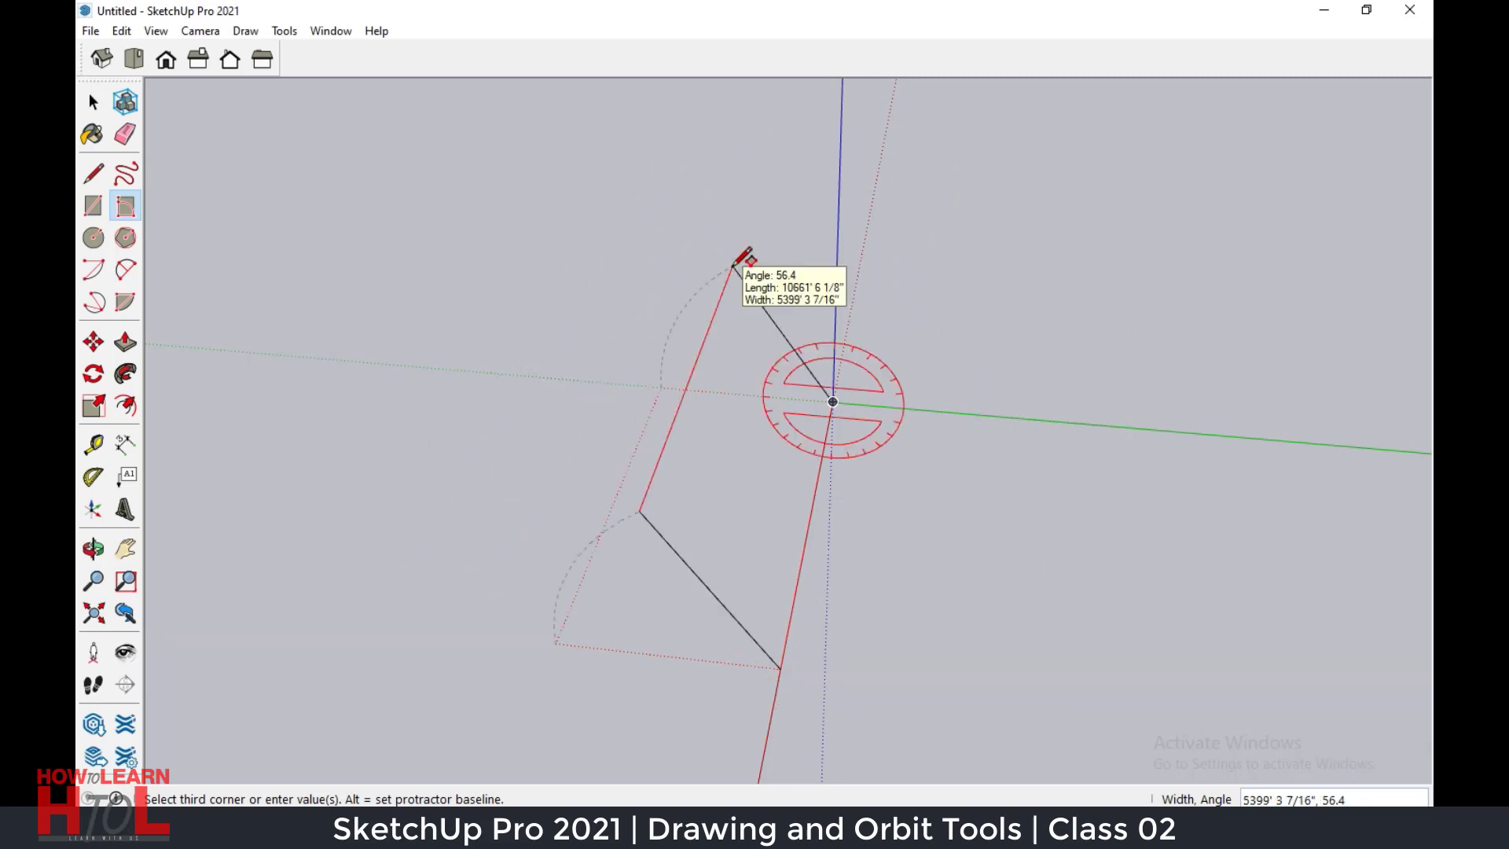
pyautogui.click(717, 246)
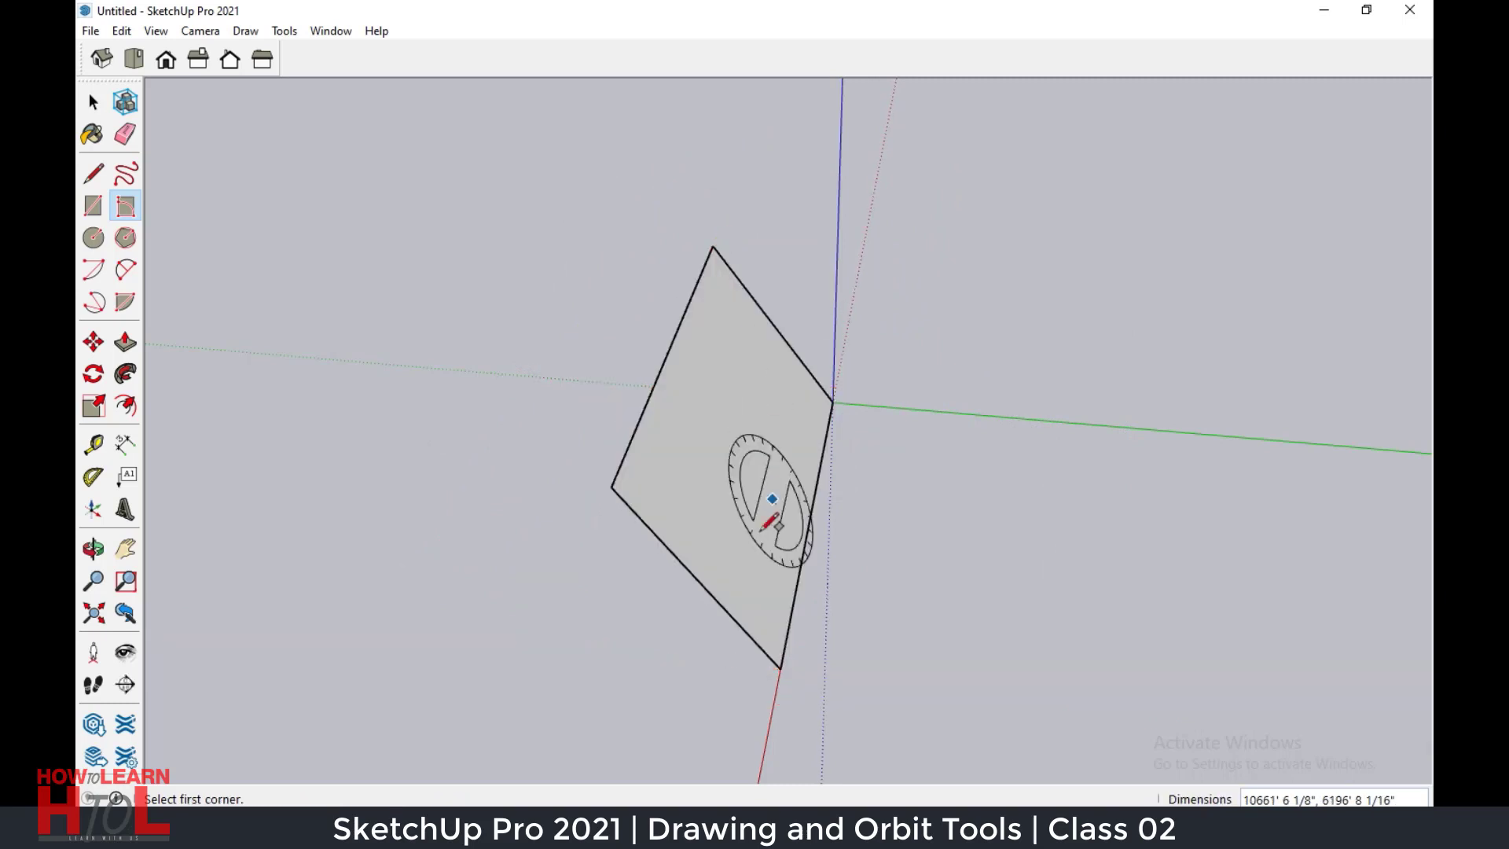
pyautogui.press('o')
pyautogui.moveTo(727, 641)
pyautogui.mouseDown()
pyautogui.moveTo(786, 475)
pyautogui.moveTo(758, 448)
pyautogui.moveTo(754, 478)
pyautogui.moveTo(809, 455)
pyautogui.moveTo(750, 474)
pyautogui.mouseUp()
pyautogui.moveTo(750, 475)
pyautogui.mouseDown(button='middle')
pyautogui.moveTo(603, 481)
pyautogui.moveTo(885, 448)
pyautogui.mouseUp(button='middle')
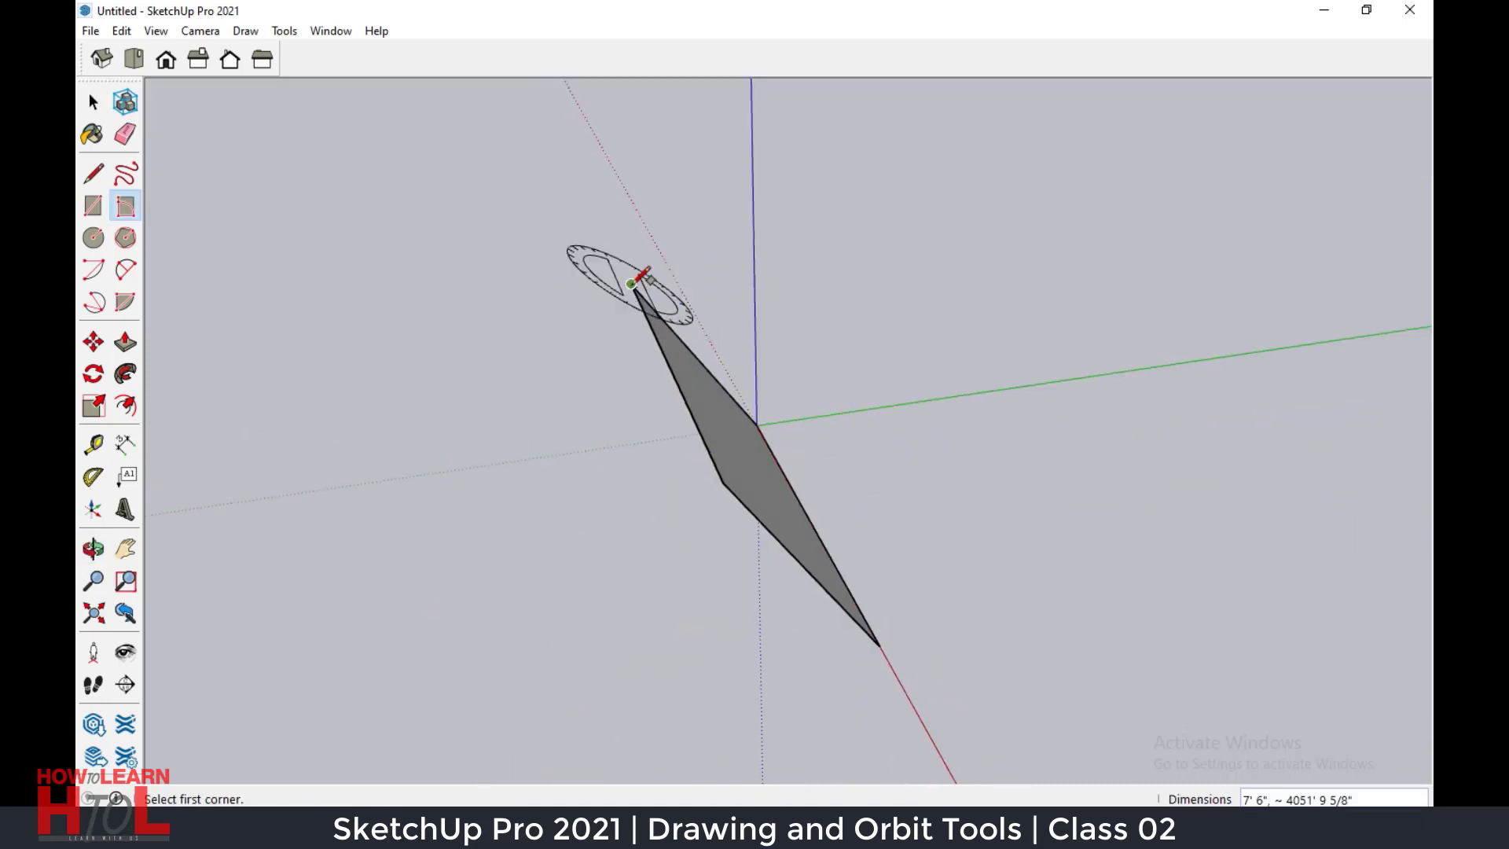
# Draw a second tilted rectangle panel starting from the wall's top corner.
pyautogui.click(631, 283)
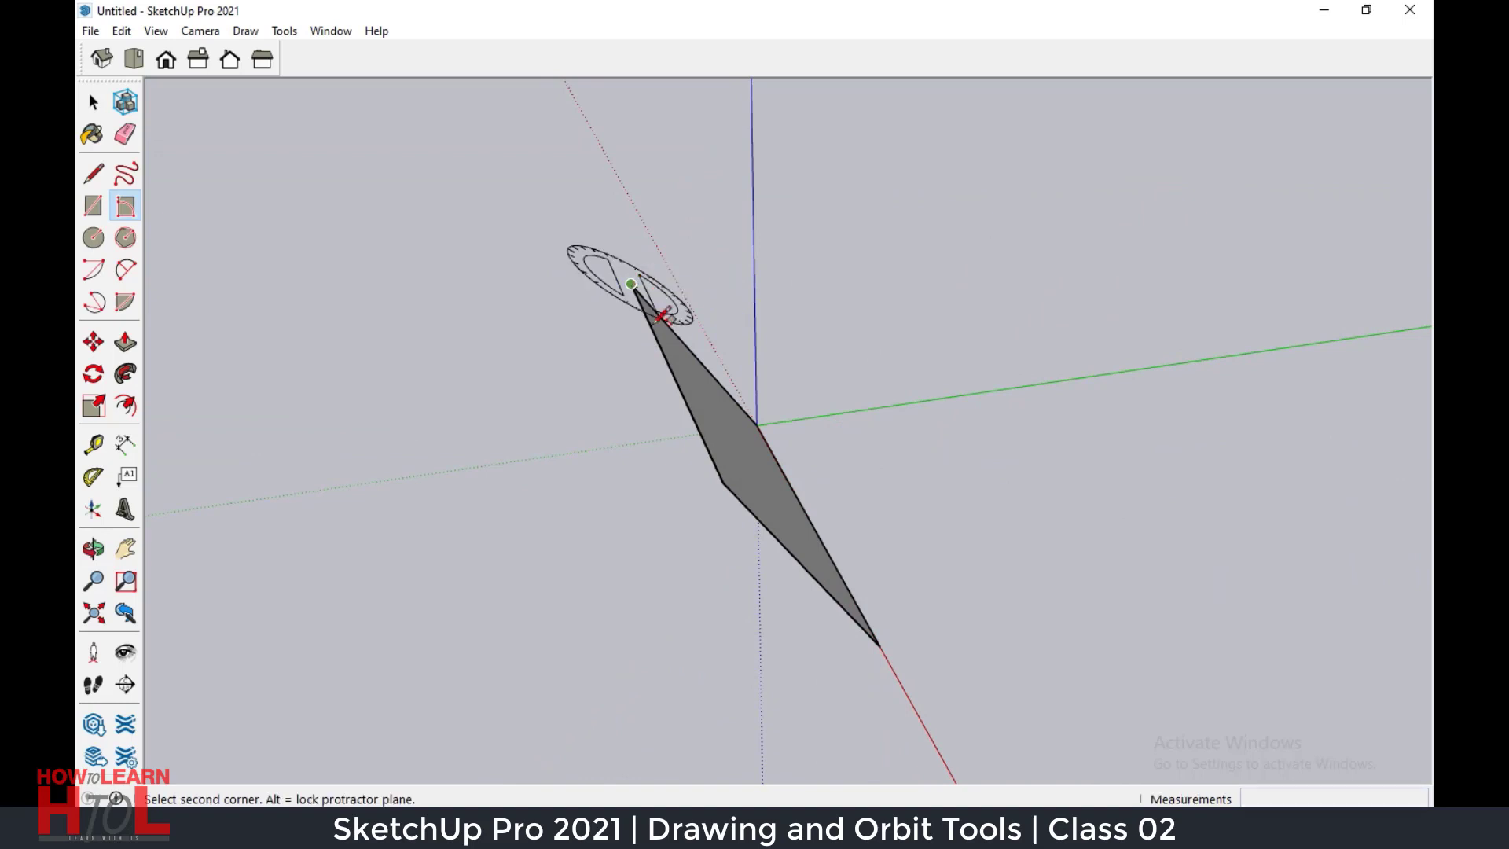
pyautogui.click(722, 482)
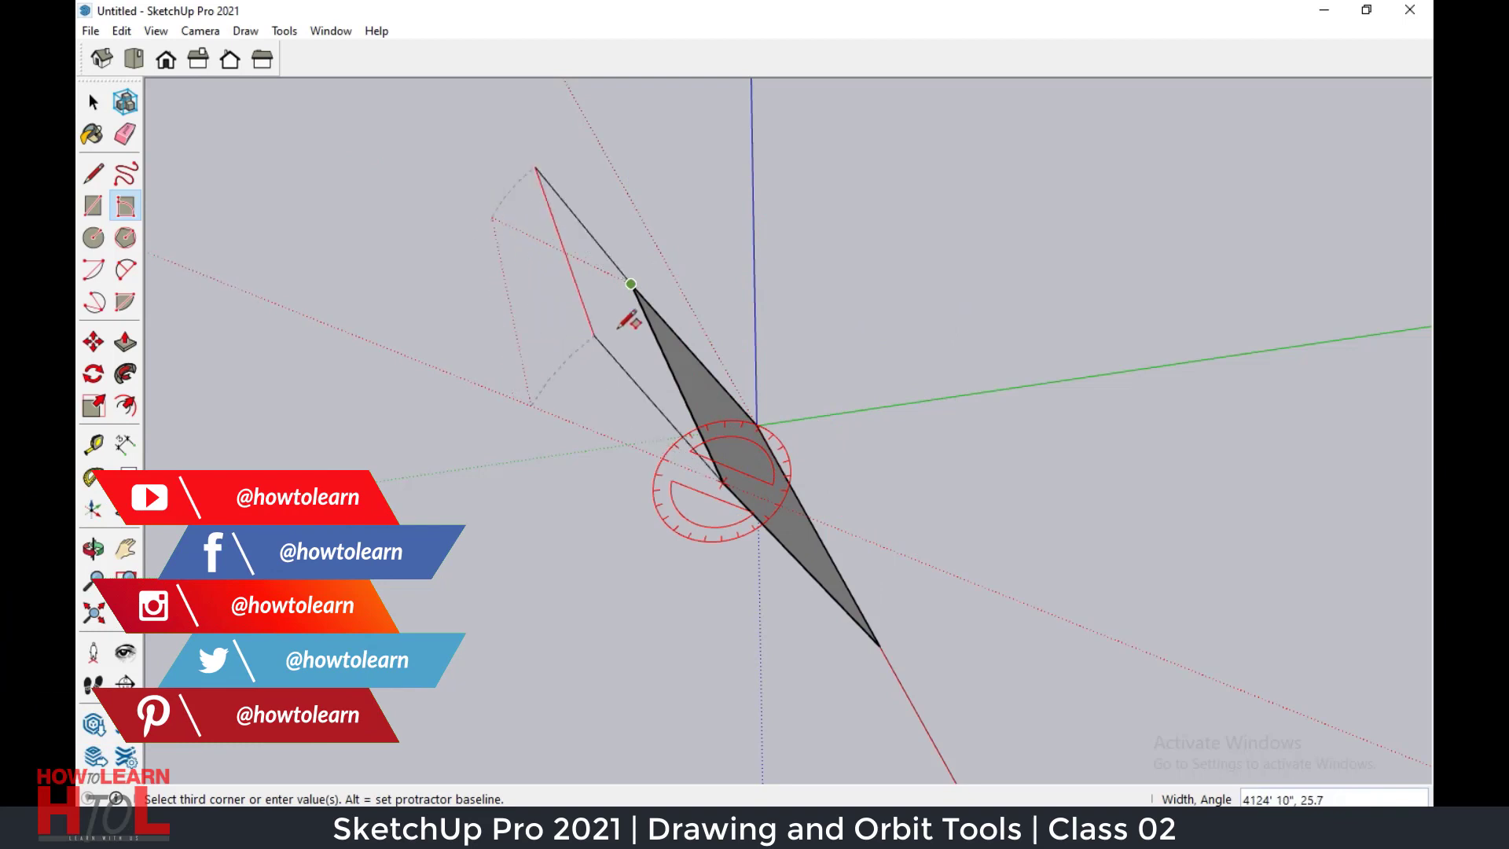
pyautogui.click(935, 328)
pyautogui.press('o')
pyautogui.moveTo(1017, 498)
pyautogui.mouseDown()
pyautogui.moveTo(903, 296)
pyautogui.moveTo(972, 417)
pyautogui.mouseUp()
pyautogui.moveTo(972, 417); pyautogui.dragTo(983, 414, button='middle')
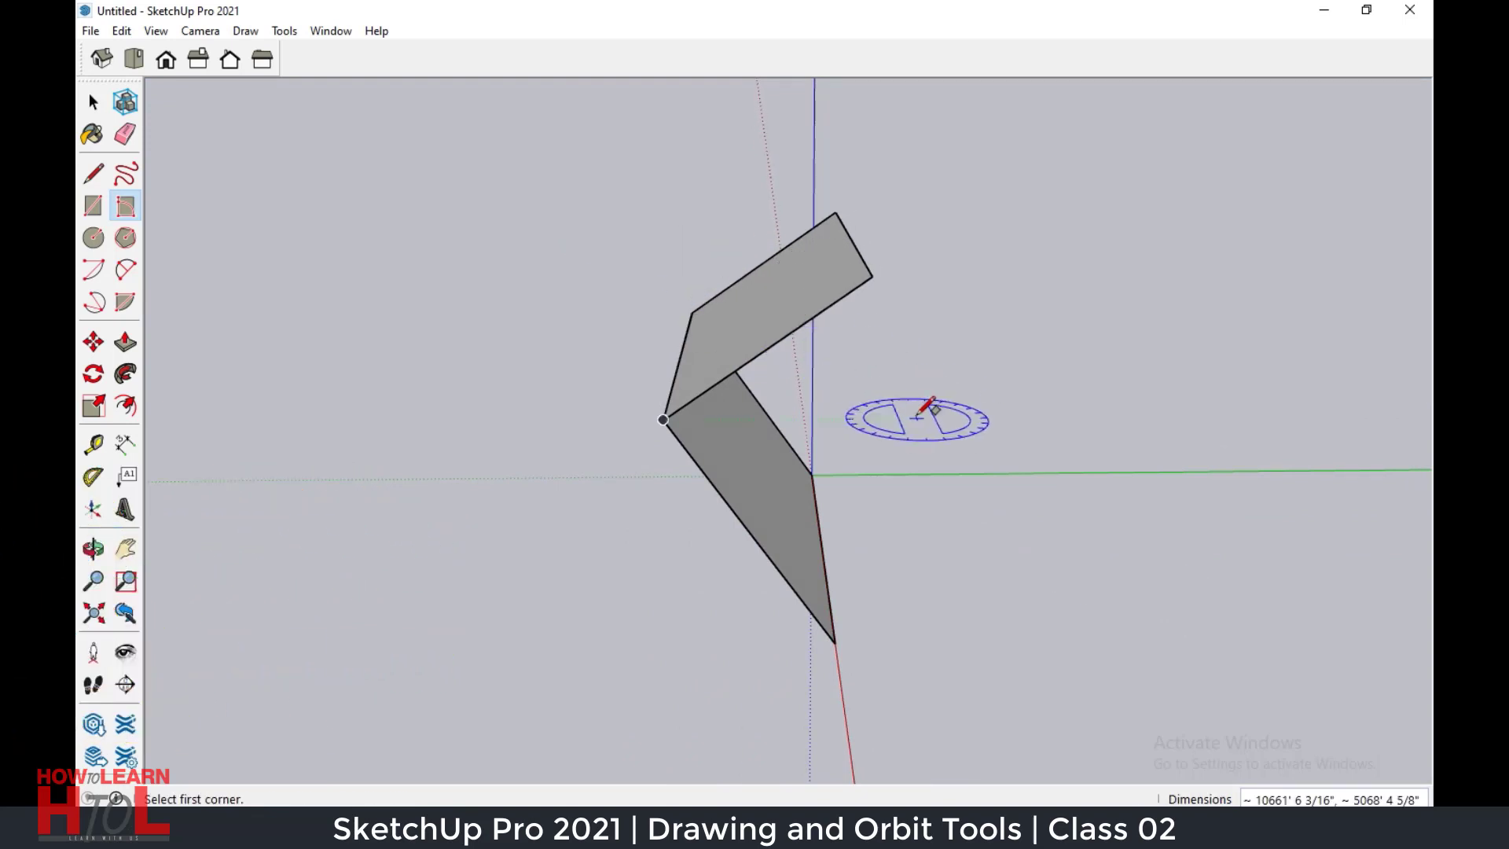
pyautogui.moveTo(917, 411); pyautogui.dragTo(828, 402, button='middle')
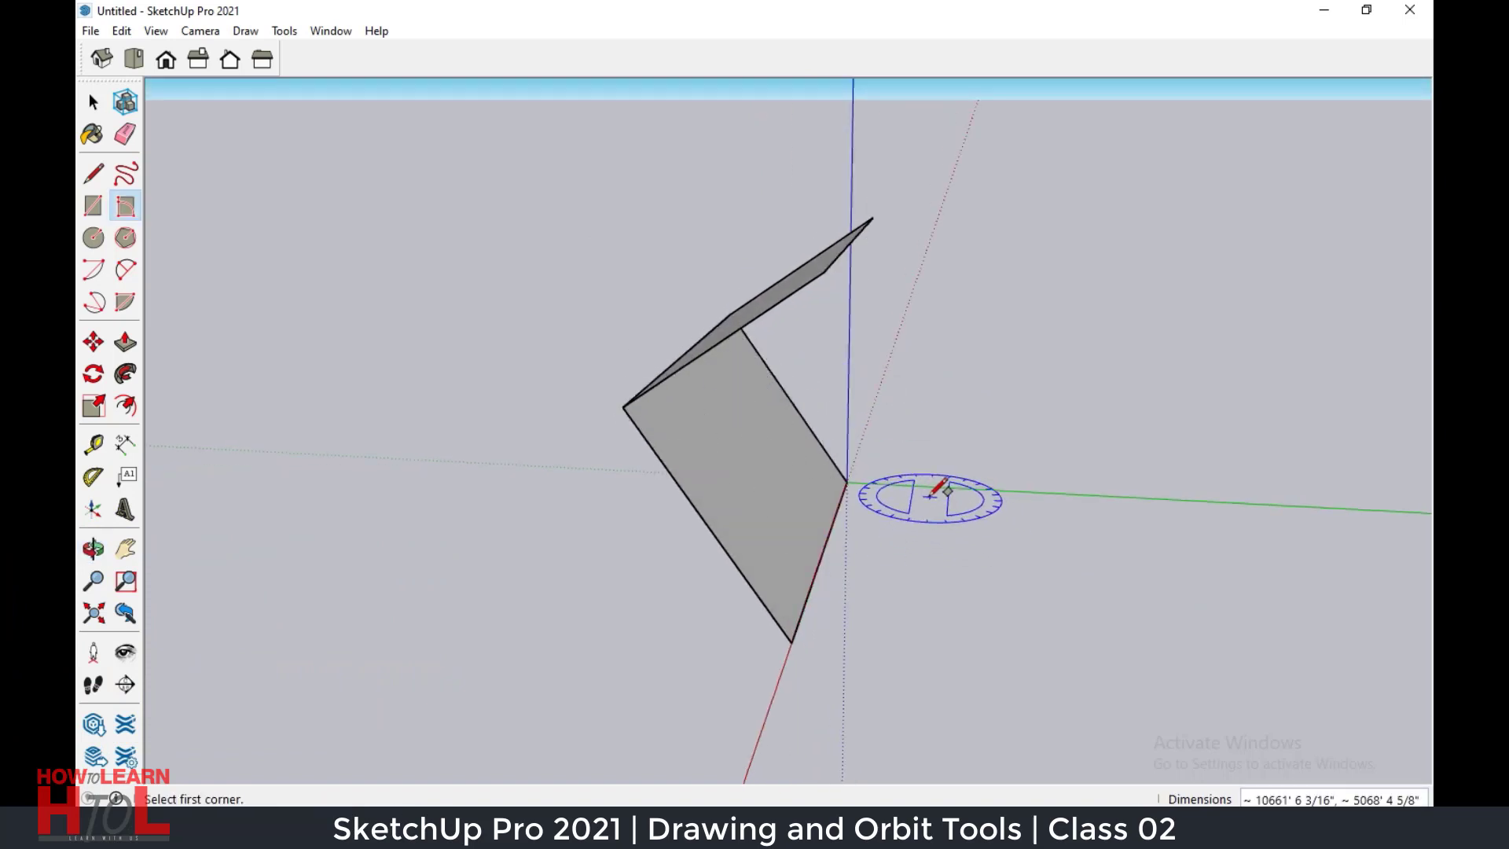
# Draw a third slanted rectangle from the origin out along the green axis.
pyautogui.click(909, 485)
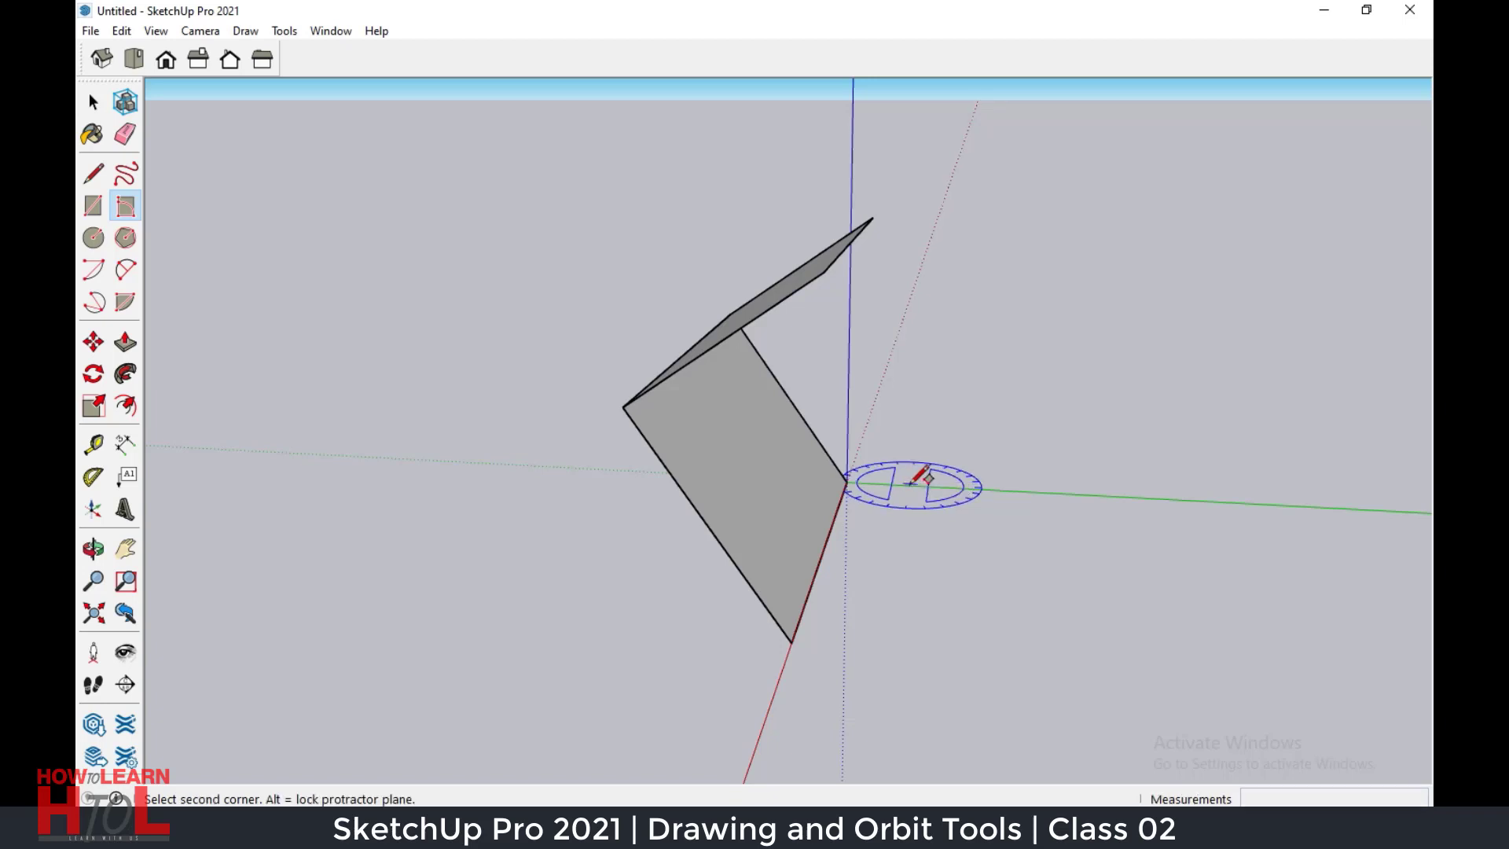
pyautogui.click(1297, 494)
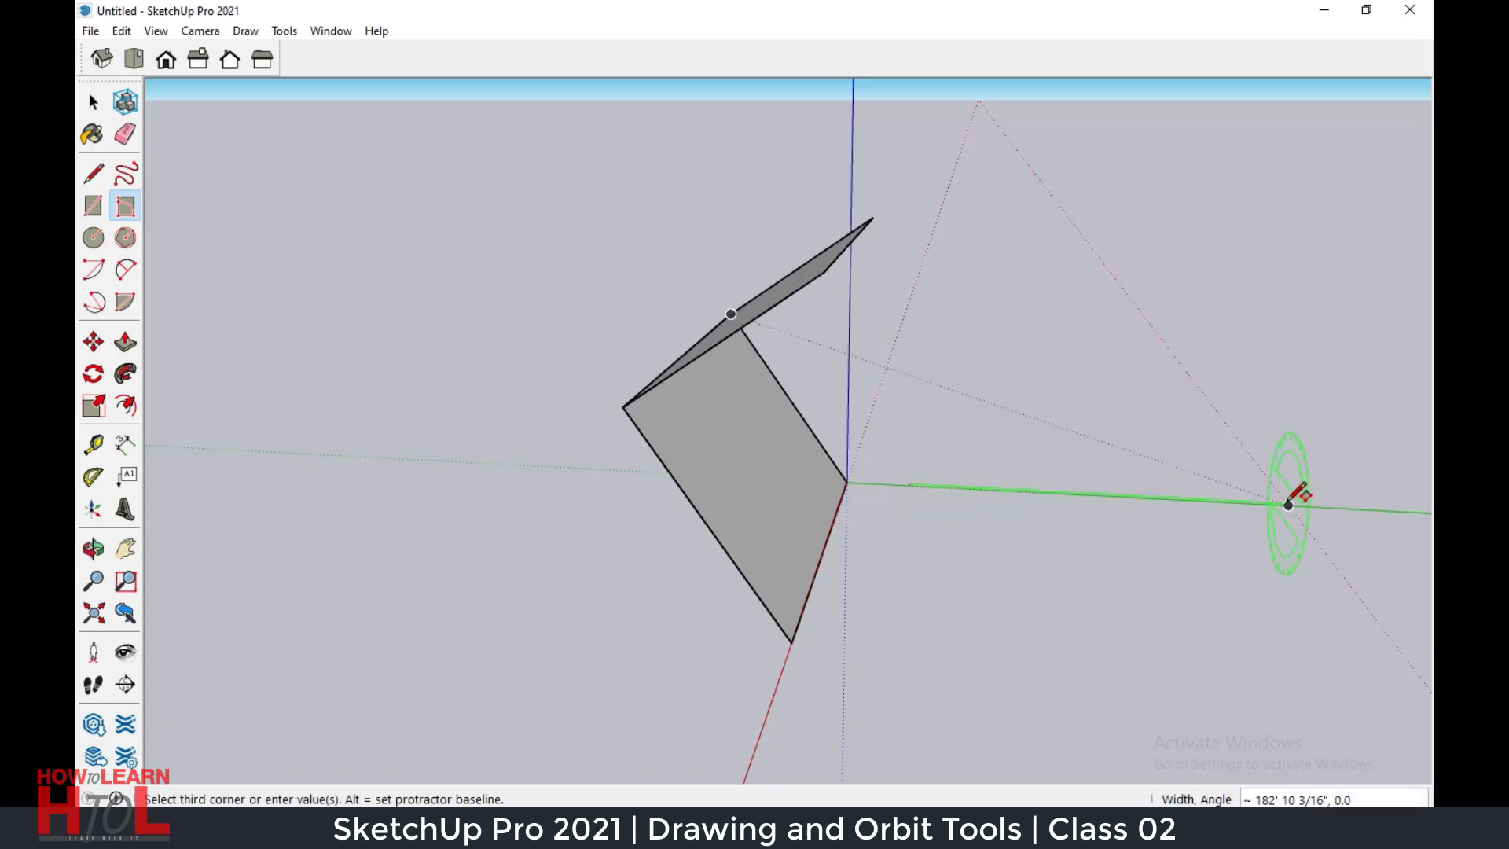
pyautogui.moveTo(1290, 495); pyautogui.dragTo(832, 520, button='middle')
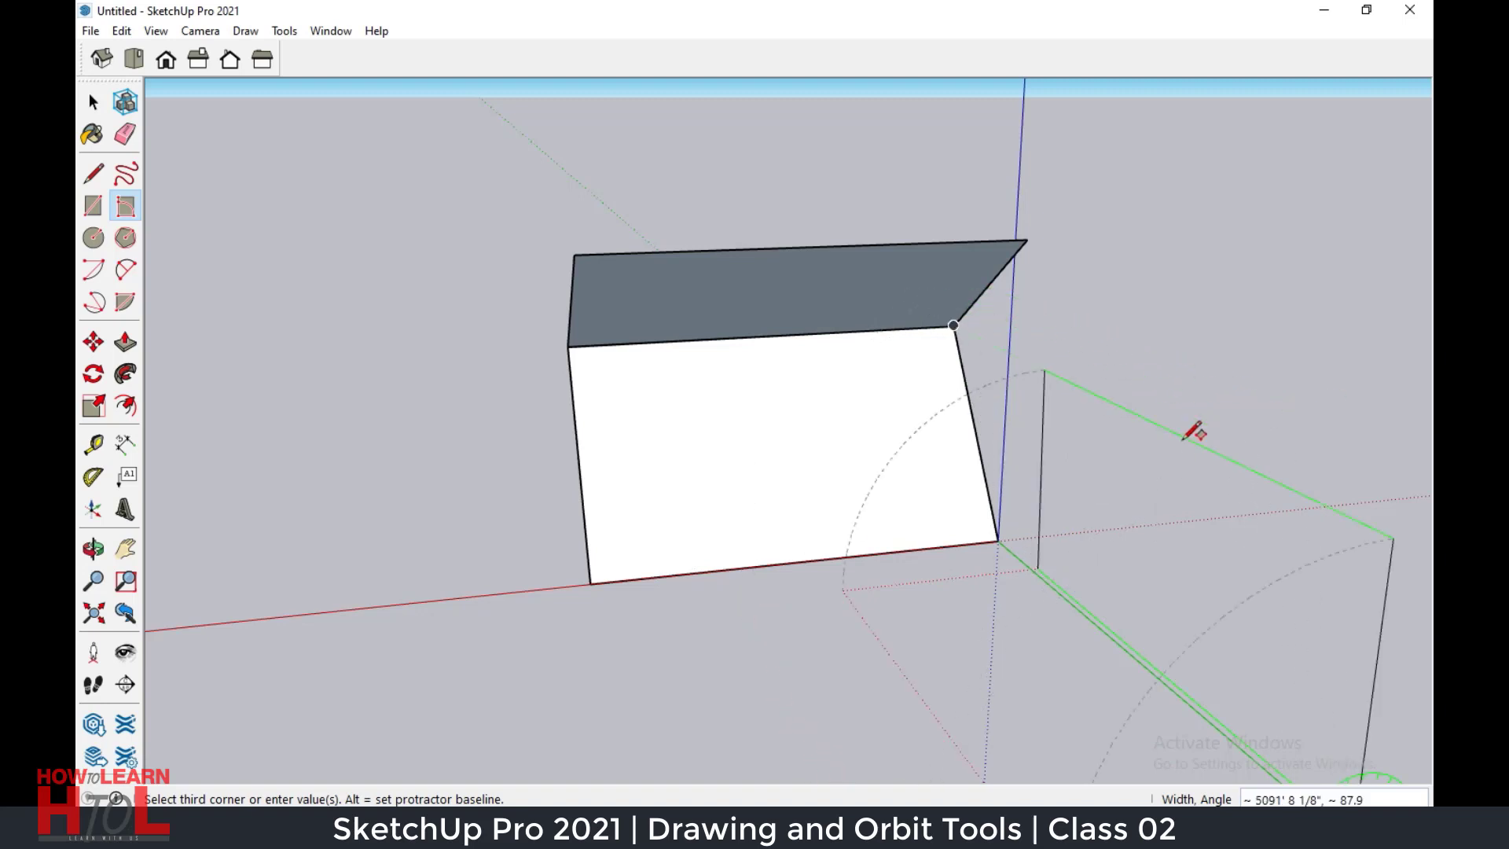
pyautogui.click(1147, 535)
pyautogui.moveTo(1155, 555)
pyautogui.mouseDown(button='middle')
pyautogui.moveTo(1040, 505)
pyautogui.moveTo(1046, 471)
pyautogui.mouseUp(button='middle')
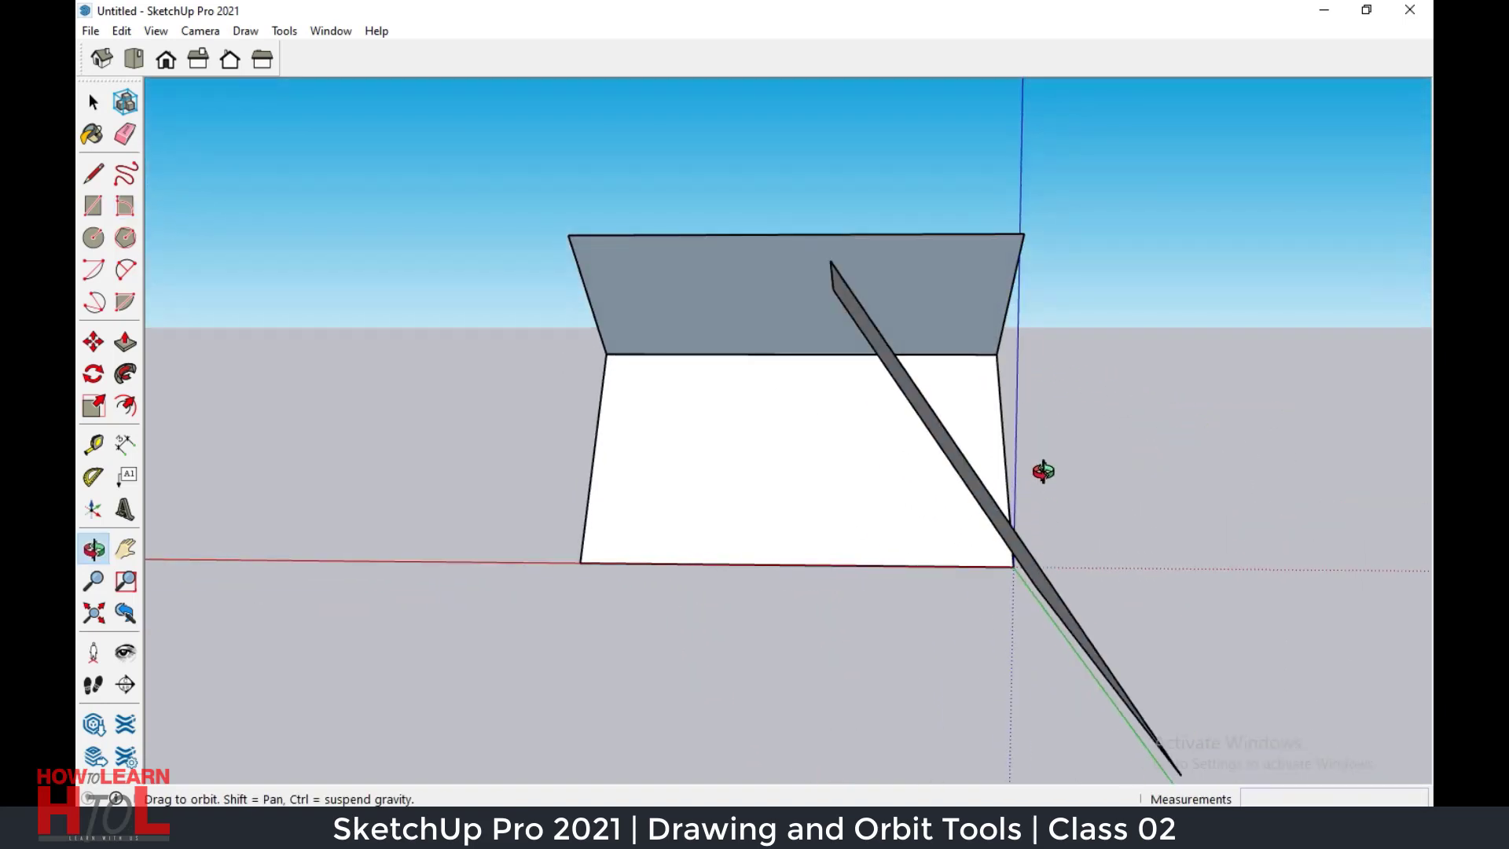
# Select all three tilted faces and their edges and delete them.
pyautogui.scroll(-3, 994, 438)
pyautogui.scroll(3, 975, 438)
pyautogui.moveTo(845, 391)
pyautogui.mouseDown(button='middle')
pyautogui.moveTo(1293, 529)
pyautogui.moveTo(529, 626)
pyautogui.moveTo(715, 532)
pyautogui.moveTo(802, 530)
pyautogui.mouseUp(button='middle')
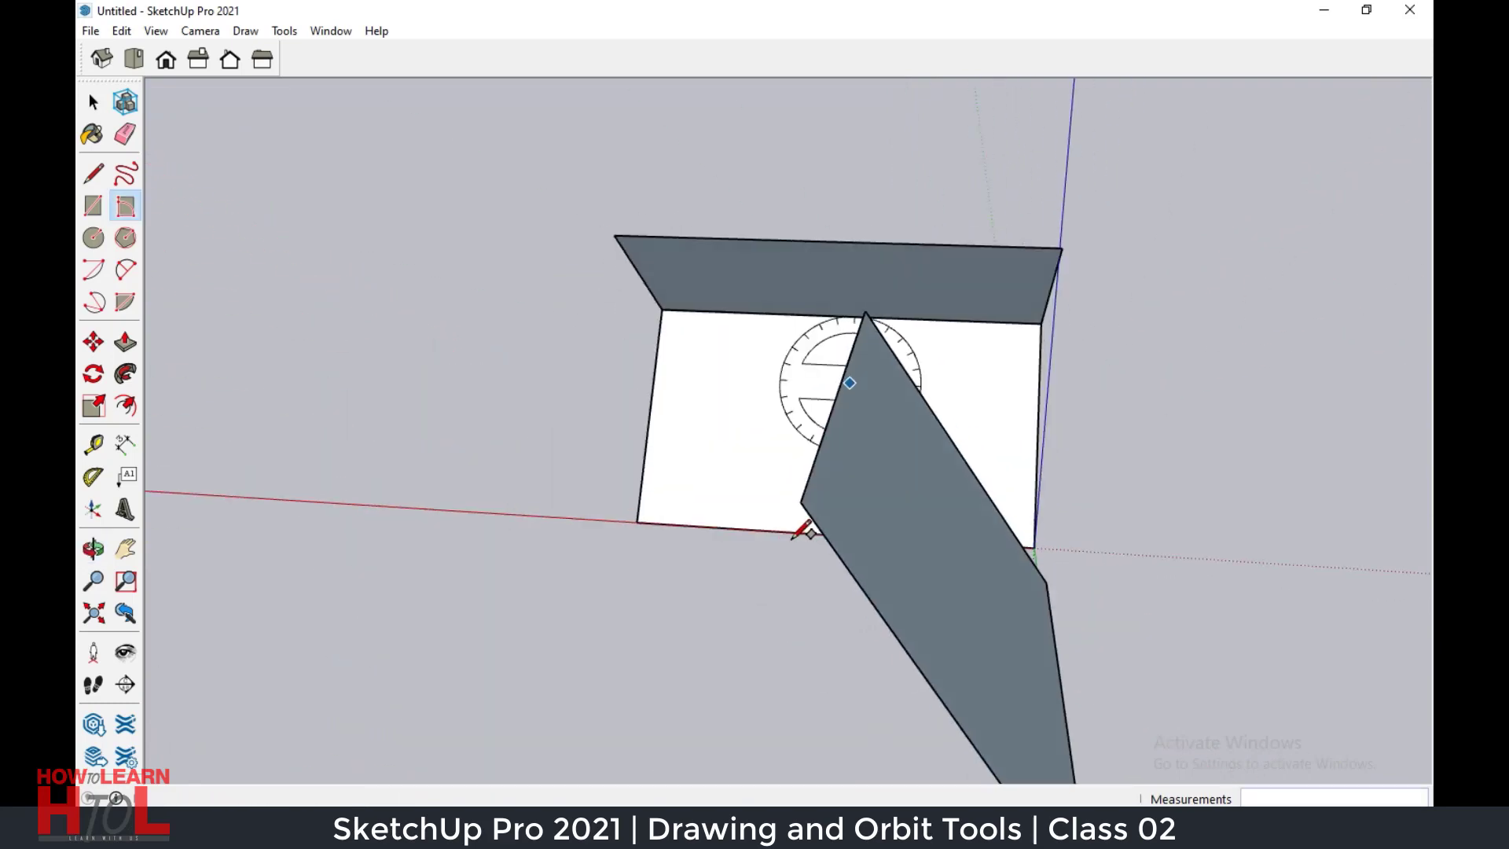
pyautogui.hotkey('ctrl', 'a')
pyautogui.press('Delete')
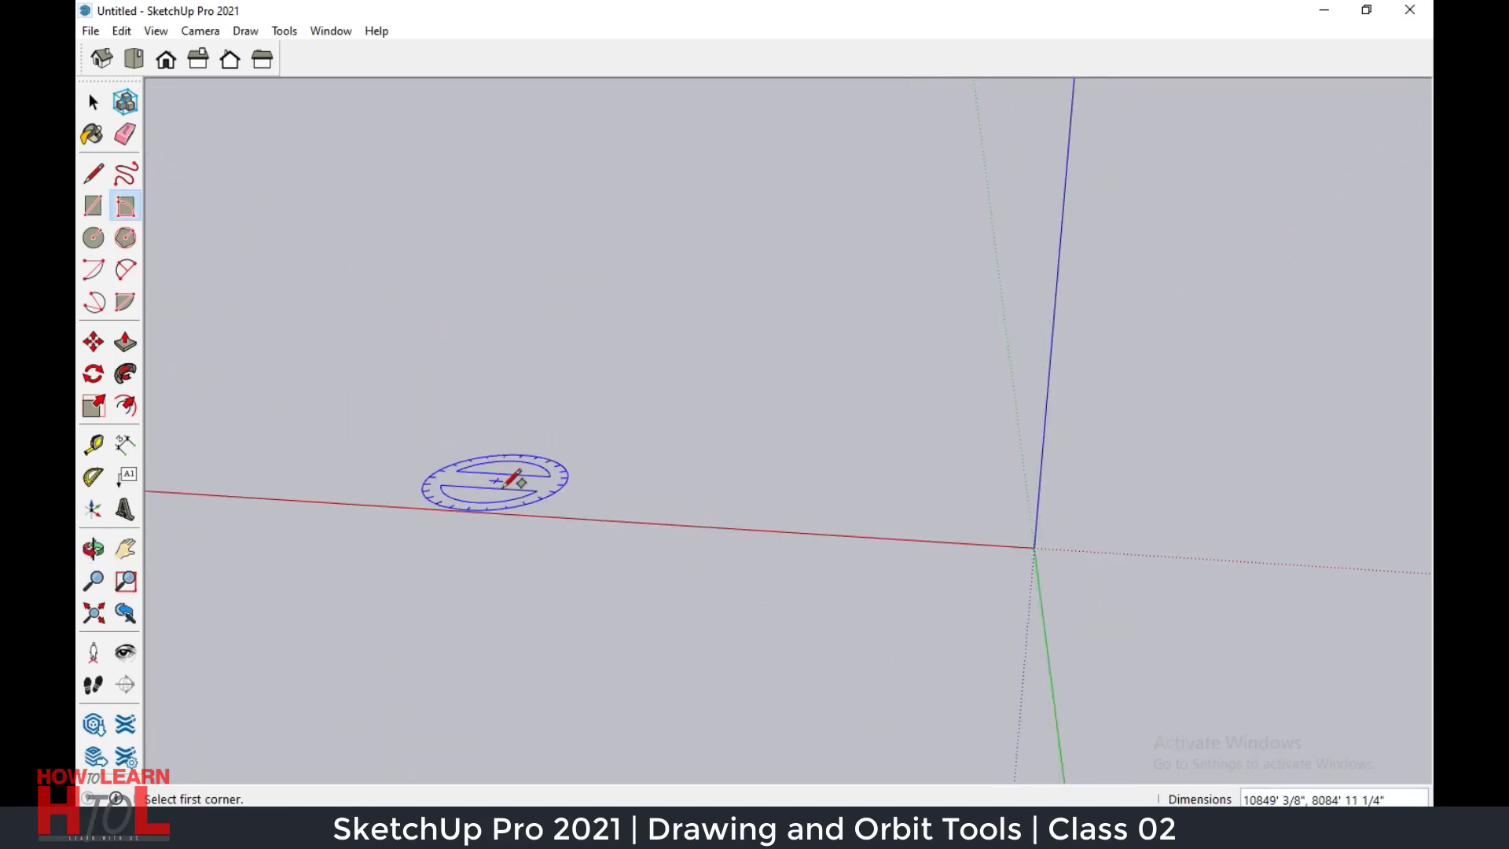
pyautogui.click(91, 243)
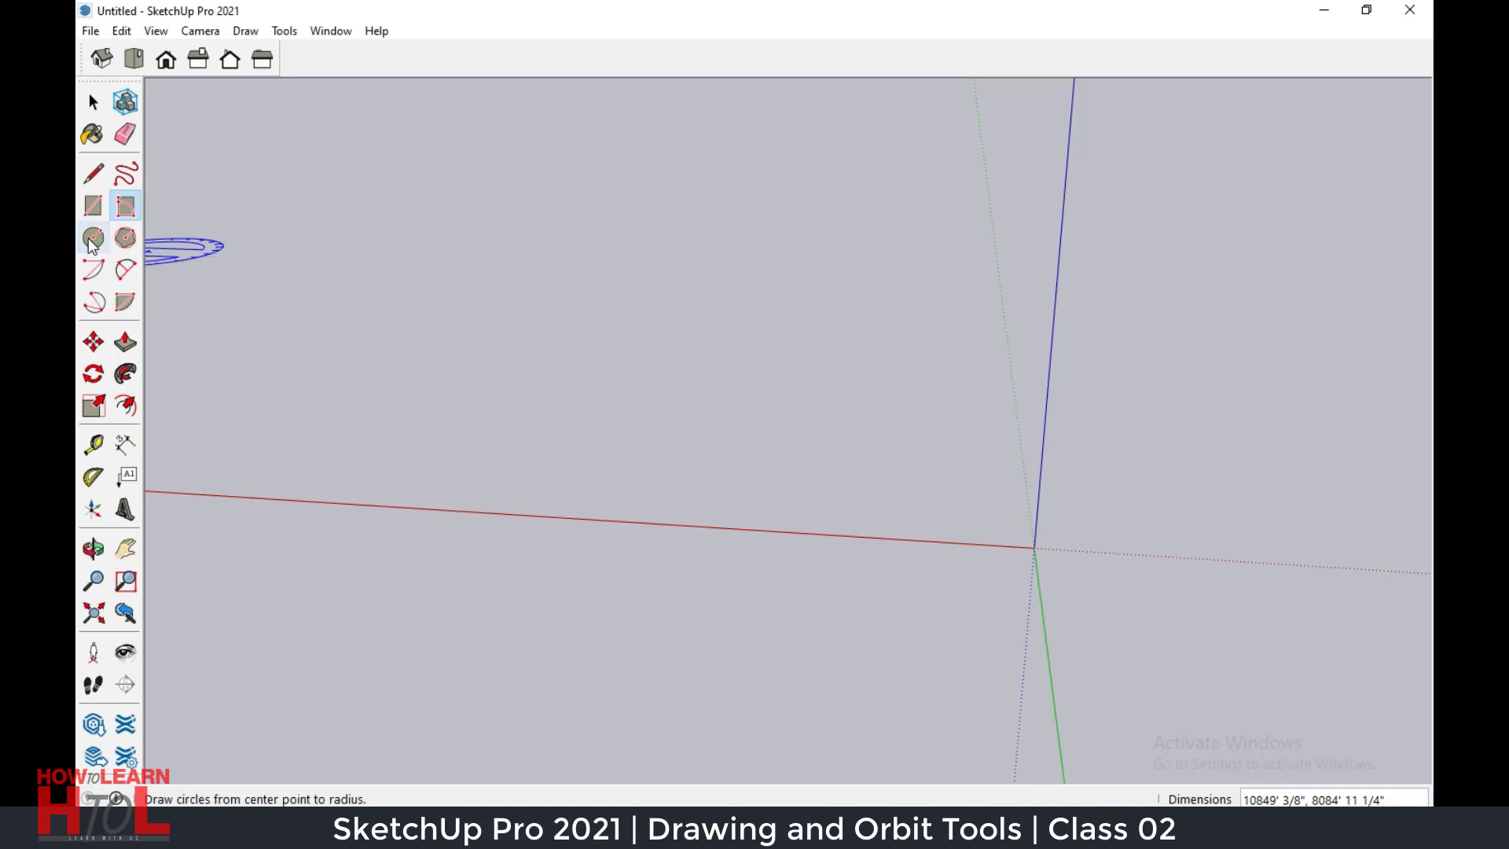
pyautogui.moveTo(650, 522); pyautogui.dragTo(977, 633, button='middle')
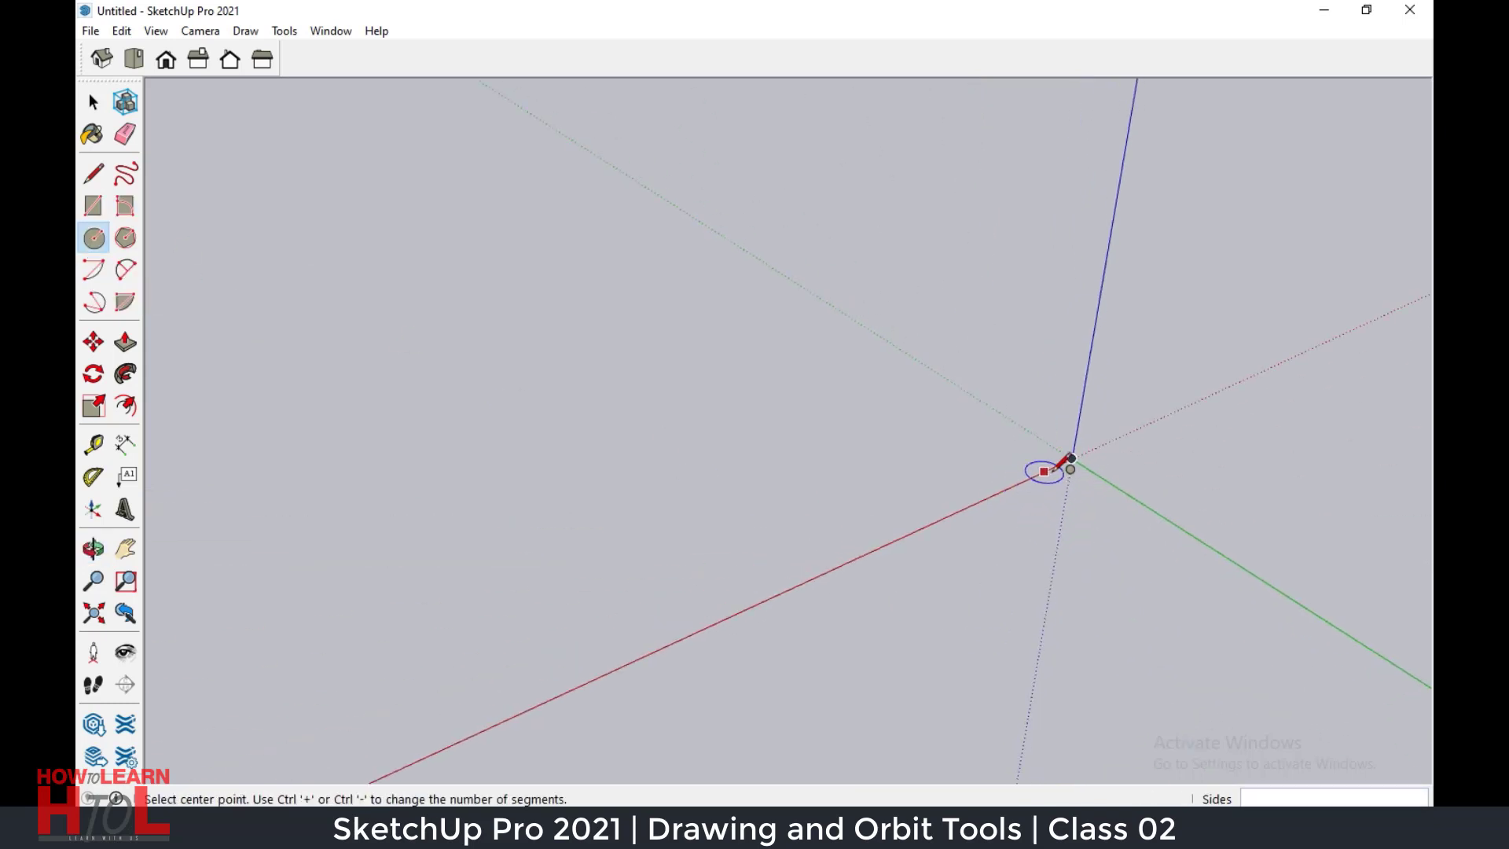
pyautogui.click(1071, 458)
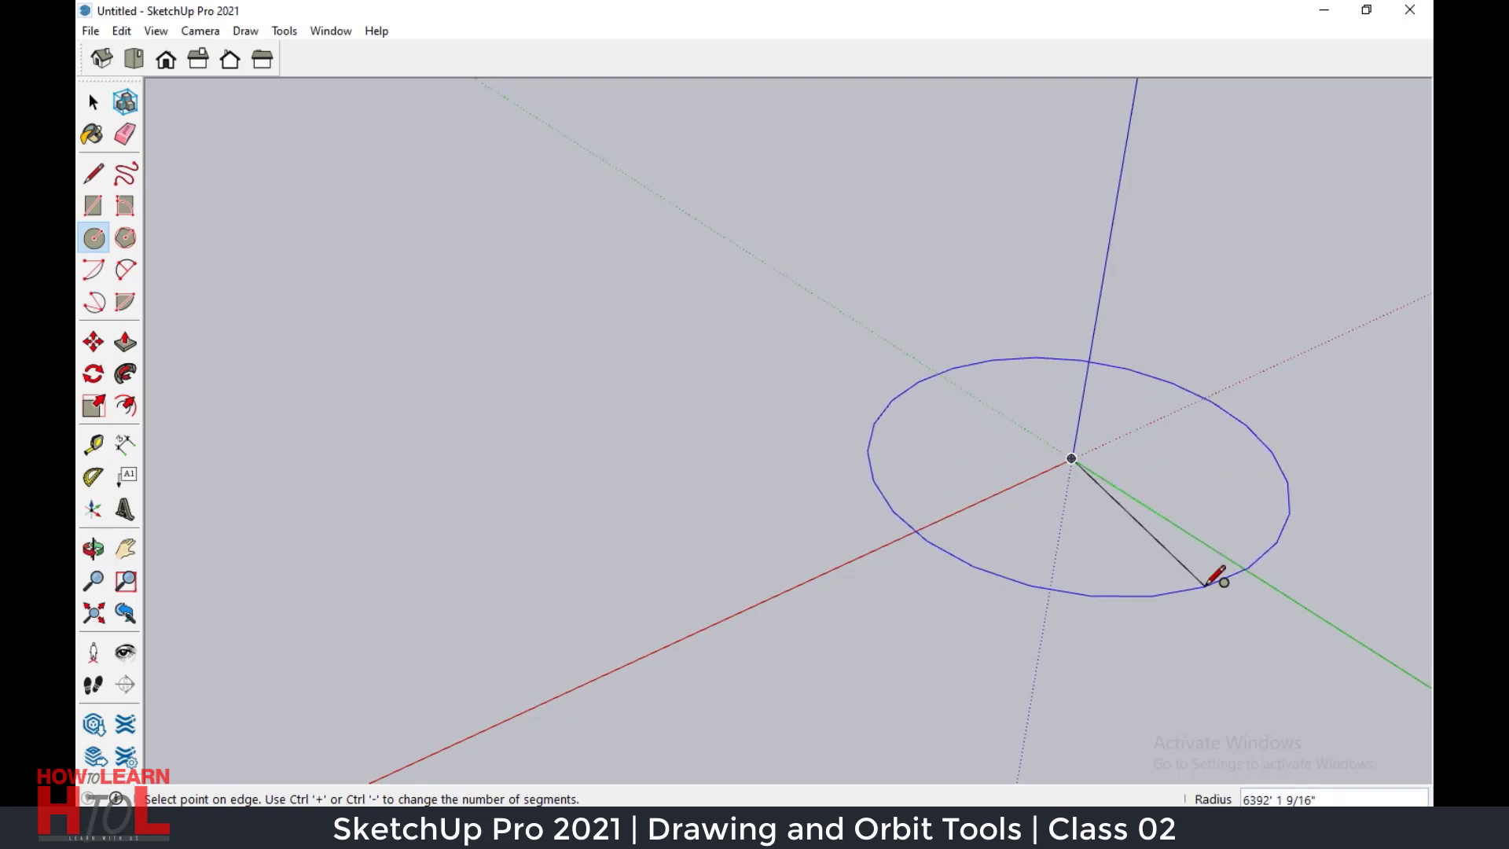
pyautogui.click(1206, 585)
pyautogui.moveTo(724, 532)
pyautogui.mouseDown(button='middle')
pyautogui.moveTo(802, 697)
pyautogui.moveTo(780, 686)
pyautogui.moveTo(829, 629)
pyautogui.mouseUp(button='middle')
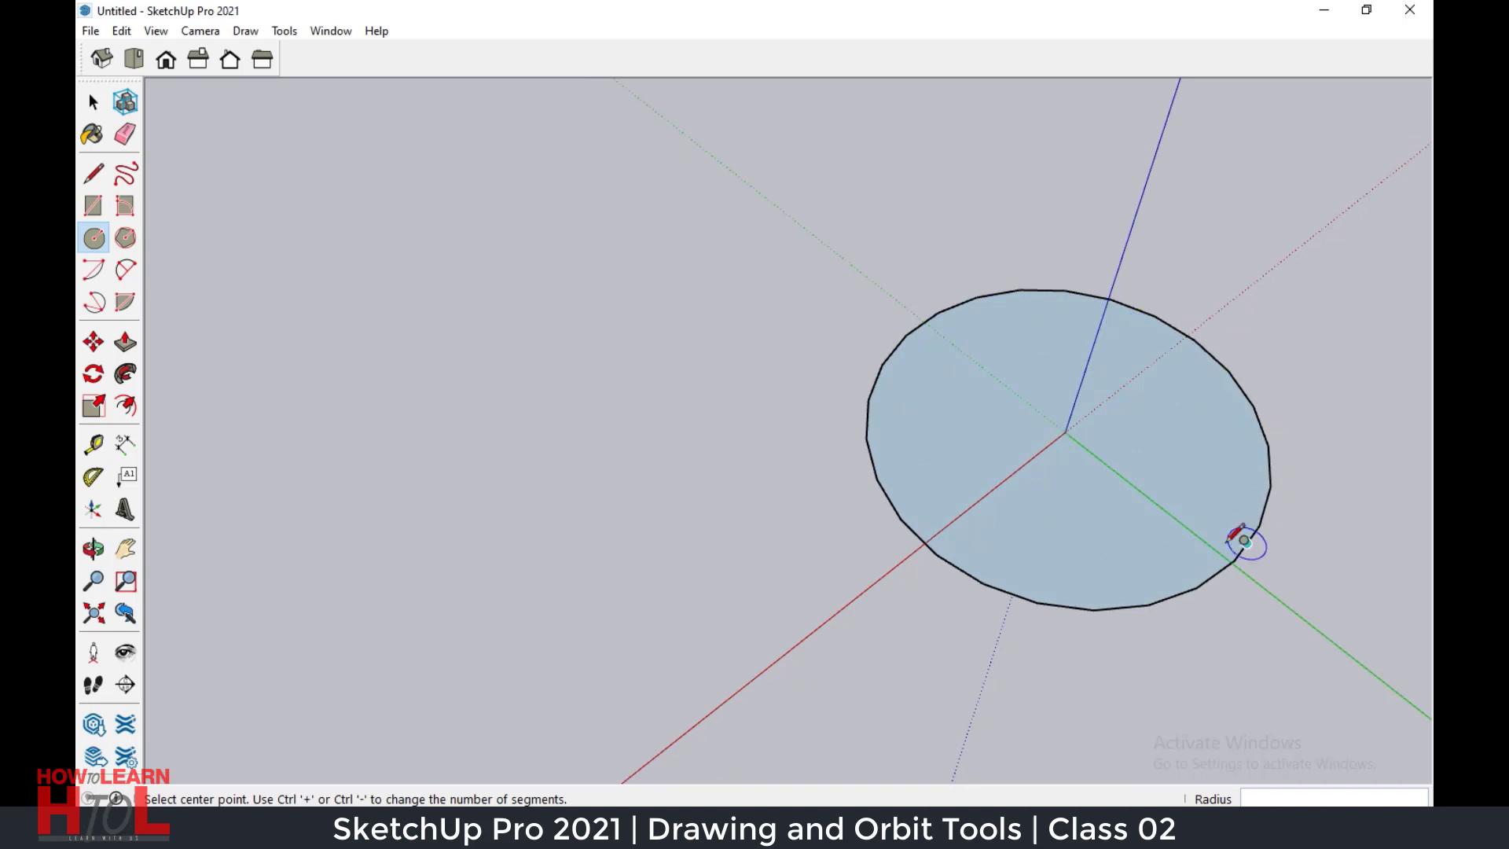
pyautogui.scroll(2, 896, 346)
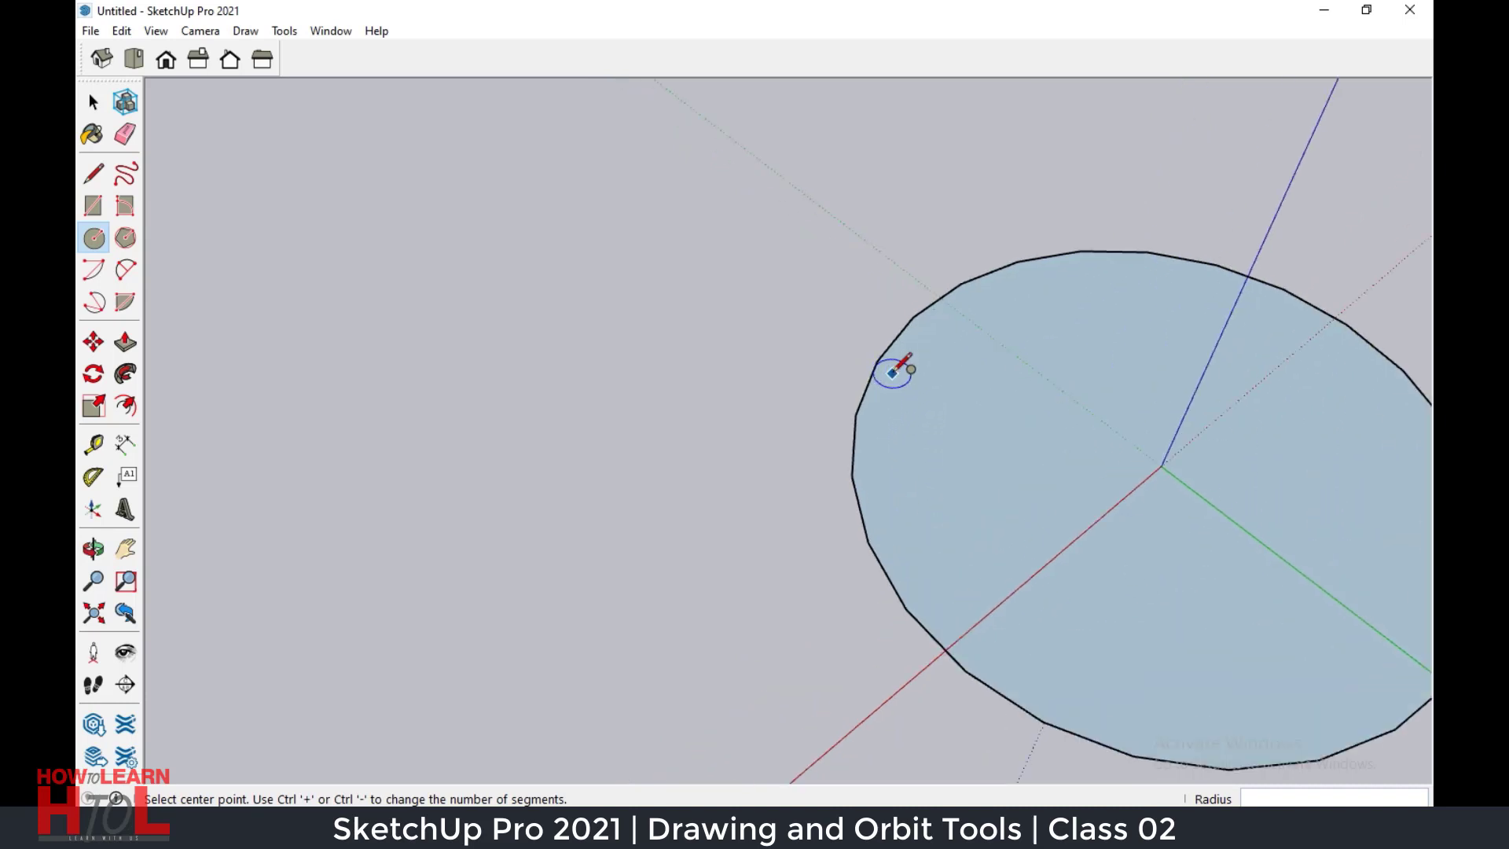
pyautogui.scroll(2, 872, 378)
pyautogui.scroll(-2, 798, 488)
pyautogui.scroll(-2, 799, 488)
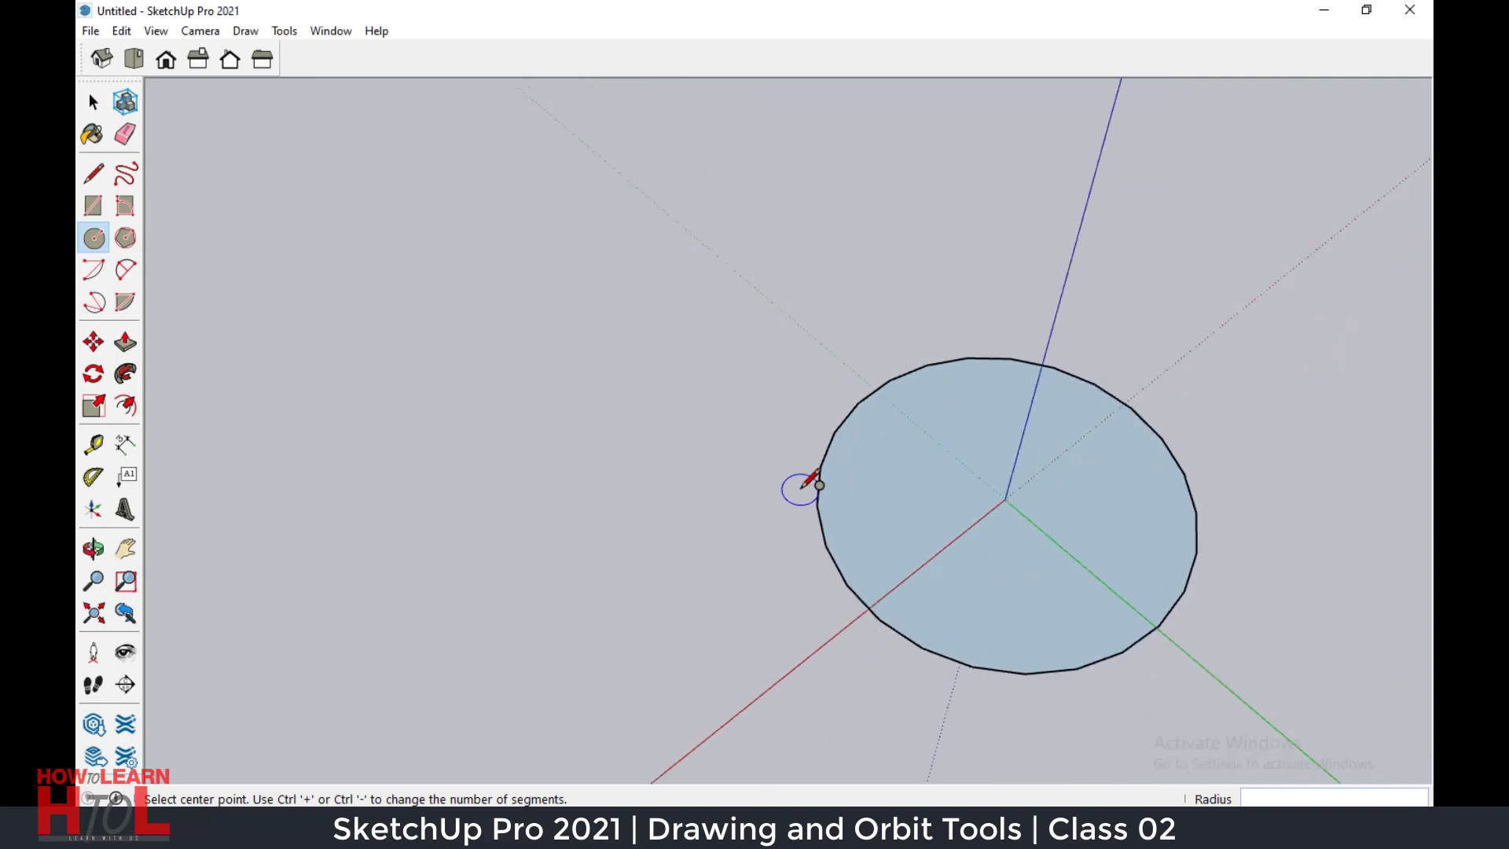
pyautogui.scroll(1, 1100, 474)
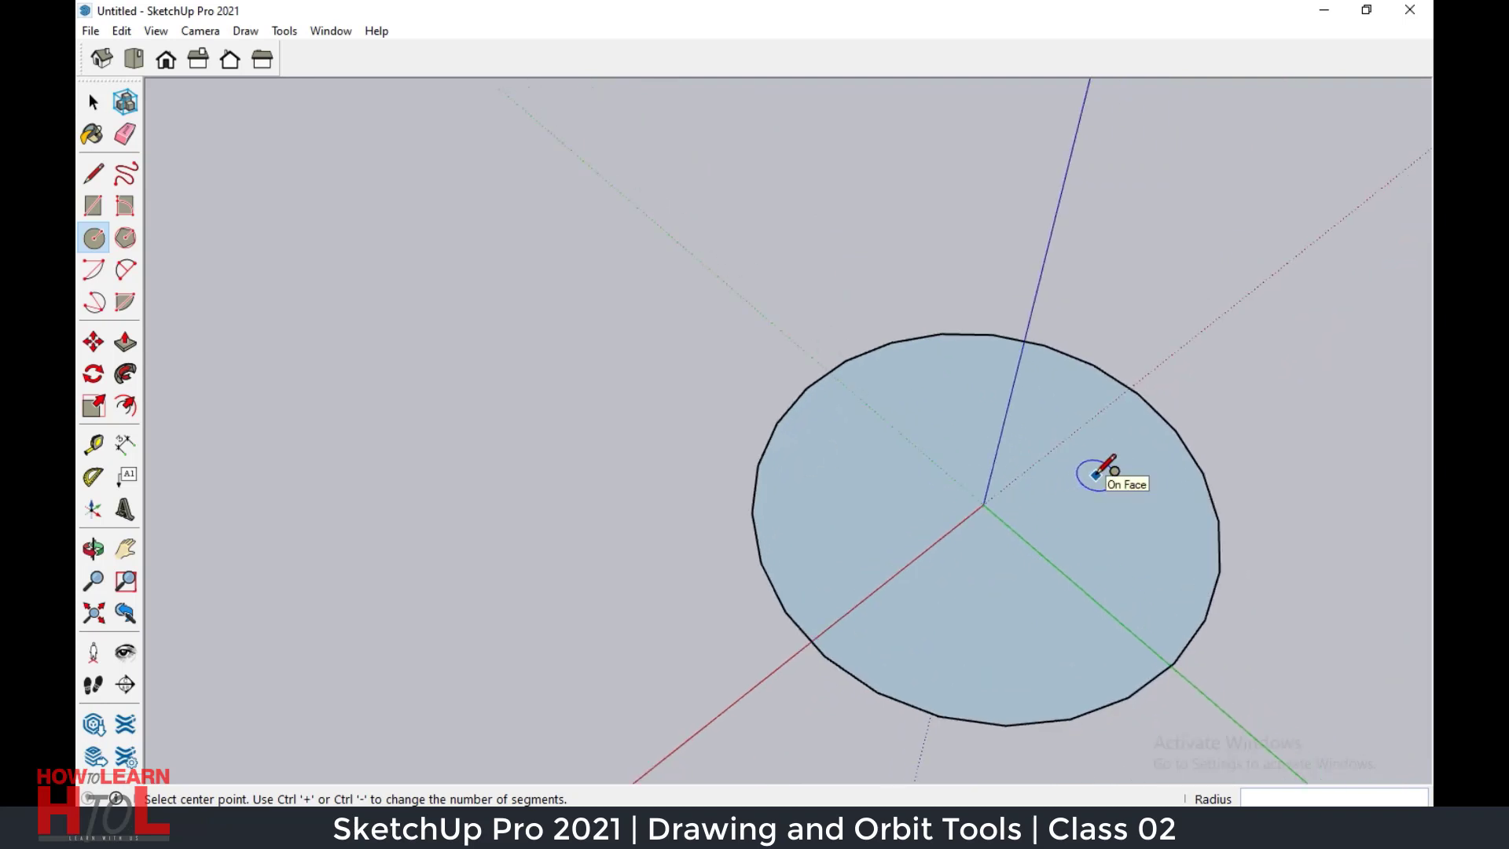
pyautogui.hotkey('ctrl', 'a')
pyautogui.press('Delete')
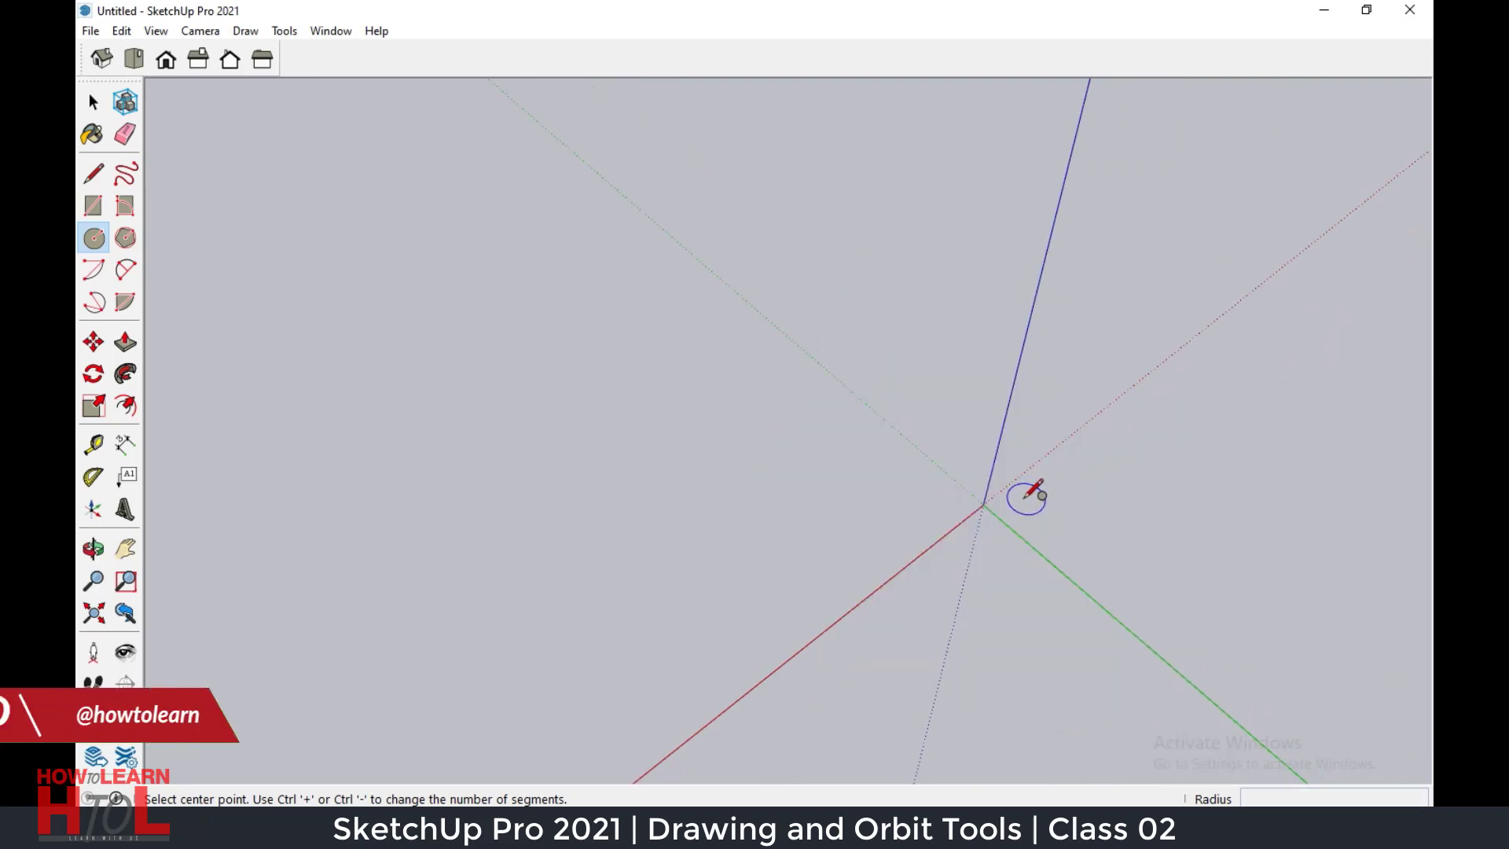
# Start a circle at the origin and vary its side count, stepping down to 4 sides.
pyautogui.click(983, 504)
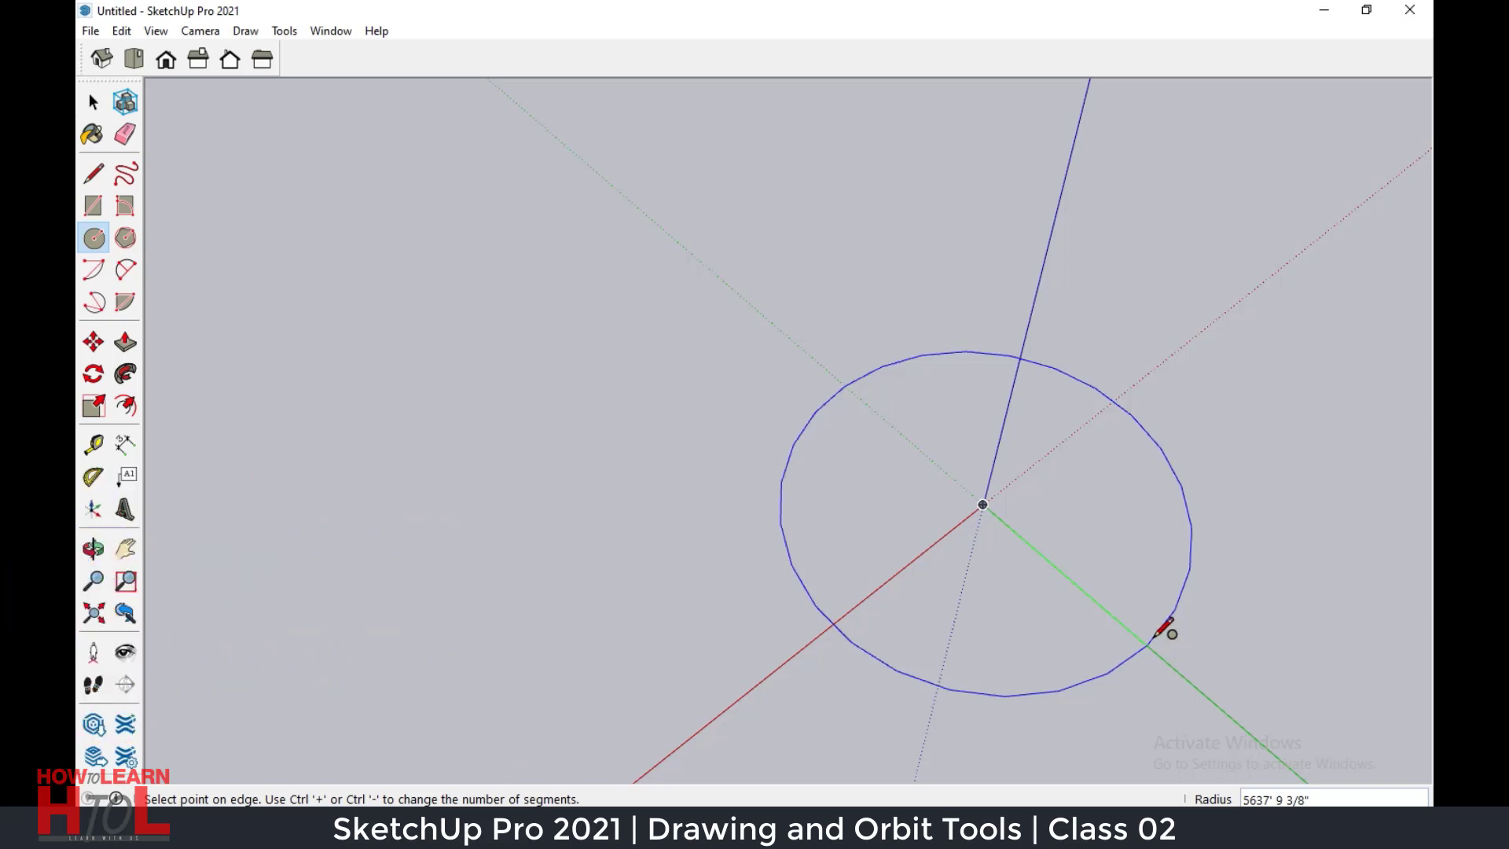
pyautogui.hotkey('ctrl', '+')
pyautogui.hotkey('ctrl', '+')
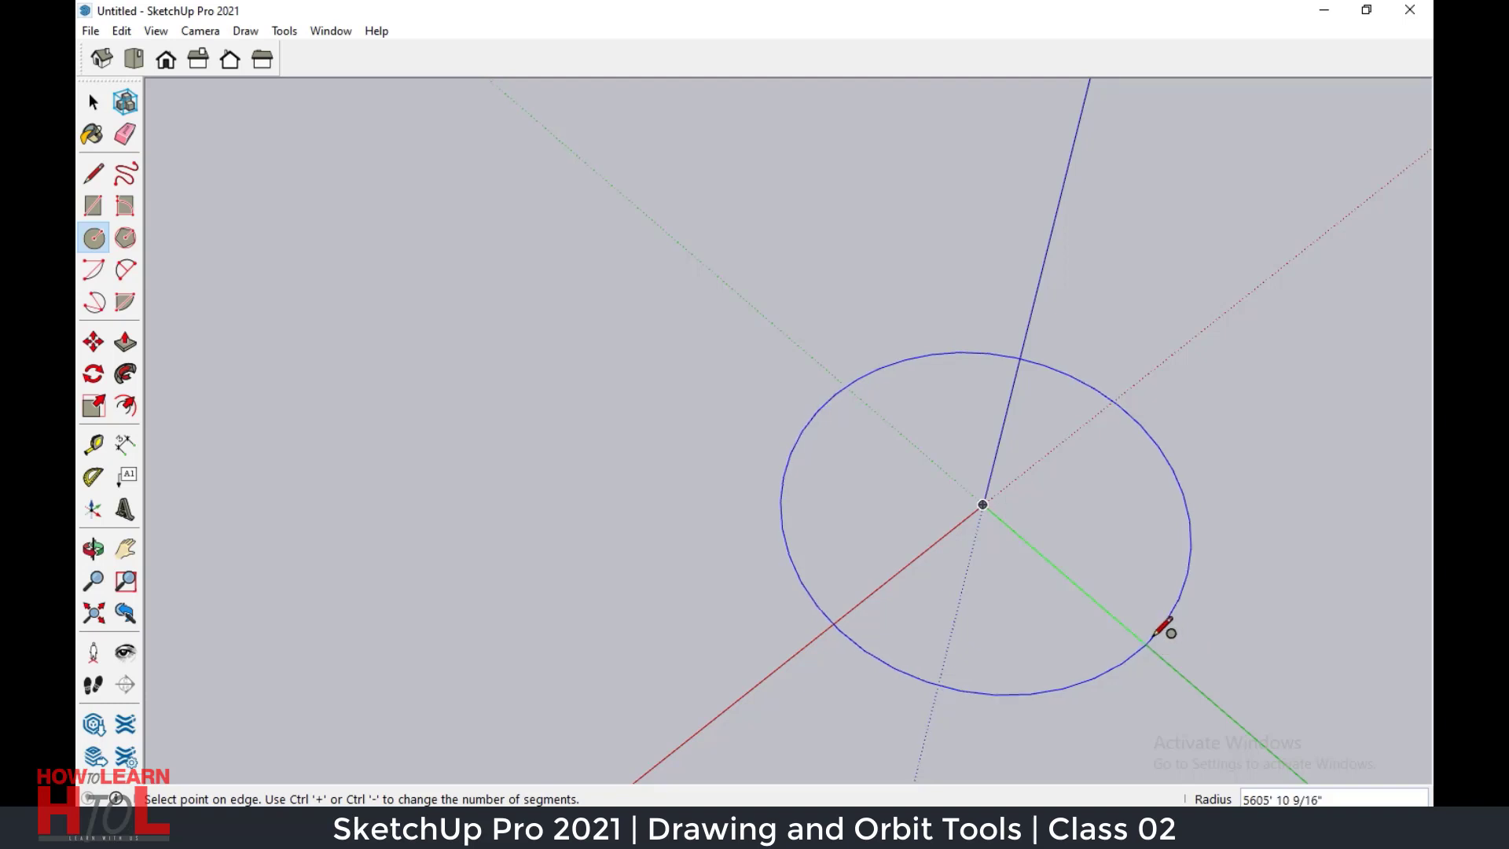
pyautogui.hotkey('ctrl', '+')
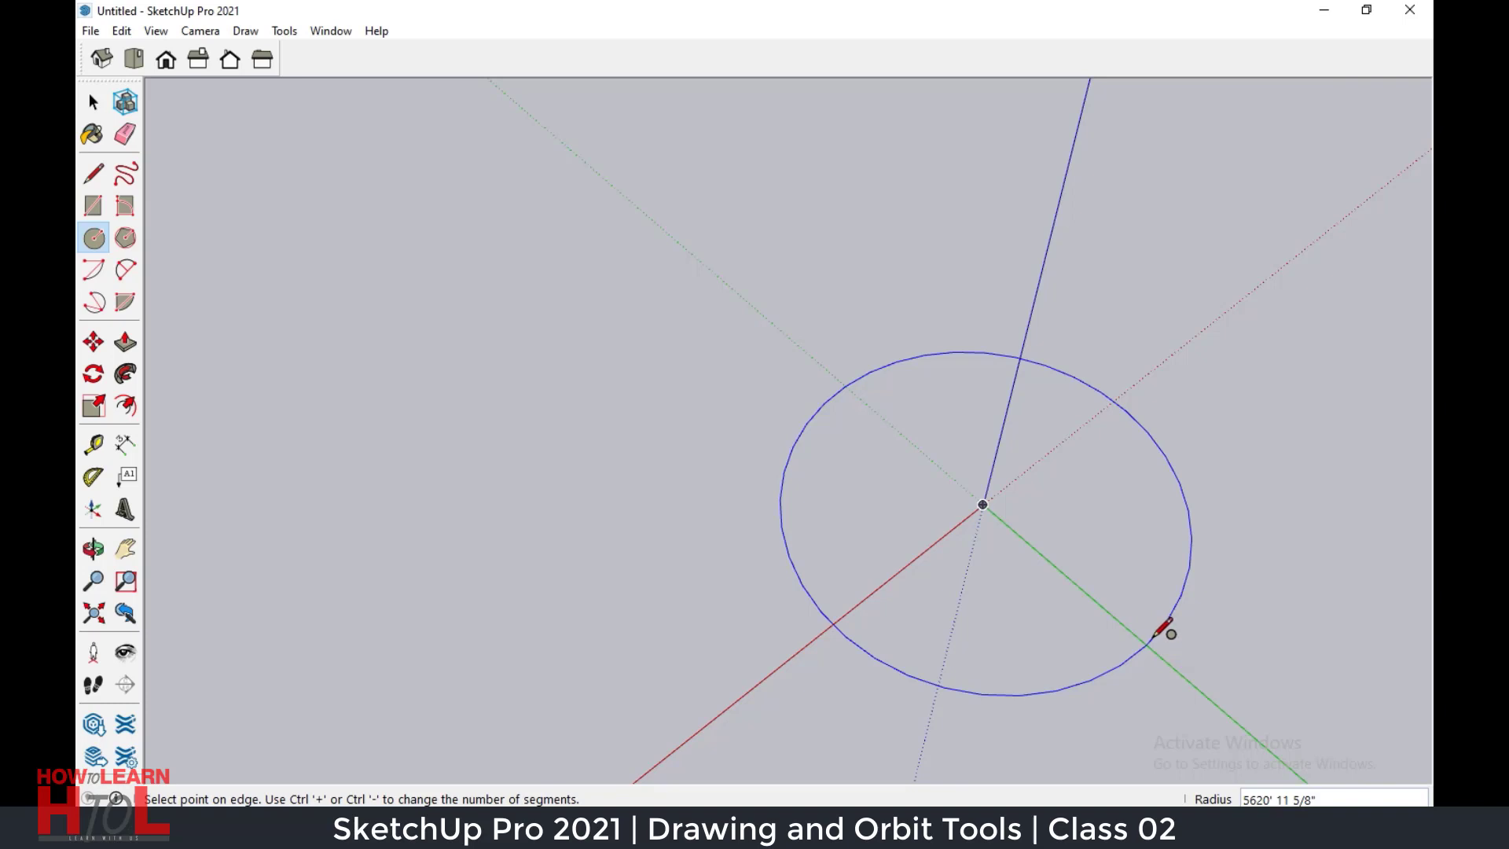
pyautogui.hotkey('ctrl', '-')
pyautogui.hotkey('ctrl', '-')
pyautogui.hotkey('ctrl', '-')
pyautogui.hotkey('ctrl', '-')
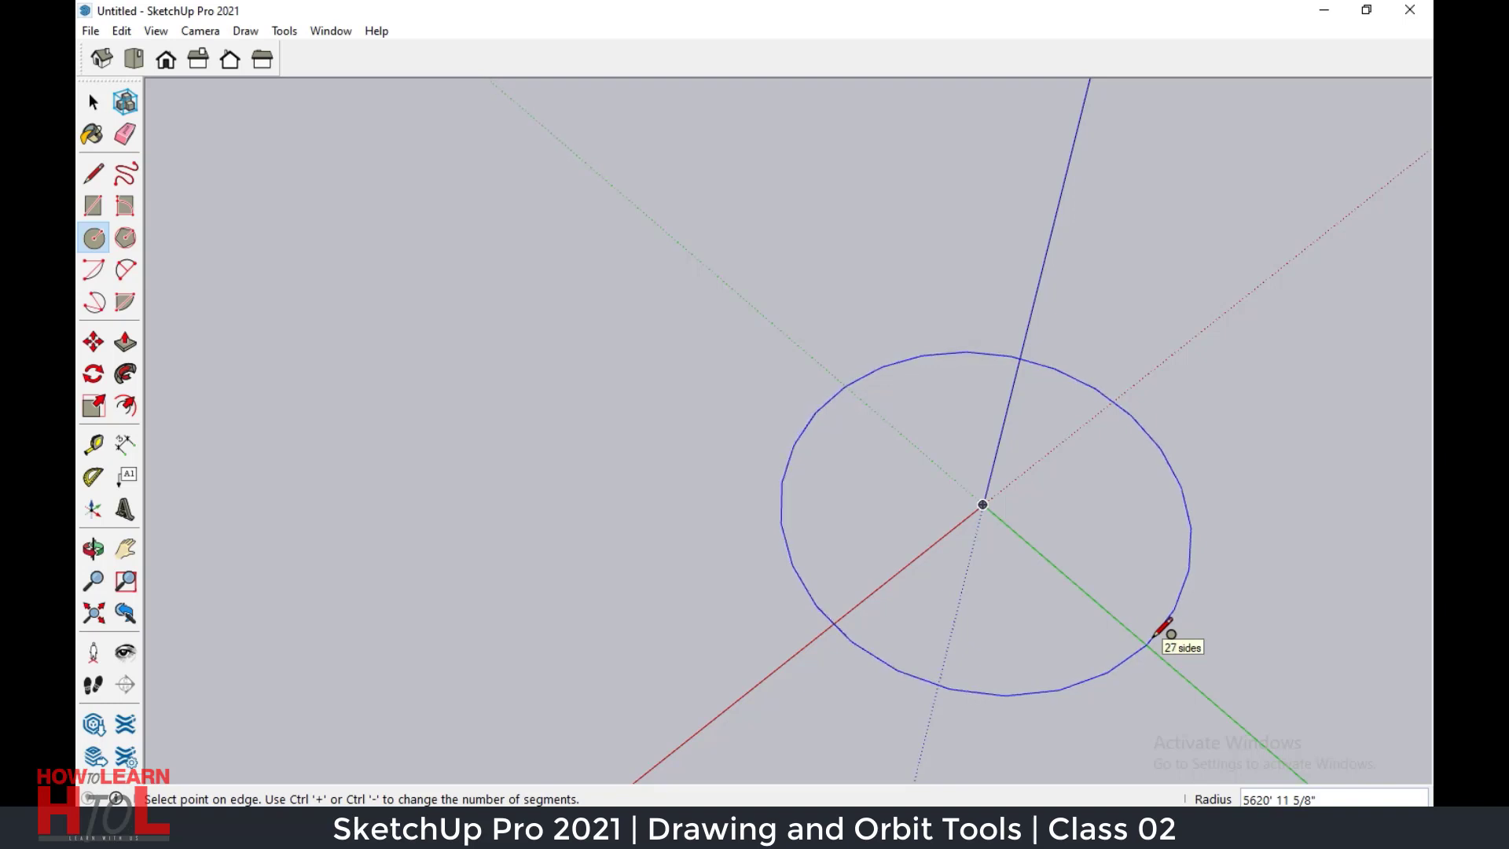
pyautogui.hotkey('ctrl', '-')
pyautogui.hotkey('ctrl', '-')
pyautogui.hotkey('ctrl', '-')
pyautogui.hotkey('ctrl', '-')
pyautogui.hotkey('ctrl', '-')
pyautogui.hotkey('ctrl', '-')
pyautogui.hotkey('ctrl', '-')
pyautogui.hotkey('ctrl', '-')
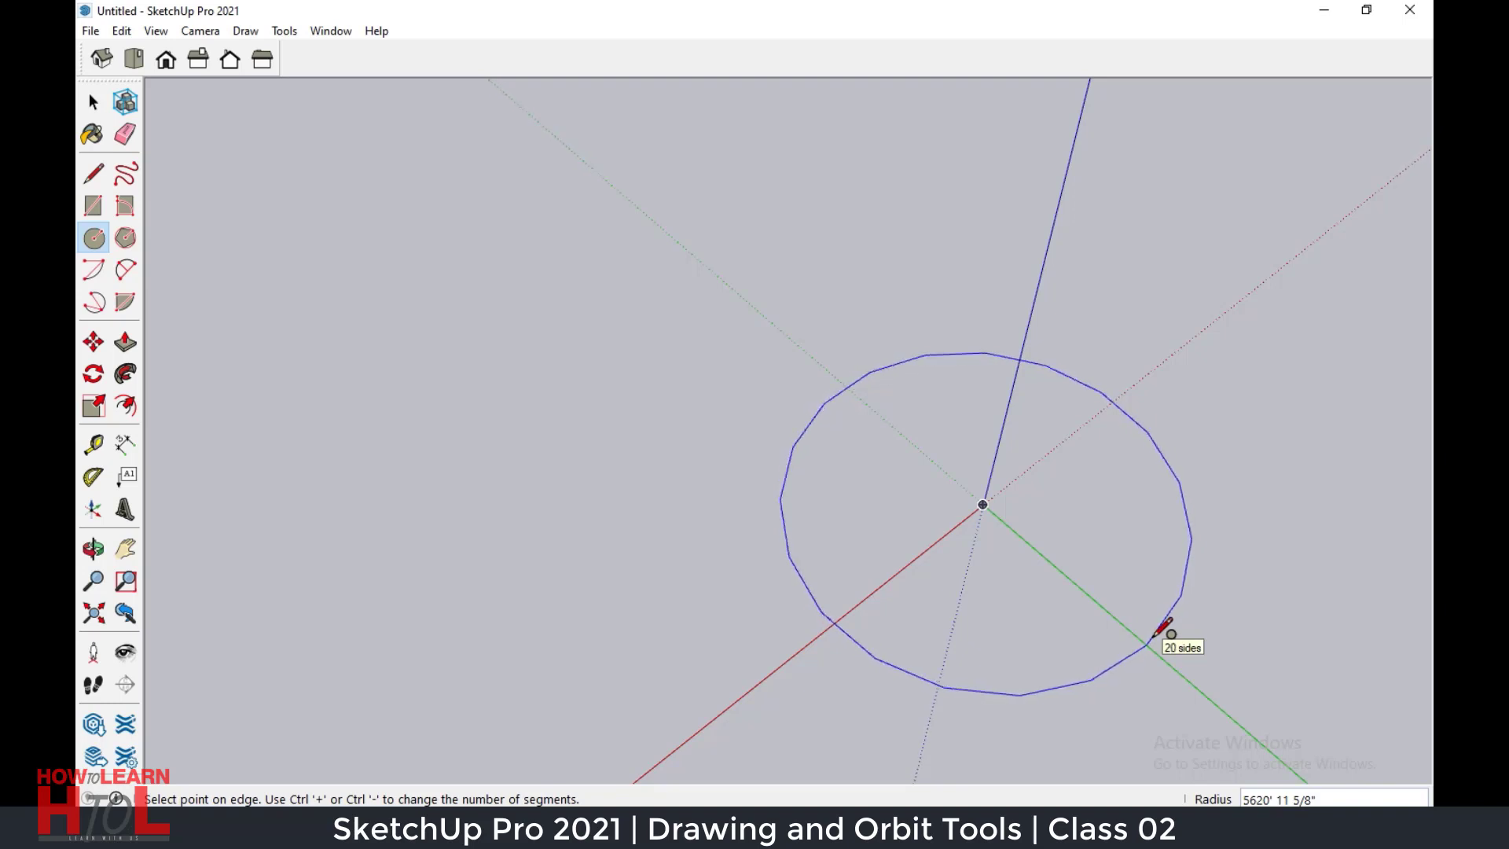
pyautogui.hotkey('ctrl', '-')
pyautogui.hotkey('ctrl', '-')
pyautogui.hotkey('ctrl', '-')
pyautogui.hotkey('ctrl', '-')
pyautogui.hotkey('ctrl', '-')
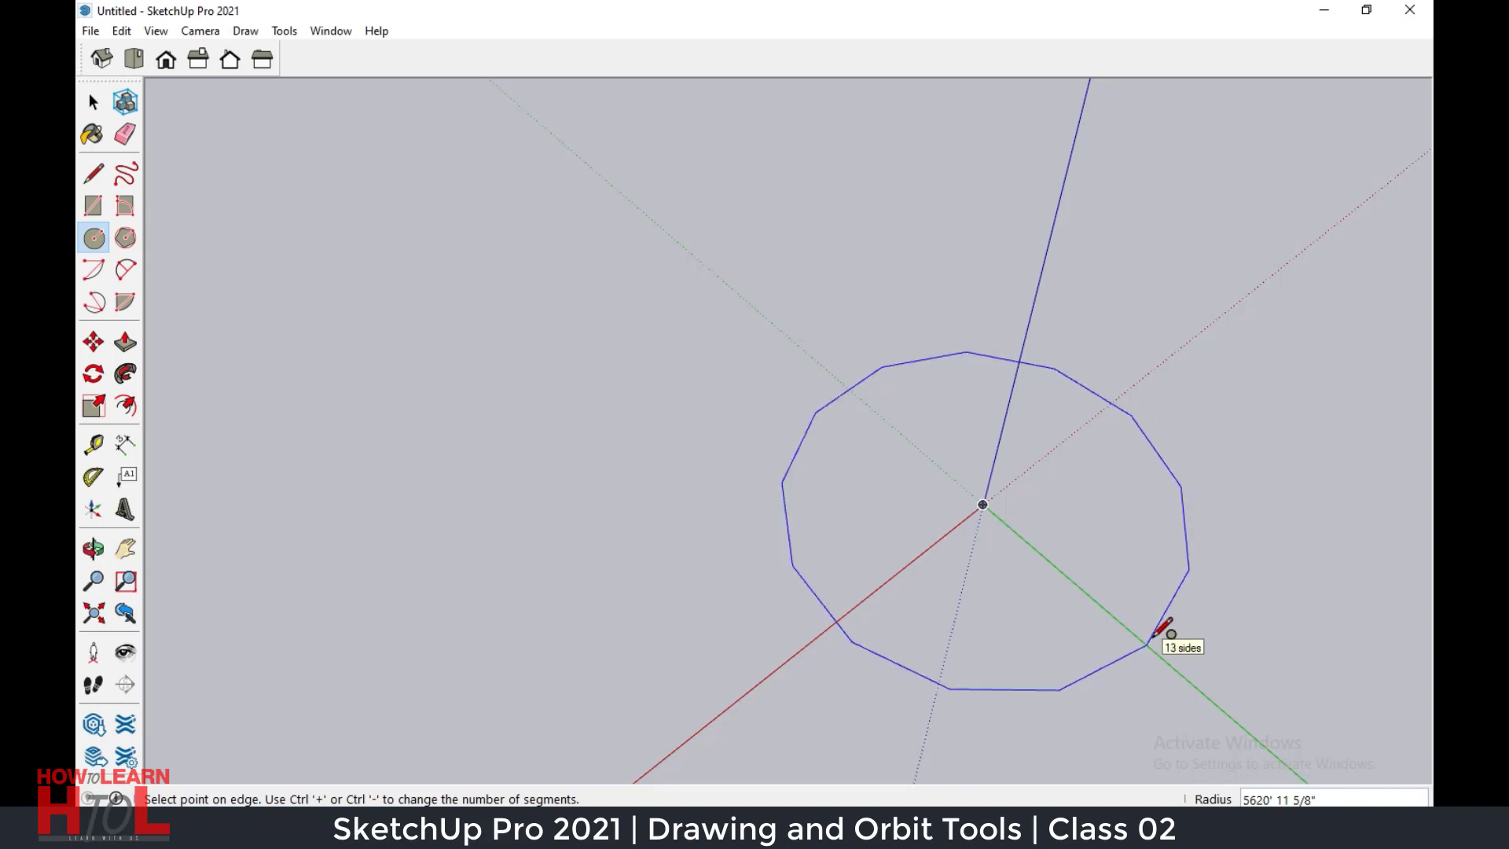
pyautogui.hotkey('ctrl', '-')
pyautogui.hotkey('ctrl', '-')
pyautogui.hotkey('ctrl', '-')
pyautogui.hotkey('ctrl', '-')
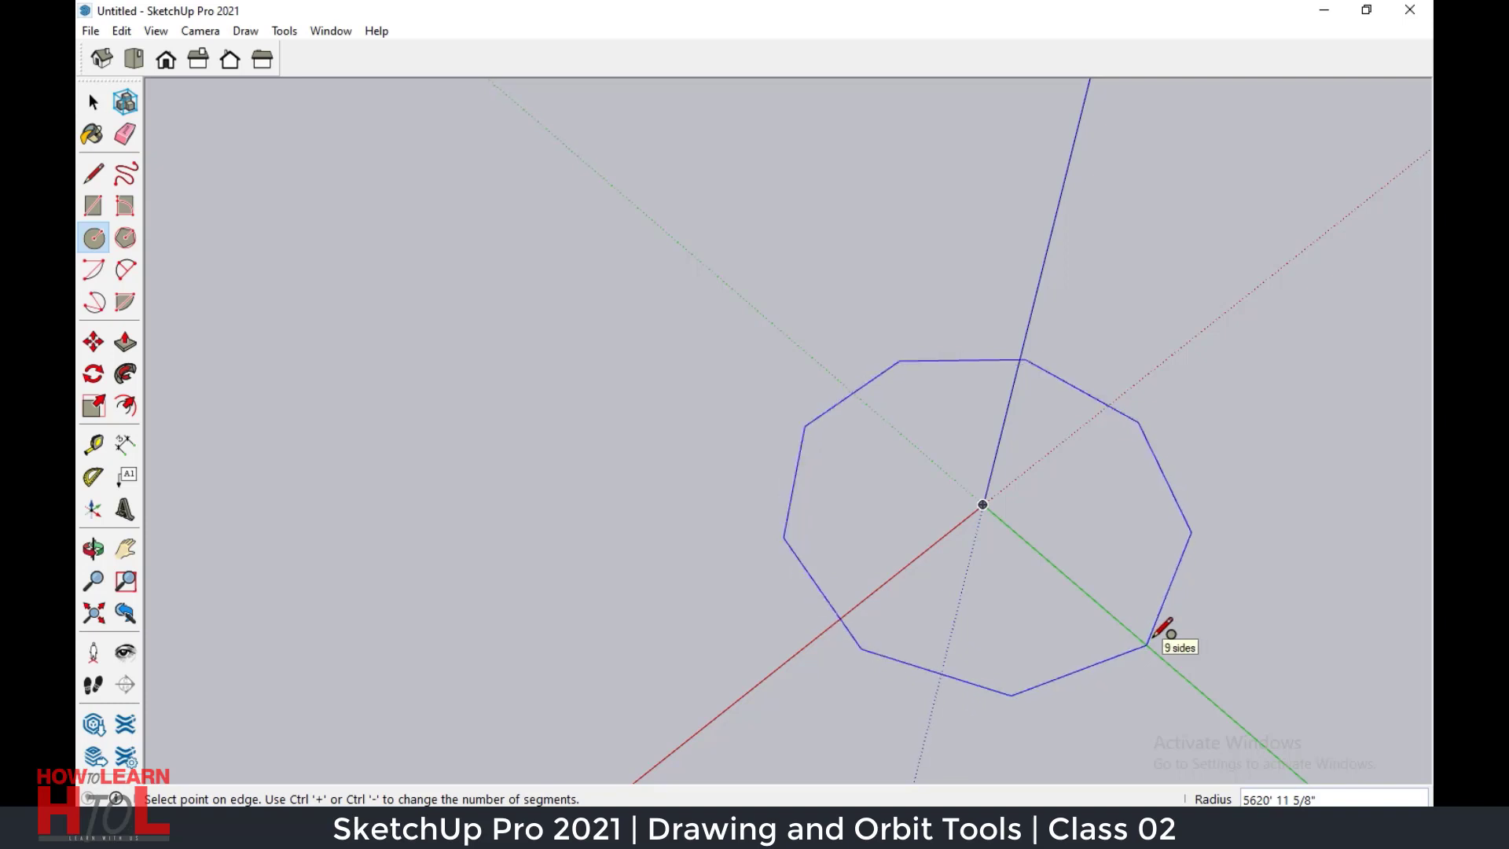
pyautogui.hotkey('ctrl', '-')
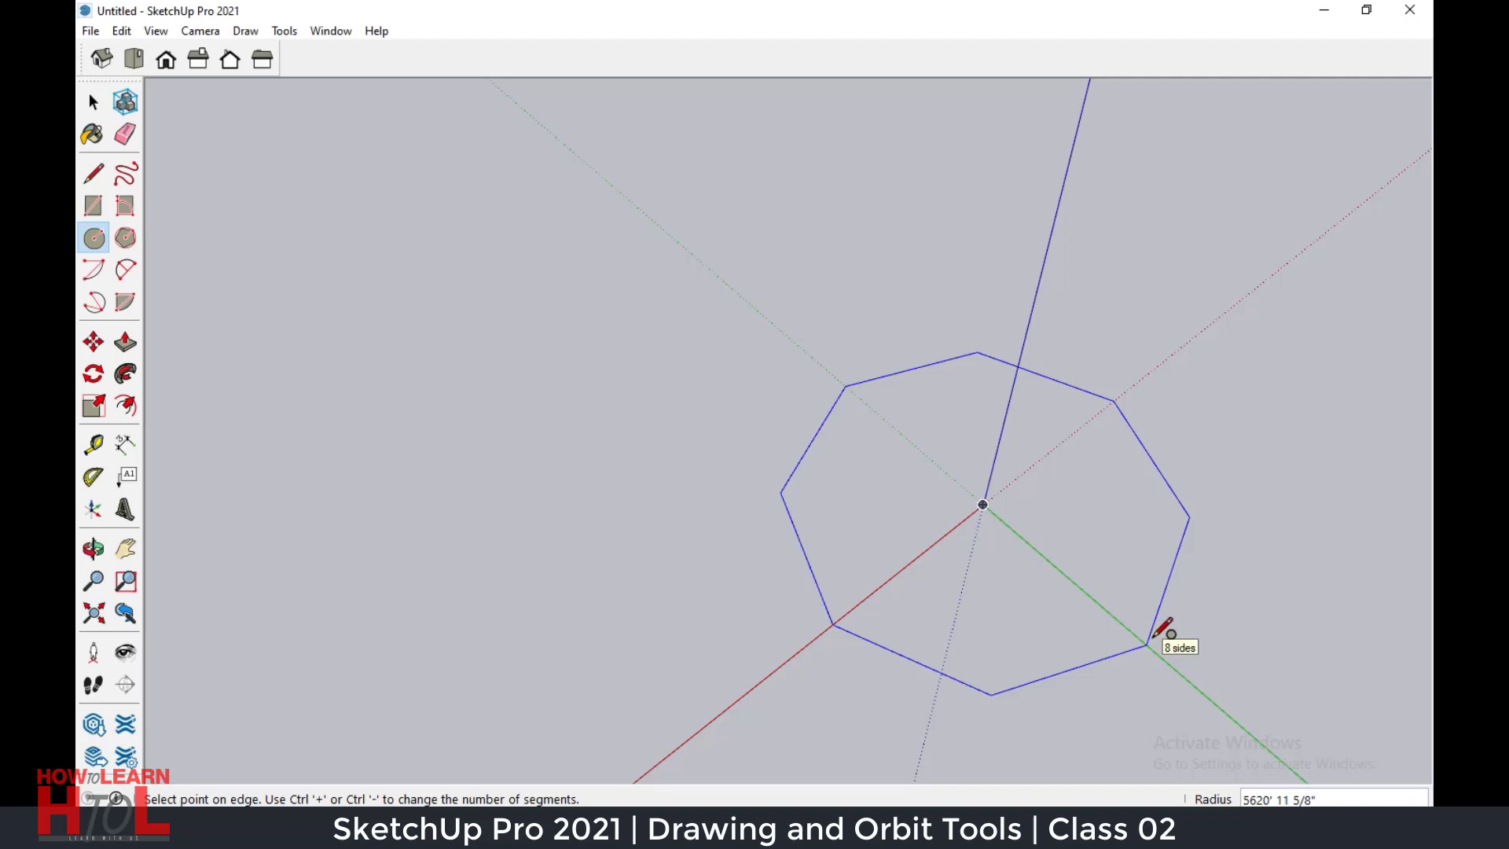
pyautogui.hotkey('ctrl', '-')
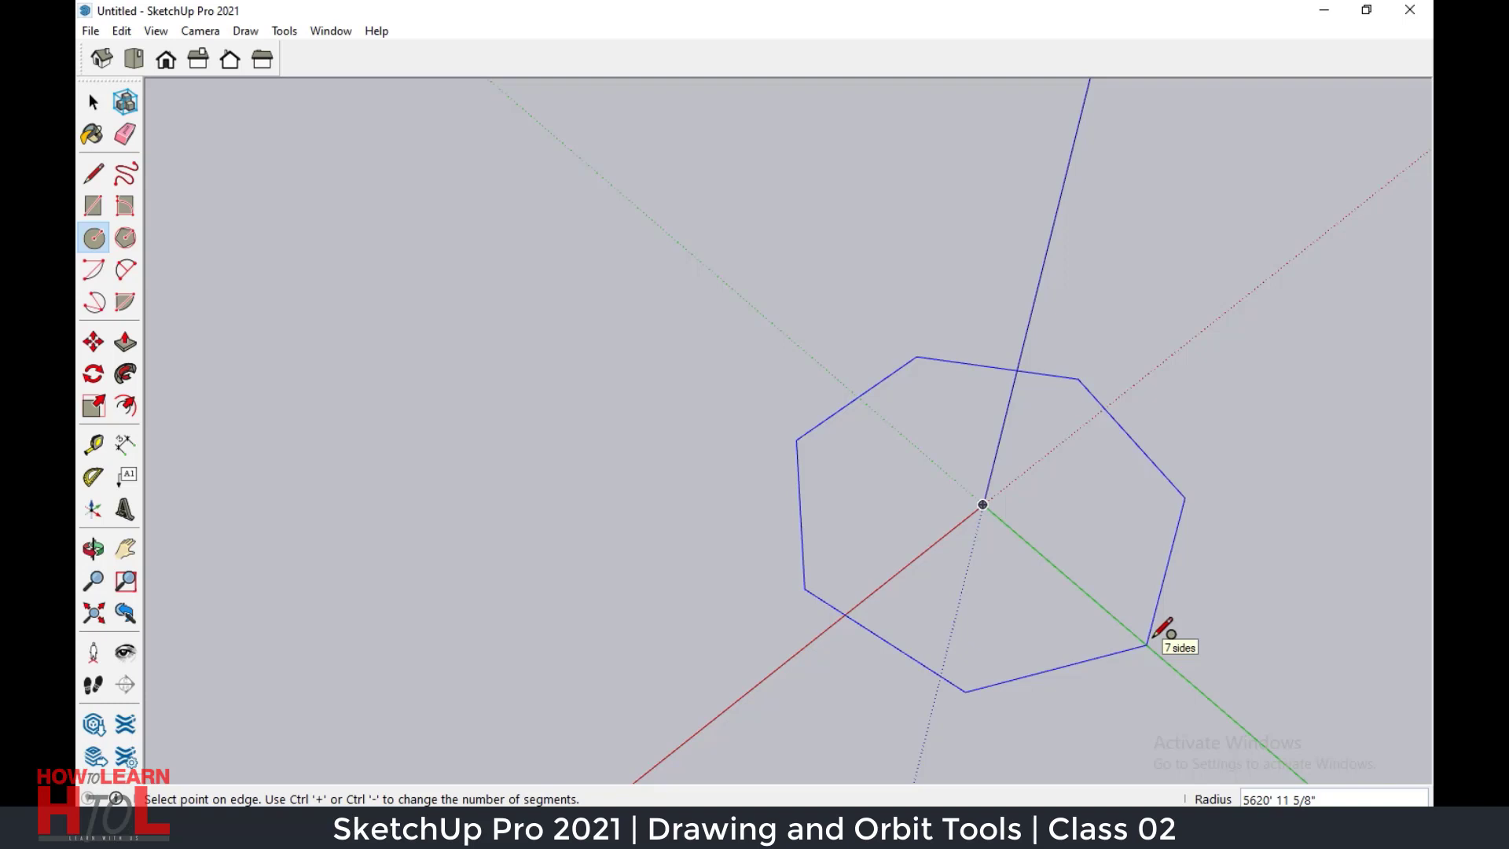
pyautogui.hotkey('ctrl', '-')
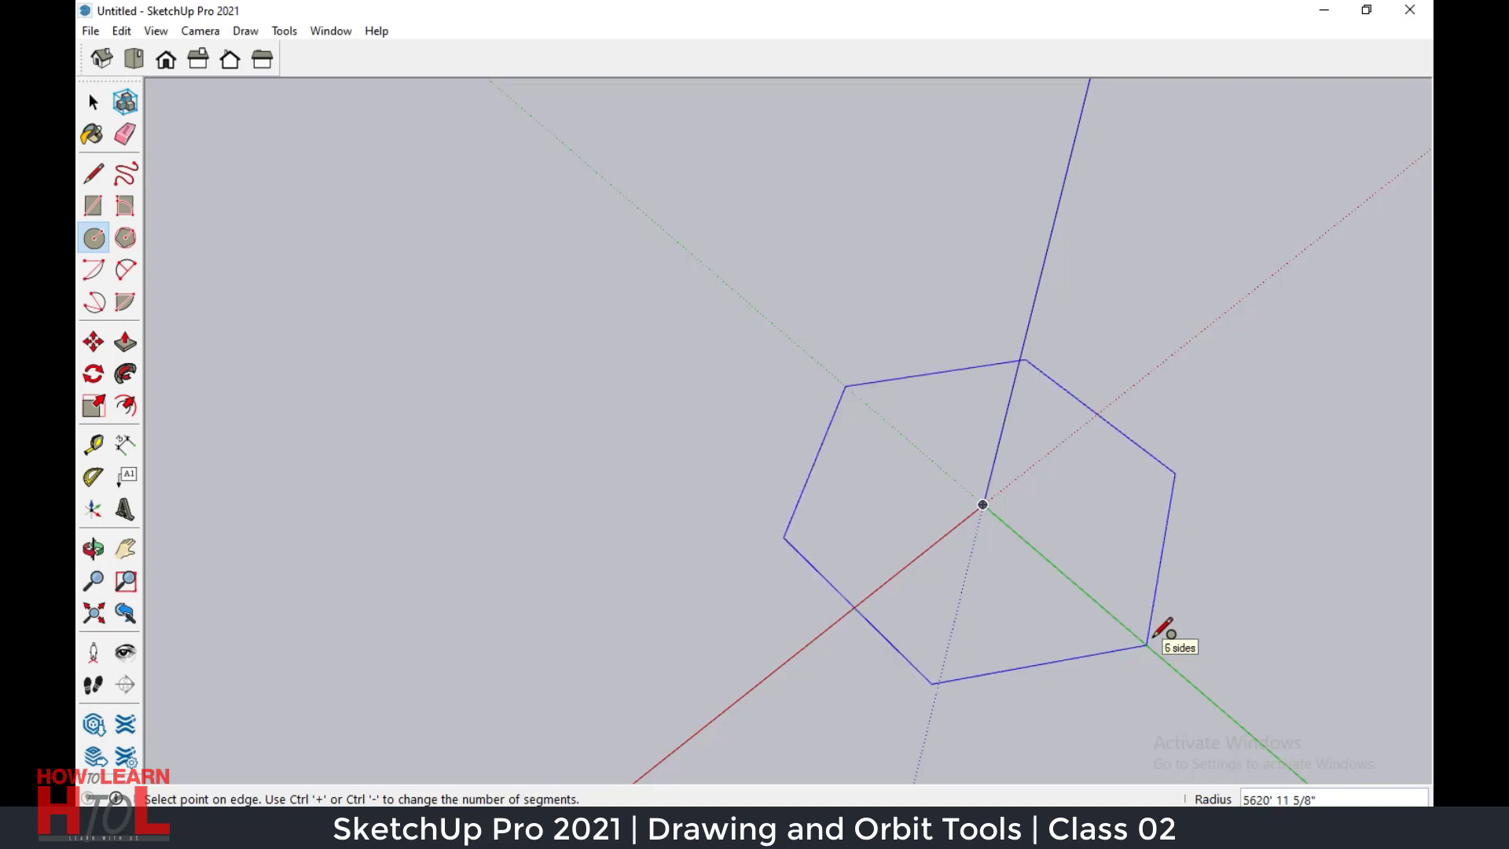
pyautogui.hotkey('ctrl', '-')
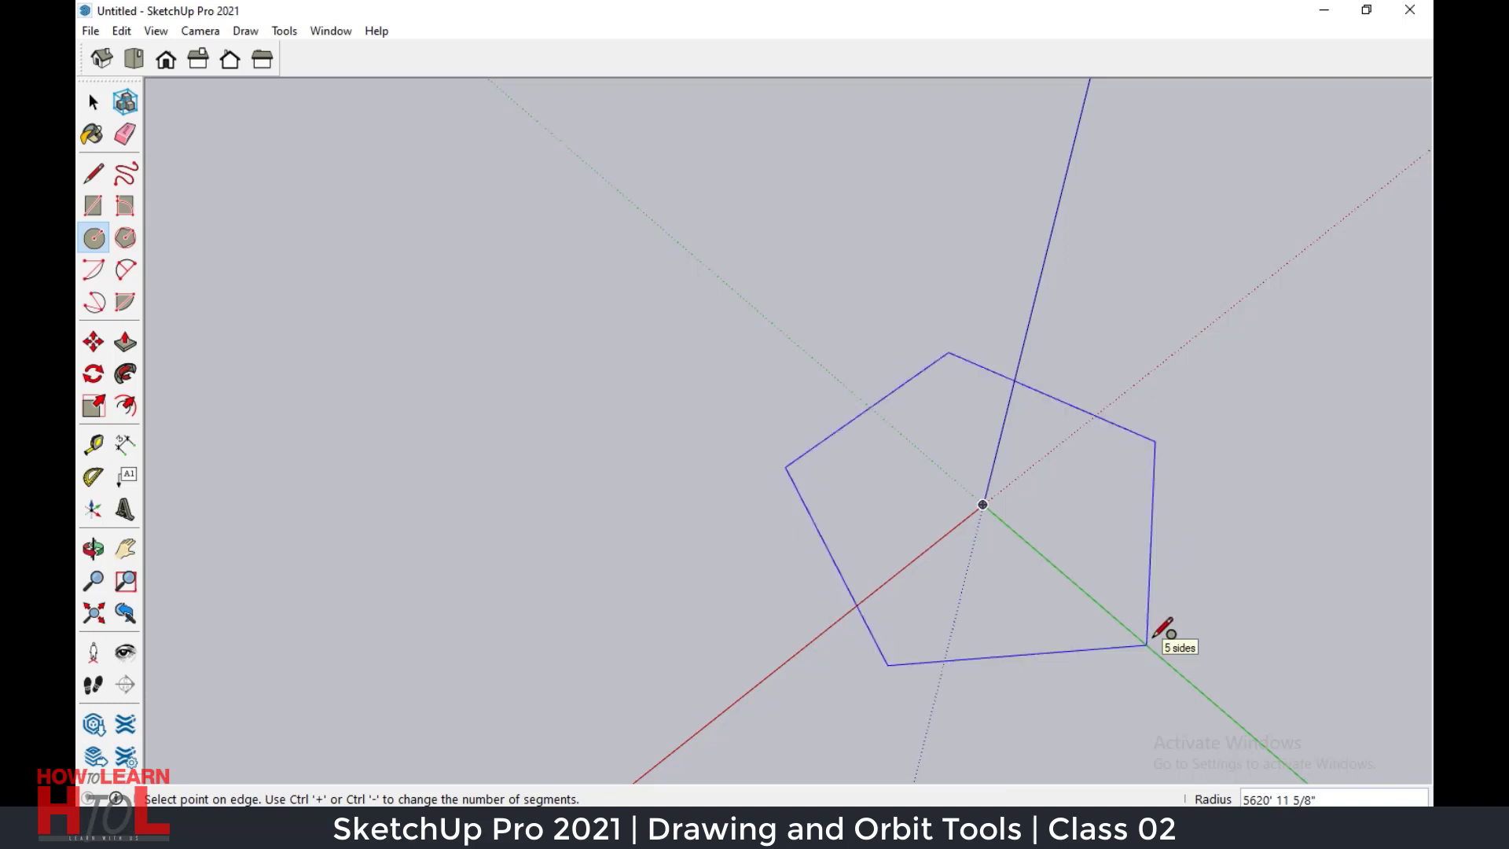
pyautogui.hotkey('ctrl', '-')
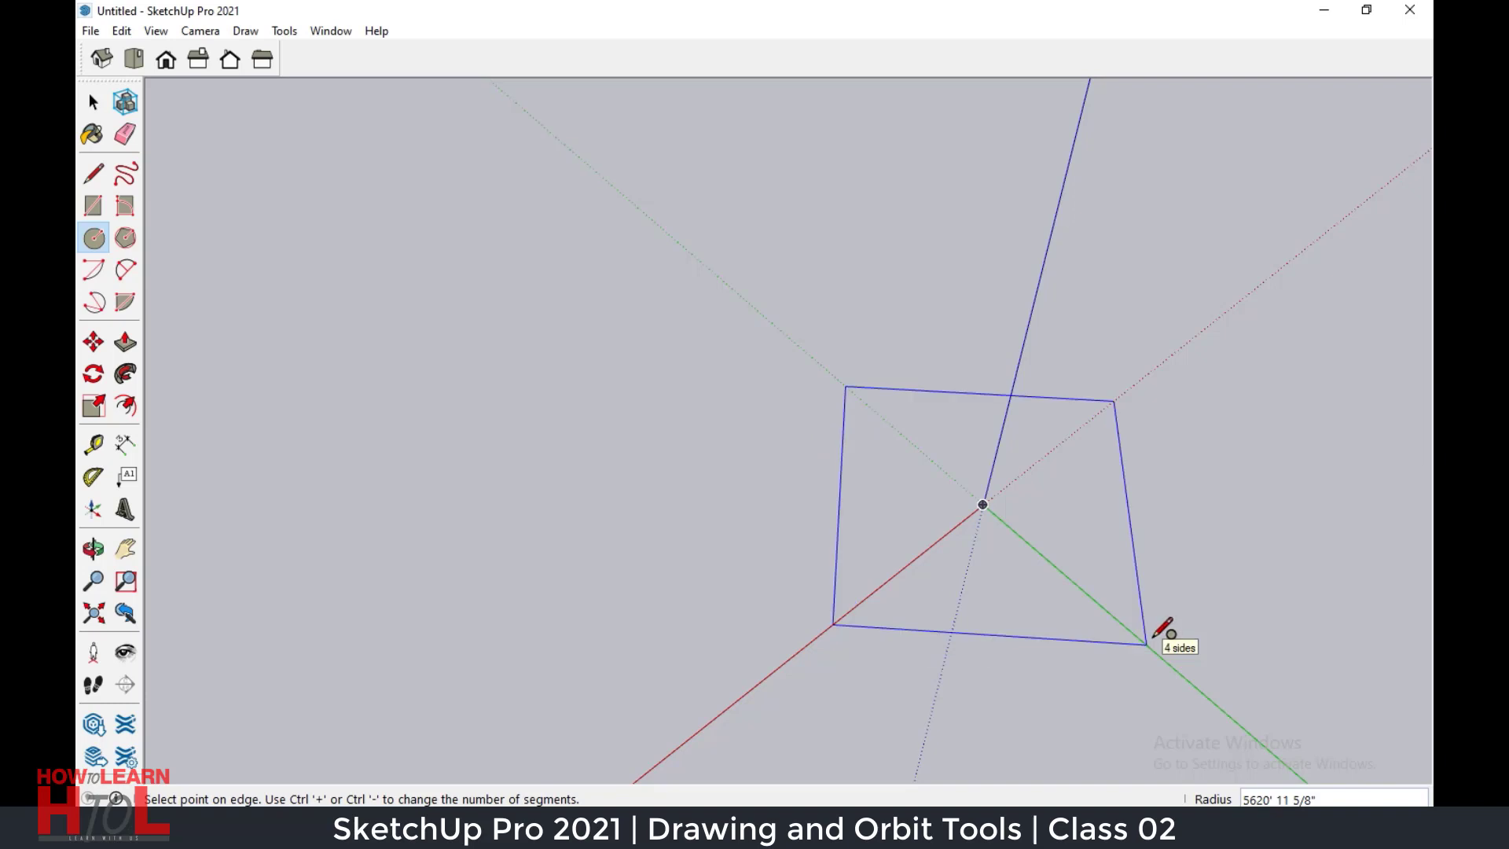
# Raise the circle to about 21 sides, finish it, then select everything and delete it.
pyautogui.hotkey('ctrl', '+')
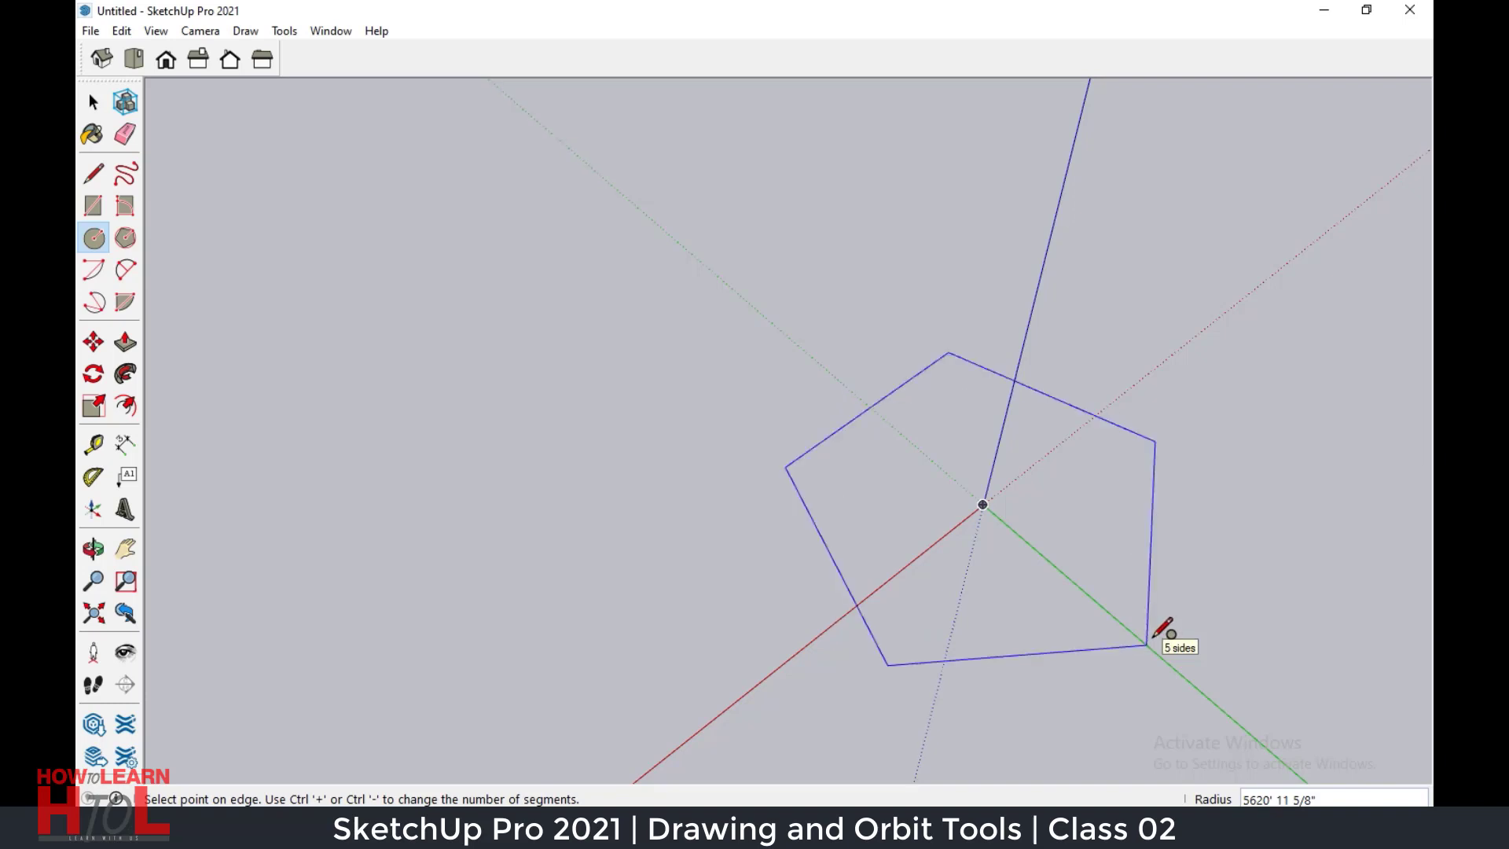
pyautogui.hotkey('ctrl', '+')
pyautogui.hotkey('ctrl', '+')
pyautogui.hotkey('ctrl', '+')
pyautogui.hotkey('ctrl', '+')
pyautogui.hotkey('ctrl', '+')
pyautogui.hotkey('ctrl', '+')
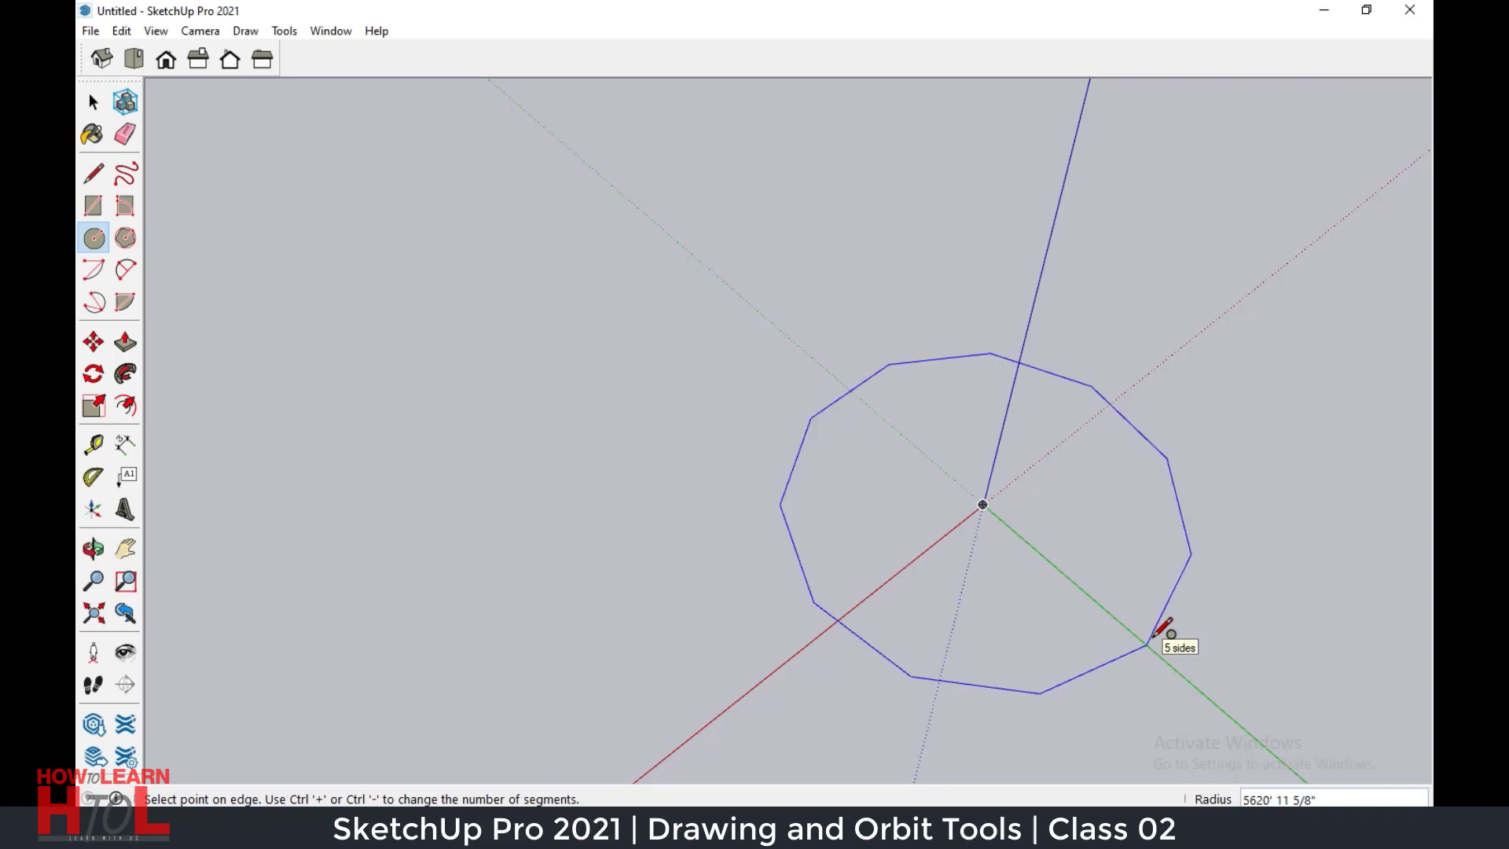
pyautogui.hotkey('ctrl', '+')
pyautogui.hotkey('ctrl', '+')
pyautogui.hotkey('ctrl', '+')
pyautogui.hotkey('ctrl', '+')
pyautogui.hotkey('ctrl', '+')
pyautogui.hotkey('ctrl', '+')
pyautogui.hotkey('ctrl', '+')
pyautogui.hotkey('ctrl', '+')
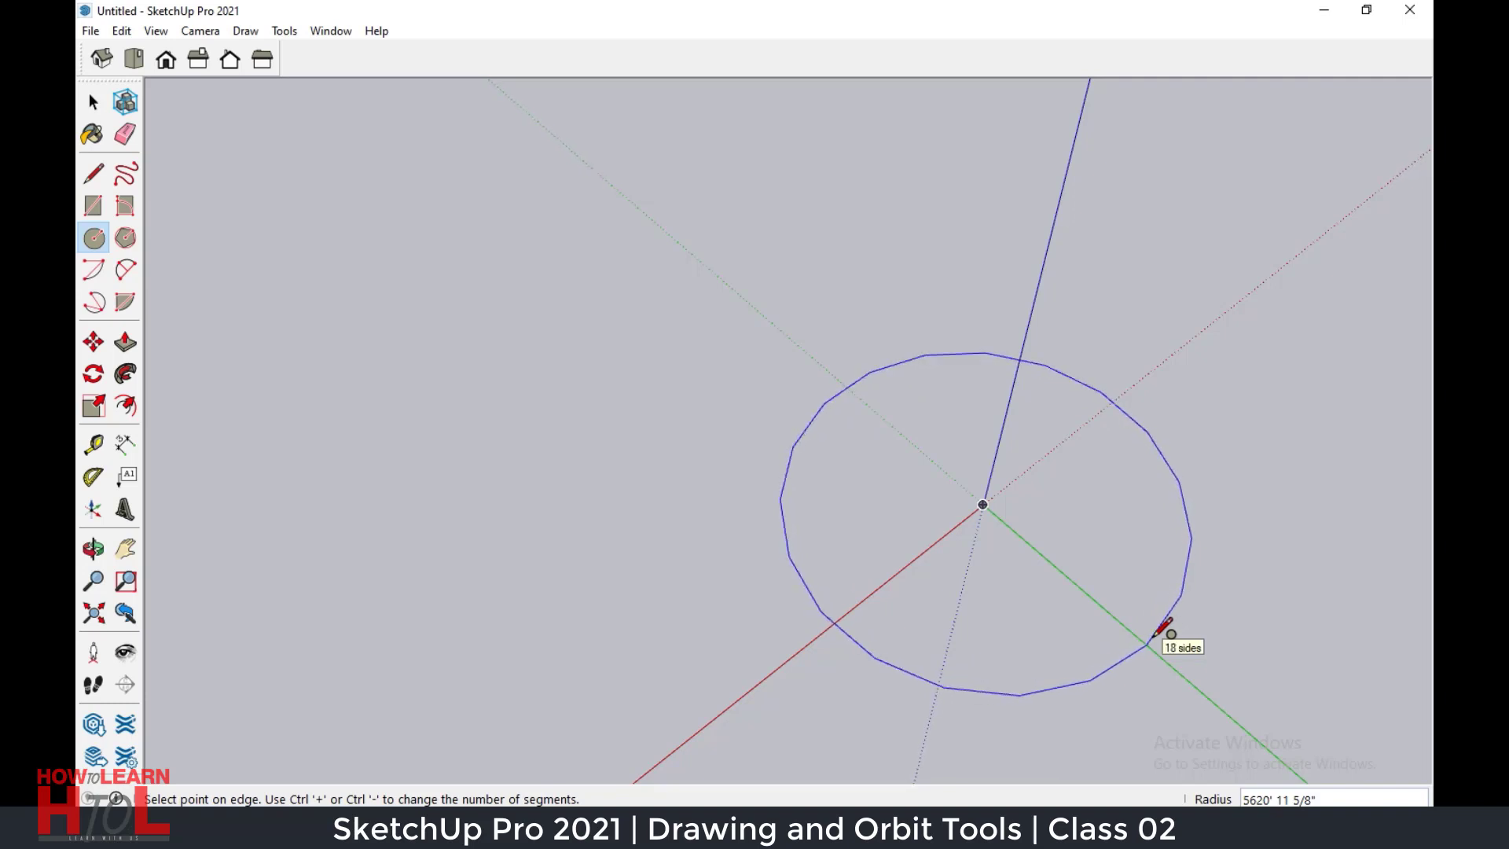
pyautogui.hotkey('ctrl', '+')
pyautogui.hotkey('ctrl', '+')
pyautogui.hotkey('ctrl', '+')
pyautogui.hotkey('ctrl', '+')
pyautogui.hotkey('ctrl', '+')
pyautogui.hotkey('ctrl', '+')
pyautogui.hotkey('ctrl', '+')
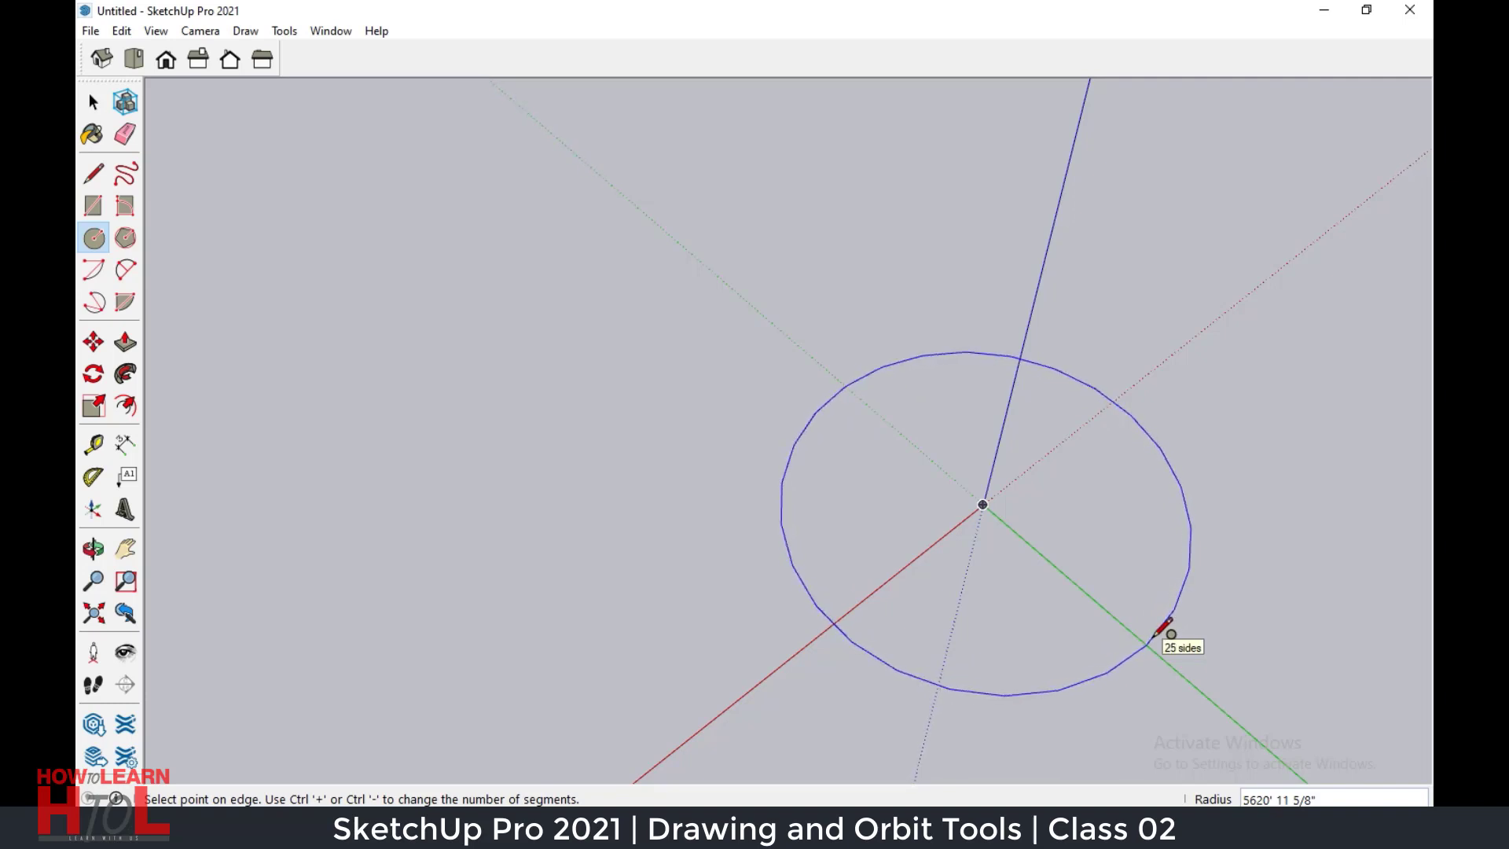
pyautogui.click(1150, 638)
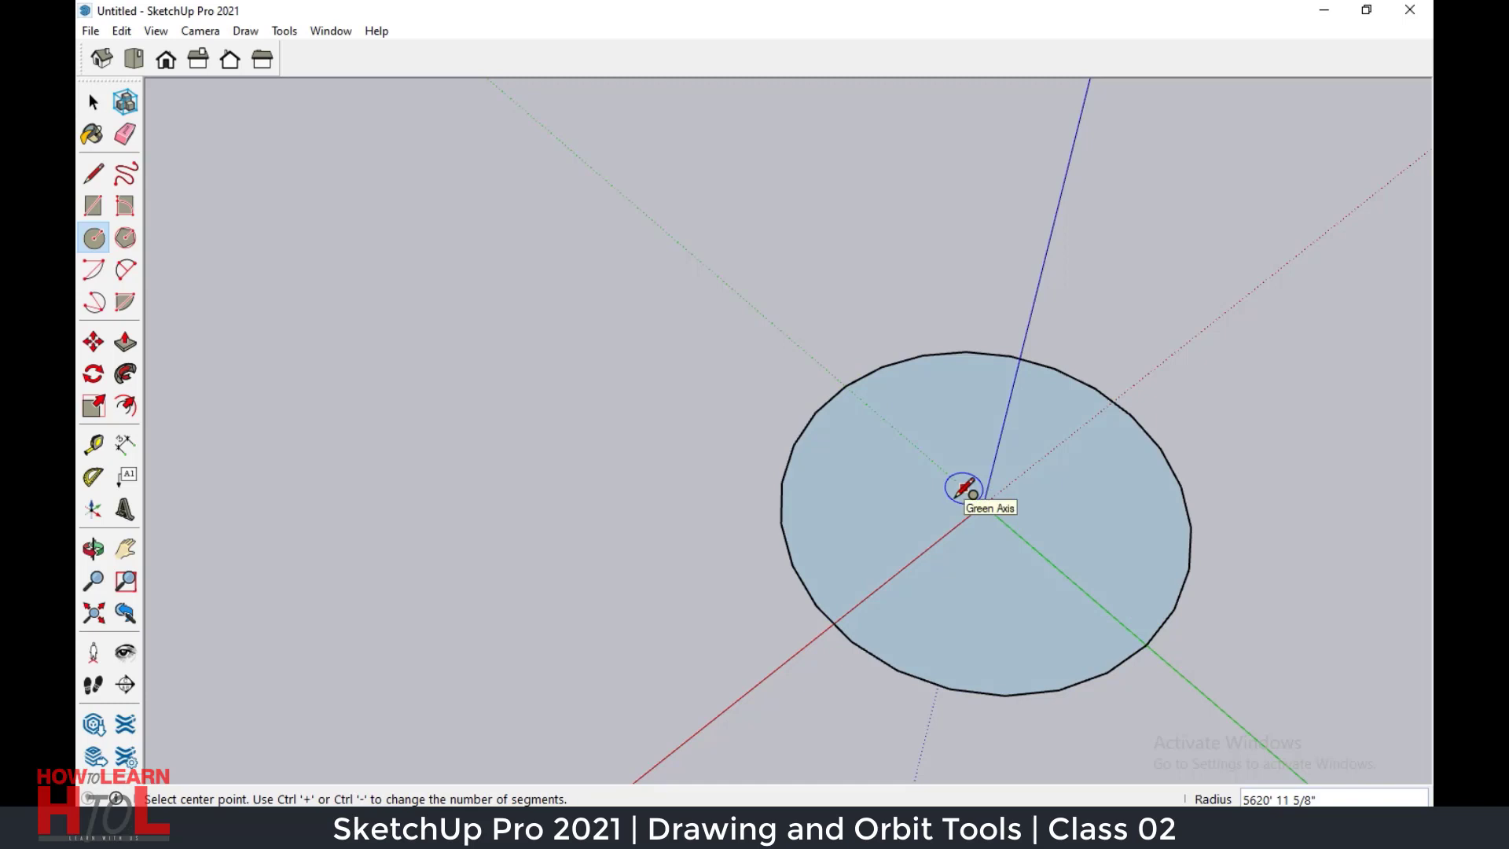
pyautogui.hotkey('ctrl', 'a')
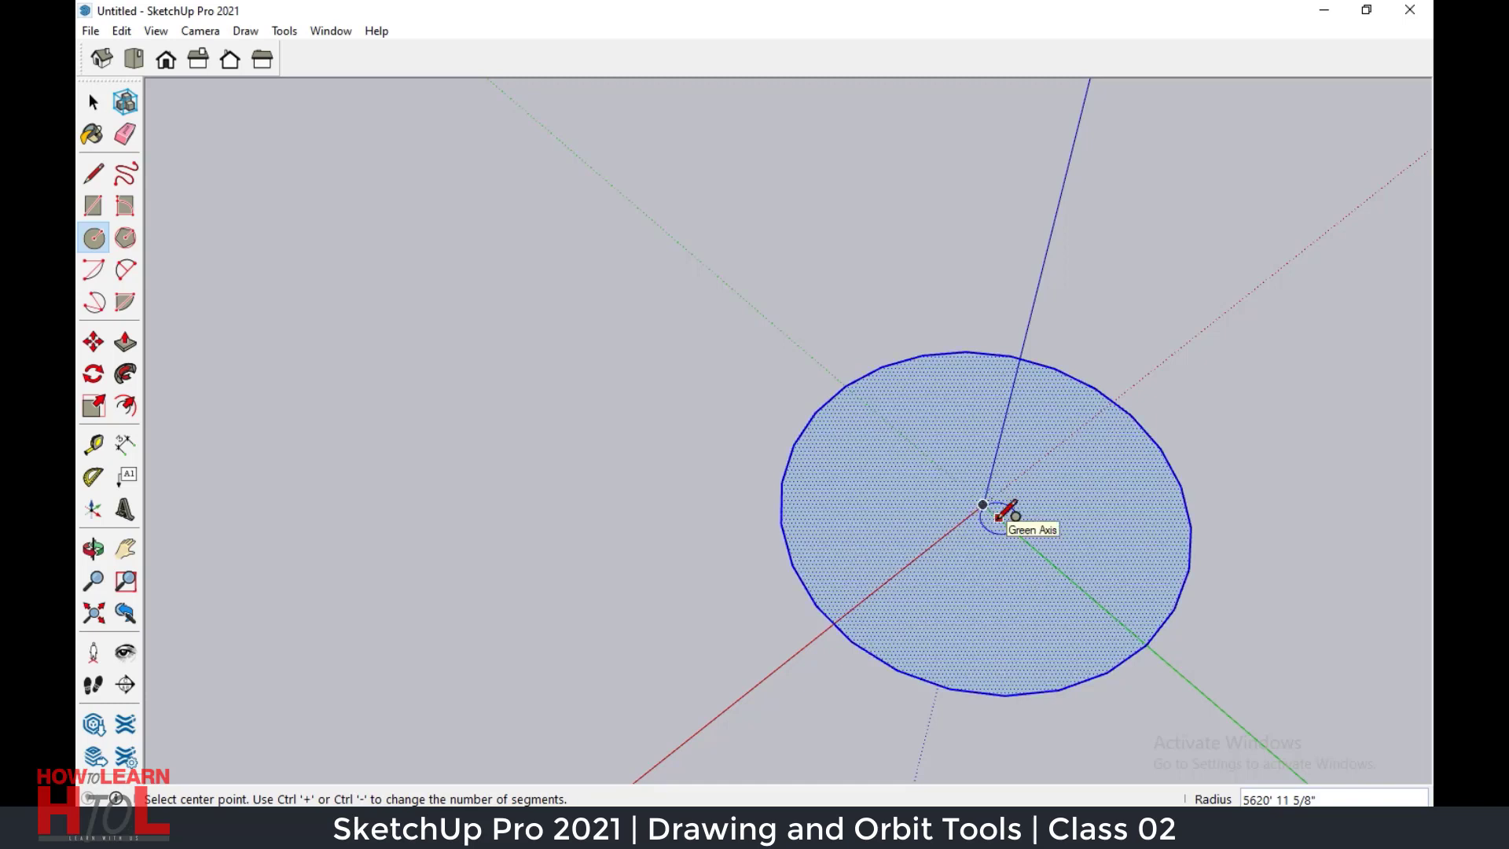
pyautogui.press('Delete')
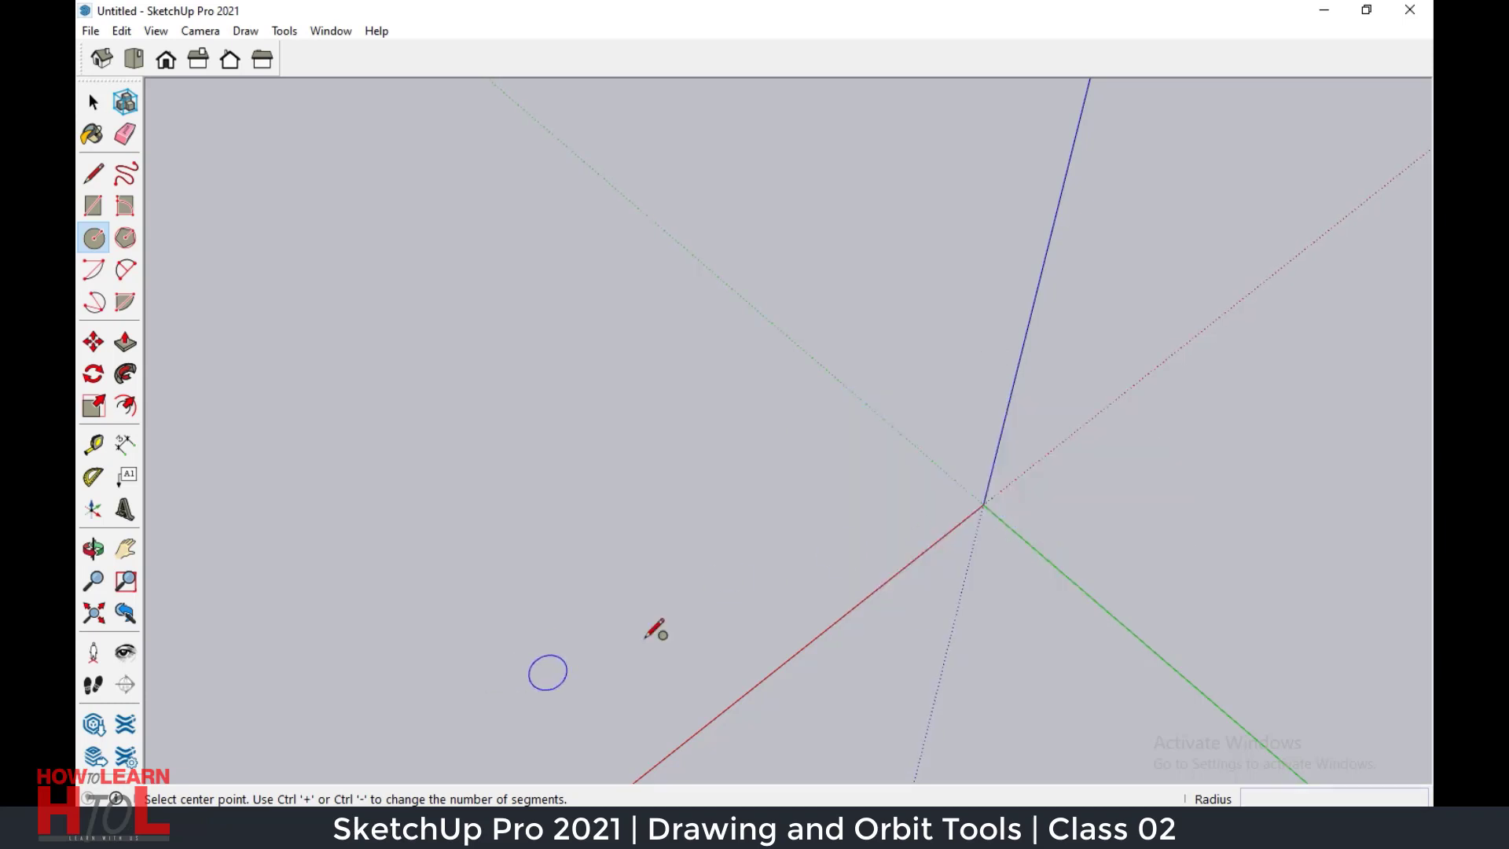
# Draw a square polygon centred on the origin, then undo it.
pyautogui.click(124, 245)
pyautogui.click(982, 503)
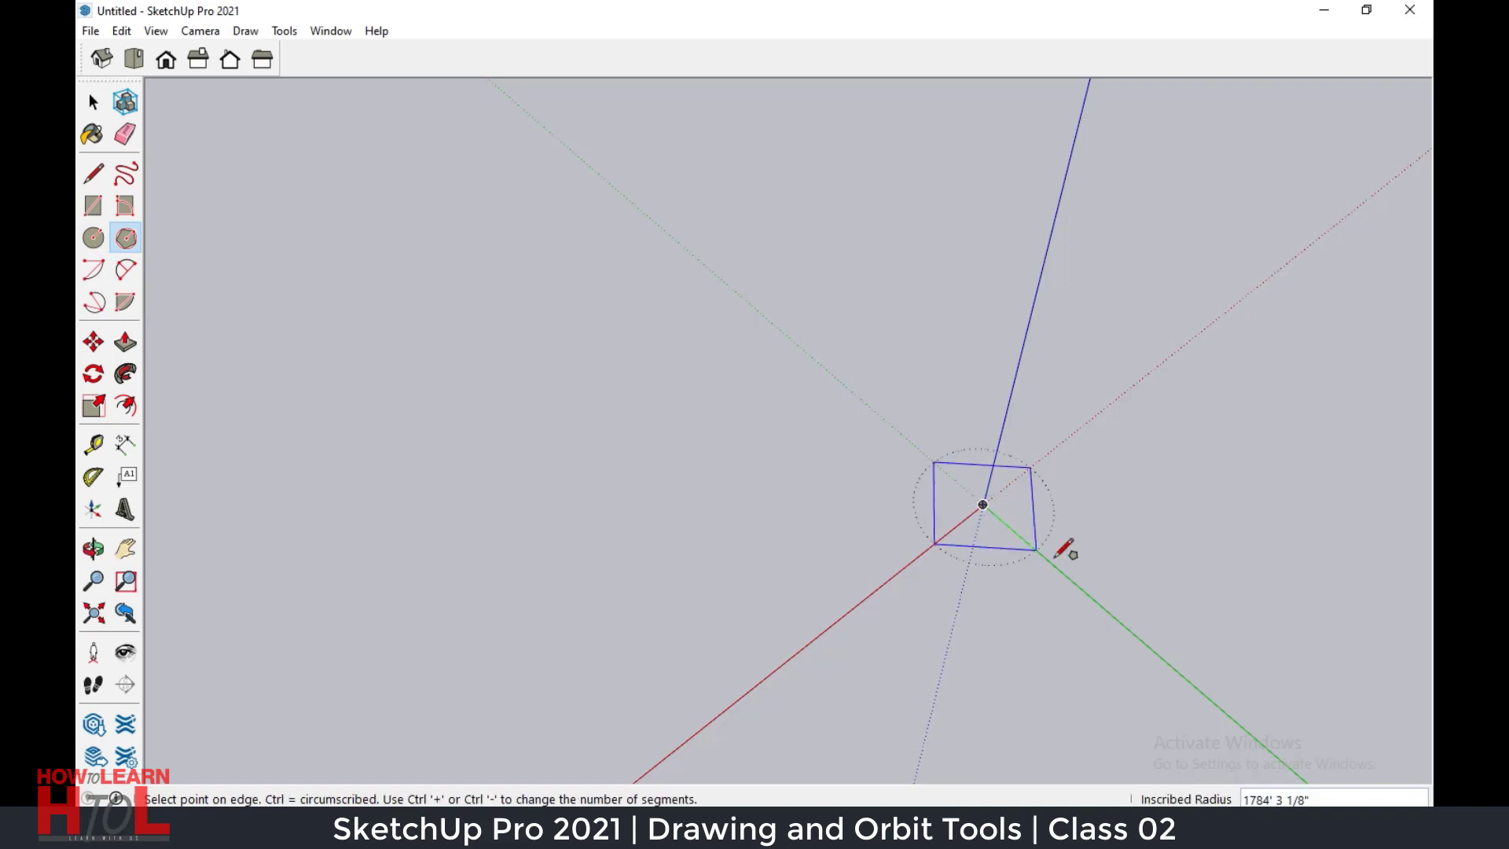
pyautogui.click(1136, 633)
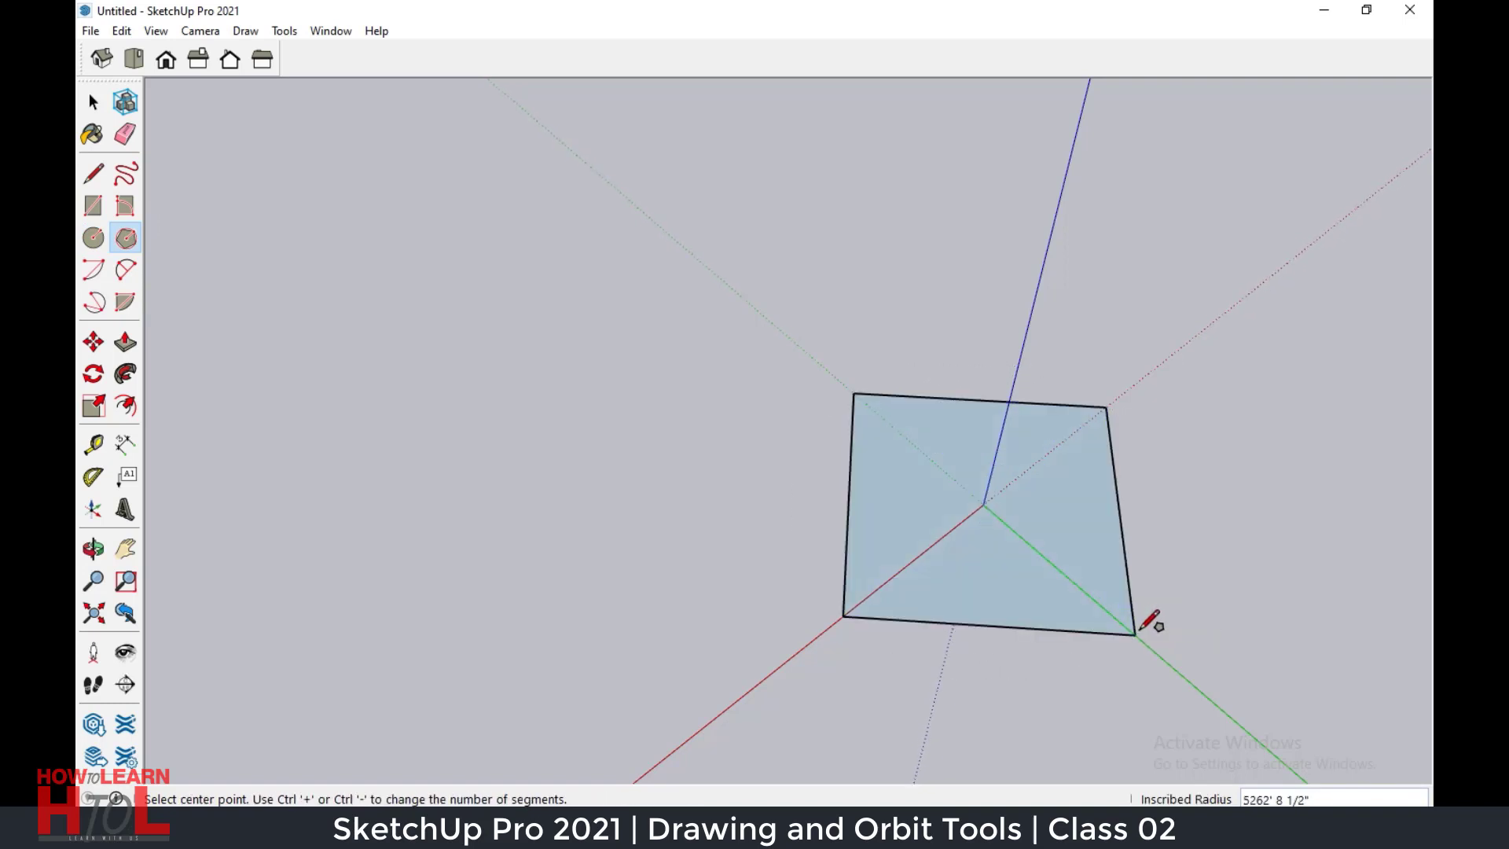
pyautogui.hotkey('ctrl', 'z')
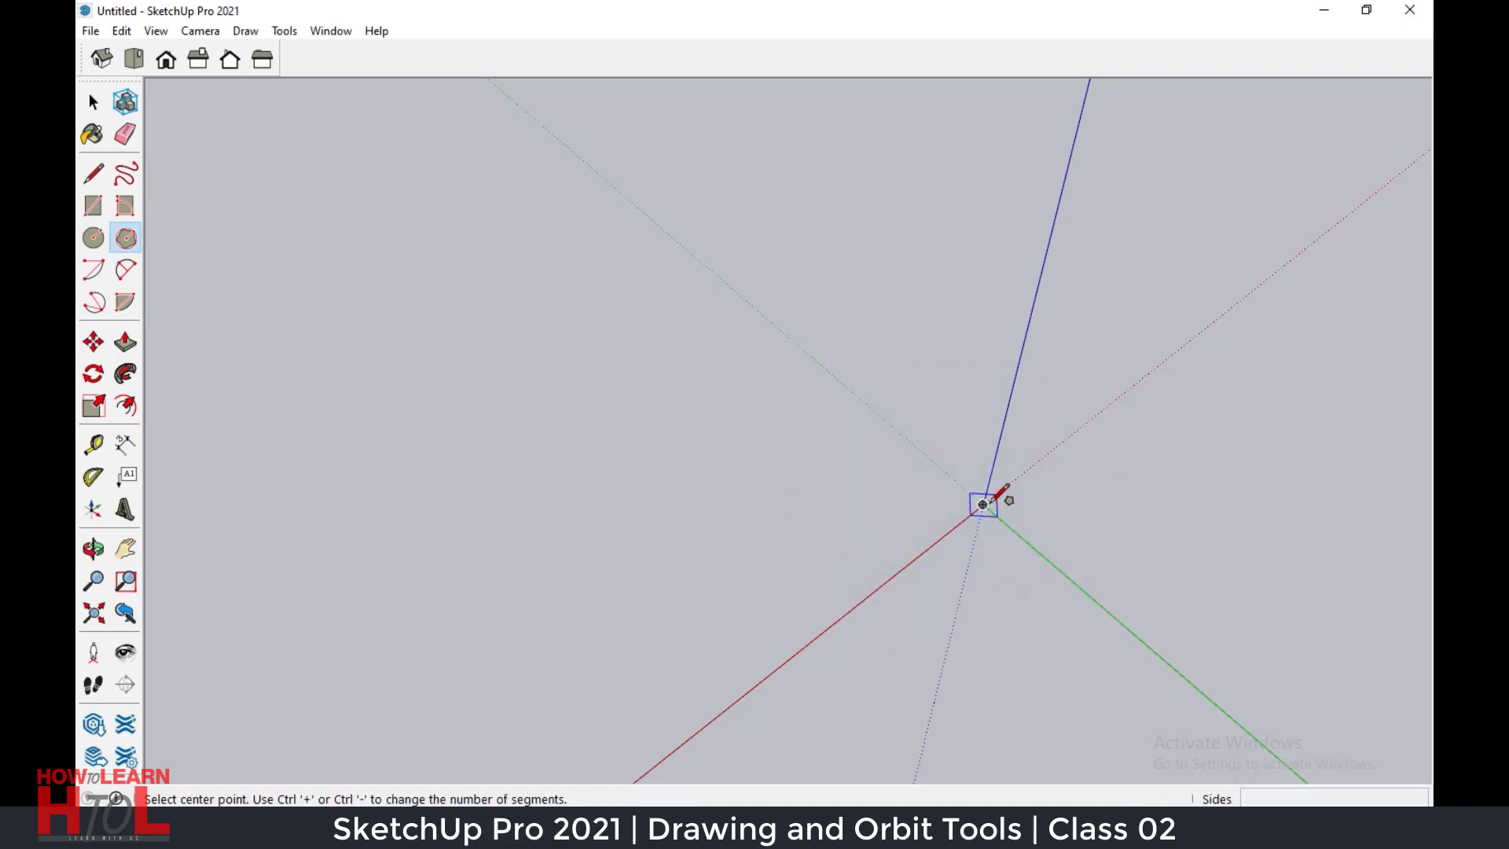
# Draw an 8-sided polygon centred on the origin, then select all and delete it.
pyautogui.click(983, 504)
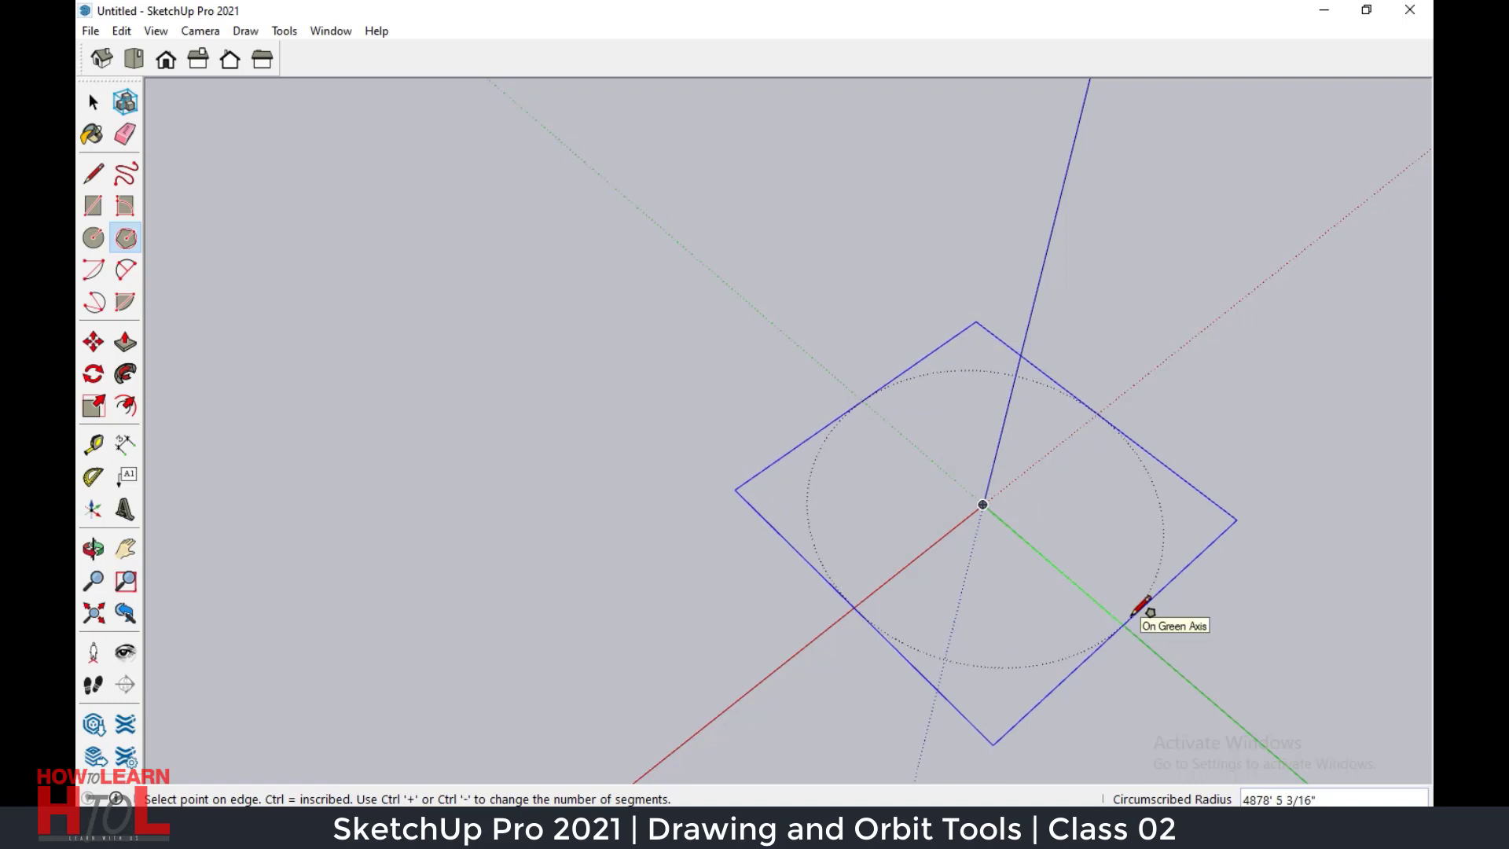
pyautogui.hotkey('ctrl', '+')
pyautogui.hotkey('ctrl', '+')
pyautogui.hotkey('ctrl', '+')
pyautogui.hotkey('ctrl', '+')
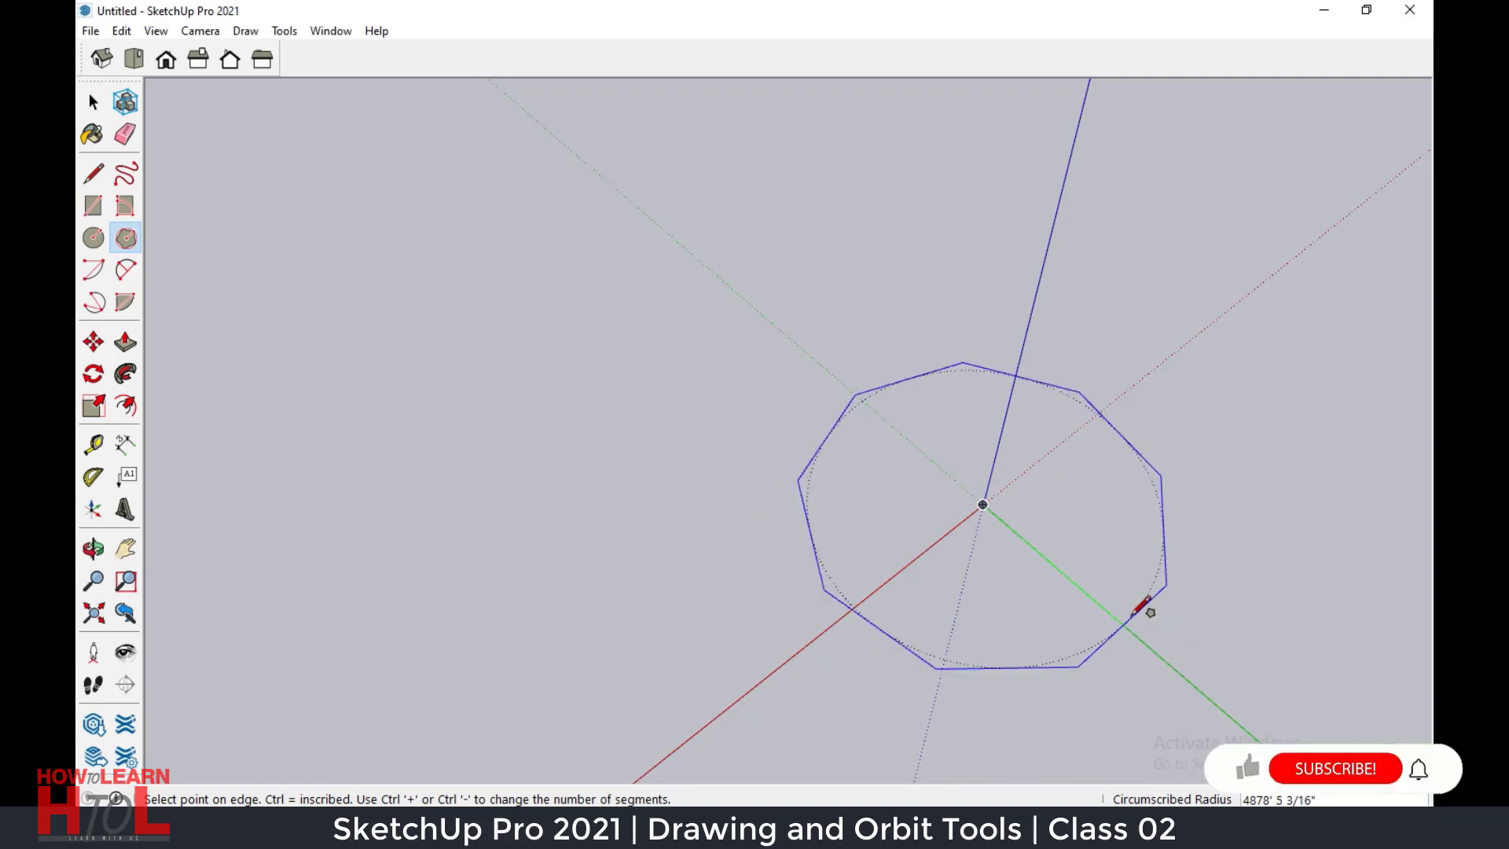
pyautogui.hotkey('ctrl', '+')
pyautogui.hotkey('ctrl', '+')
pyautogui.hotkey('ctrl', '+')
pyautogui.hotkey('ctrl', '+')
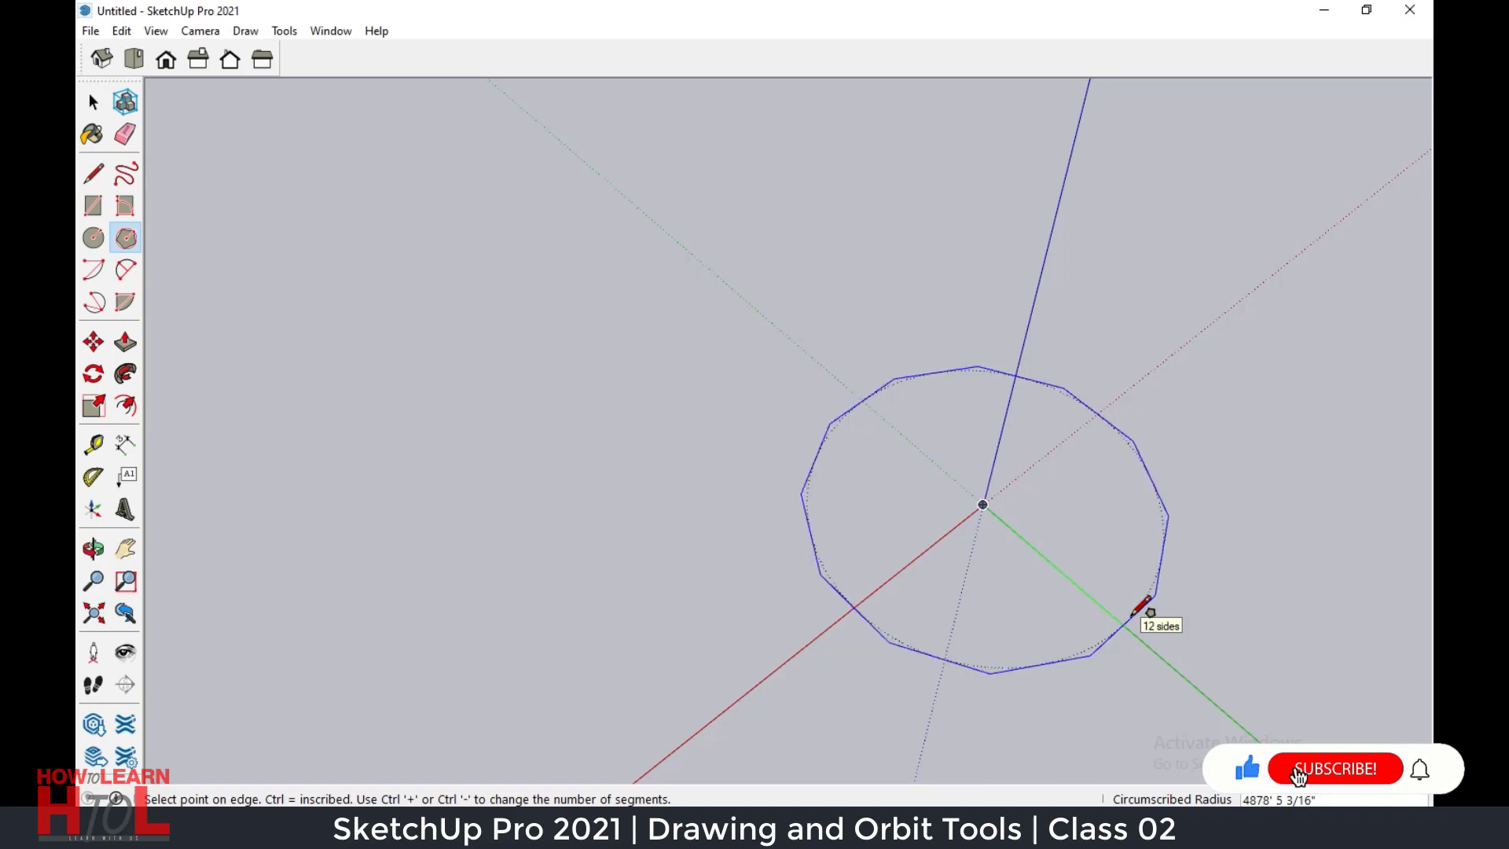
pyautogui.hotkey('ctrl', '-')
pyautogui.hotkey('ctrl', '-')
pyautogui.hotkey('ctrl', '-')
pyautogui.hotkey('ctrl', '-')
pyautogui.click(1132, 616)
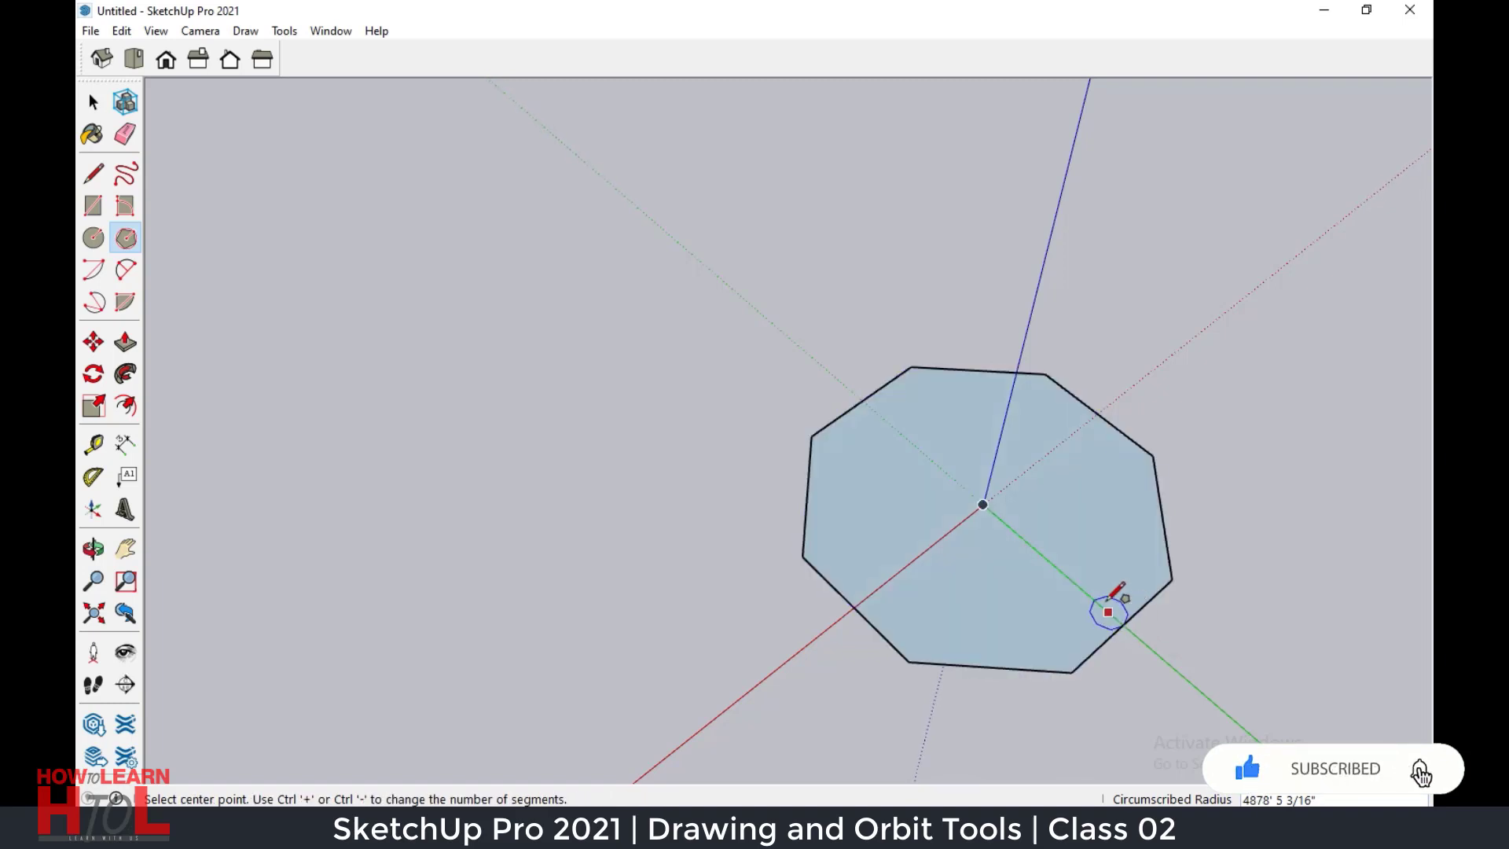
pyautogui.hotkey('ctrl', 'a')
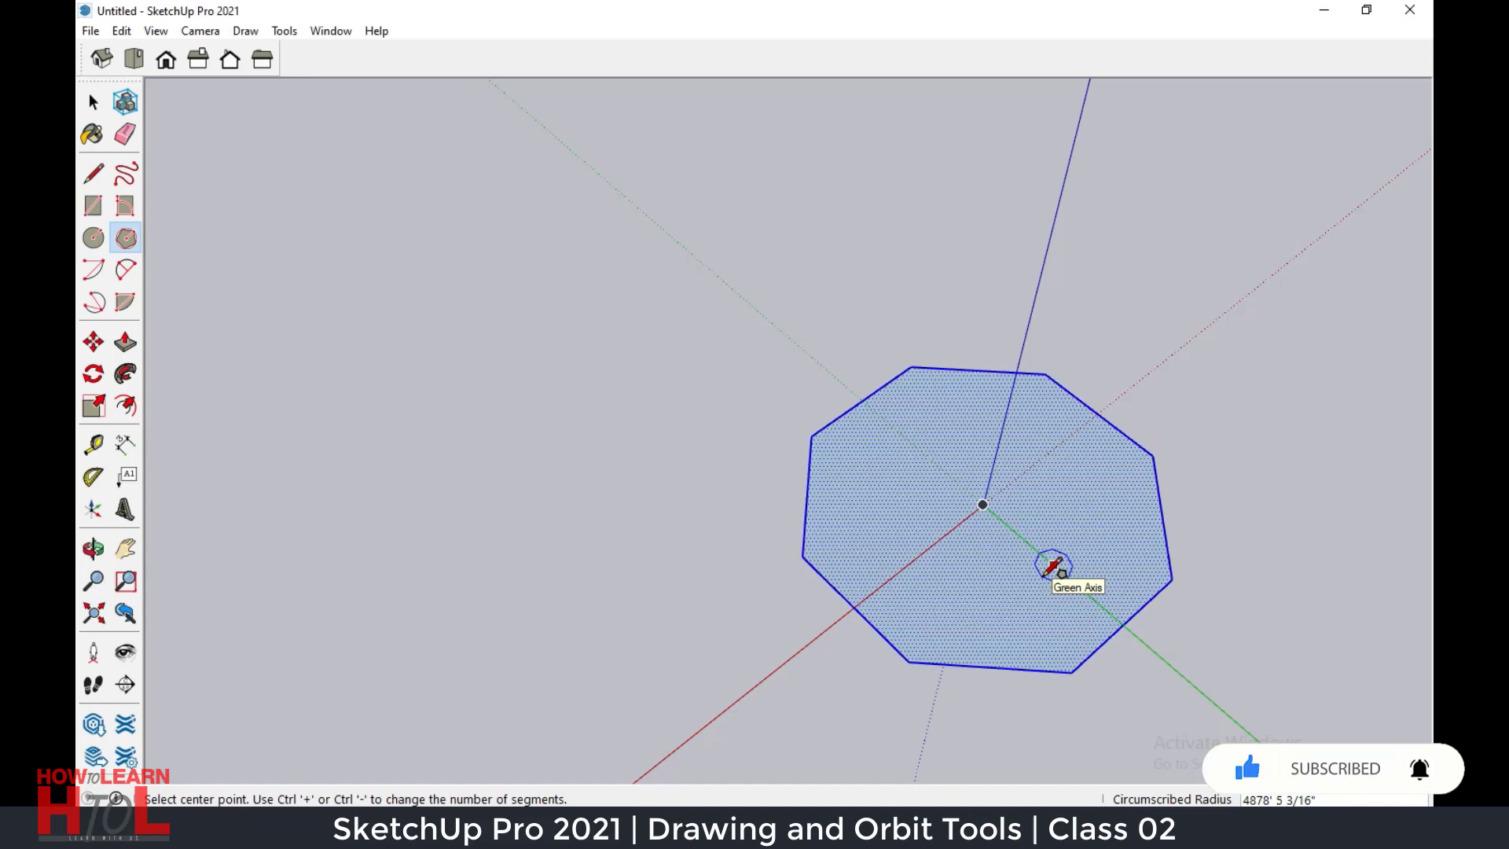
pyautogui.press('Delete')
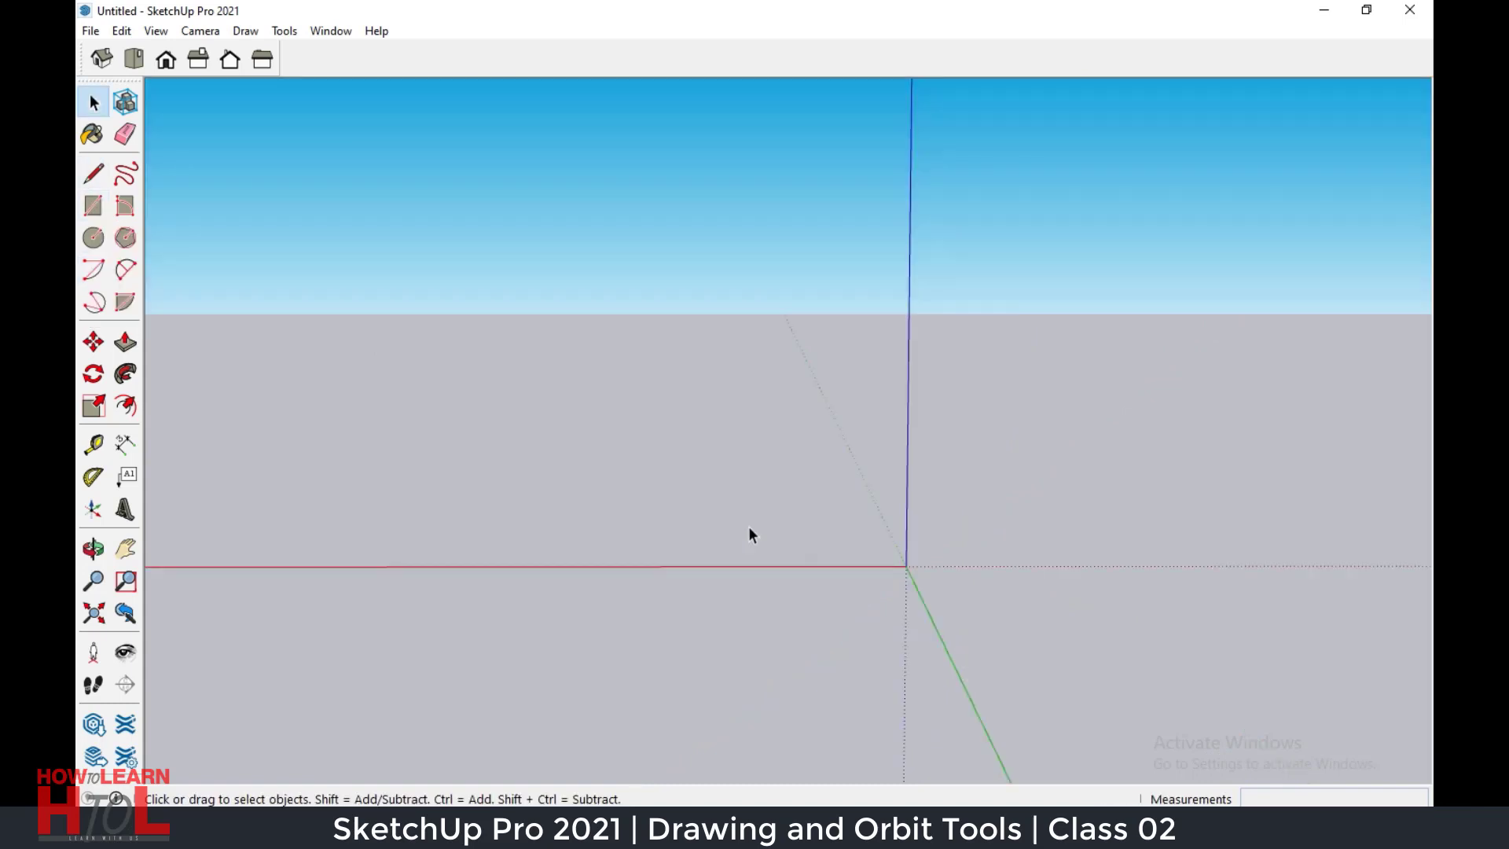
# Draw an upright rectangle on the red-blue plane from the origin, then orbit to an angled view.
pyautogui.click(93, 206)
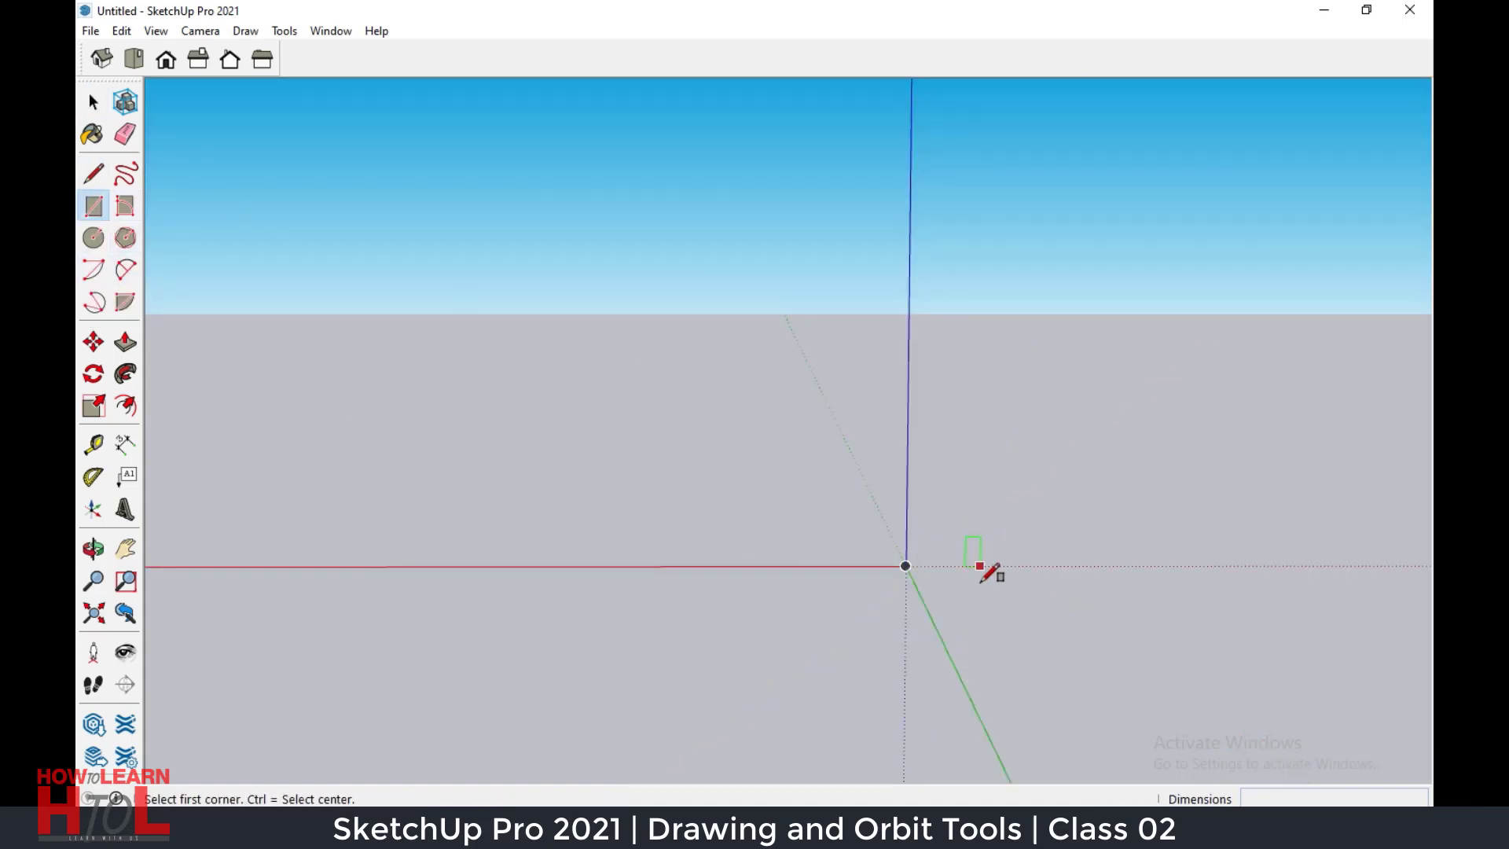
pyautogui.click(906, 566)
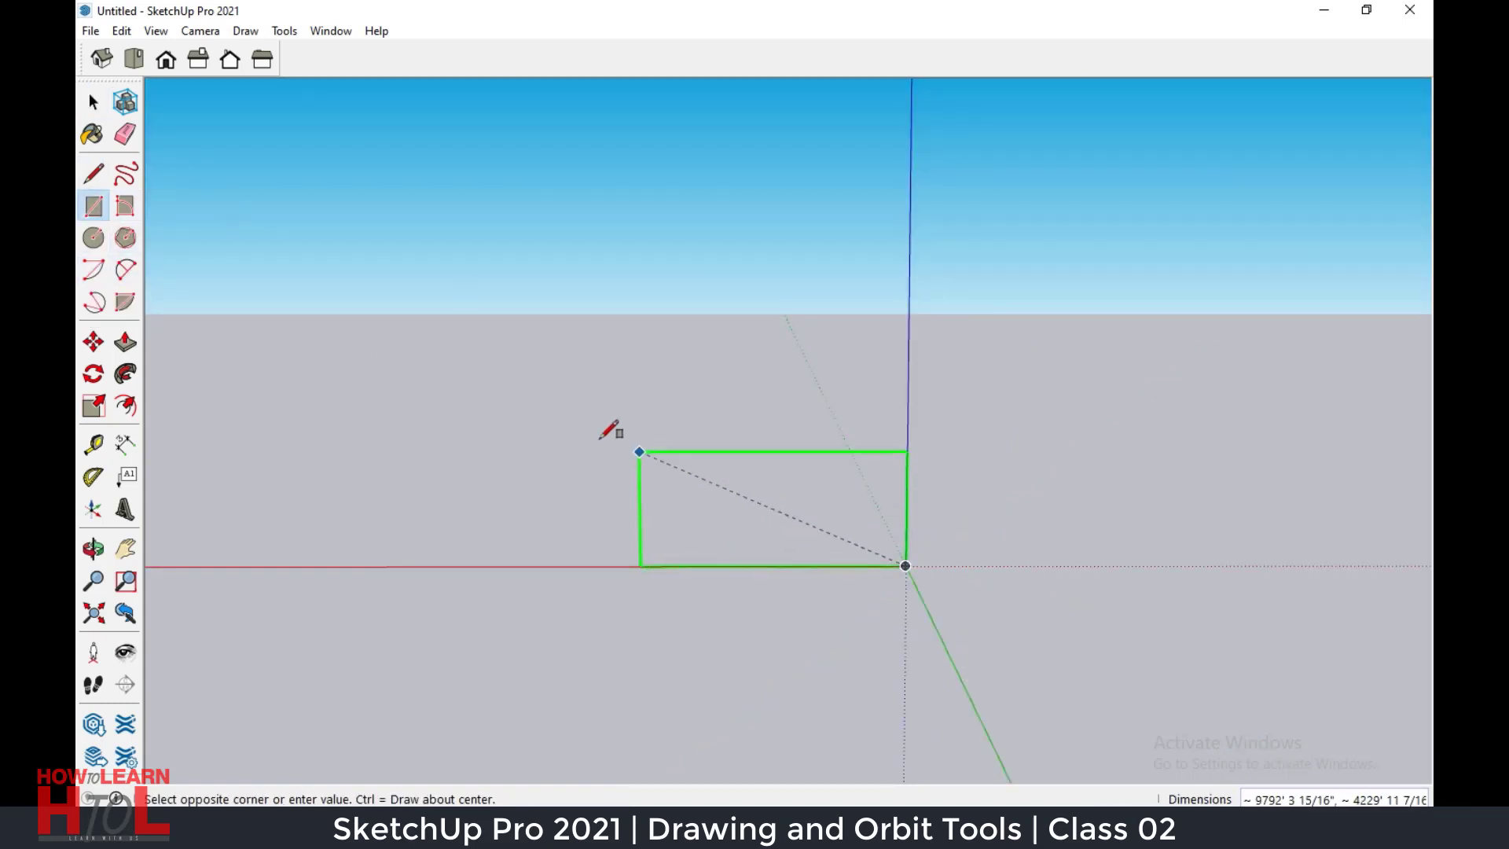
pyautogui.click(481, 306)
pyautogui.moveTo(707, 591)
pyautogui.mouseDown(button='middle')
pyautogui.moveTo(778, 569)
pyautogui.moveTo(731, 667)
pyautogui.moveTo(598, 510)
pyautogui.mouseUp(button='middle')
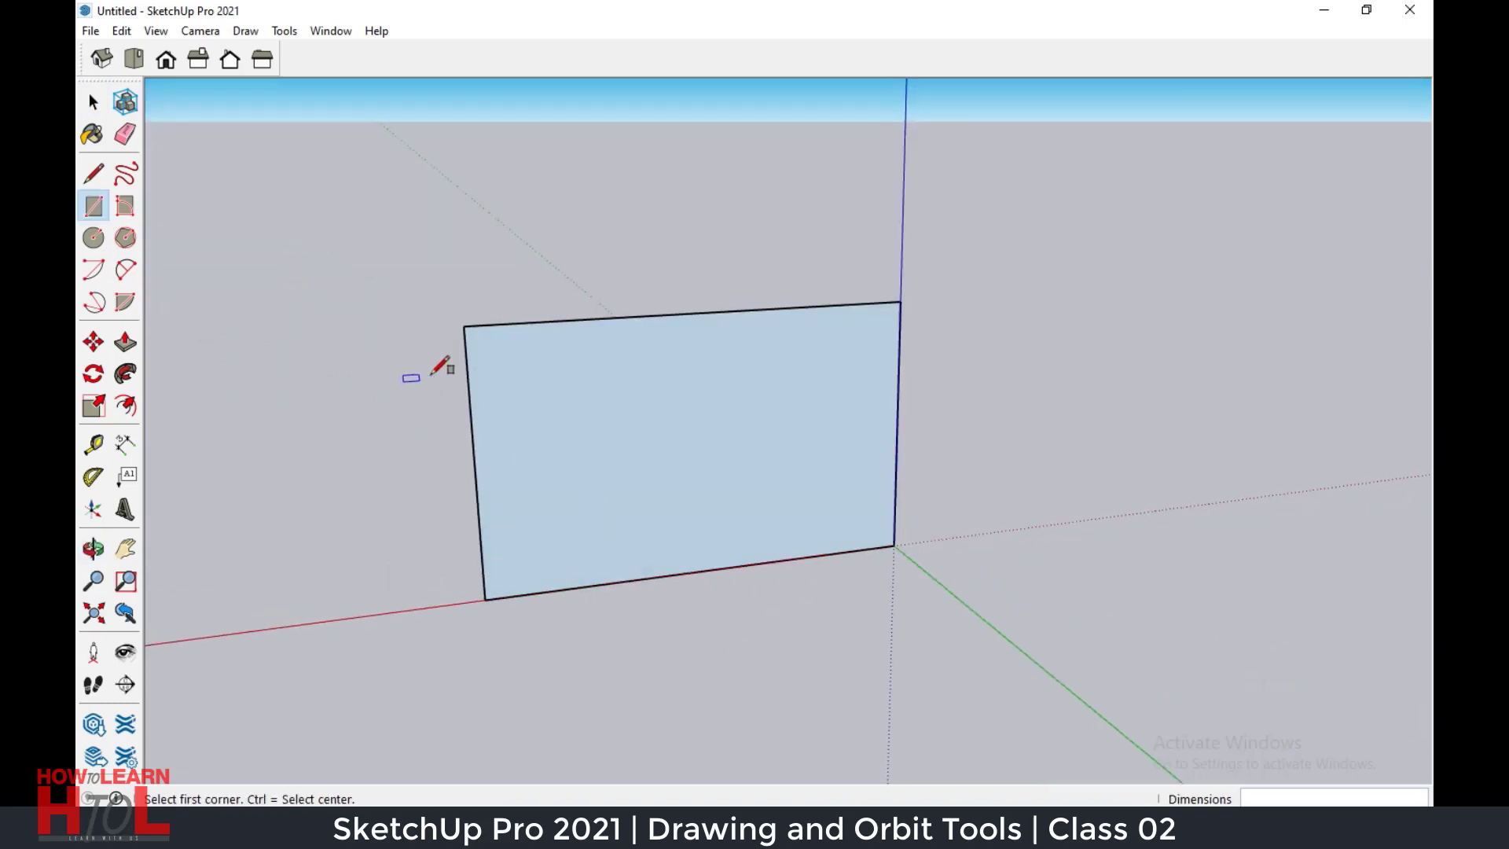
# Draw a centre-point arc from the rectangle's top edge down to its left edge.
pyautogui.click(95, 271)
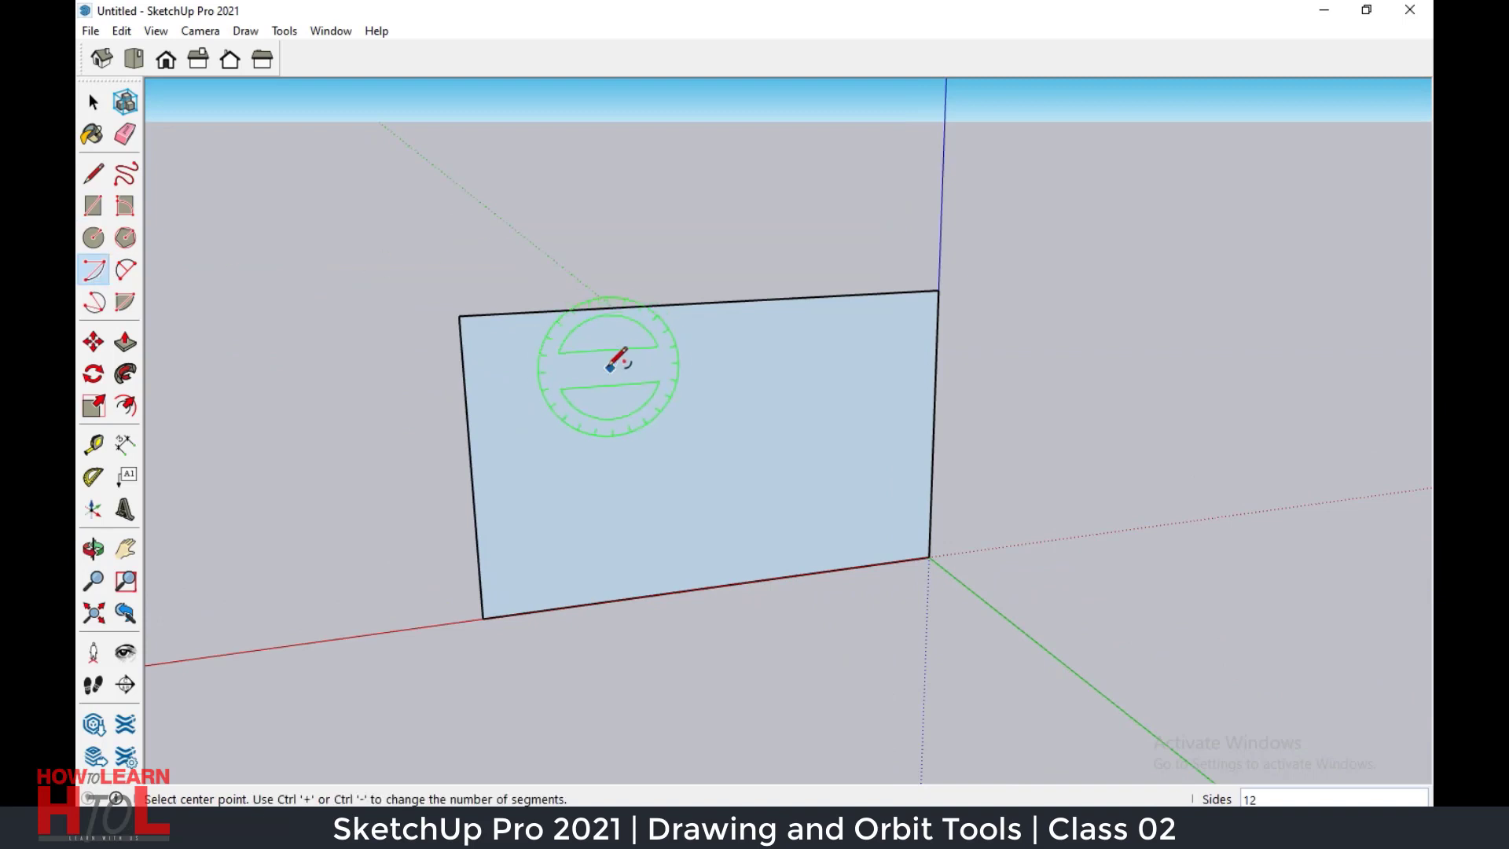
pyautogui.click(523, 312)
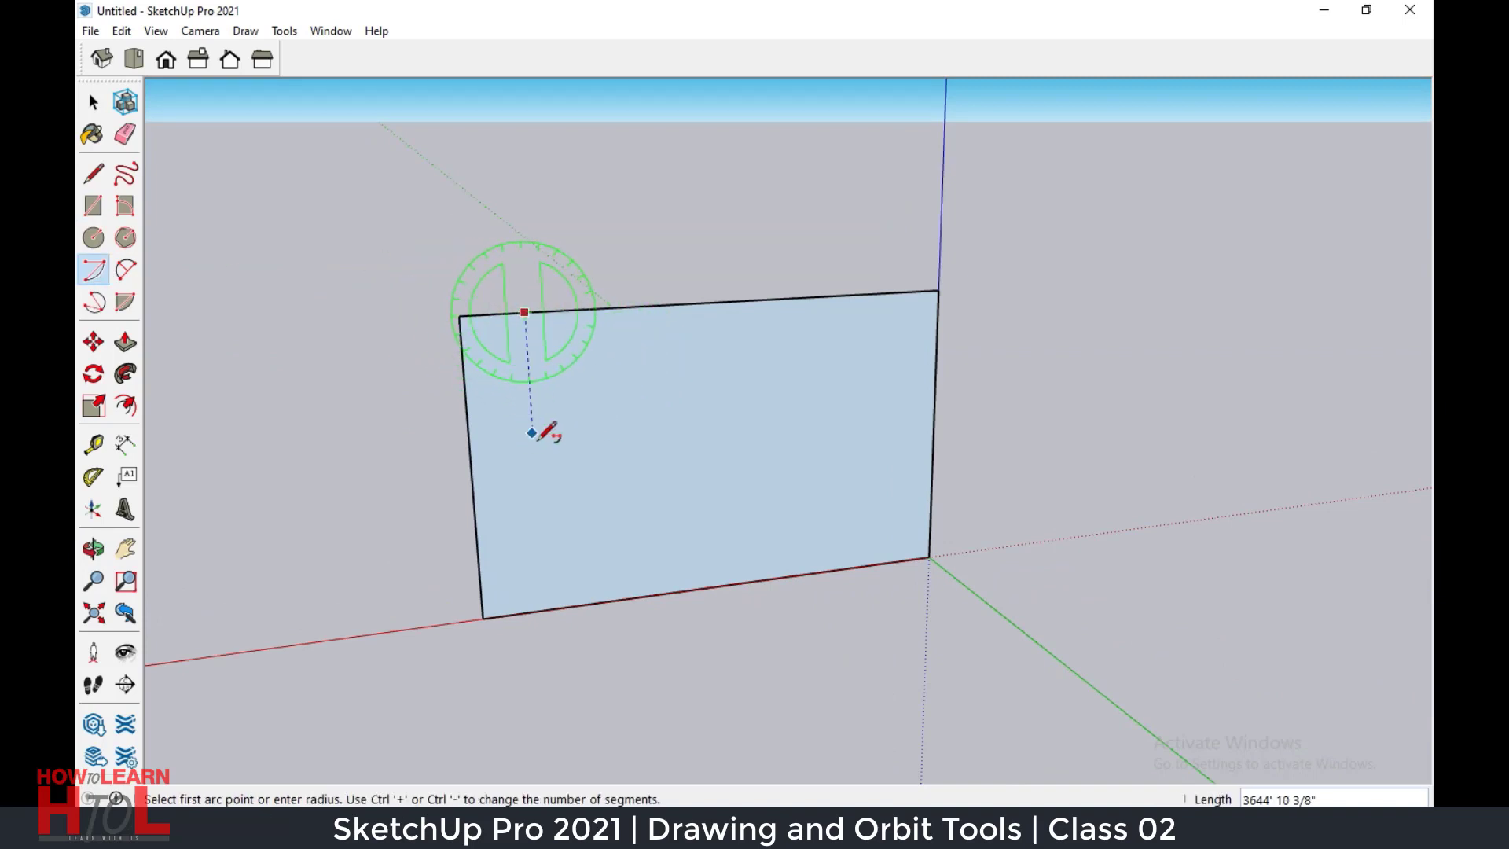
pyautogui.click(469, 456)
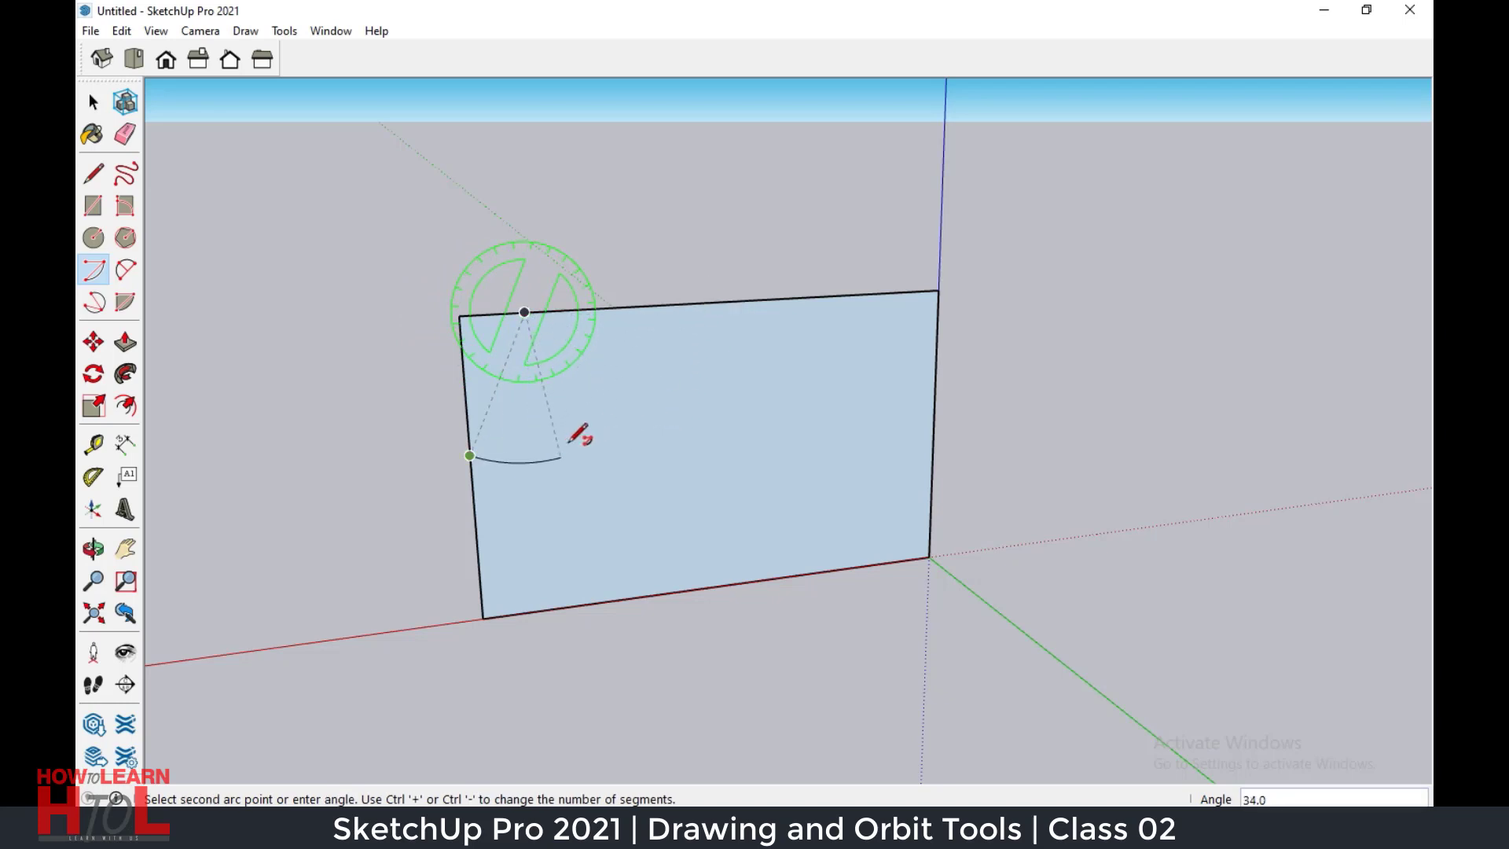
pyautogui.click(667, 303)
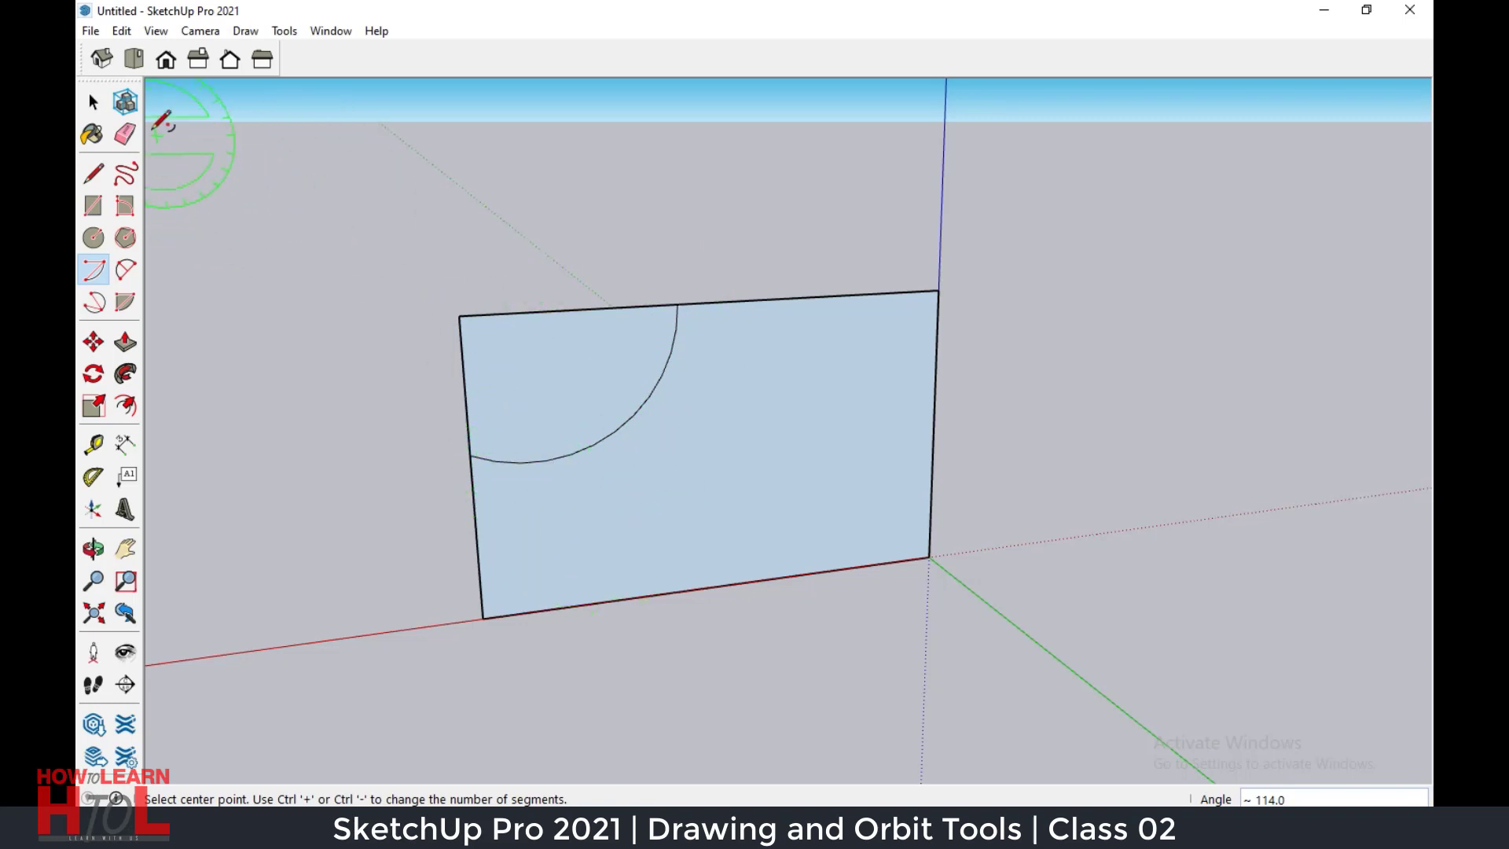
# Erase edges to cut a notch, check it by orbiting, then undo it and remove the leftover arc.
pyautogui.click(125, 135)
pyautogui.click(523, 313)
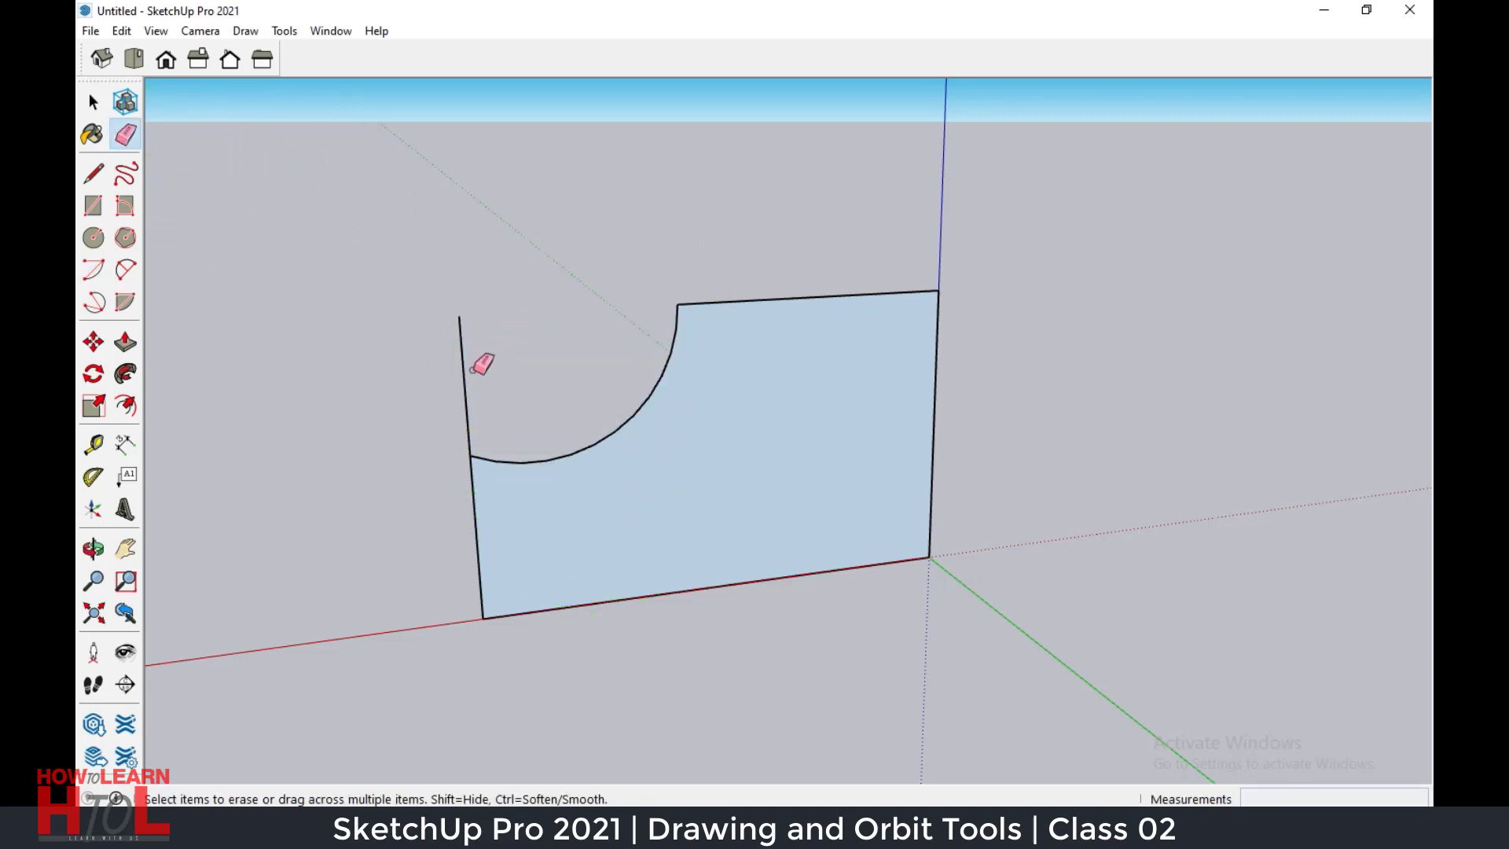
pyautogui.click(463, 370)
pyautogui.press('o')
pyautogui.moveTo(404, 432)
pyautogui.mouseDown()
pyautogui.moveTo(980, 472)
pyautogui.moveTo(377, 399)
pyautogui.moveTo(409, 401)
pyautogui.mouseUp()
pyautogui.press('e')
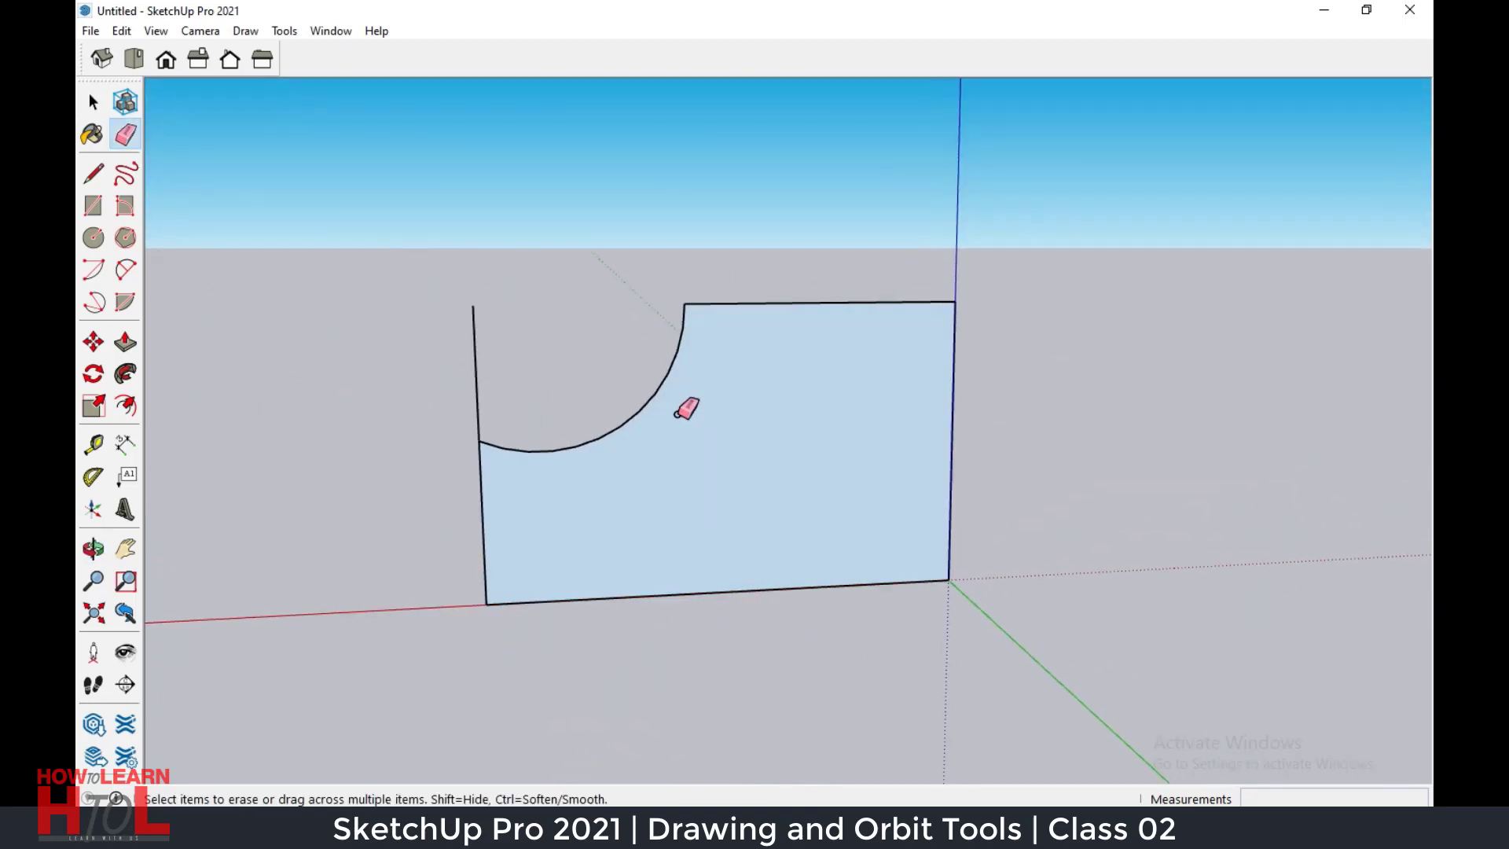
pyautogui.hotkey('ctrl', 'z')
pyautogui.click(677, 410)
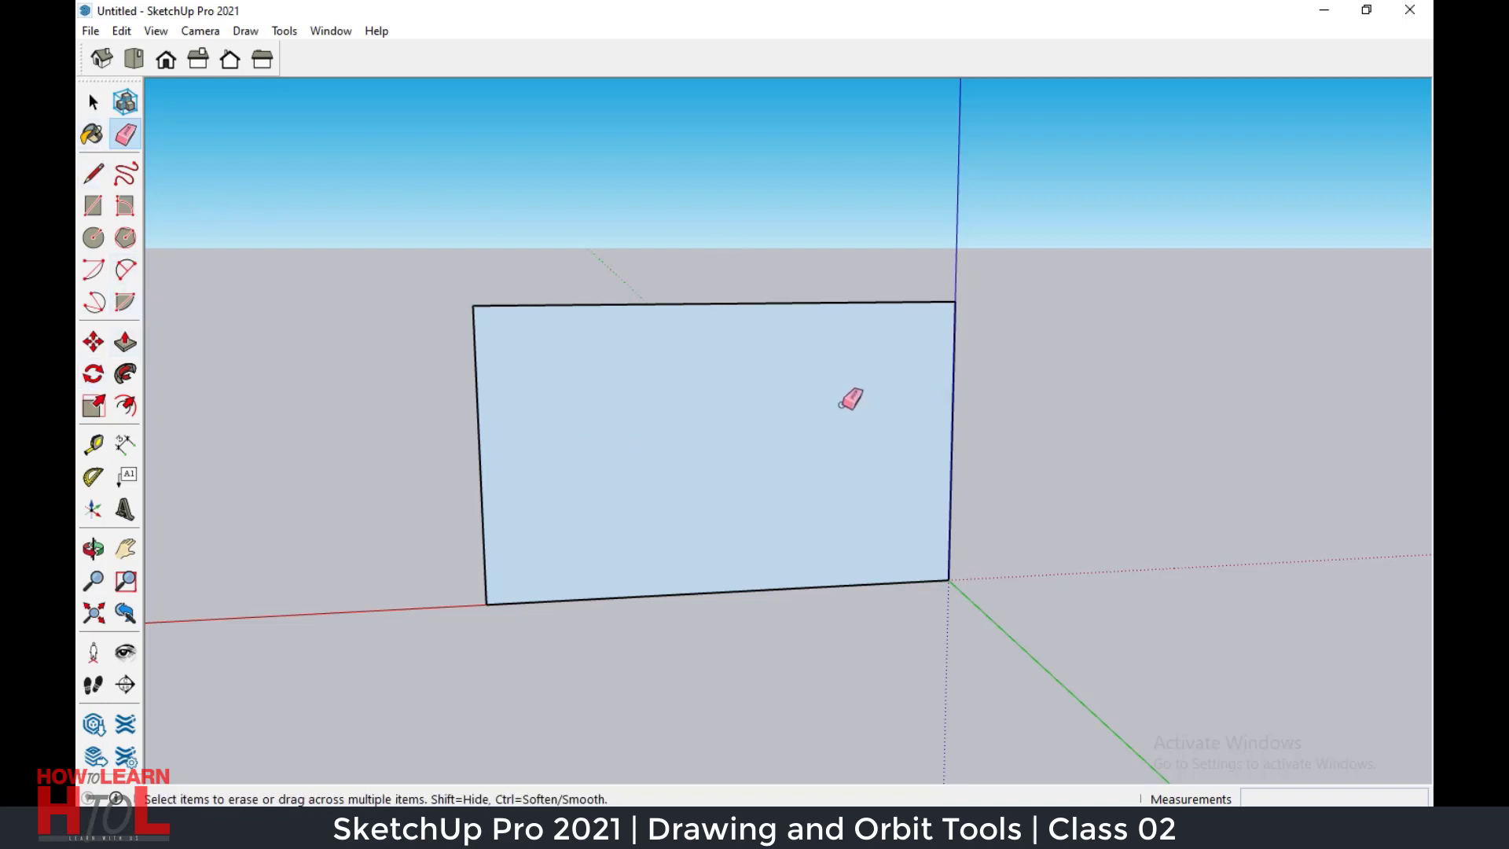
# Draw a centre-point arc on the rectangle's right side, orbit to view it, then undo it.
pyautogui.click(93, 270)
pyautogui.click(667, 303)
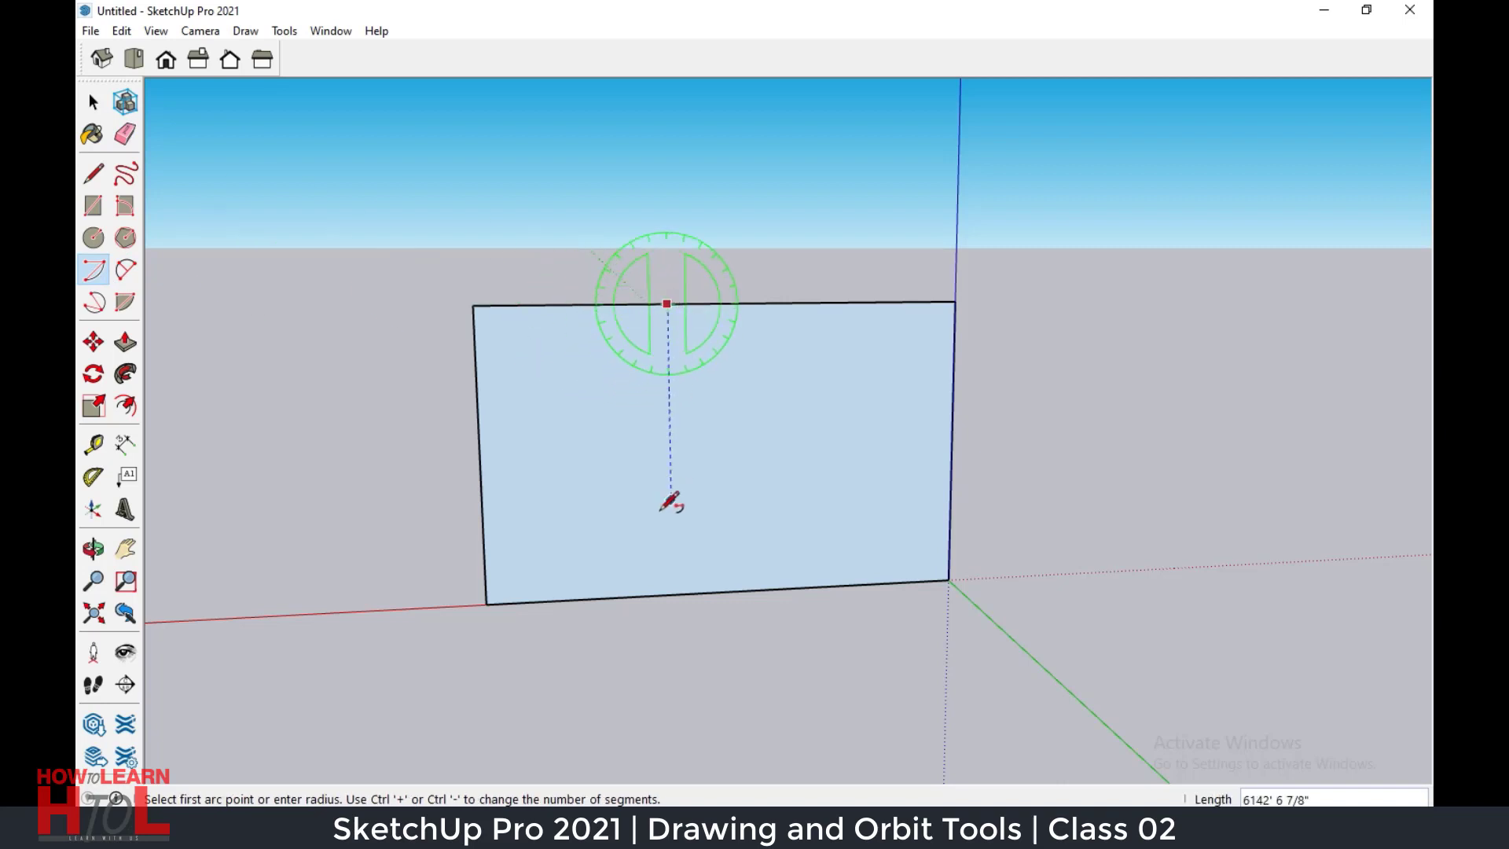
pyautogui.click(672, 594)
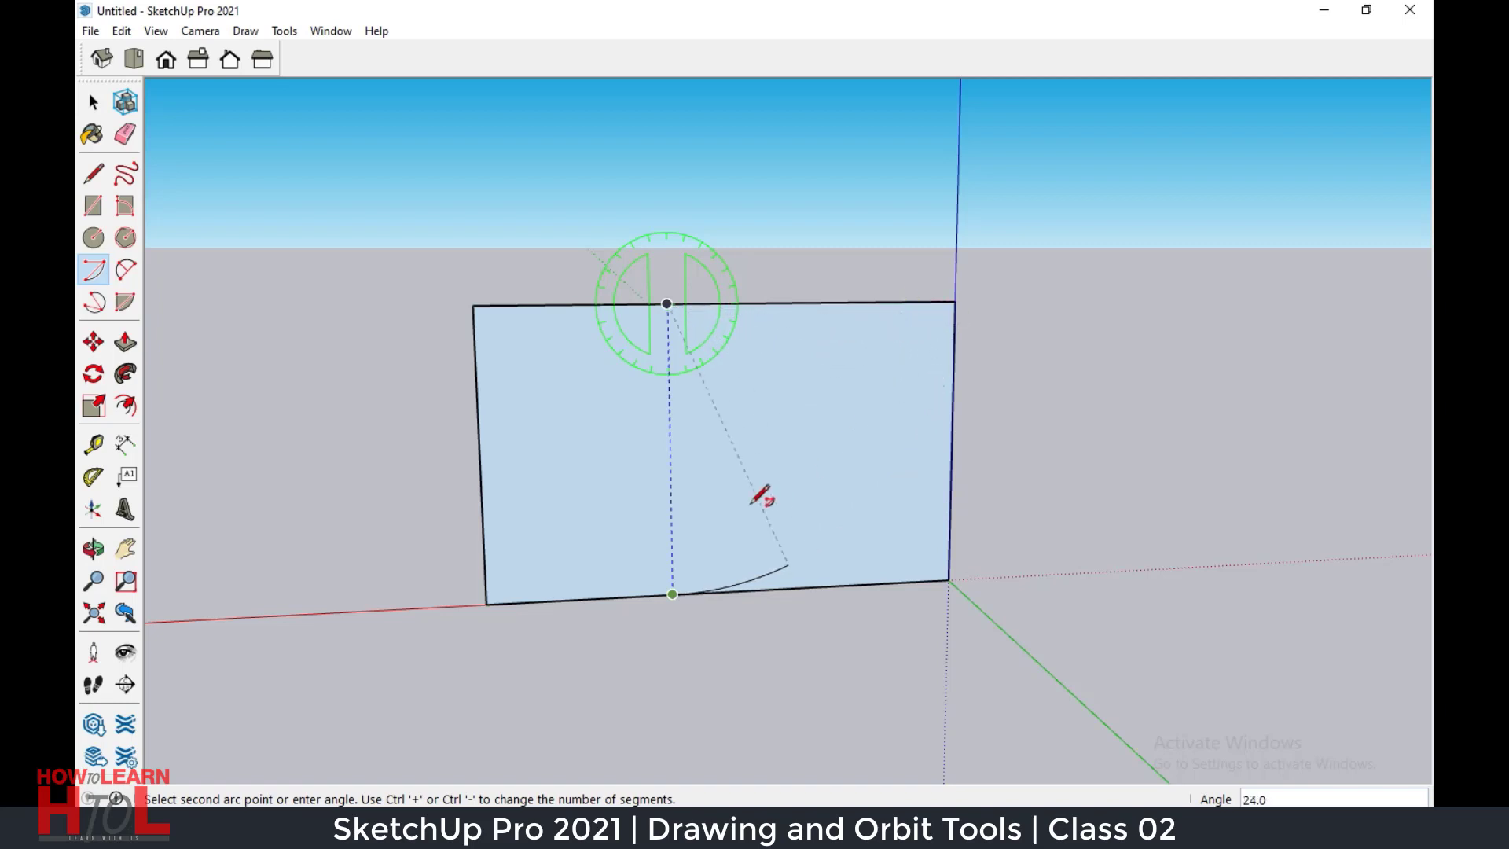
pyautogui.click(935, 342)
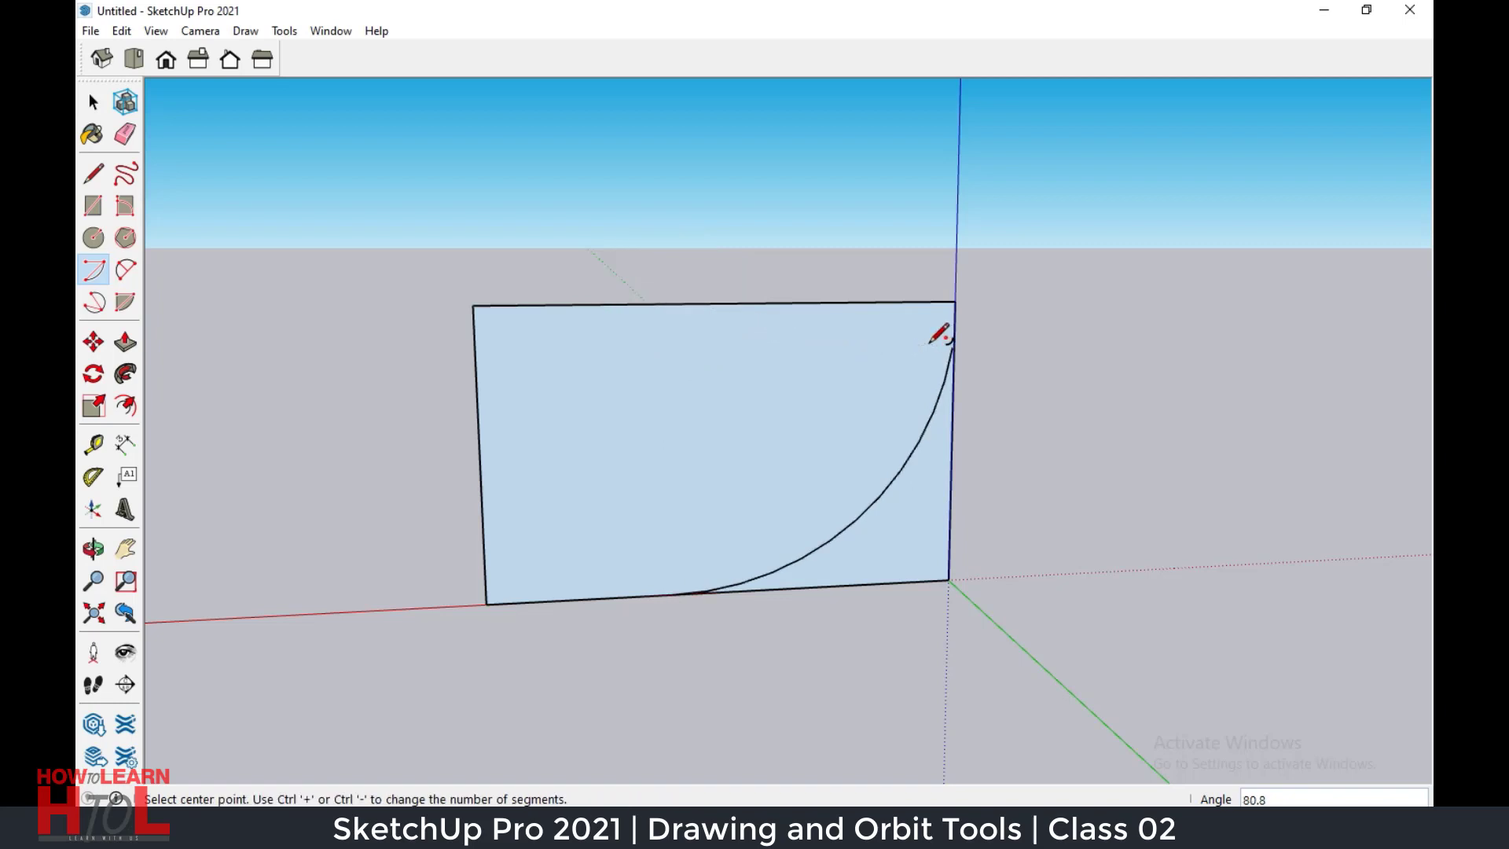
pyautogui.moveTo(984, 498)
pyautogui.mouseDown(button='middle')
pyautogui.moveTo(690, 539)
pyautogui.moveTo(915, 476)
pyautogui.mouseUp(button='middle')
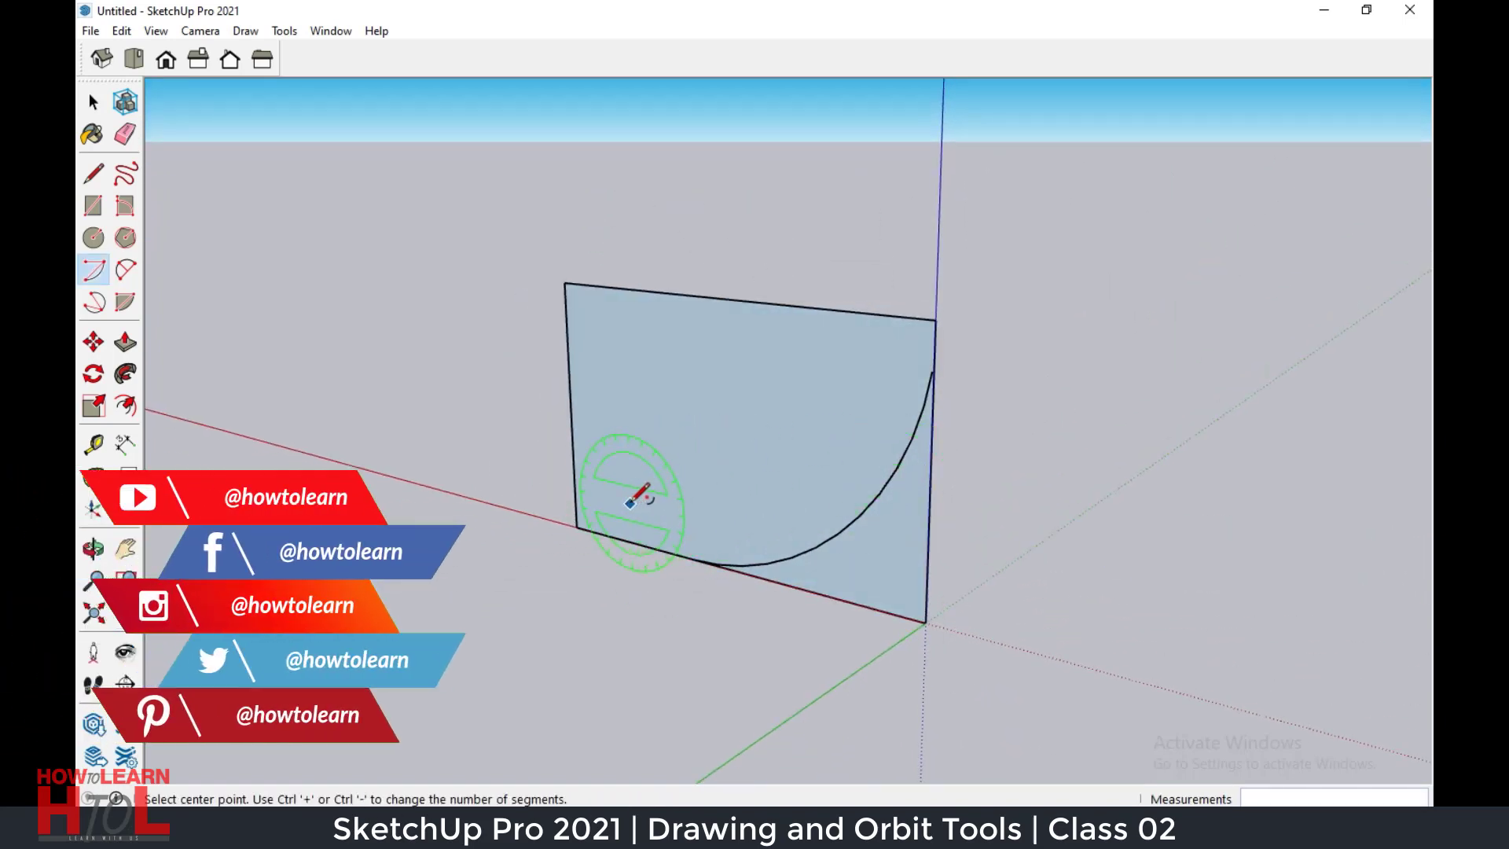
pyautogui.hotkey('ctrl', 'z')
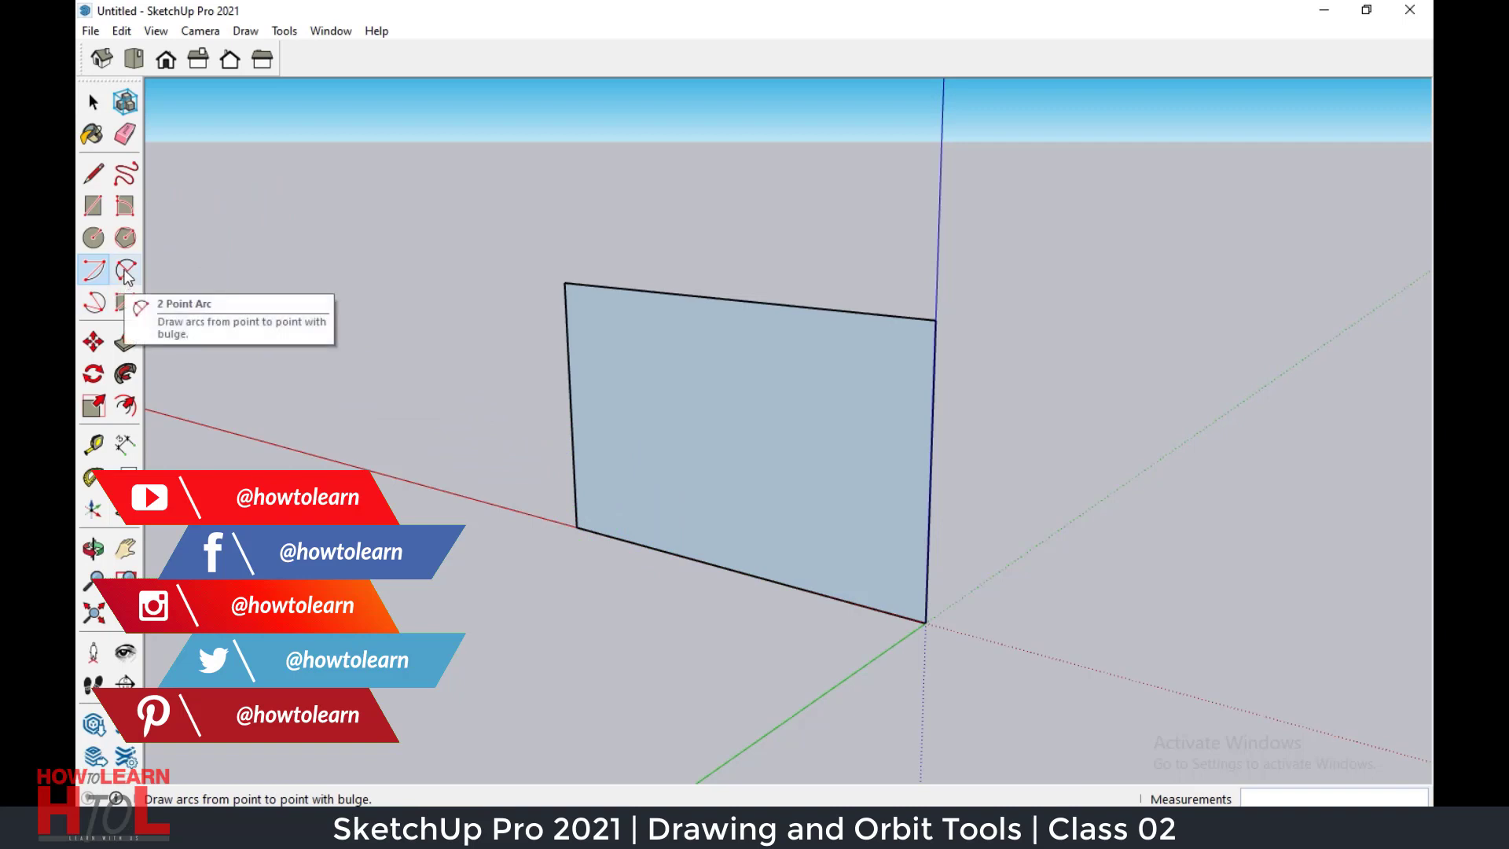
pyautogui.click(126, 271)
pyautogui.moveTo(758, 448); pyautogui.dragTo(707, 429, button='middle')
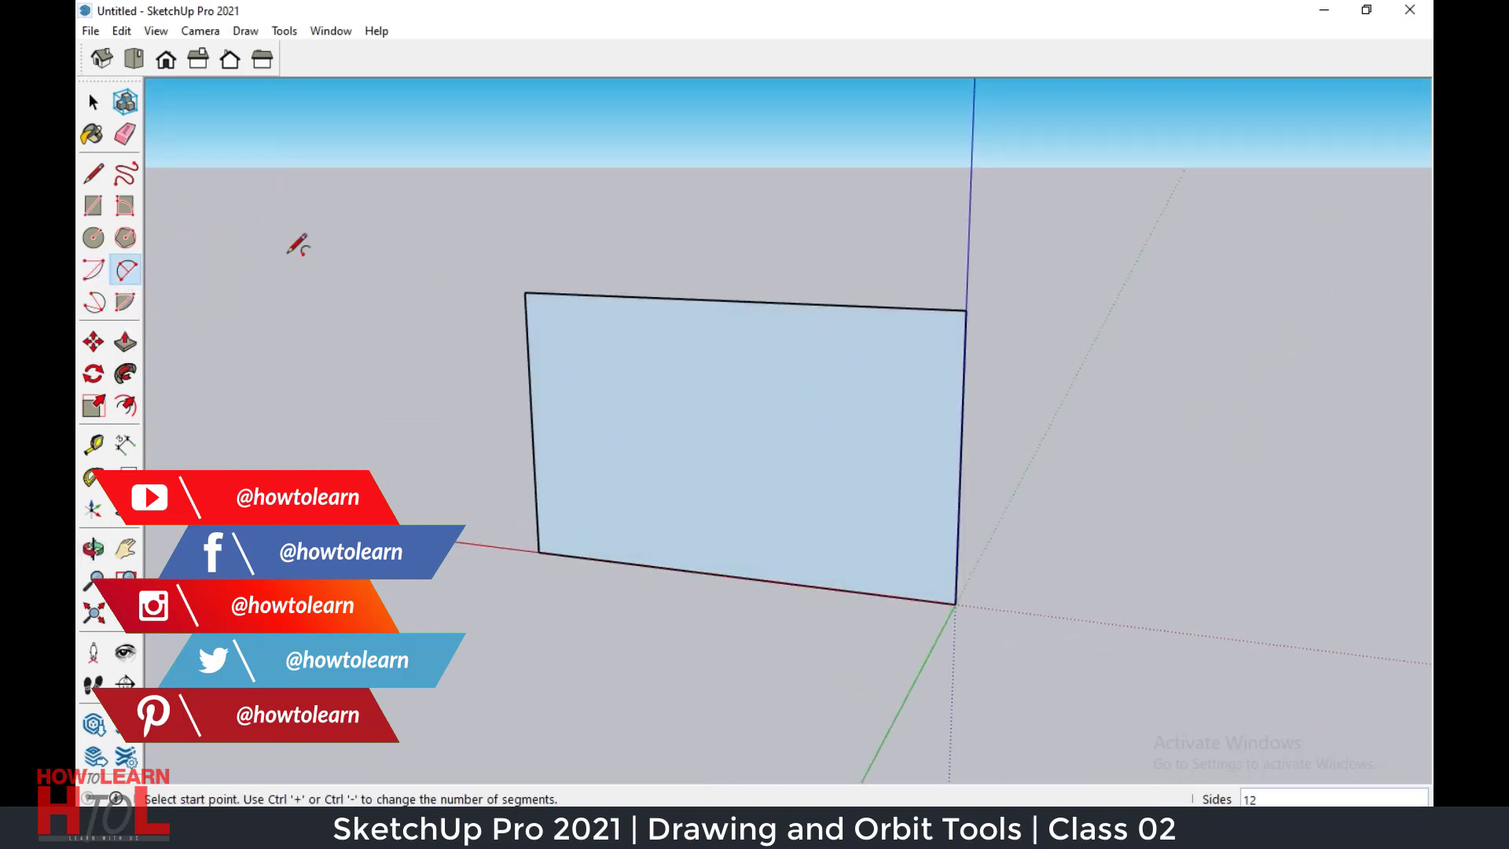
pyautogui.click(525, 292)
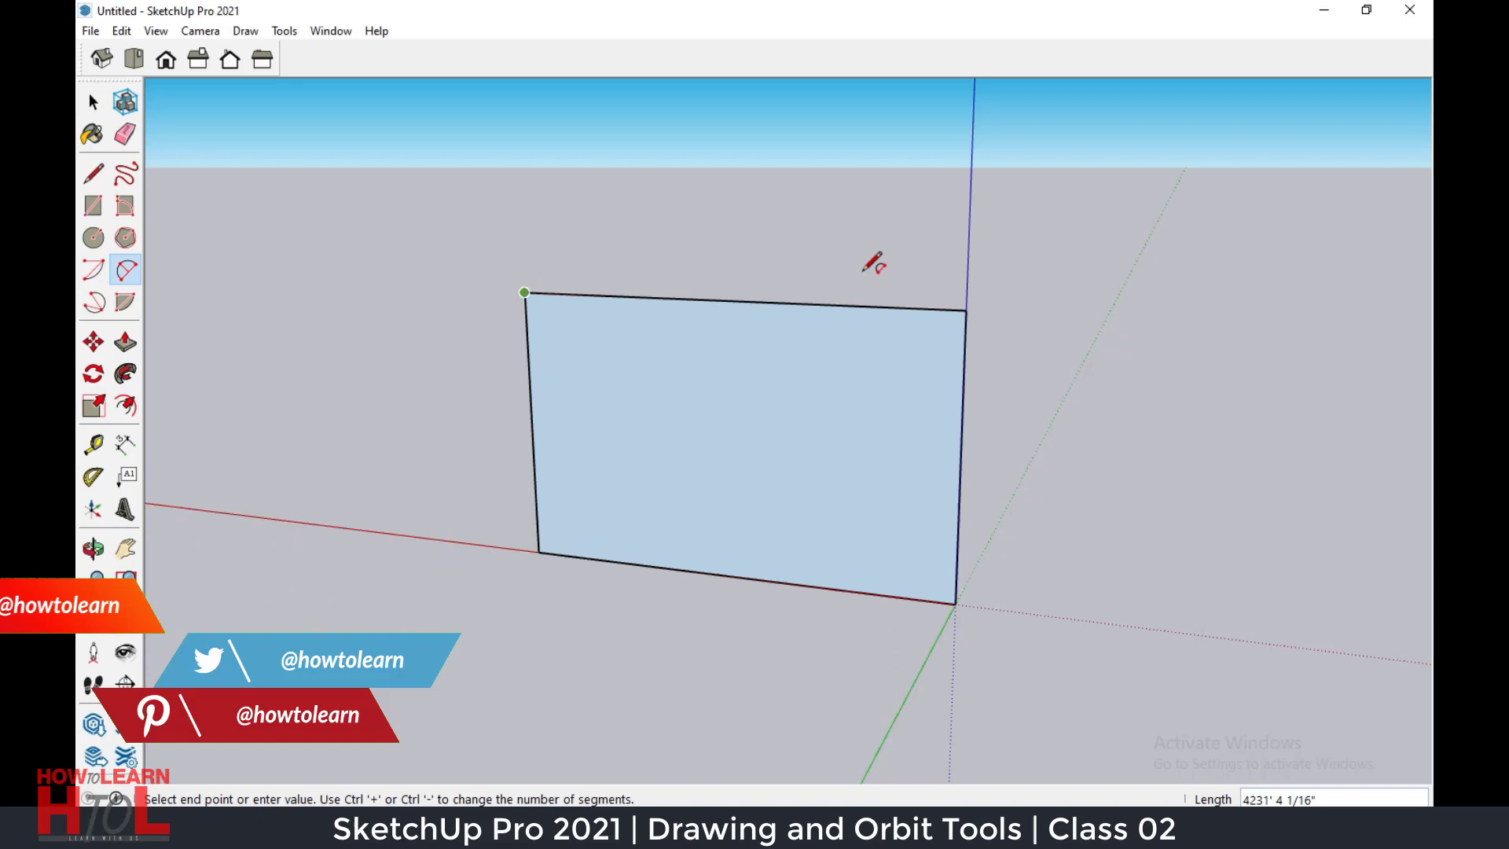
pyautogui.click(967, 311)
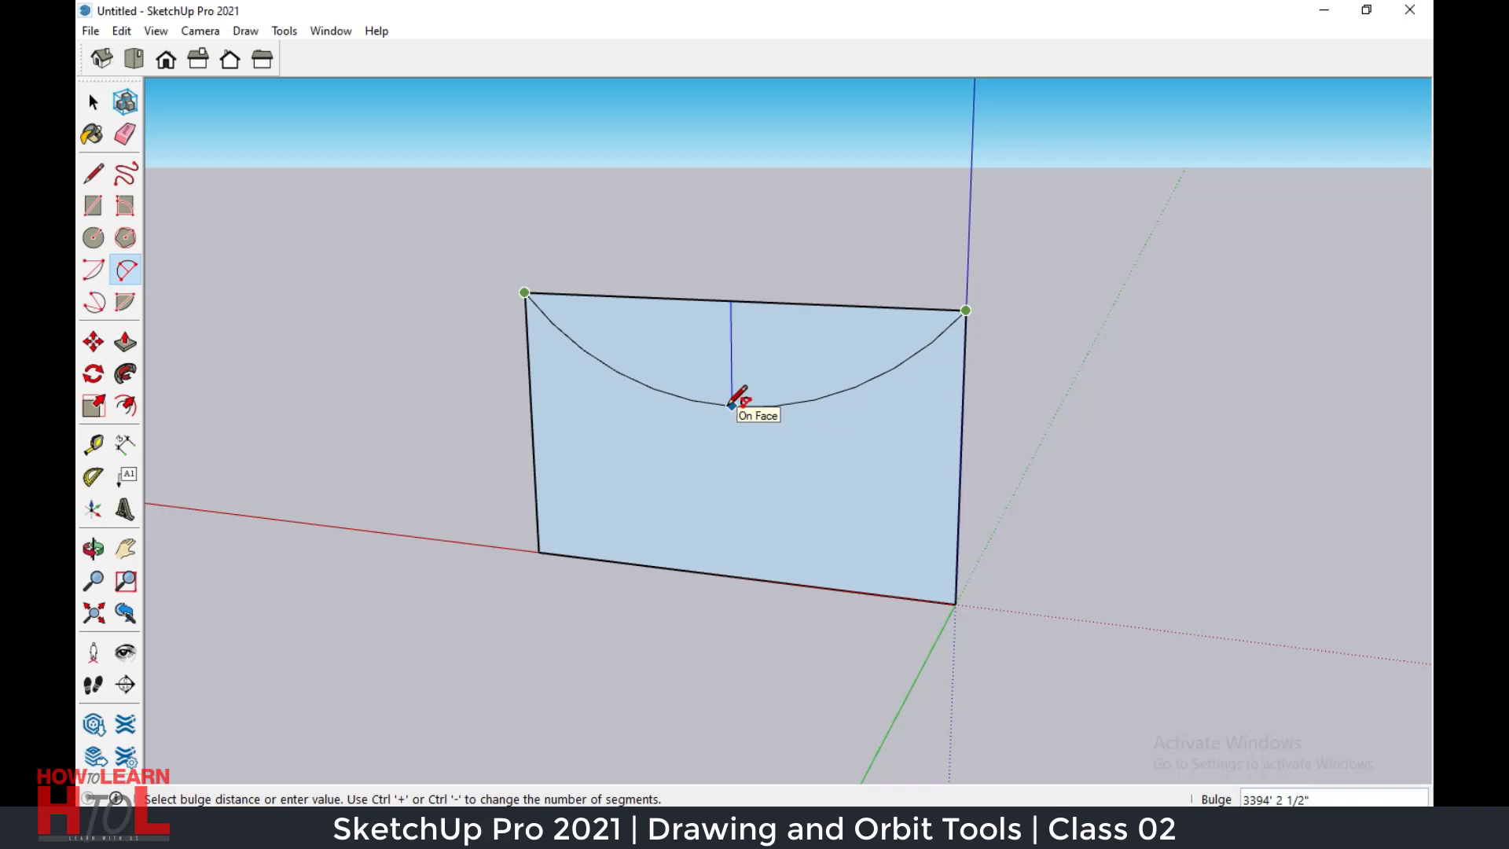
pyautogui.hotkey('ctrl', '+')
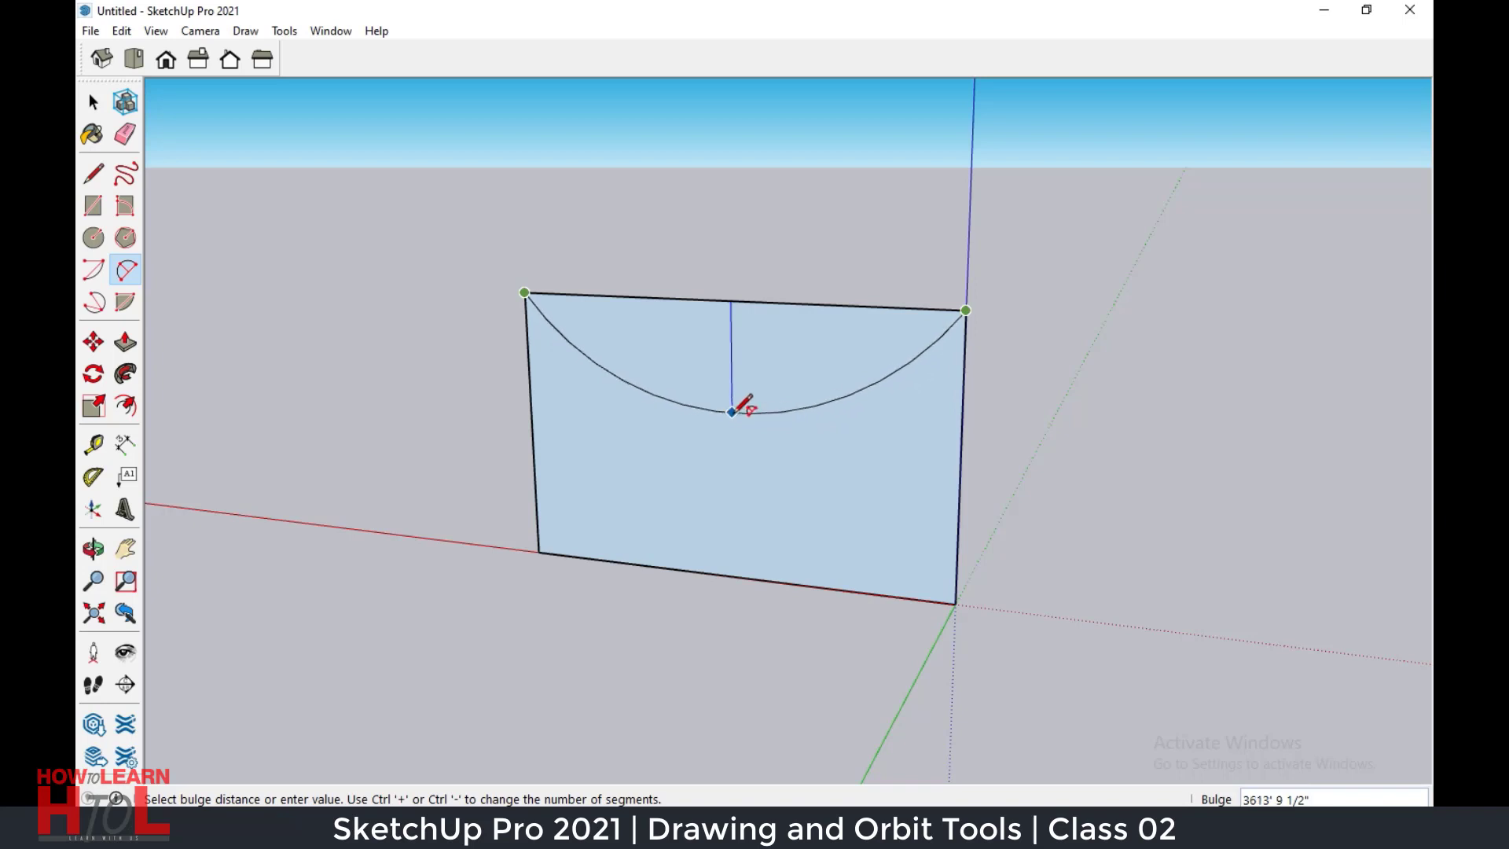
pyautogui.hotkey('ctrl', '+')
pyautogui.hotkey('ctrl', '+')
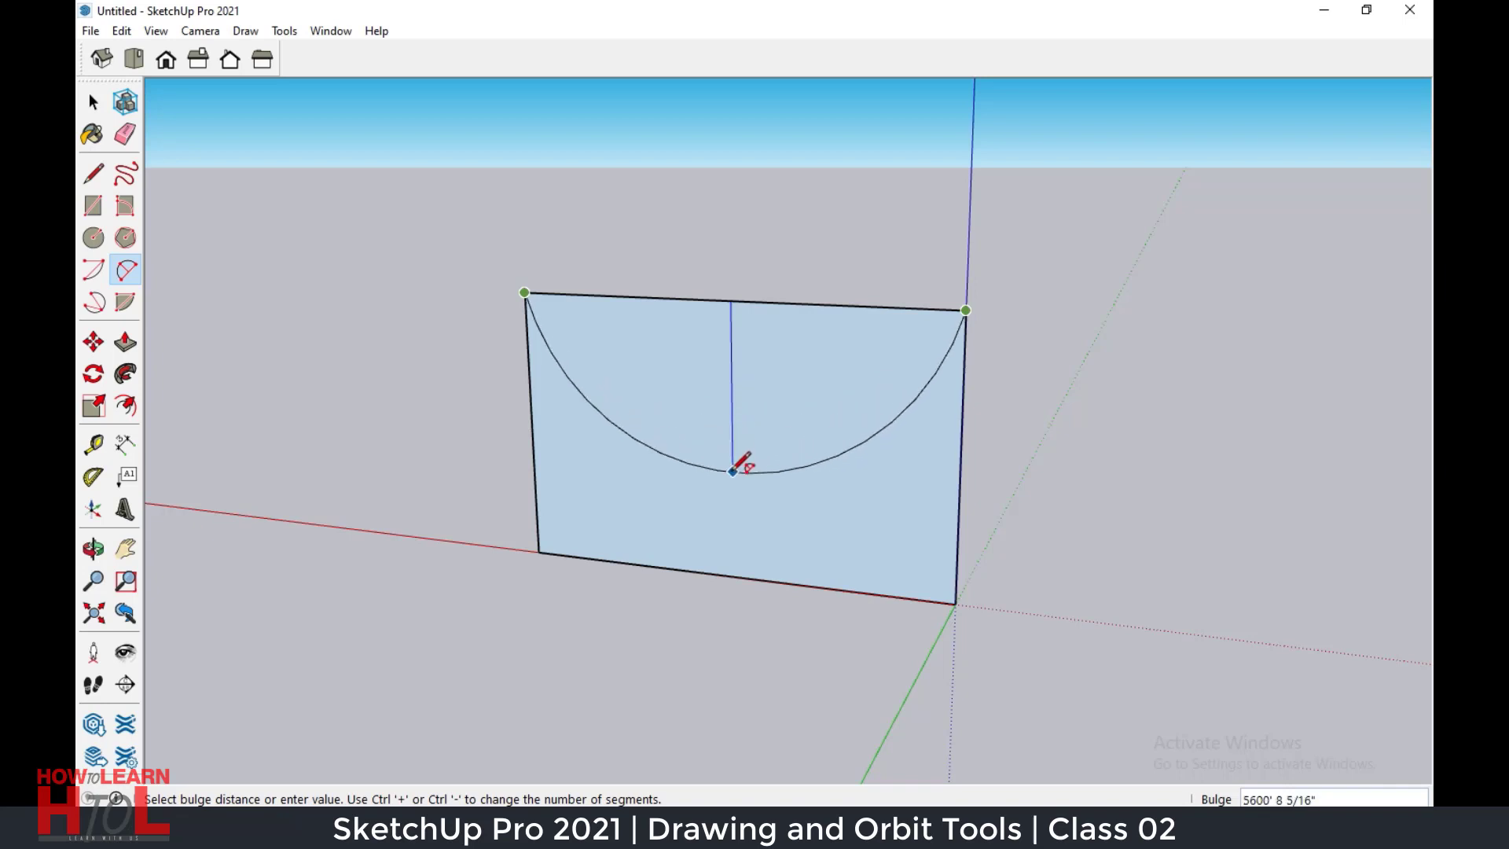
pyautogui.click(747, 434)
pyautogui.moveTo(819, 464)
pyautogui.mouseDown(button='middle')
pyautogui.moveTo(668, 506)
pyautogui.moveTo(809, 546)
pyautogui.mouseUp(button='middle')
pyautogui.click(126, 135)
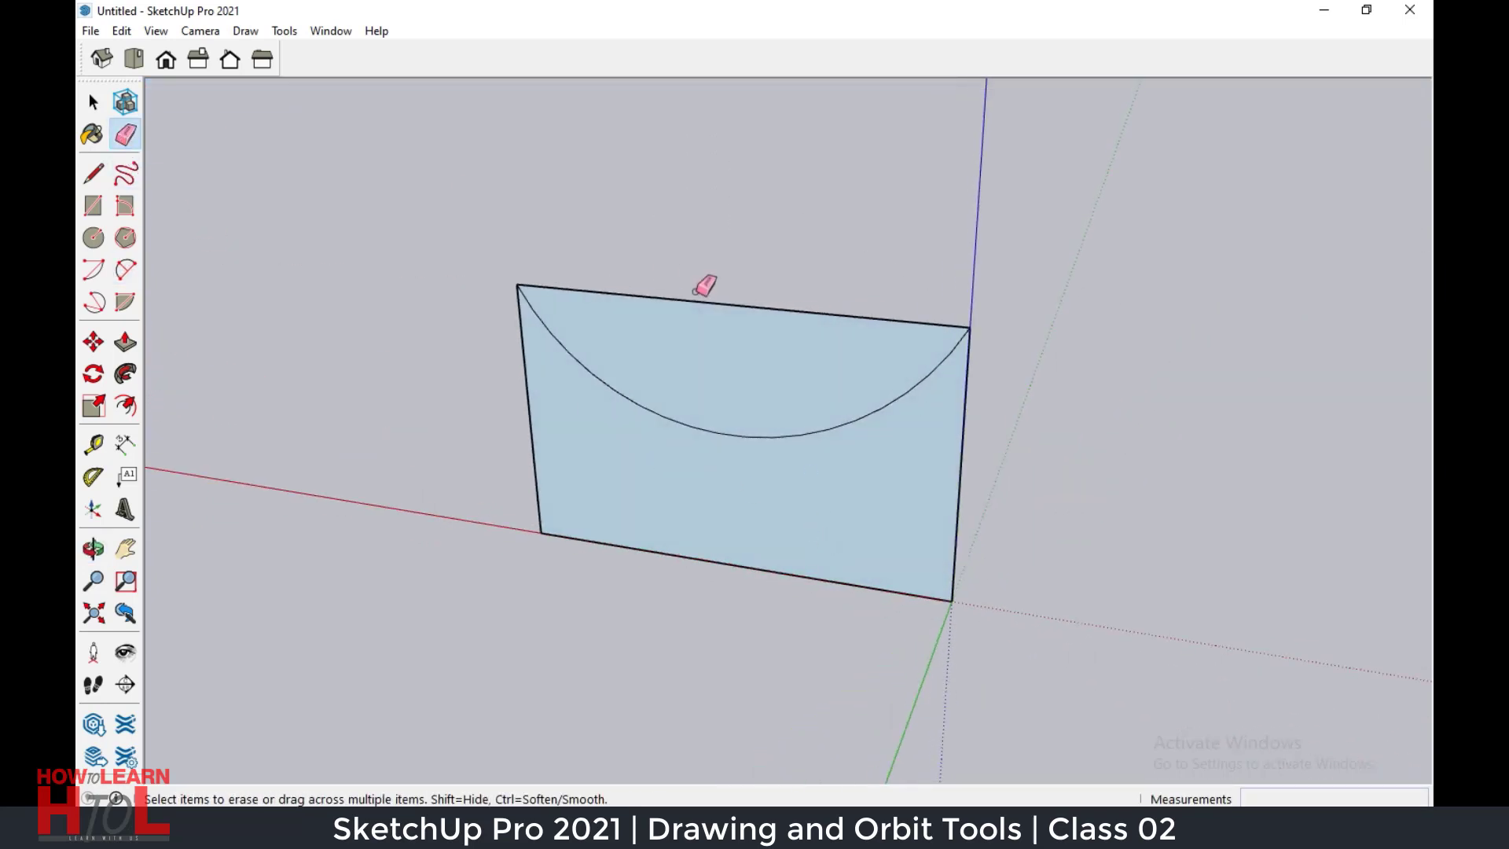
pyautogui.click(695, 302)
pyautogui.moveTo(650, 475)
pyautogui.mouseDown(button='middle')
pyautogui.moveTo(1035, 414)
pyautogui.moveTo(747, 440)
pyautogui.mouseUp(button='middle')
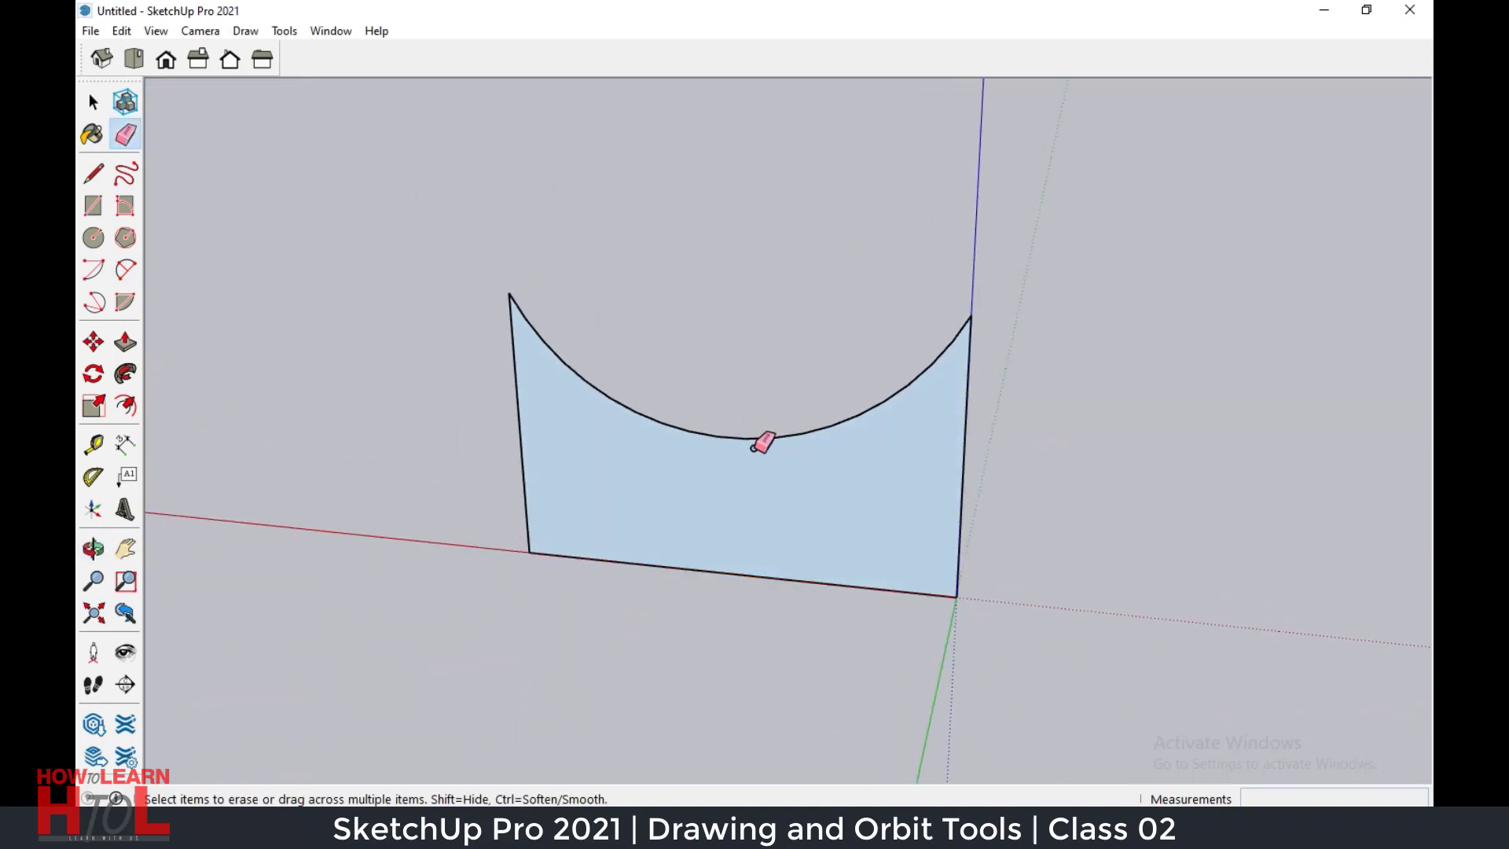
pyautogui.hotkey('ctrl', 'z')
pyautogui.click(755, 441)
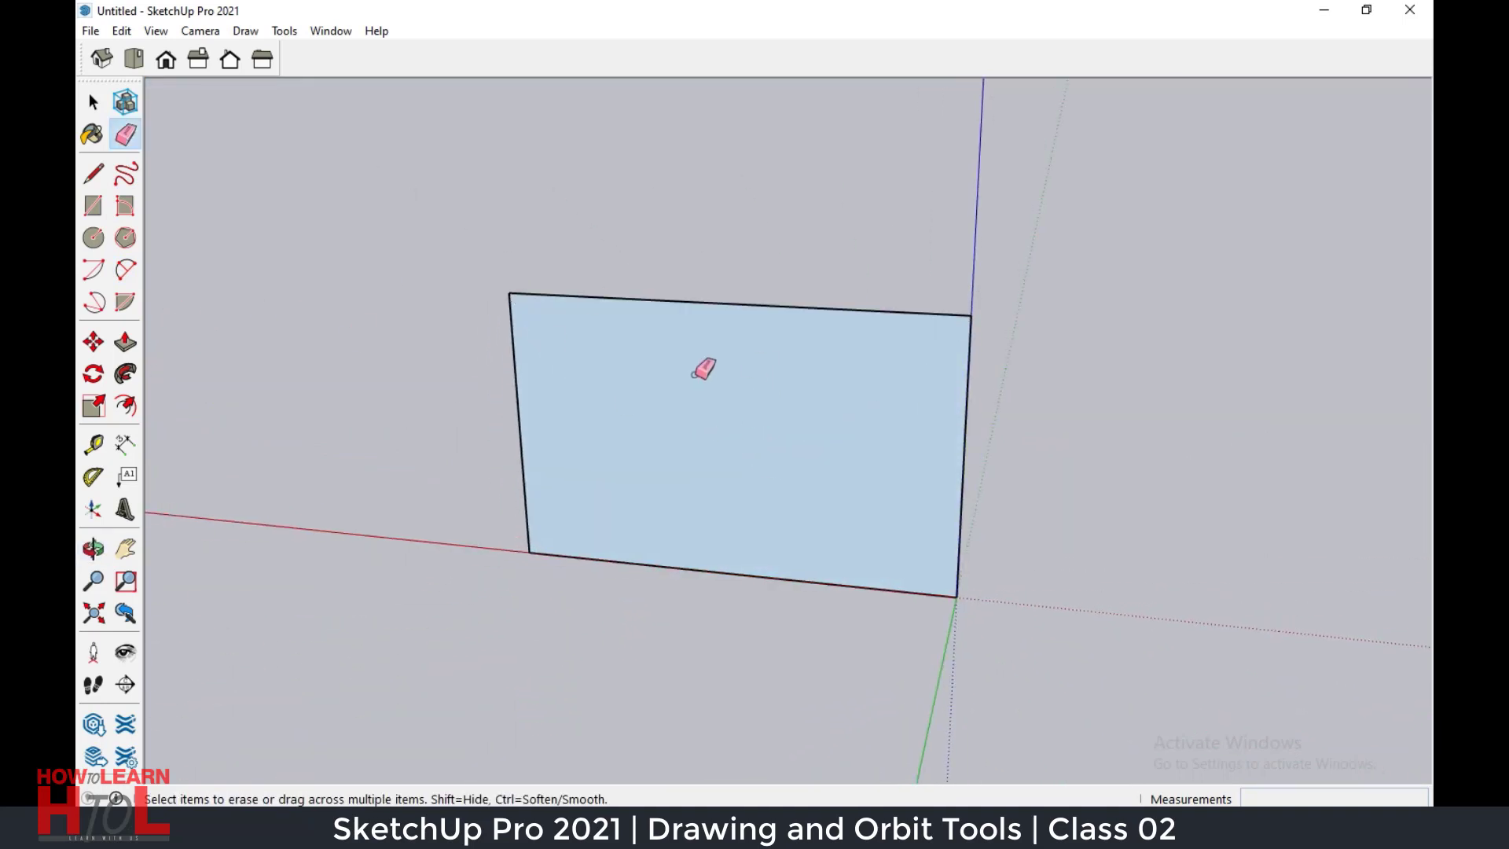
pyautogui.click(94, 302)
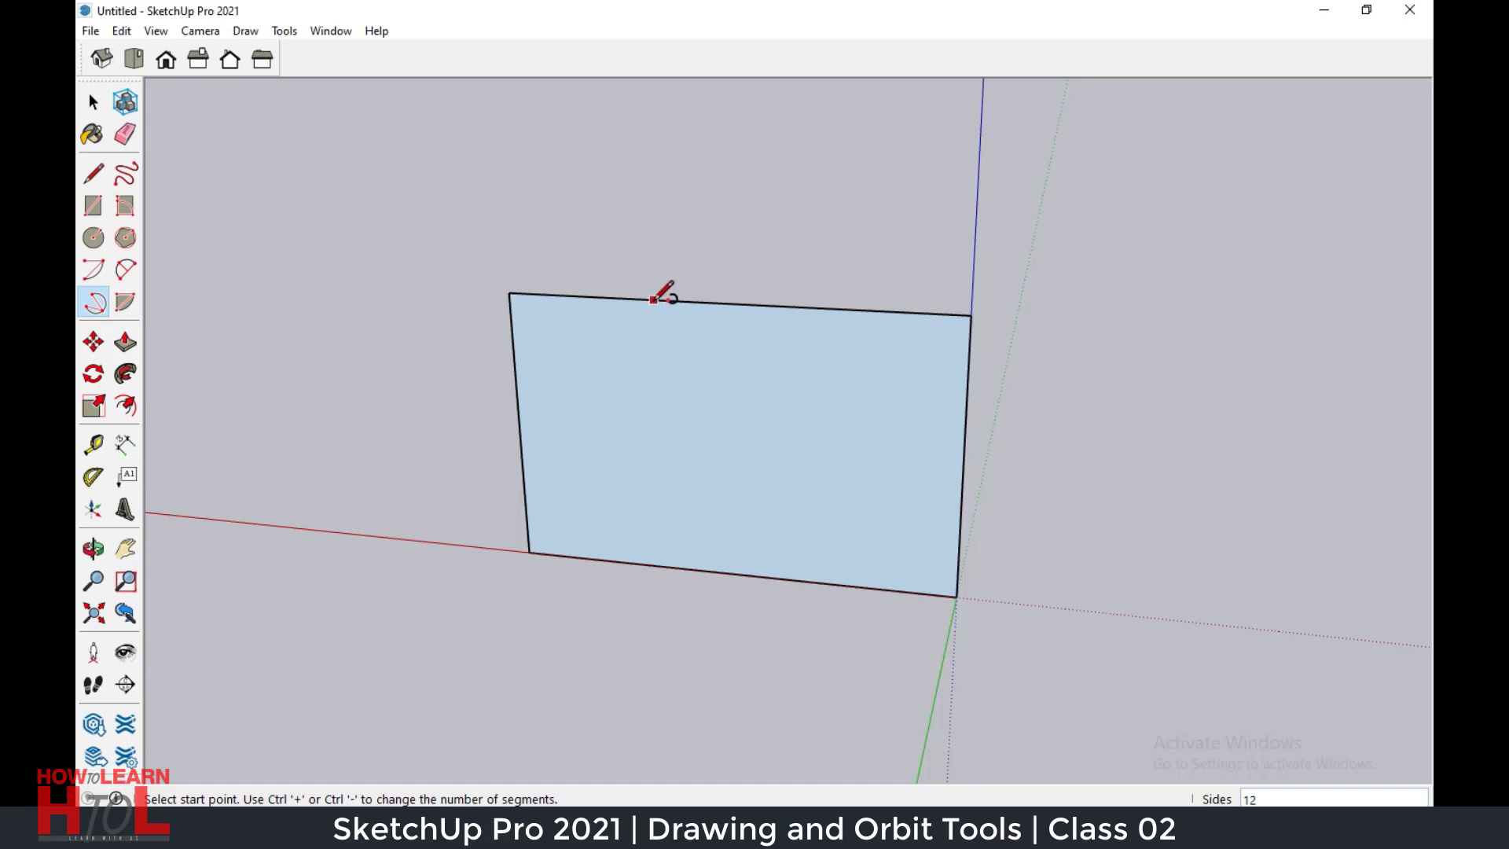
pyautogui.click(649, 300)
pyautogui.click(837, 406)
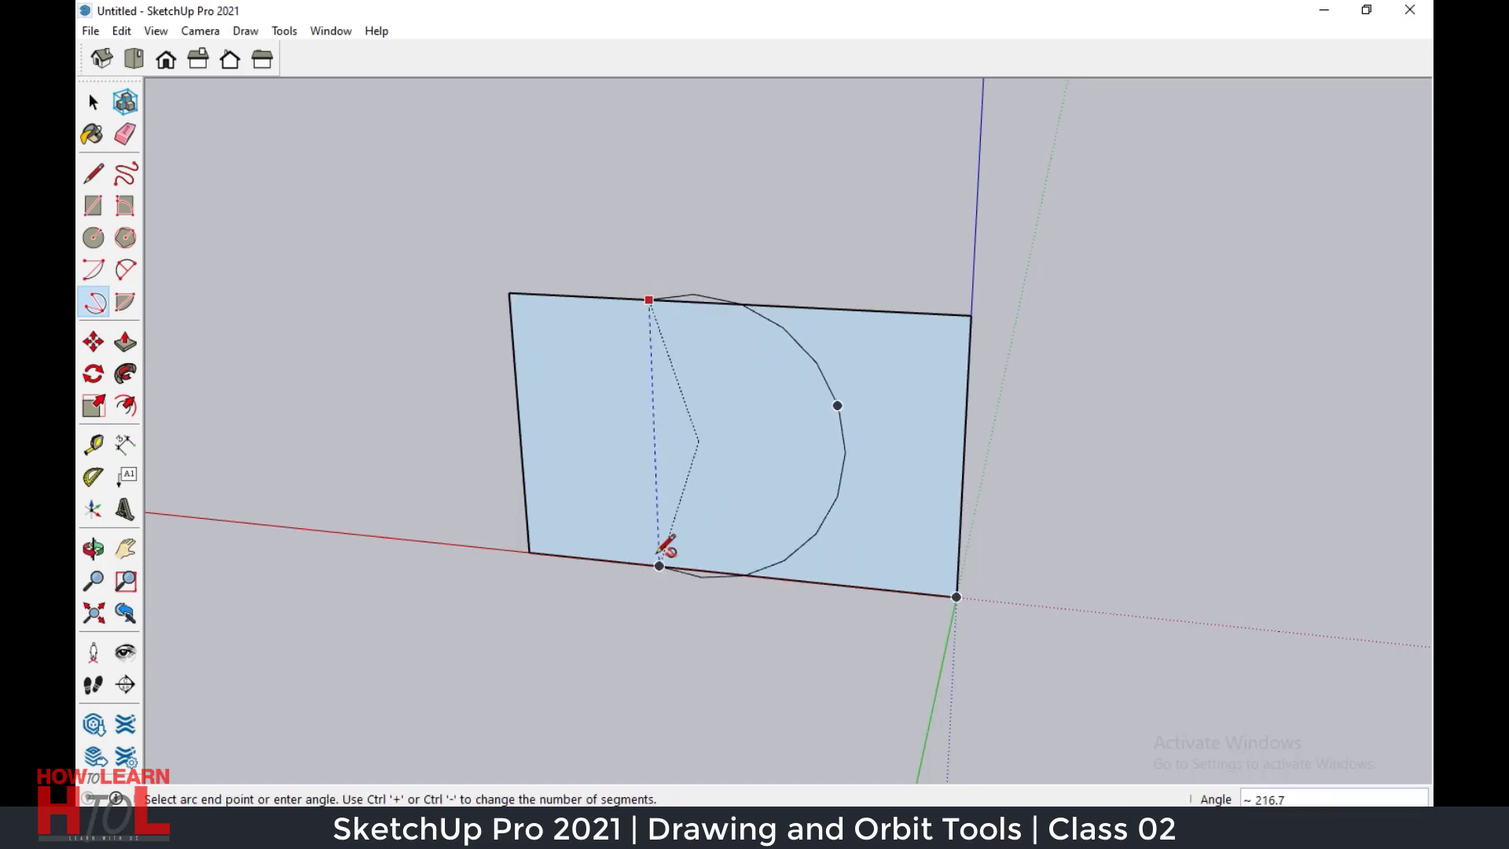
pyautogui.click(614, 544)
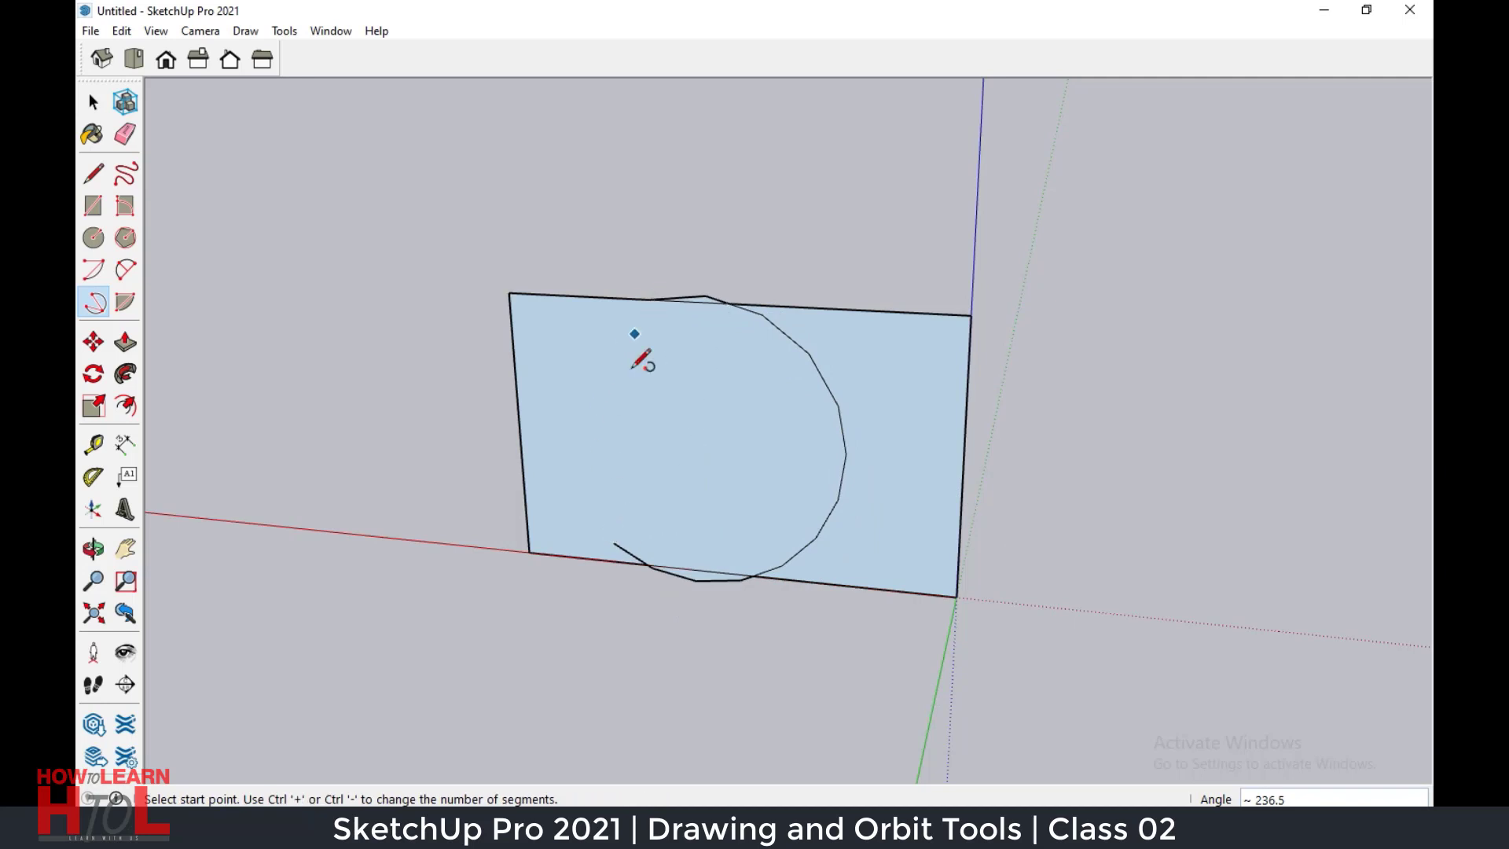
pyautogui.moveTo(556, 529)
pyautogui.mouseDown(button='middle')
pyautogui.moveTo(1171, 545)
pyautogui.moveTo(997, 540)
pyautogui.mouseUp(button='middle')
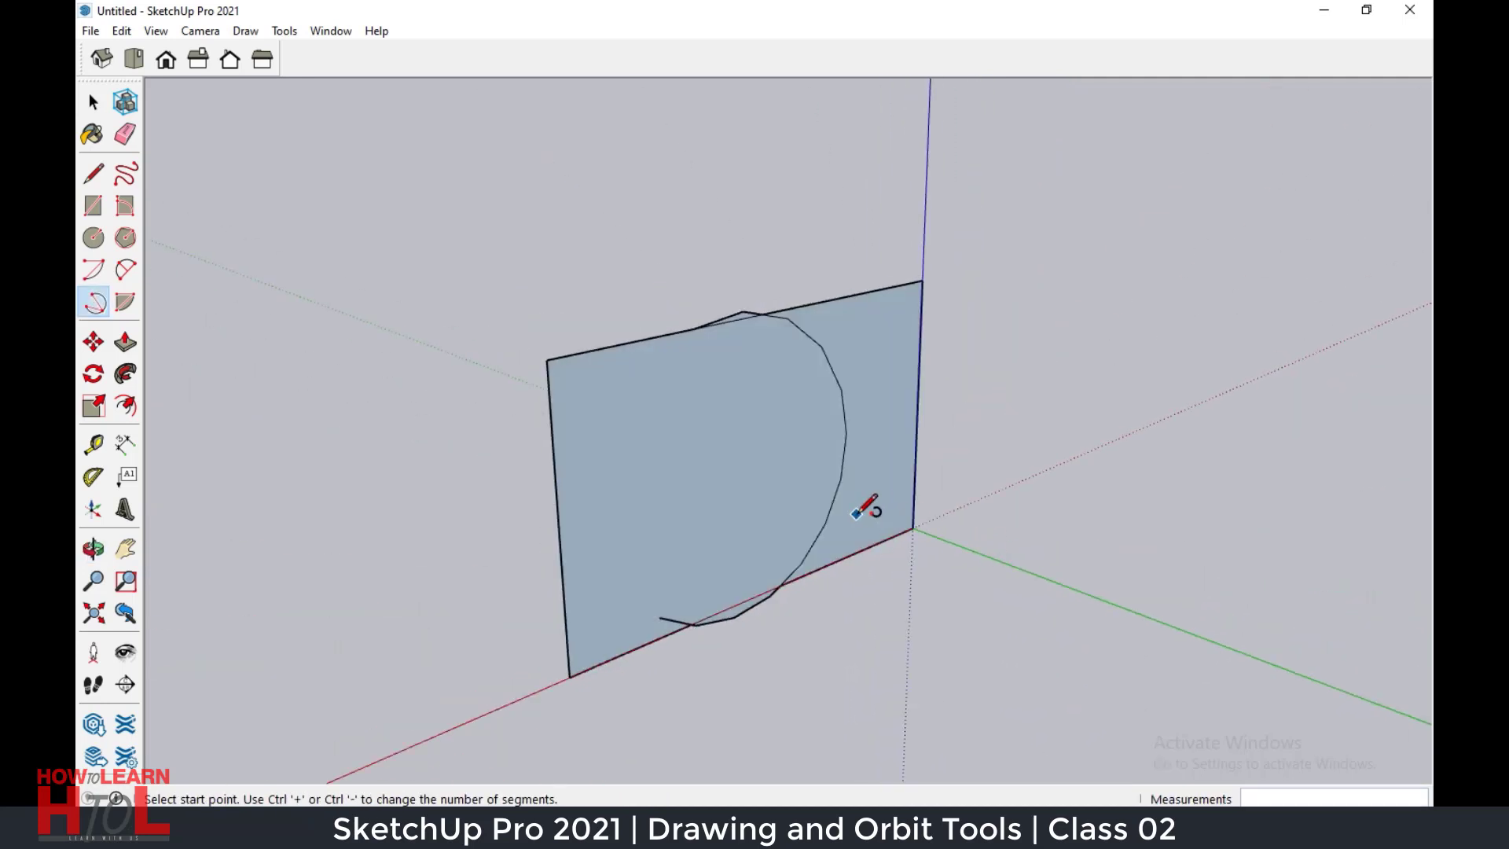
pyautogui.hotkey('ctrl', 'z')
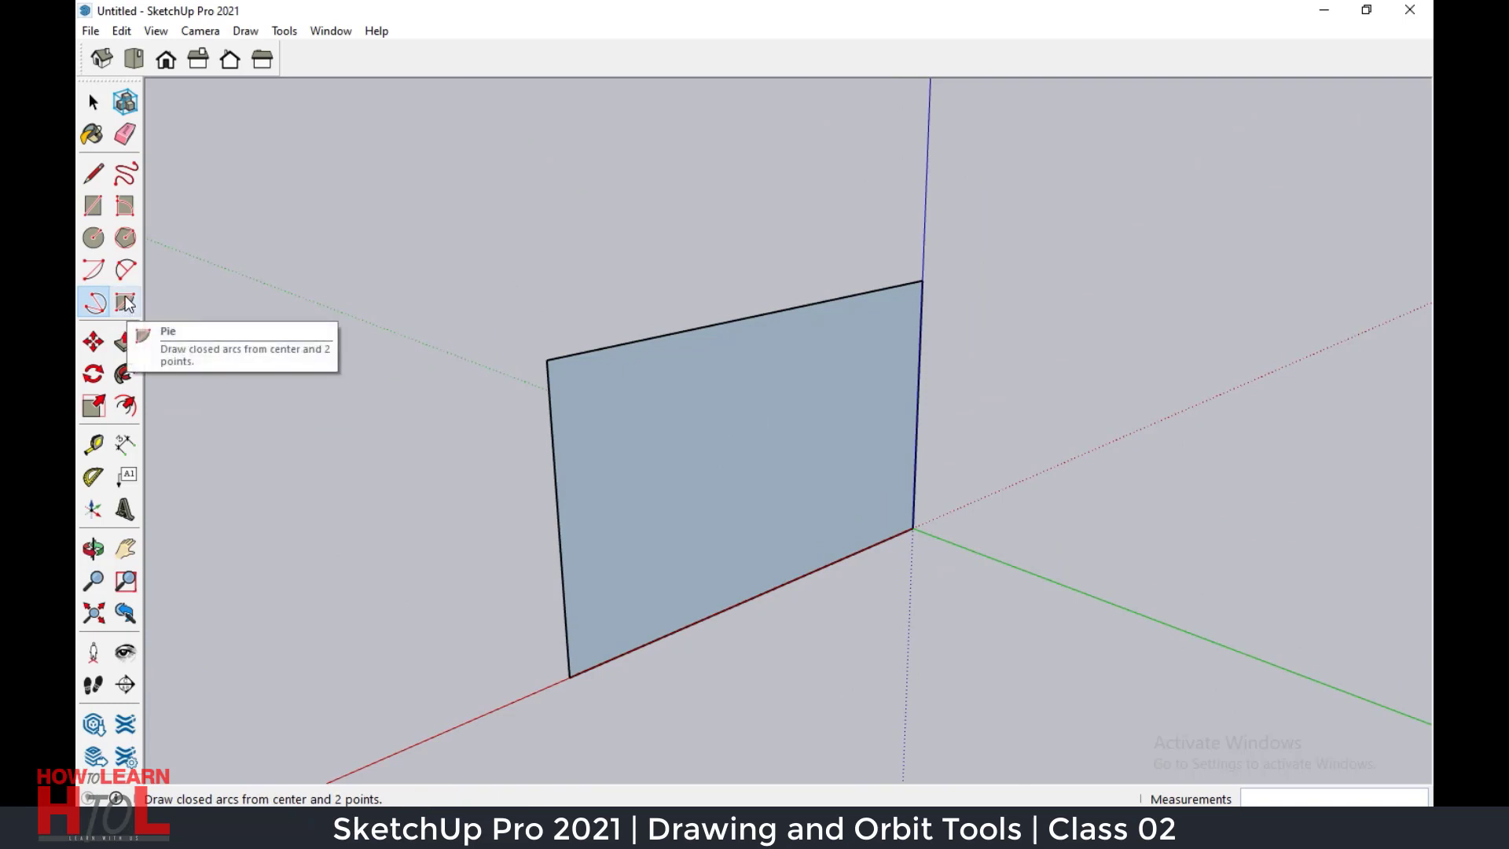
# Draw a half-disc pie wedge on the ground along the red axis.
pyautogui.click(126, 303)
pyautogui.scroll(-3, 786, 511)
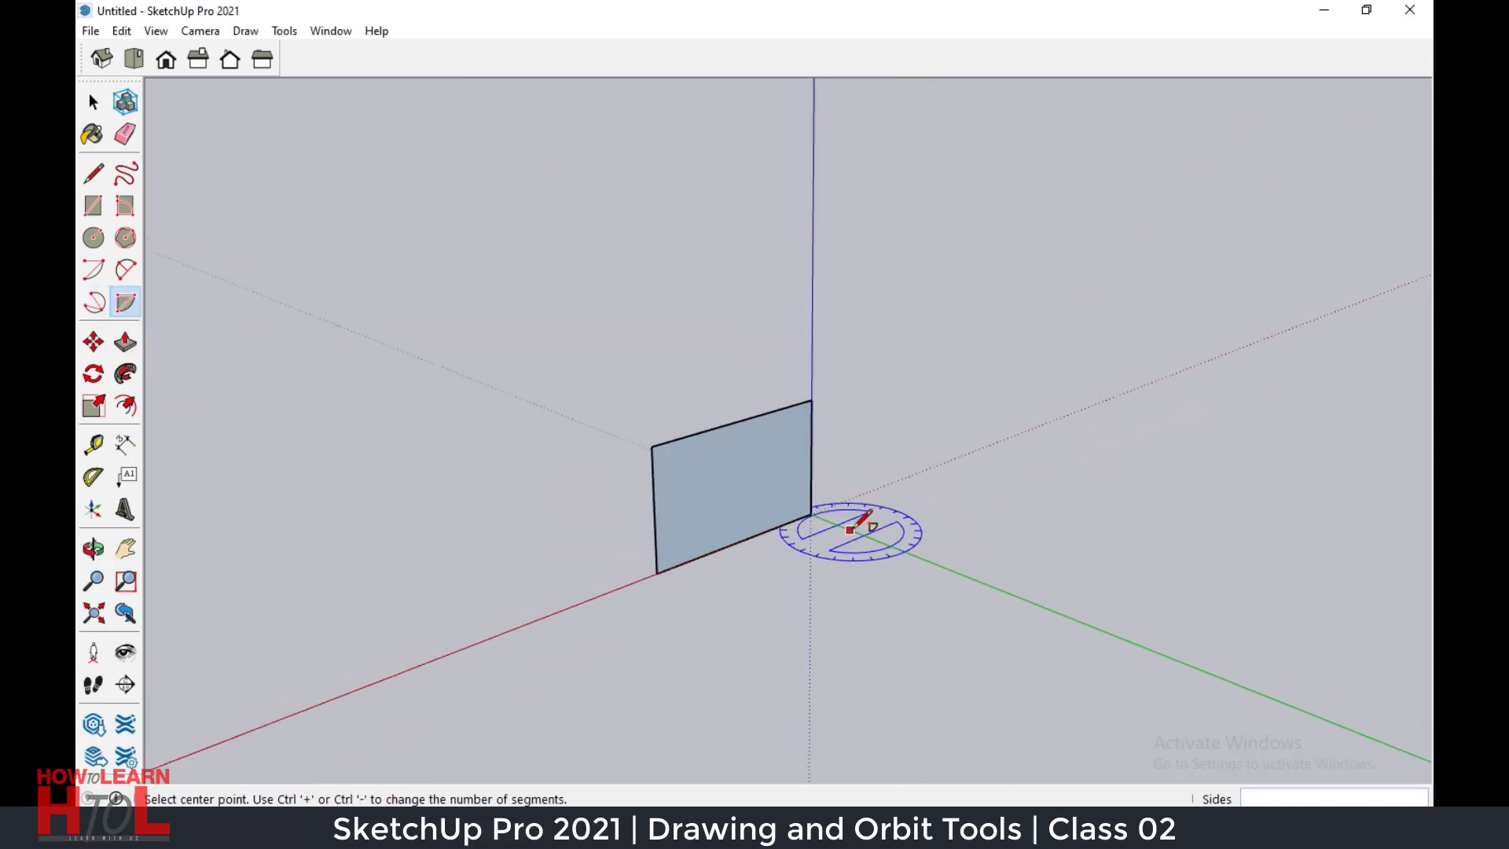
pyautogui.click(462, 649)
pyautogui.click(590, 601)
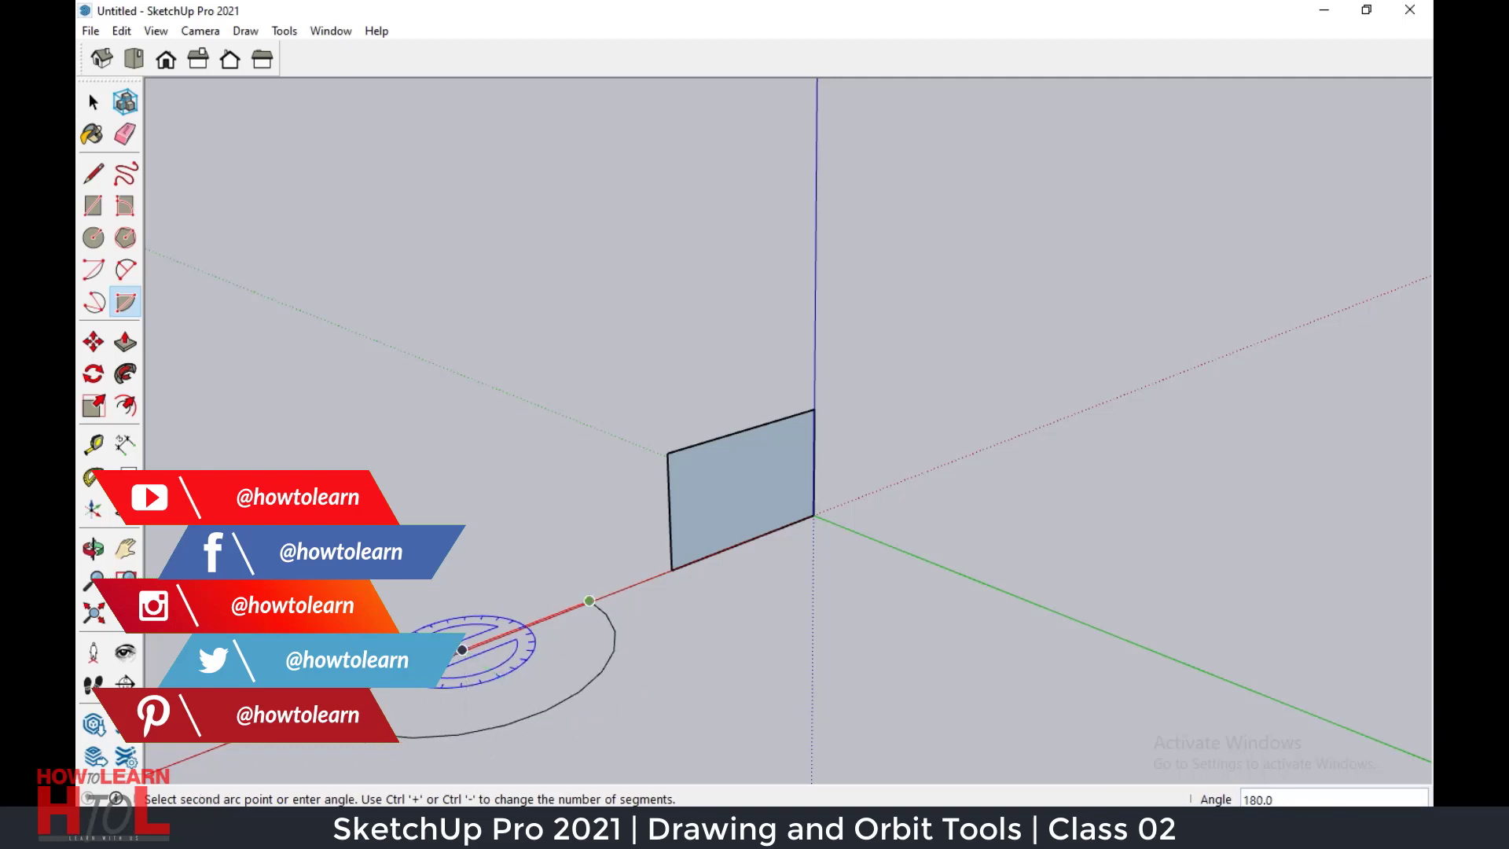
pyautogui.click(338, 698)
# Draw a second pie wedge centred at the wall's origin corner, arcing from the green axis.
pyautogui.moveTo(573, 718)
pyautogui.mouseDown(button='middle')
pyautogui.moveTo(837, 629)
pyautogui.moveTo(841, 506)
pyautogui.moveTo(724, 617)
pyautogui.mouseUp(button='middle')
pyautogui.scroll(2, 842, 507)
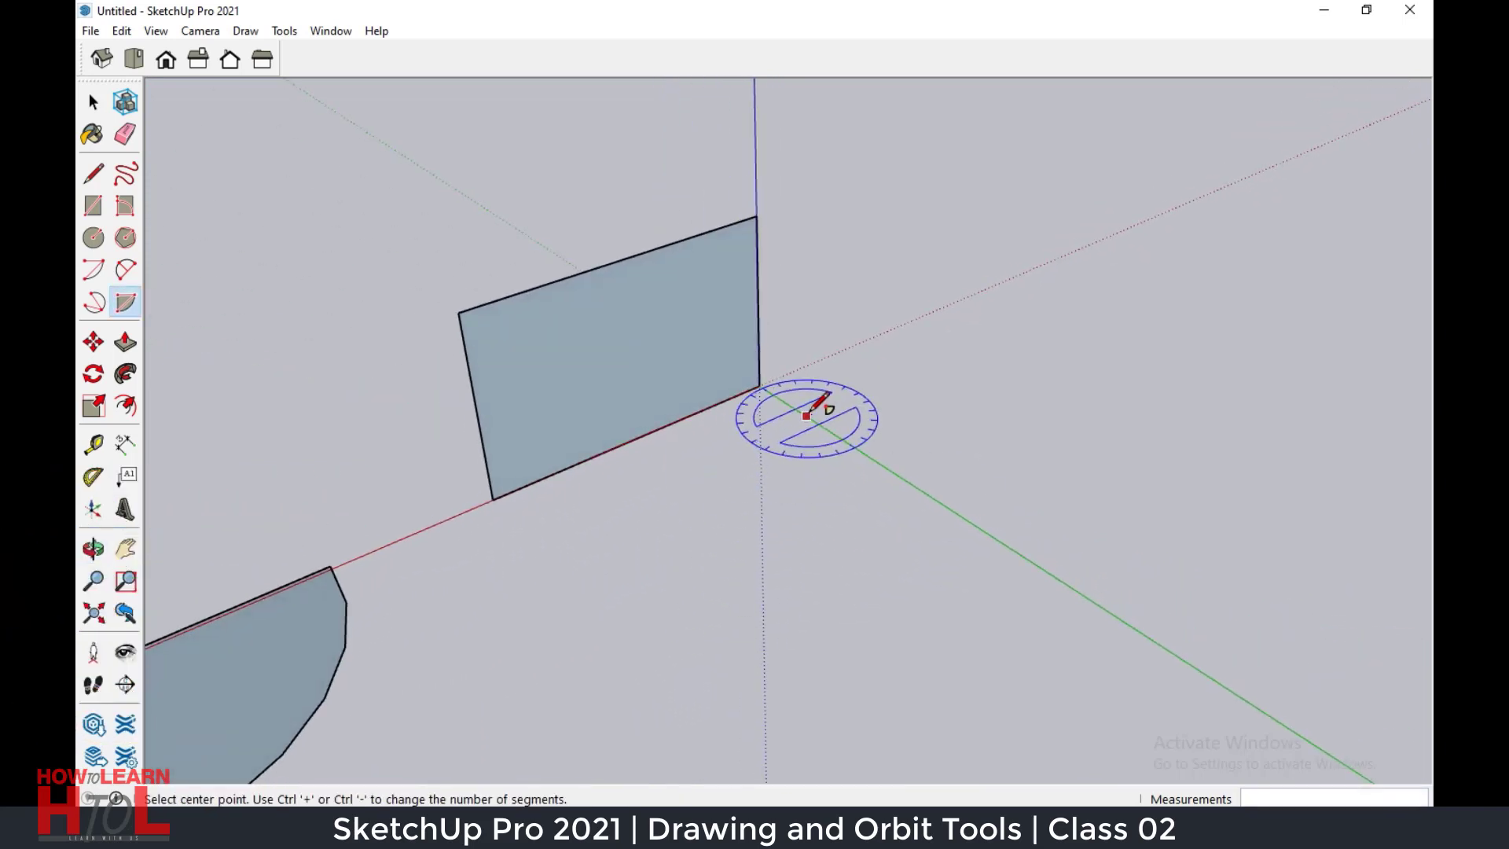
pyautogui.click(758, 386)
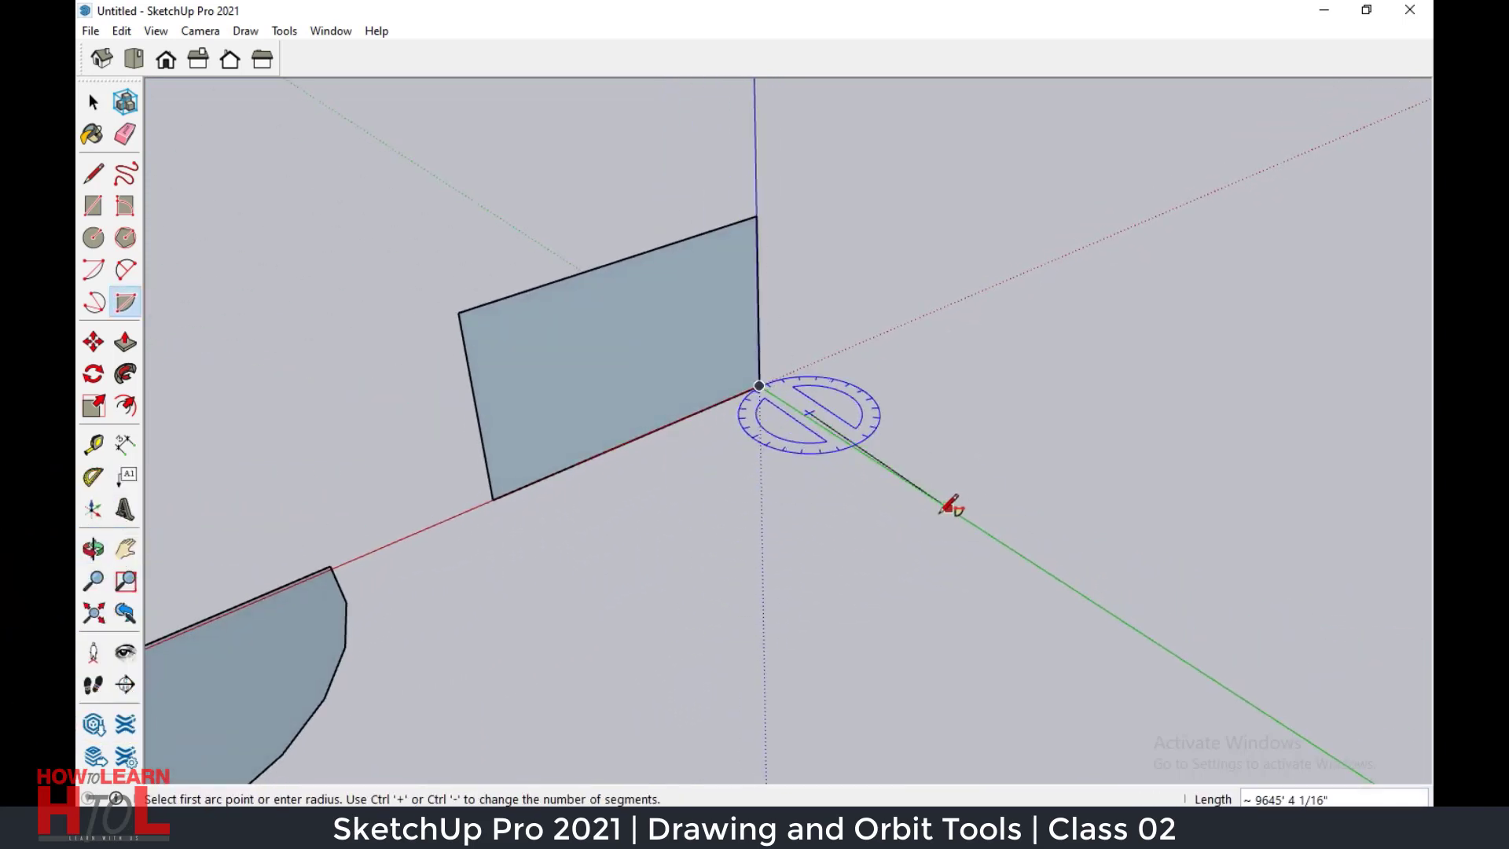
pyautogui.click(945, 506)
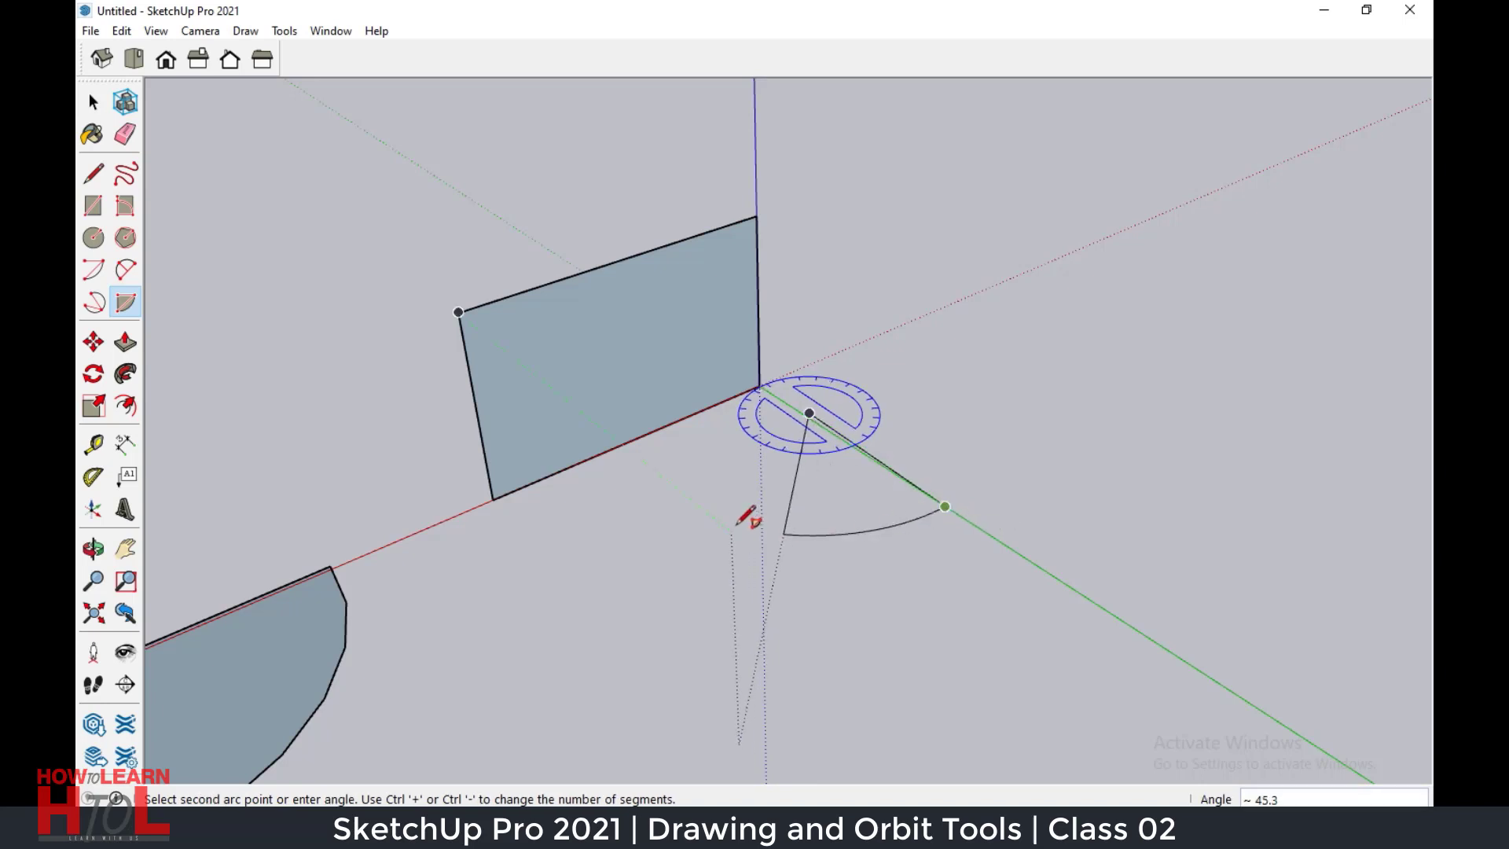
pyautogui.click(664, 496)
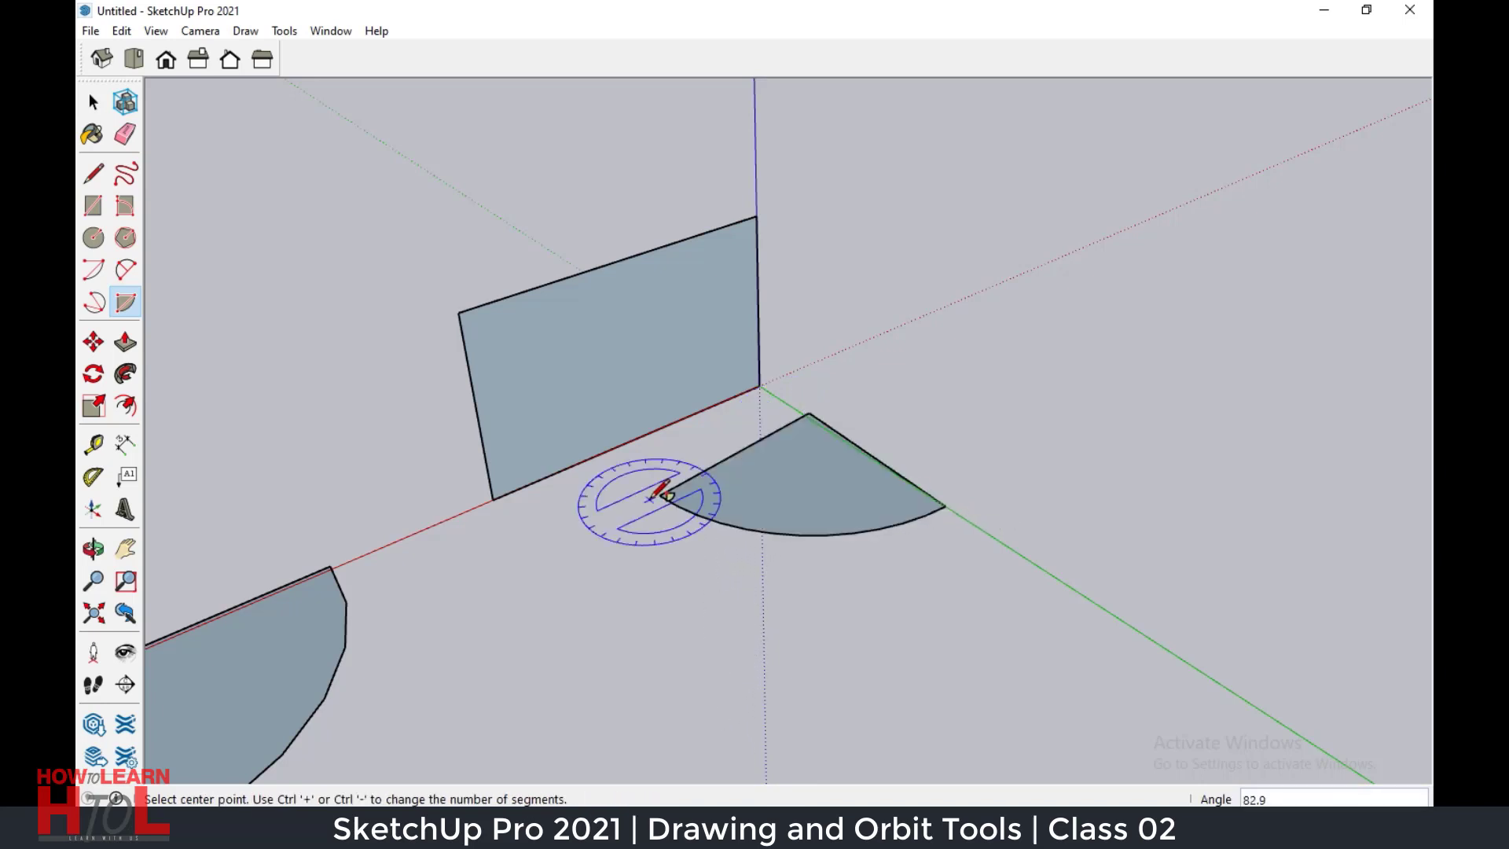